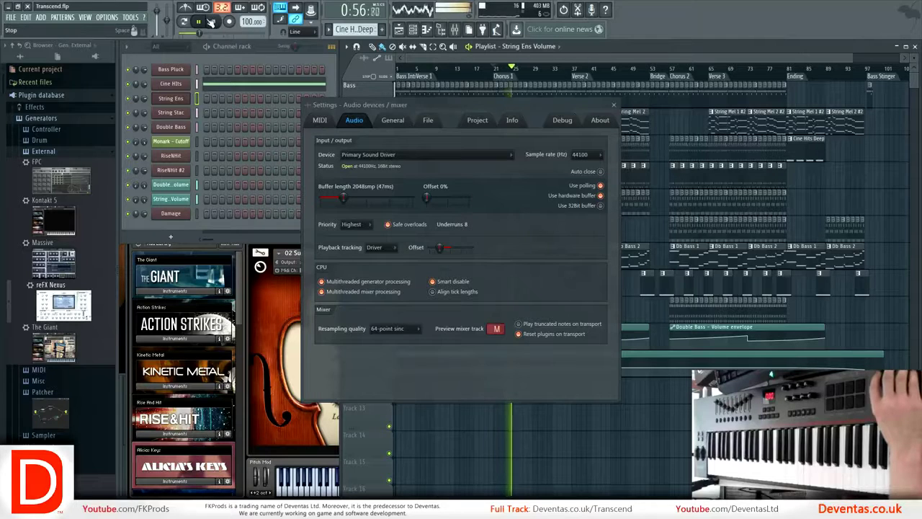
# - With playback stopped, set the audio buffer length to 1888 smp and switch the audio device to FL Studio ASIO
pyautogui.click(214, 22)
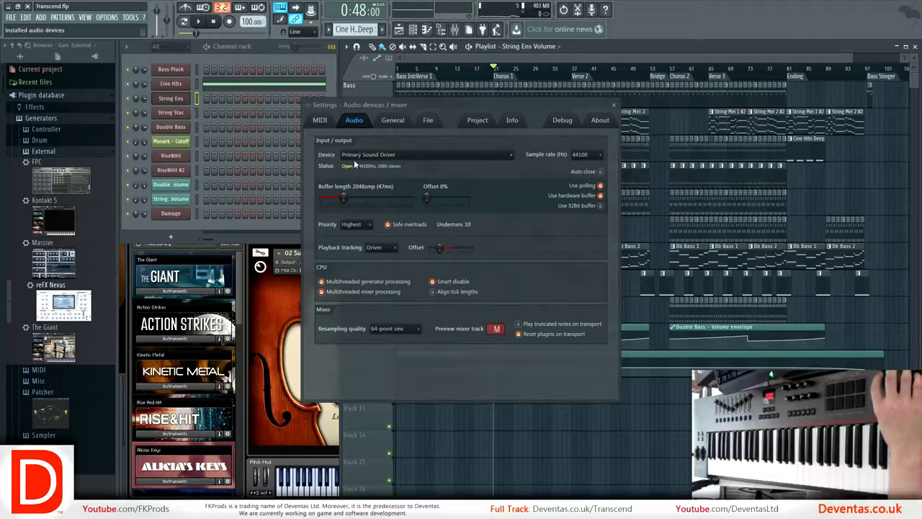
pyautogui.moveTo(343, 198); pyautogui.dragTo(340, 198)
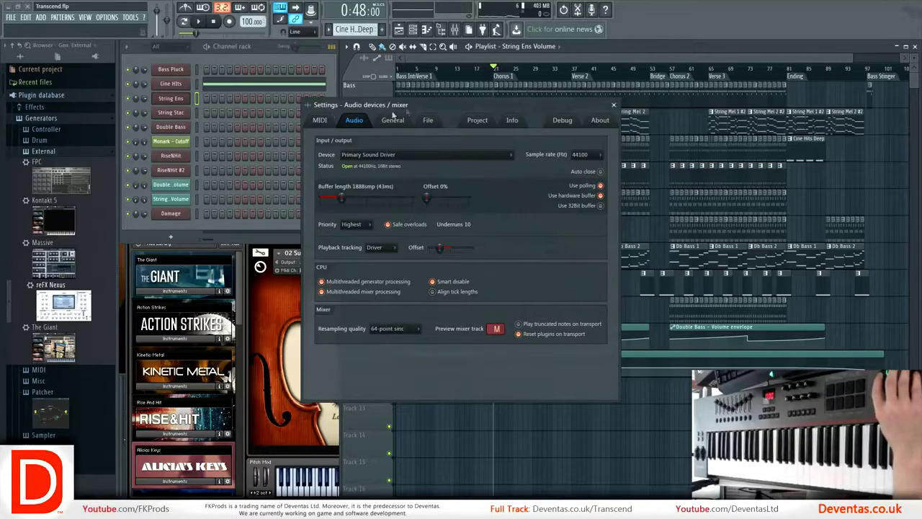
pyautogui.click(433, 154)
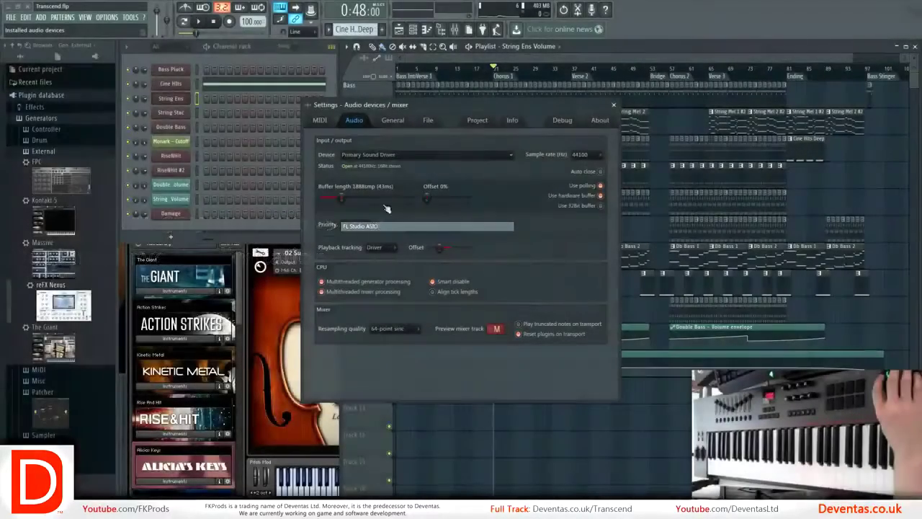
pyautogui.click(374, 226)
# - Examine the ASIO driver's buffer size and its input and output devices, and close the audio settings
pyautogui.click(375, 200)
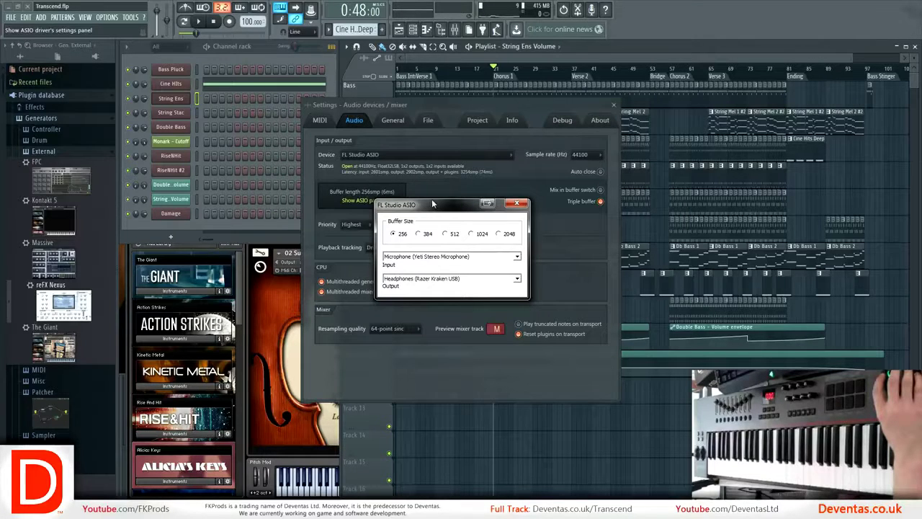
pyautogui.moveTo(433, 204); pyautogui.dragTo(424, 239)
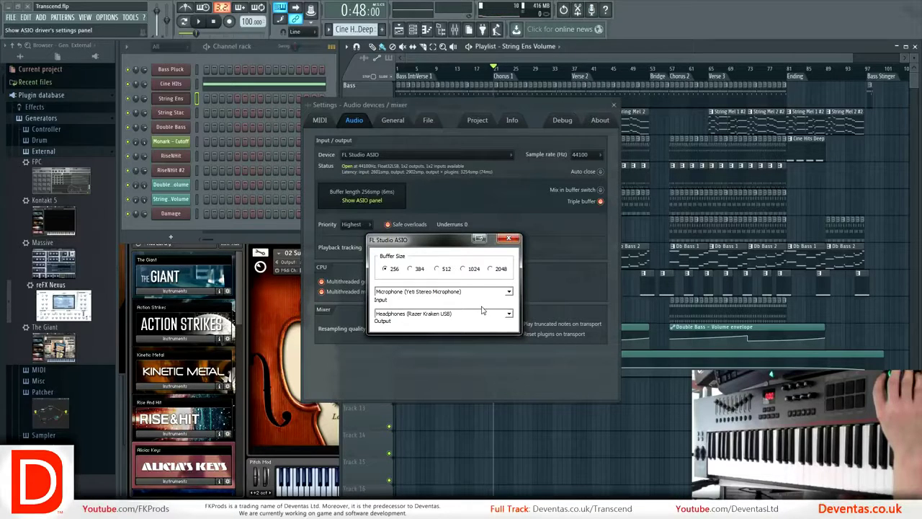
pyautogui.click(508, 239)
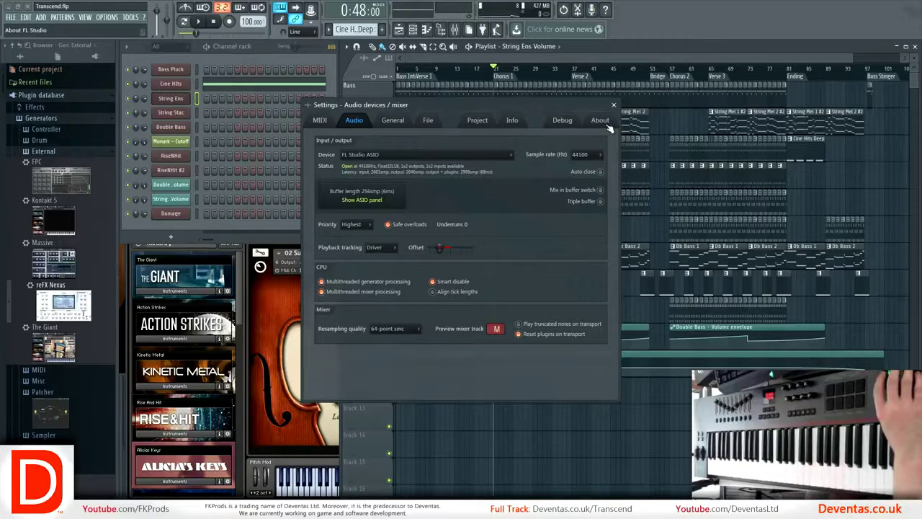
pyautogui.click(403, 199)
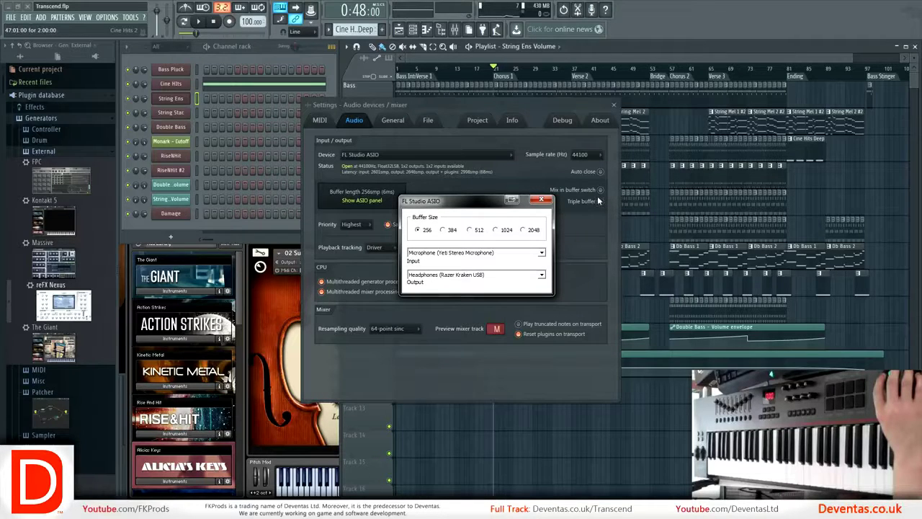
pyautogui.click(541, 199)
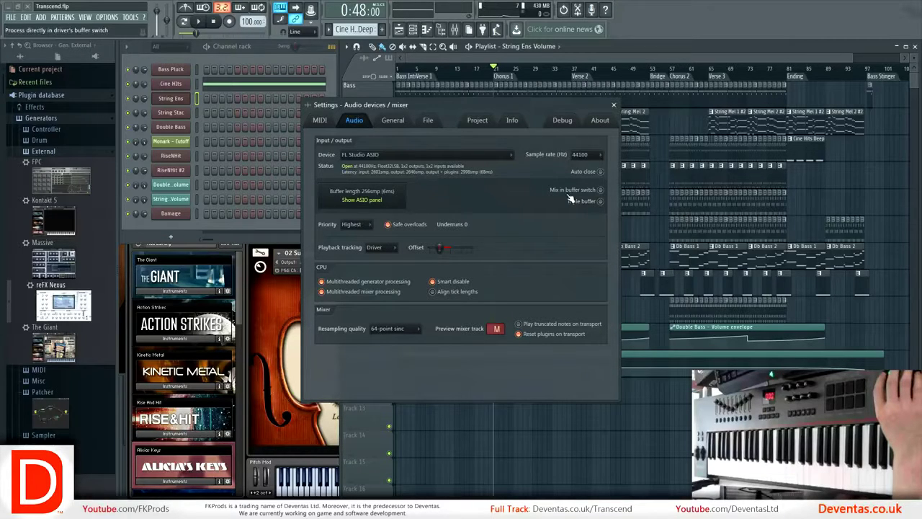
pyautogui.click(612, 105)
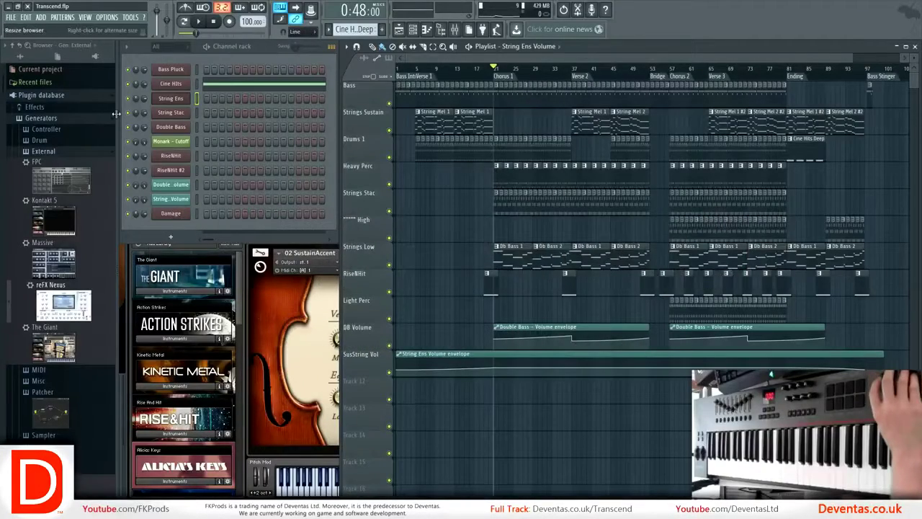
# - Narrow the browser to give the workspace more room, and start a new project from the default template
pyautogui.moveTo(116, 113); pyautogui.dragTo(85, 111)
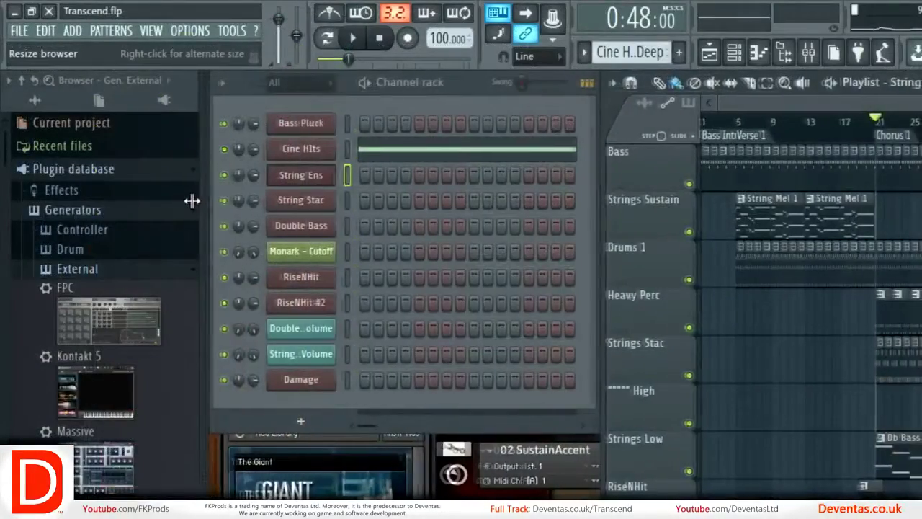
pyautogui.moveTo(192, 201); pyautogui.dragTo(150, 197)
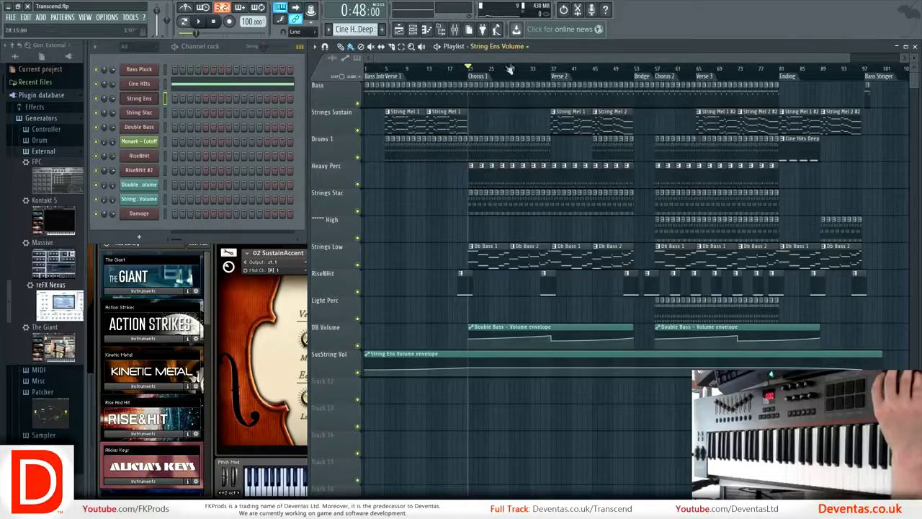
pyautogui.click(12, 19)
pyautogui.press('Escape')
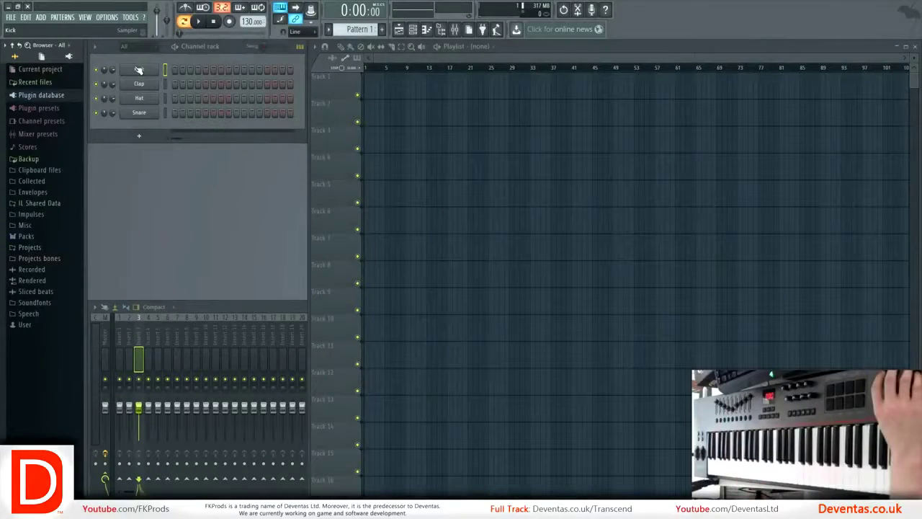
# - Check the audio device settings in the new project and close them again
pyautogui.click(107, 17)
pyautogui.click(117, 45)
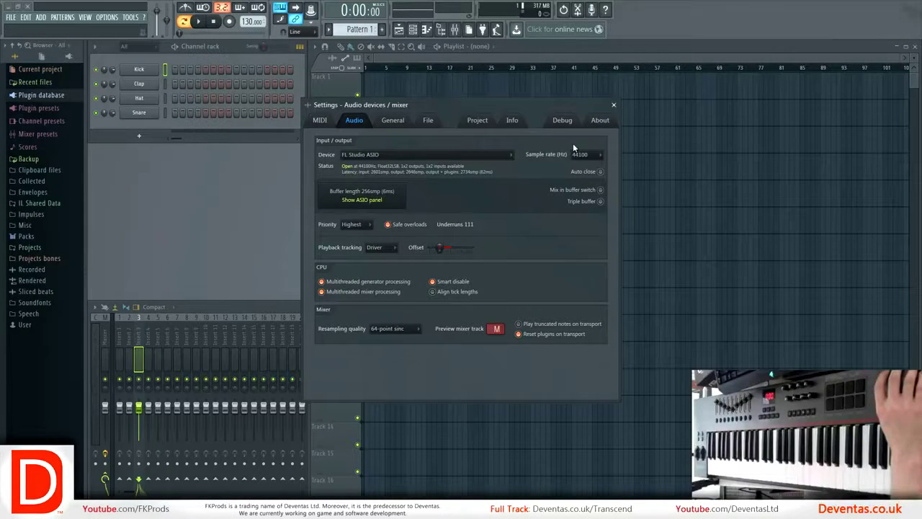
pyautogui.click(613, 106)
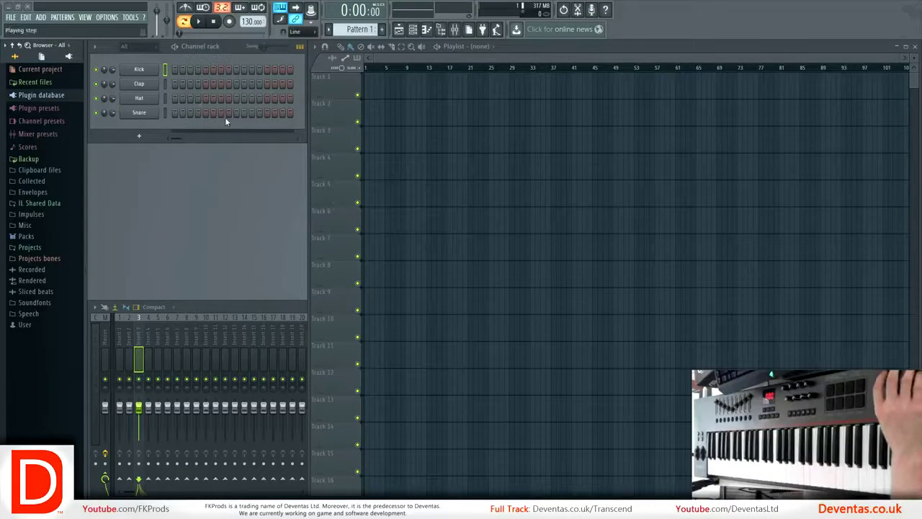
# - Program the Kick on steps 1, 5, 9 and 13 of Pattern 1 while the pattern plays
pyautogui.click(175, 71)
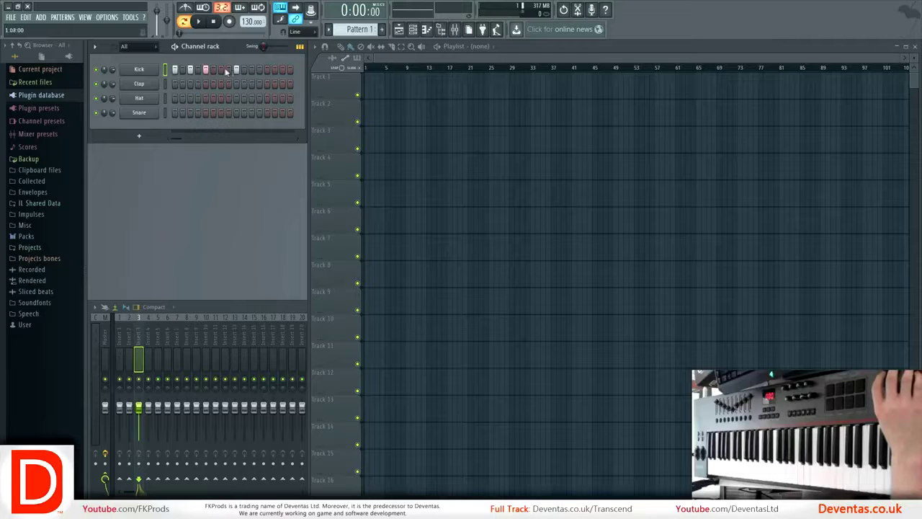
pyautogui.click(220, 70)
pyautogui.click(199, 23)
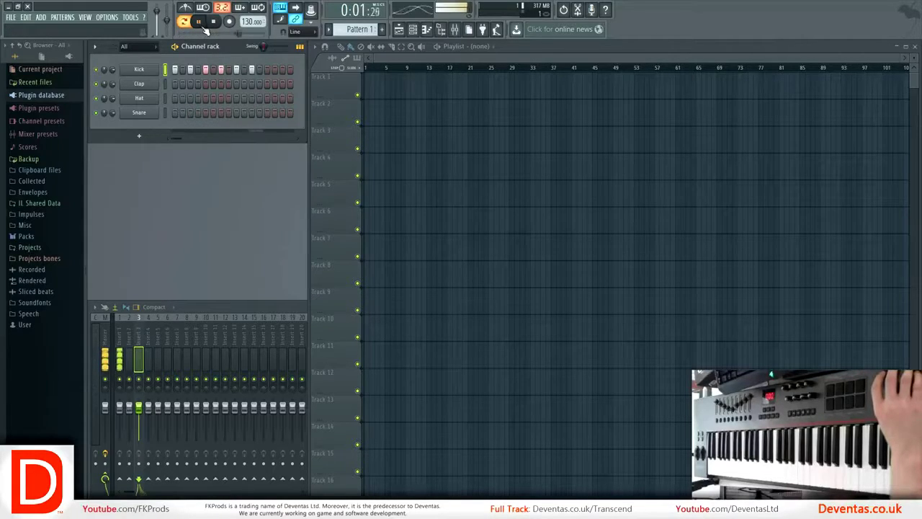
pyautogui.click(281, 69)
pyautogui.click(175, 70)
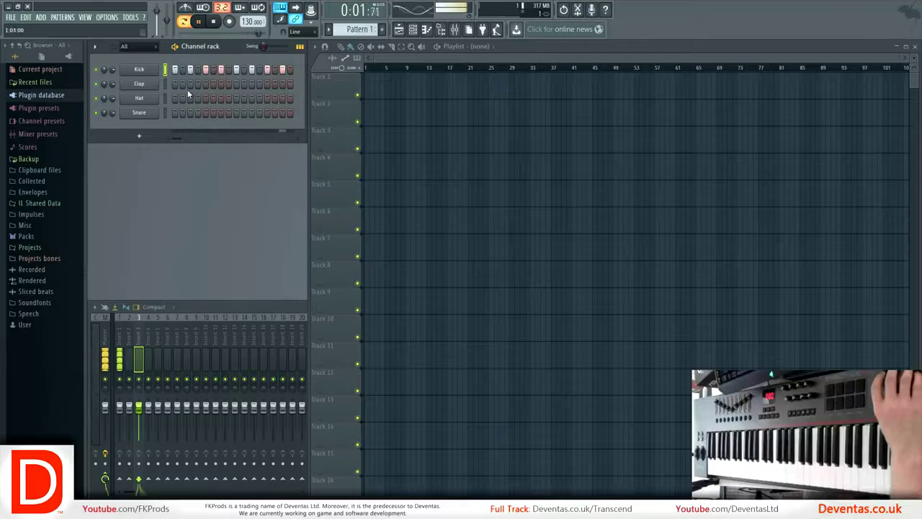
pyautogui.click(190, 70)
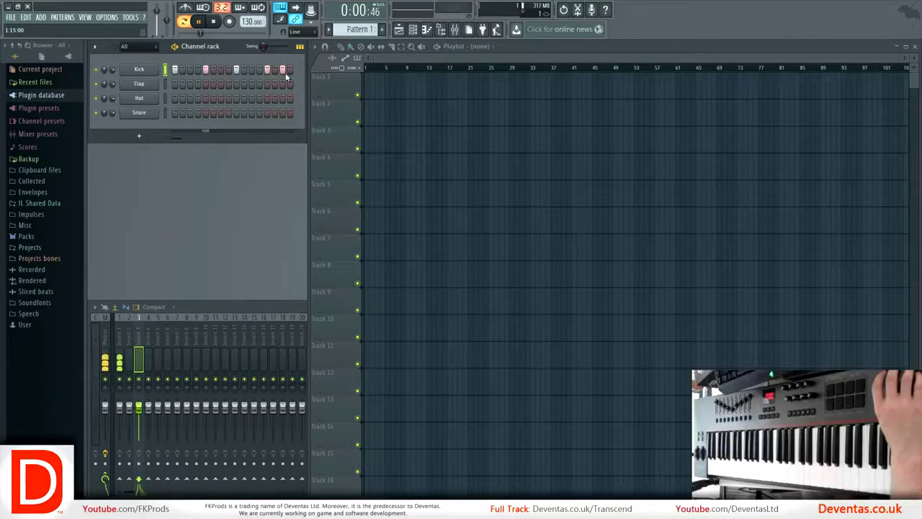
# - Place Snare hits on steps 5 and 13 and fill the Hat channel on each 2 steps
pyautogui.click(206, 113)
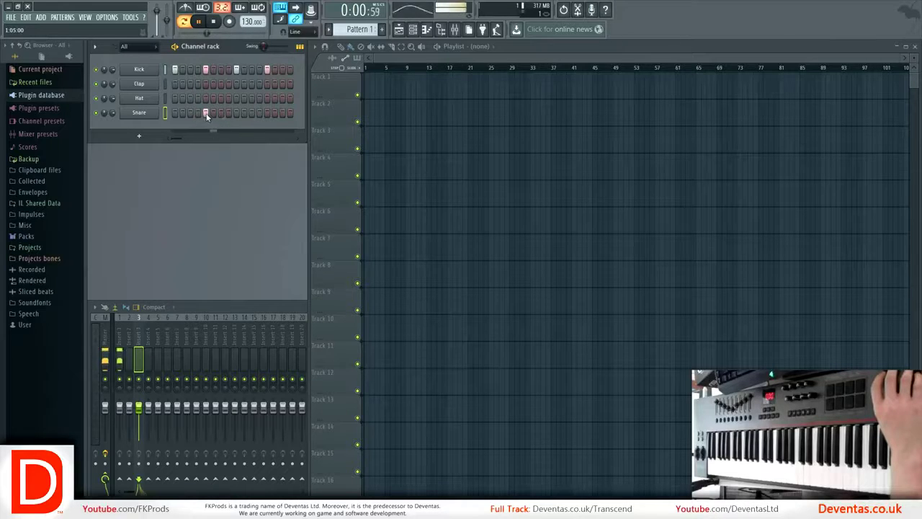
pyautogui.click(265, 113)
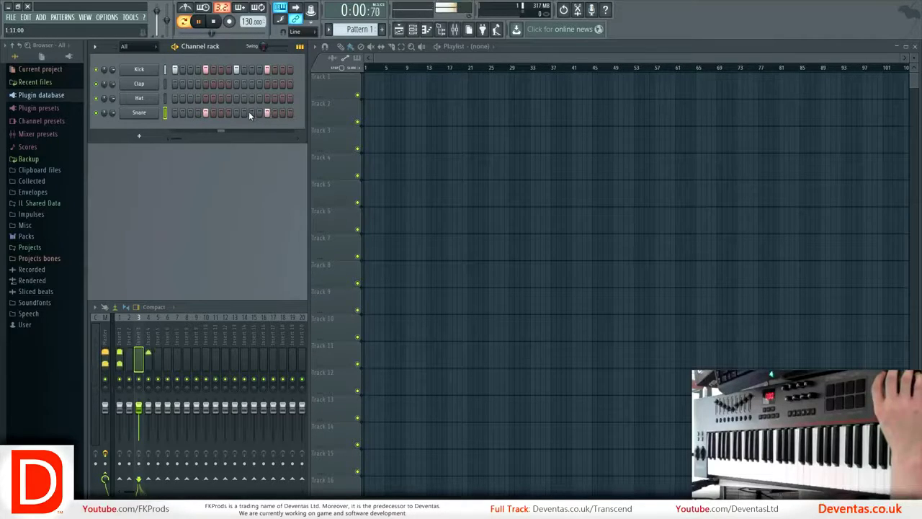
pyautogui.rightClick(153, 100)
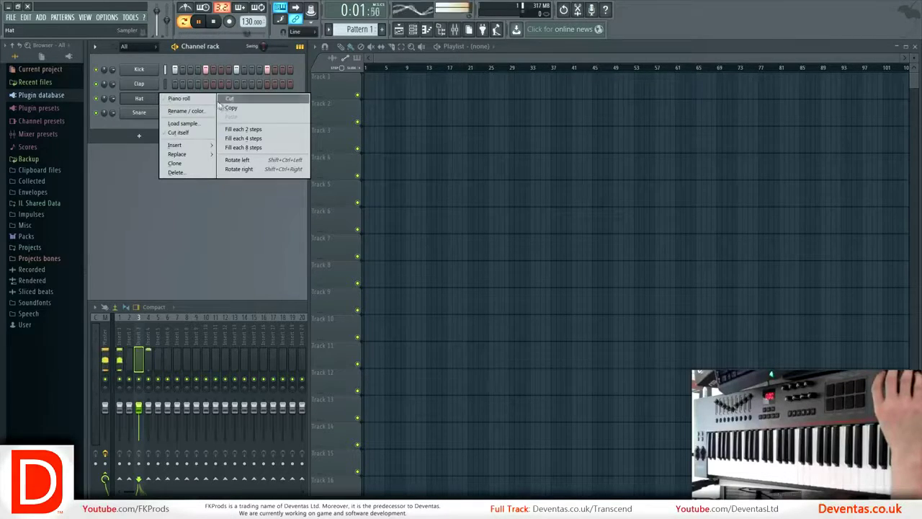
pyautogui.click(239, 130)
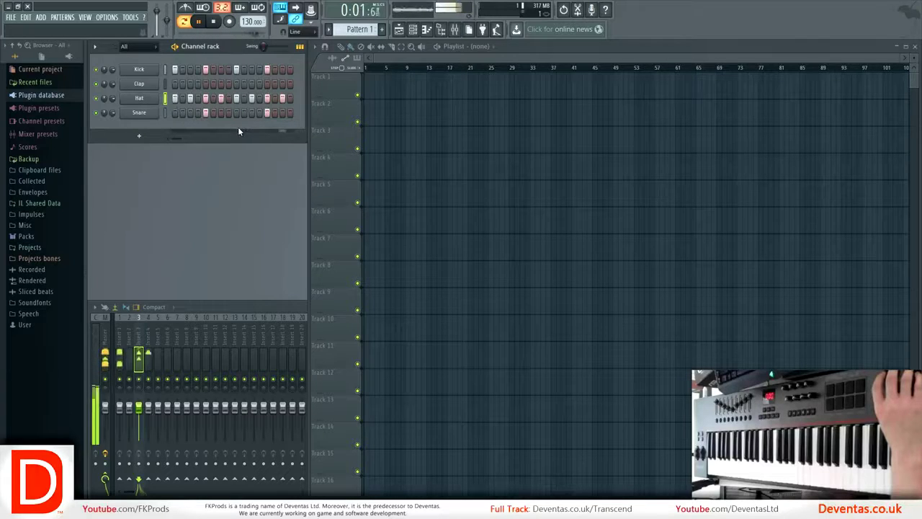
# - Fill the Clap channel on each 8 steps and stop playback after listening to the beat
pyautogui.rightClick(142, 85)
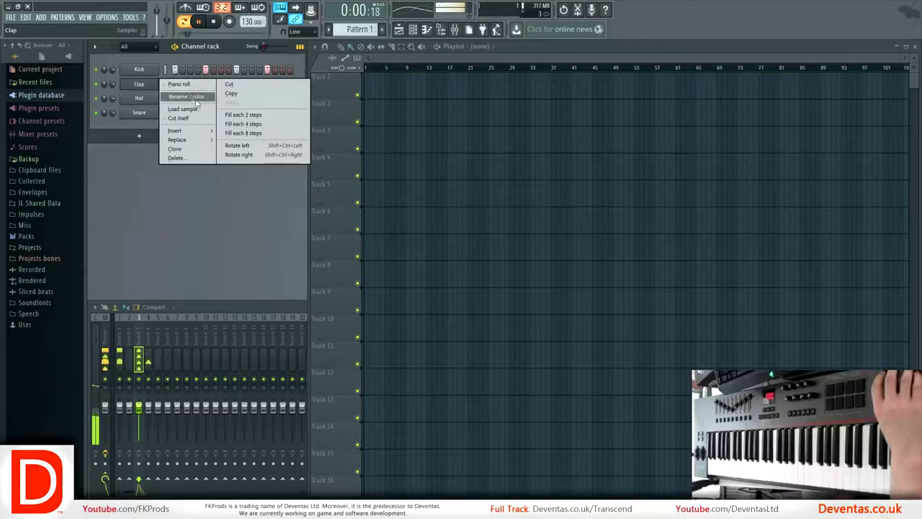
pyautogui.click(244, 134)
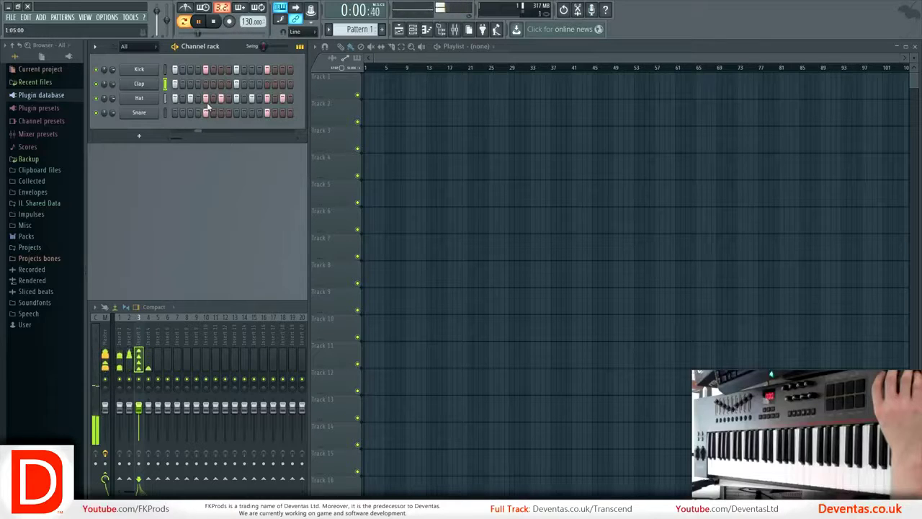
pyautogui.click(214, 21)
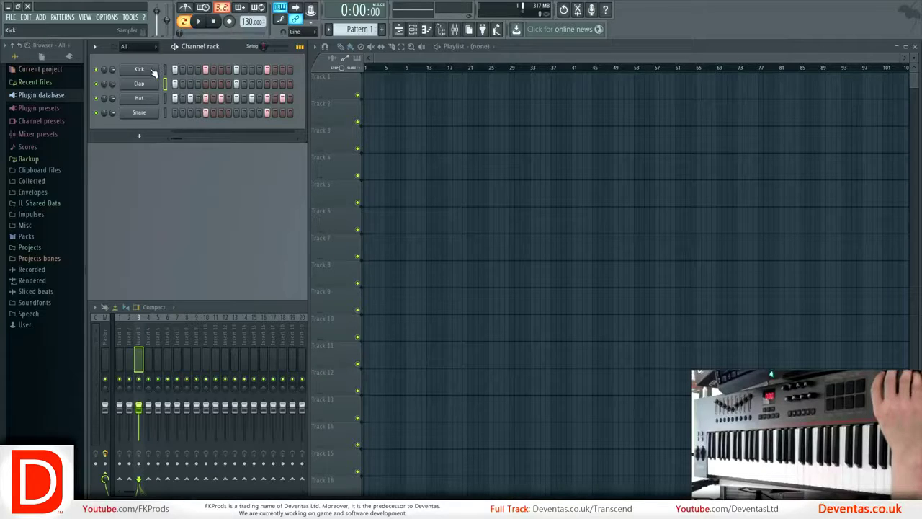
# - Delete the Snare, Hat and Clap channels and clear all of the Kick's steps
pyautogui.rightClick(139, 116)
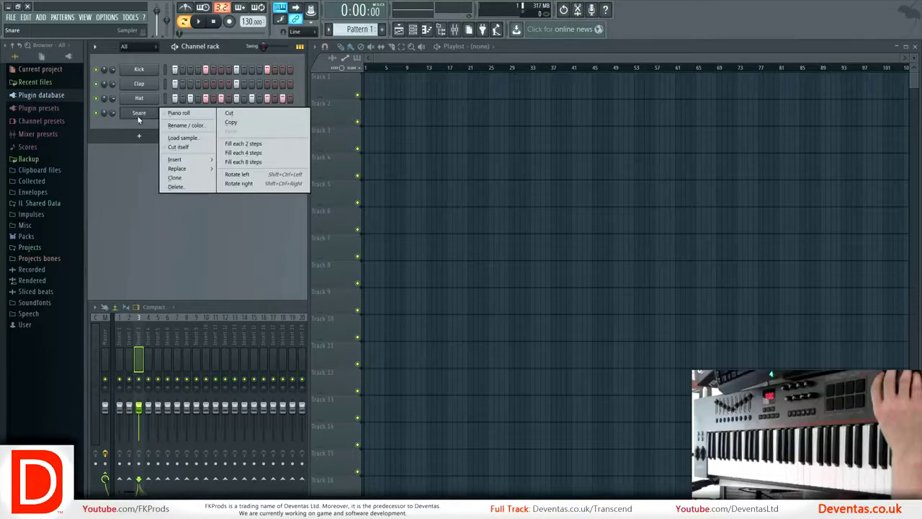
pyautogui.click(164, 190)
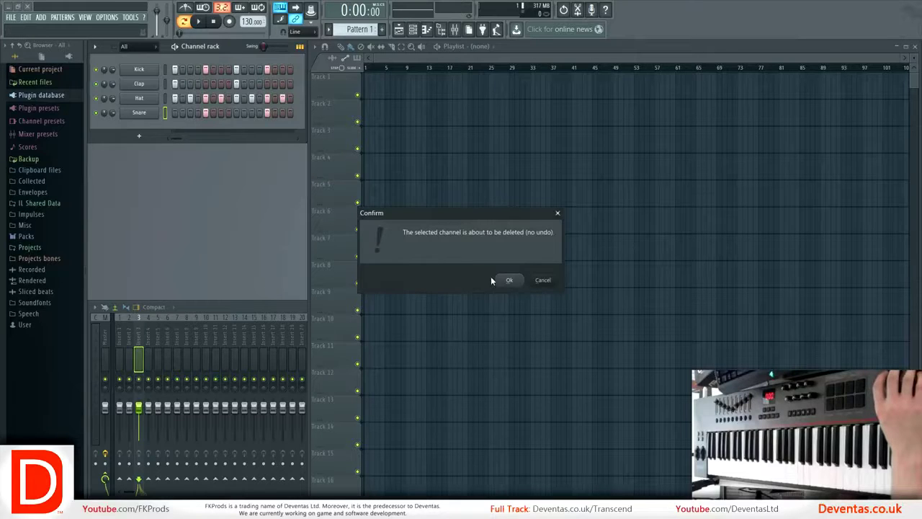
pyautogui.click(508, 279)
pyautogui.rightClick(144, 103)
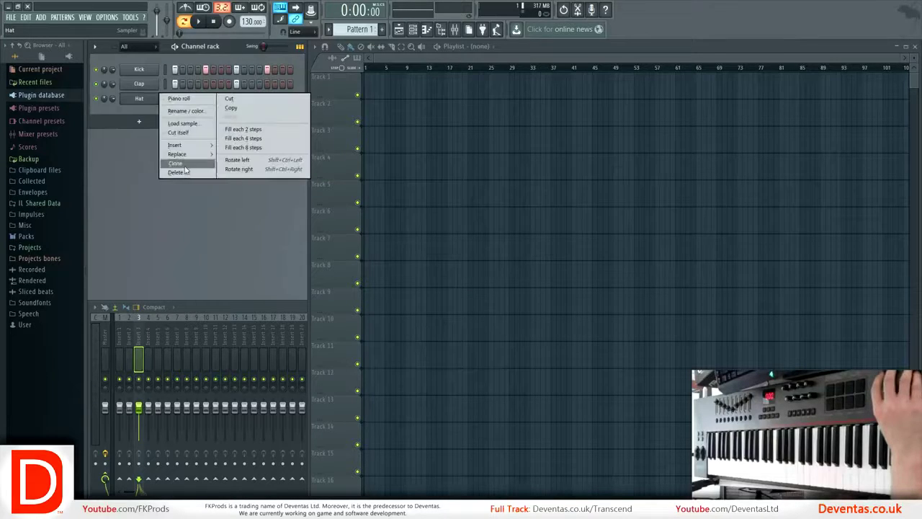
pyautogui.click(183, 172)
pyautogui.click(509, 280)
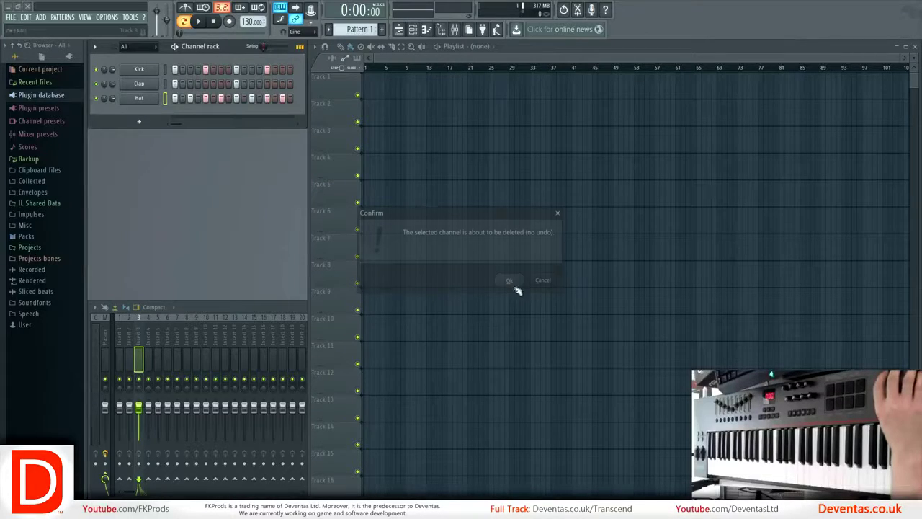
pyautogui.rightClick(151, 83)
pyautogui.click(177, 158)
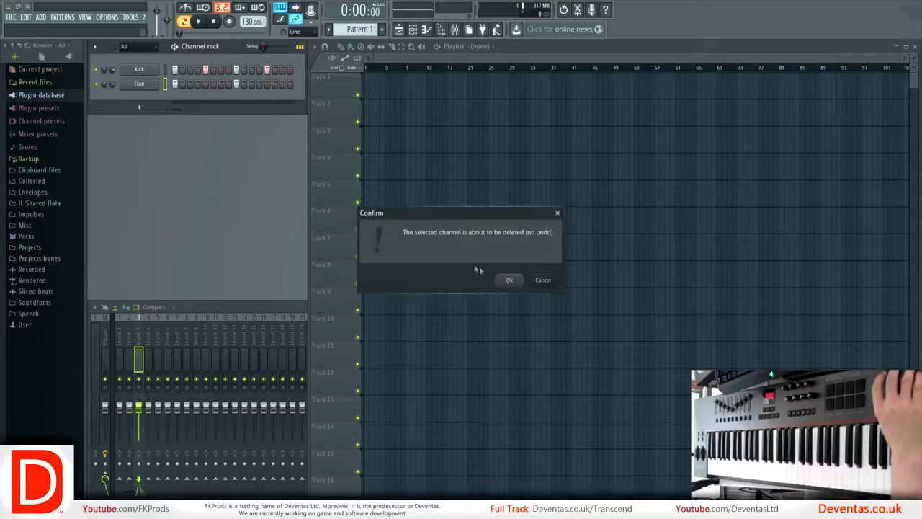
pyautogui.click(509, 280)
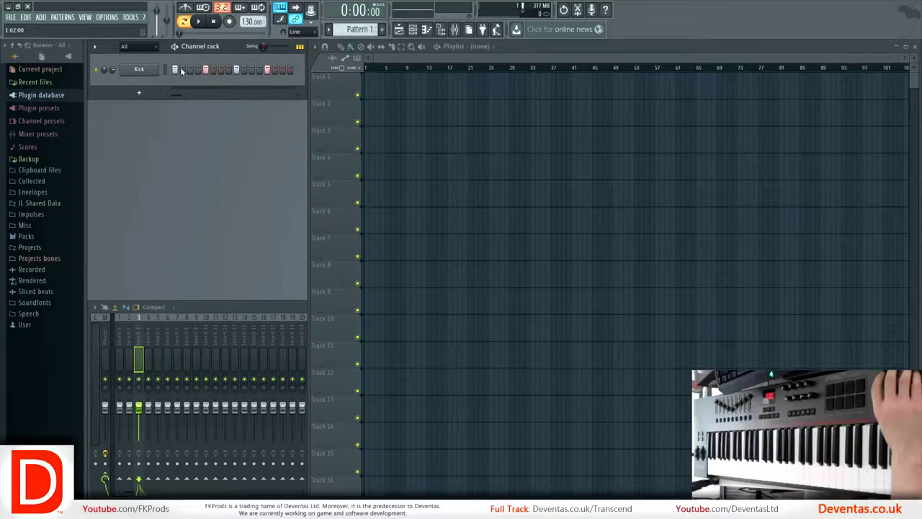
pyautogui.moveTo(175, 70)
pyautogui.mouseDown()
pyautogui.moveTo(280, 70)
pyautogui.moveTo(177, 75)
pyautogui.mouseUp()
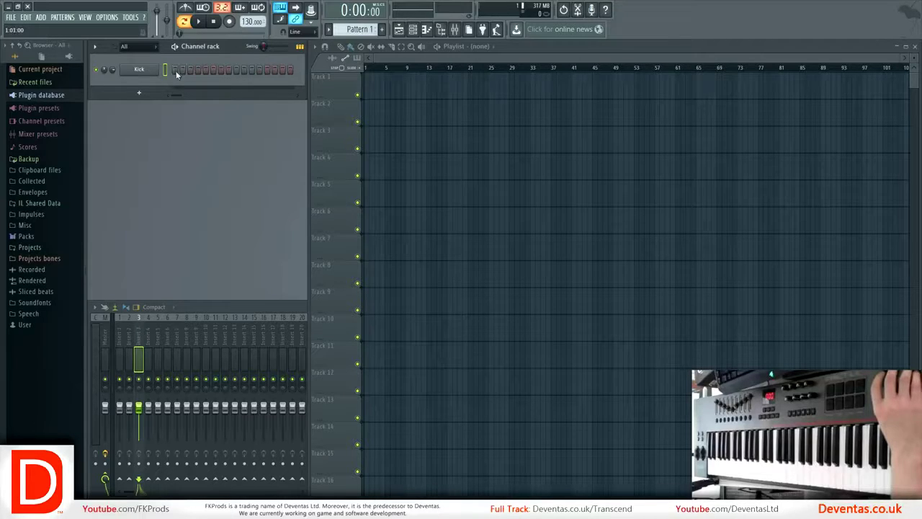
# - Replace the Kick channel with the 3x Osc generator's Default preset from the plugin presets
pyautogui.click(65, 106)
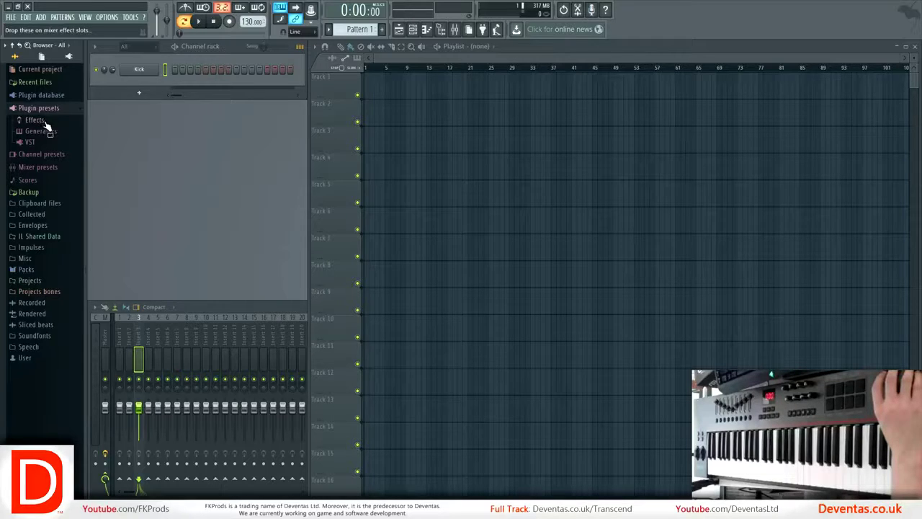
pyautogui.click(43, 132)
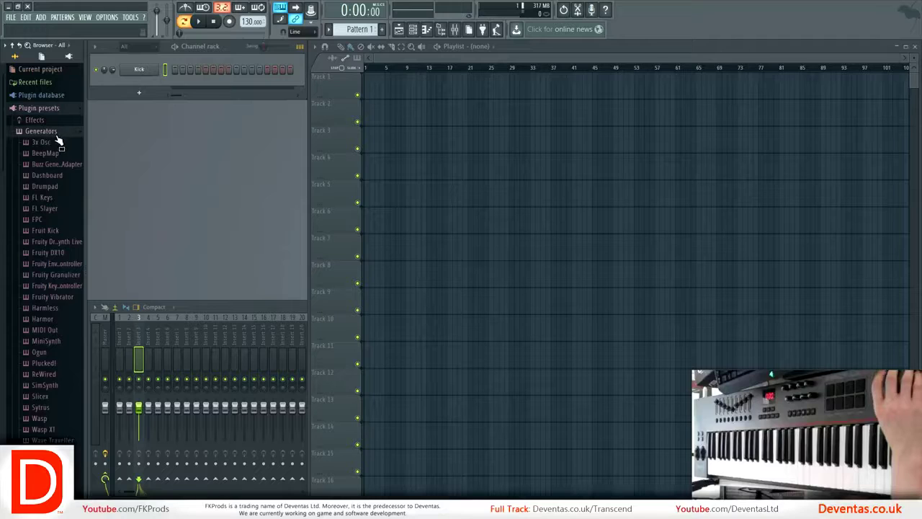
pyautogui.click(58, 142)
pyautogui.moveTo(46, 157)
pyautogui.mouseDown()
pyautogui.moveTo(94, 144)
pyautogui.moveTo(119, 87)
pyautogui.moveTo(50, 160)
pyautogui.moveTo(47, 152)
pyautogui.mouseUp()
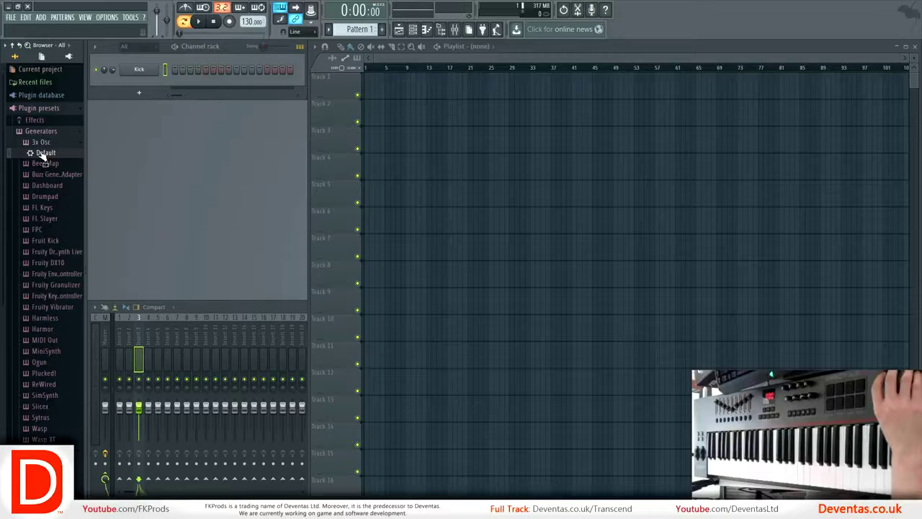
pyautogui.moveTo(42, 153); pyautogui.dragTo(142, 70)
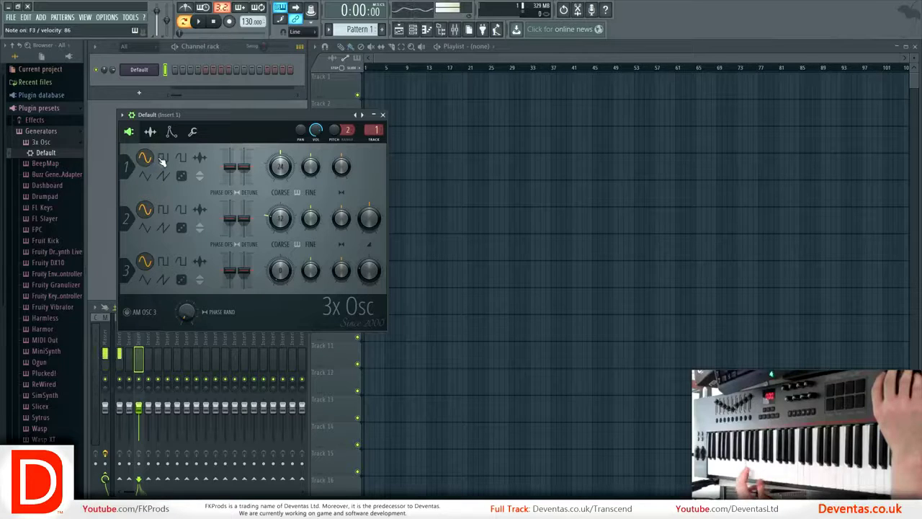
pyautogui.moveTo(332, 171)
pyautogui.mouseDown()
pyautogui.moveTo(331, 216)
pyautogui.moveTo(331, 129)
pyautogui.moveTo(331, 171)
pyautogui.mouseUp()
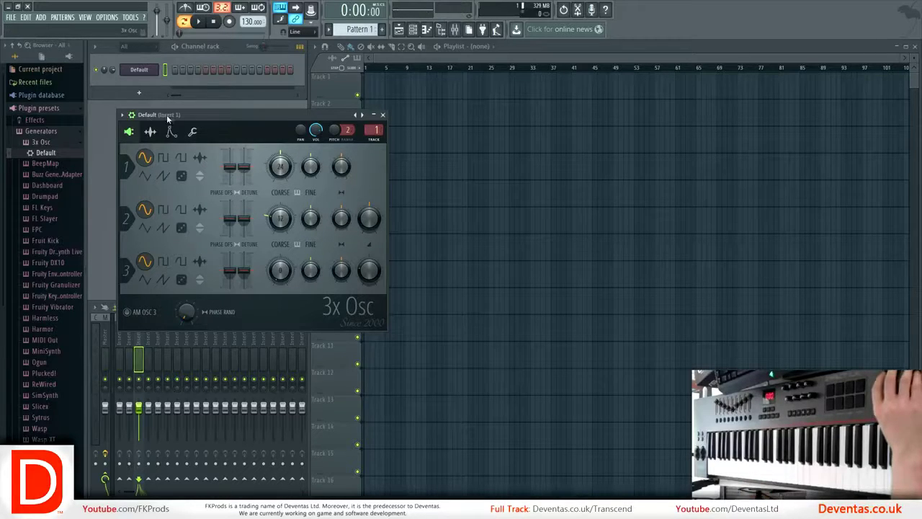
# - Try the square, rounded saw, triangle, saw and noise shapes on oscillator 1, finishing on the sine shape
pyautogui.click(165, 157)
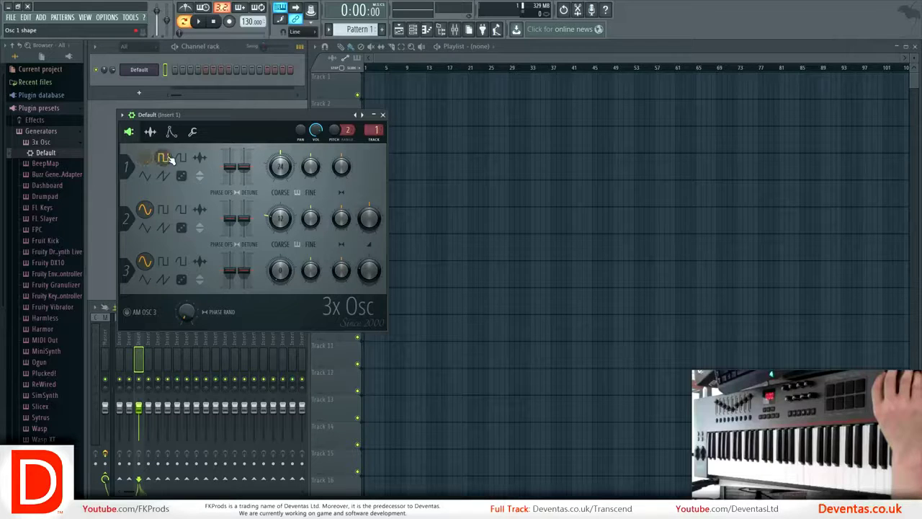
pyautogui.click(182, 159)
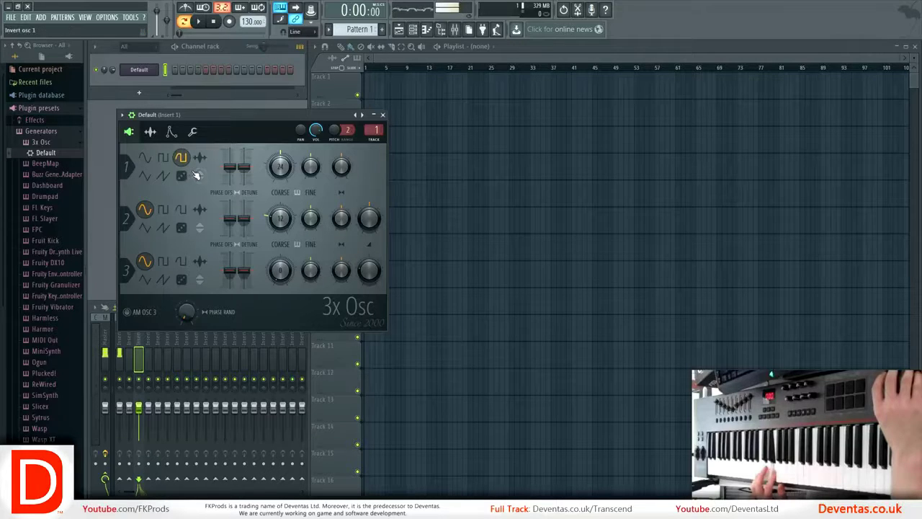
pyautogui.rightClick(181, 159)
pyautogui.click(181, 160)
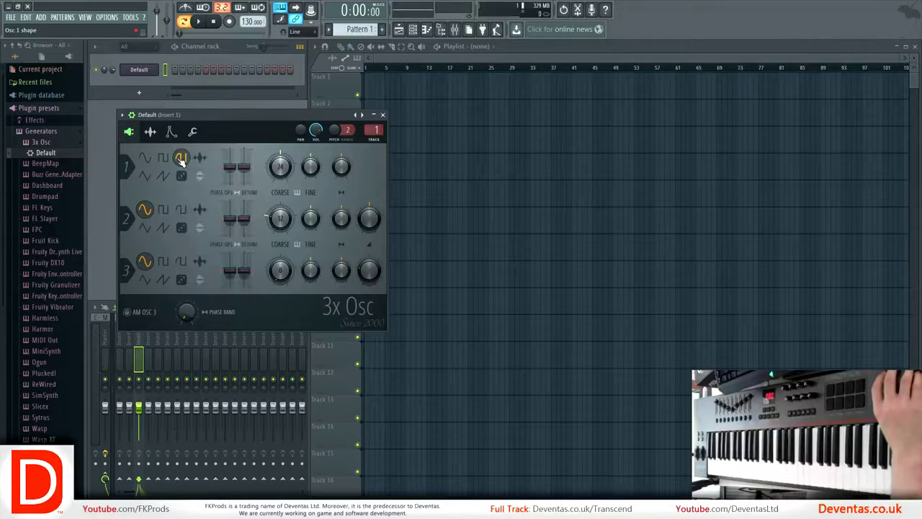
pyautogui.click(146, 177)
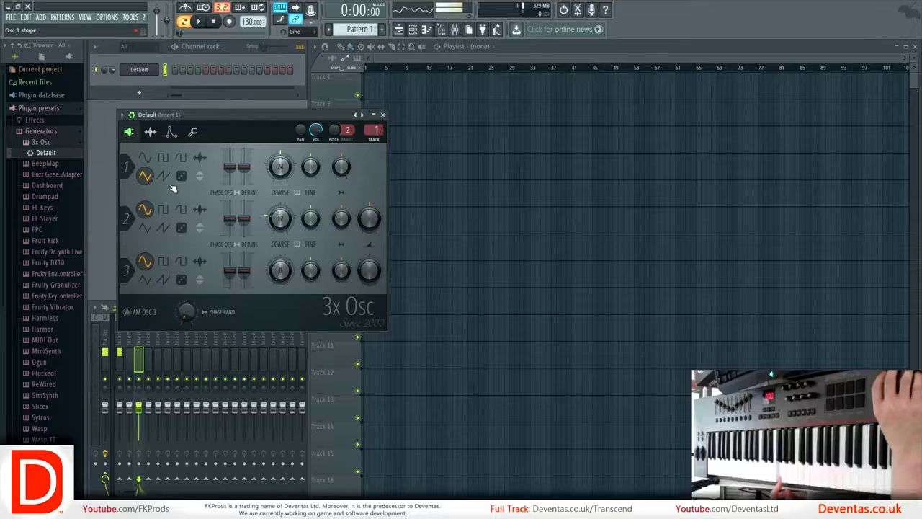
pyautogui.click(163, 177)
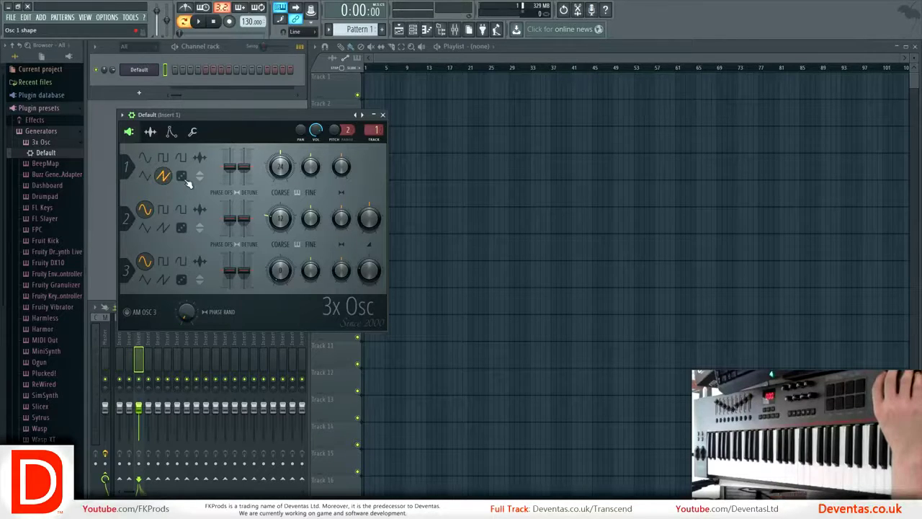
pyautogui.click(184, 180)
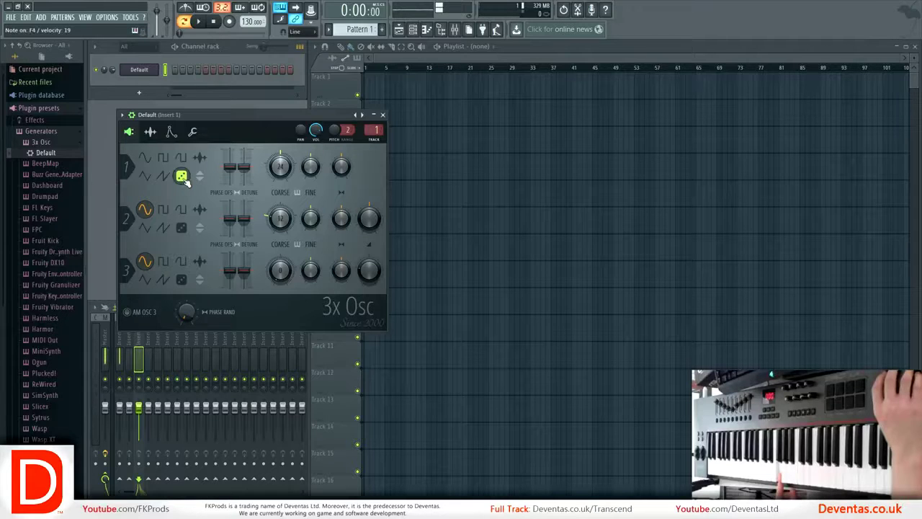
pyautogui.click(146, 159)
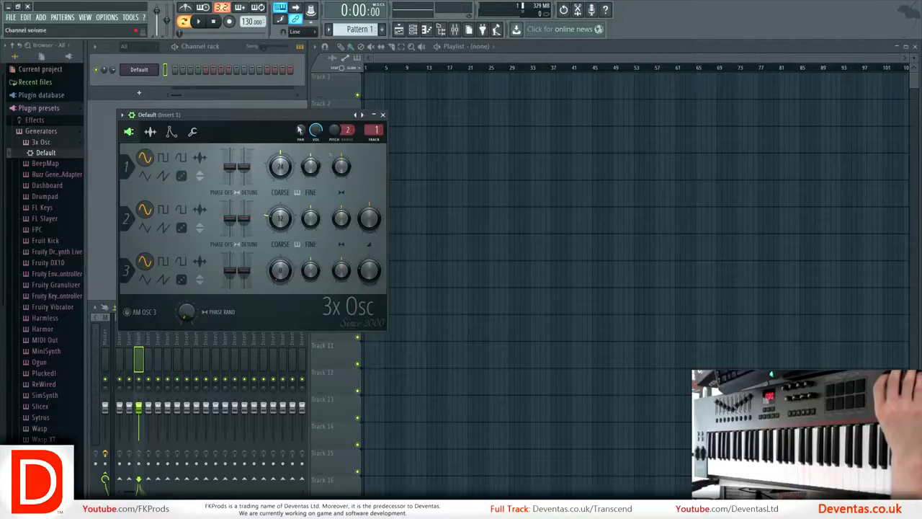
# - Place Pattern 1 at bar 1 of Track 1 in the playlist and open its piano roll
pyautogui.moveTo(242, 111); pyautogui.dragTo(554, 130)
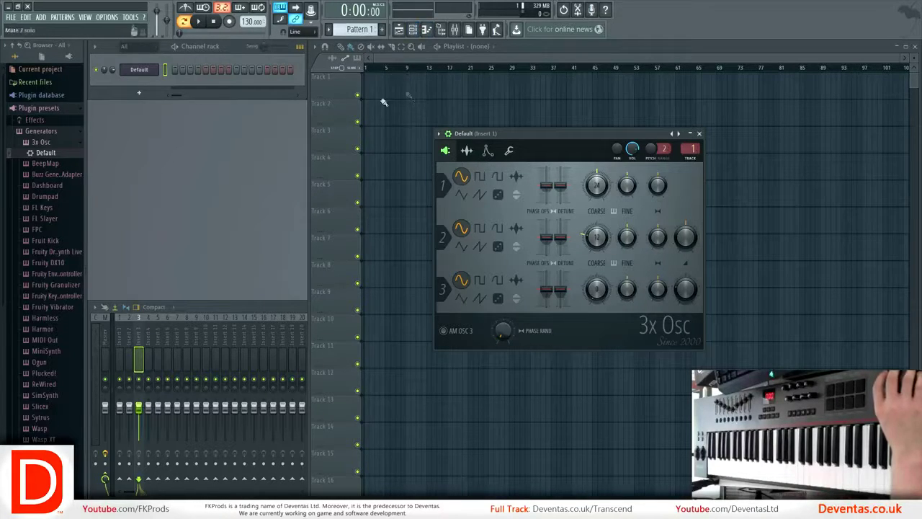
pyautogui.click(368, 79)
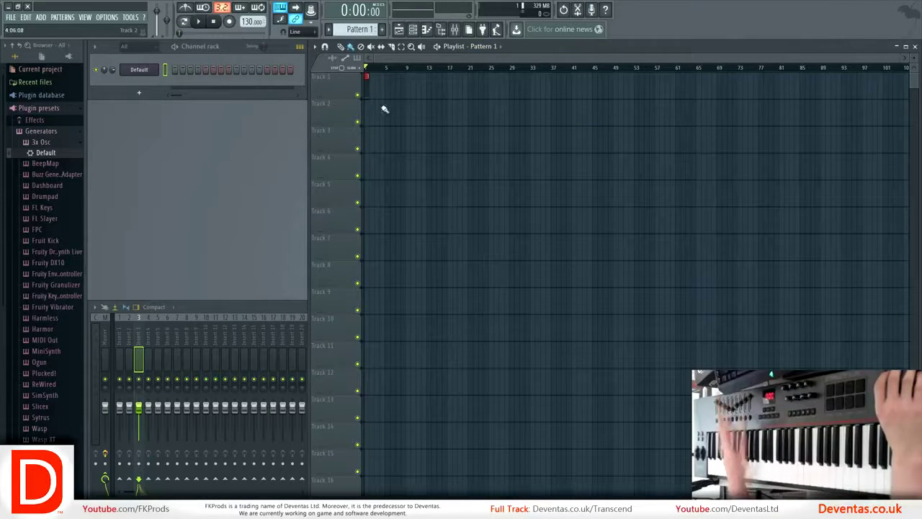
pyautogui.scroll(8, 373, 108)
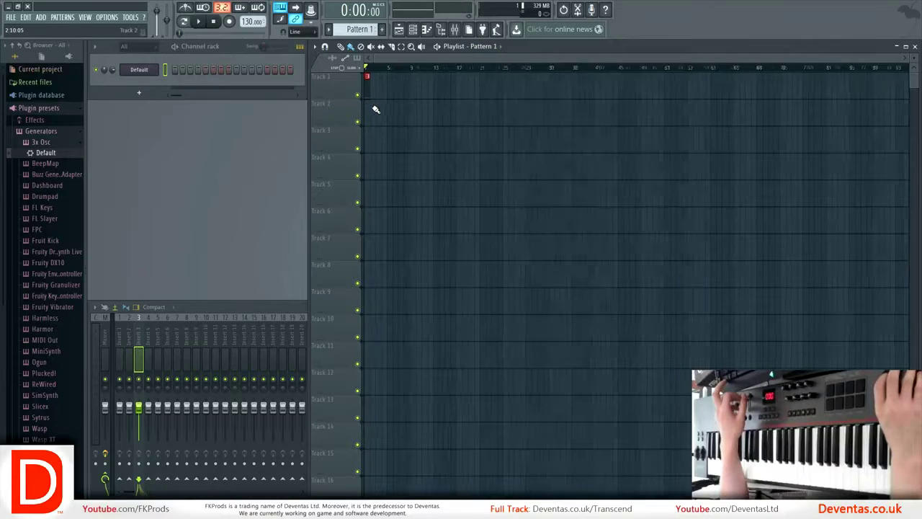
pyautogui.scroll(4, 386, 112)
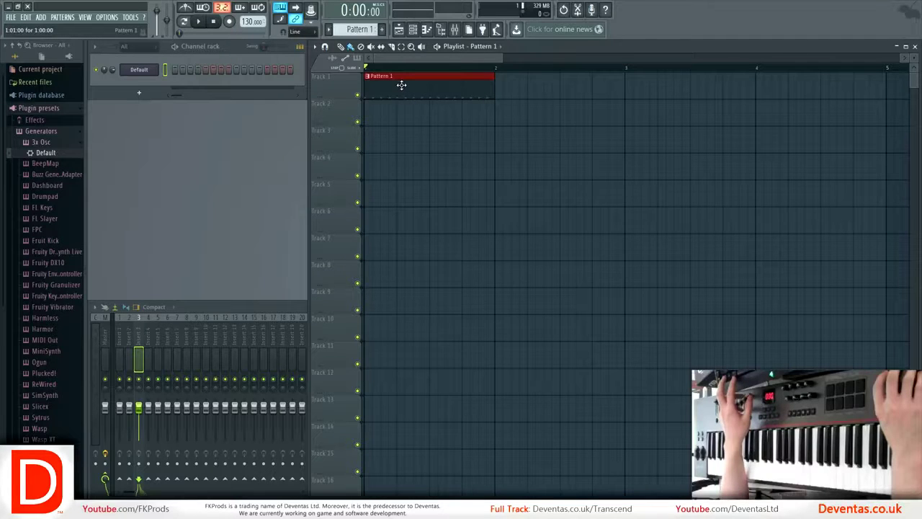
pyautogui.doubleClick(401, 84)
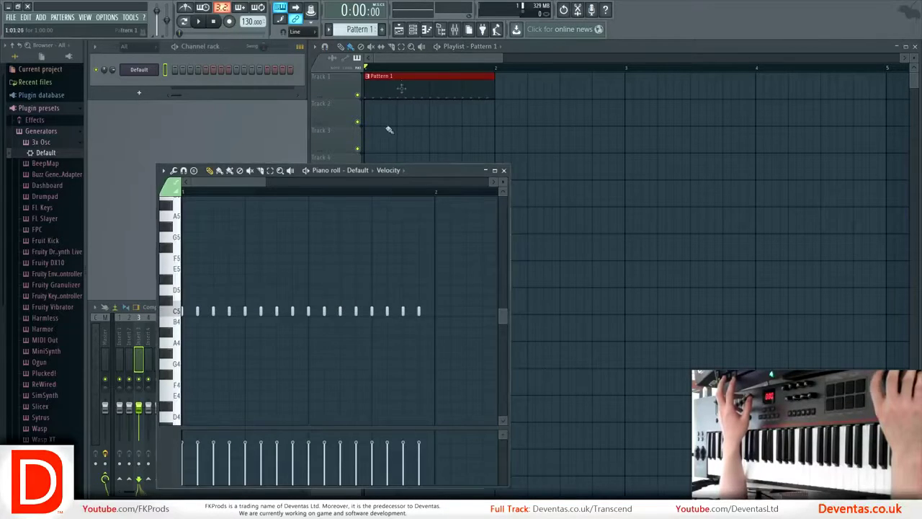
# - Play the arrangement in song mode and erase all the repeated C5 notes from the piano roll
pyautogui.click(199, 22)
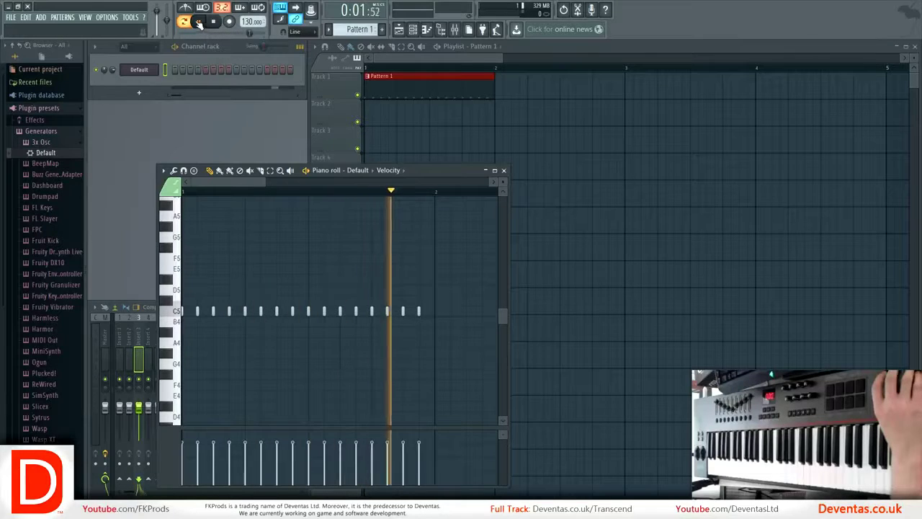
pyautogui.click(184, 22)
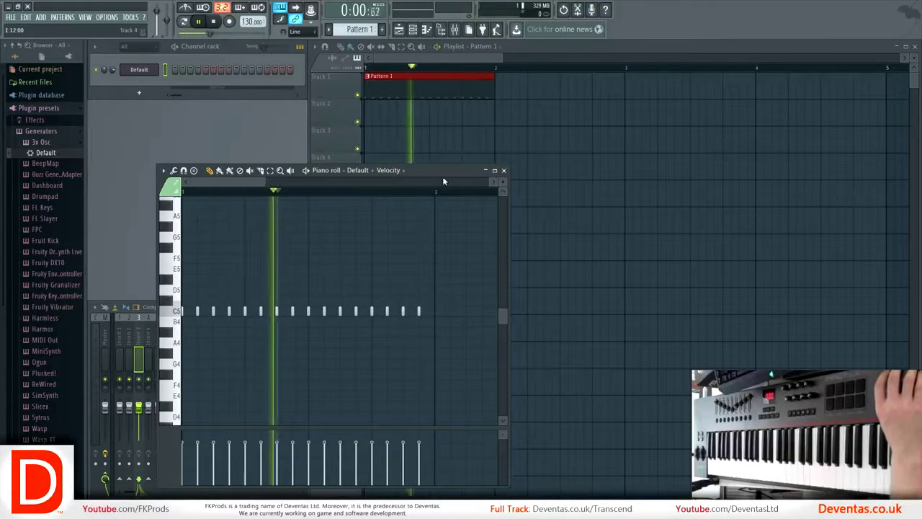
pyautogui.moveTo(432, 312)
pyautogui.mouseDown()
pyautogui.moveTo(337, 313)
pyautogui.moveTo(408, 314)
pyautogui.mouseUp()
pyautogui.click(546, 44)
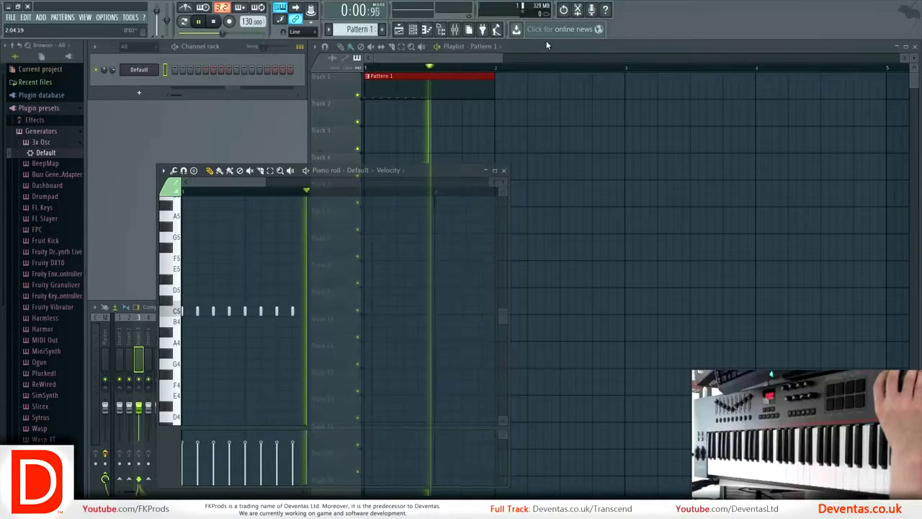
pyautogui.click(223, 289)
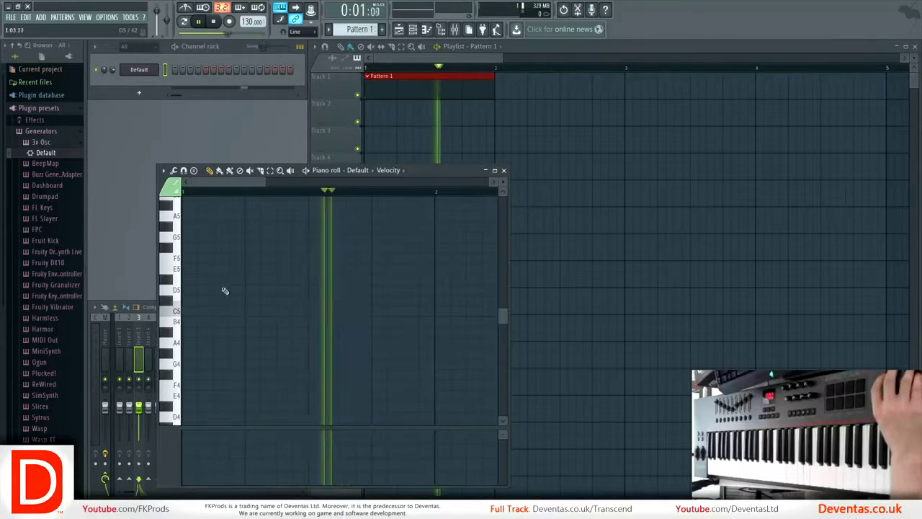
# - Draw a two-step D5 note on beat 1 and four-step D5 notes on beats 2 and 4 during playback, and stop it
pyautogui.moveTo(202, 290); pyautogui.dragTo(186, 291)
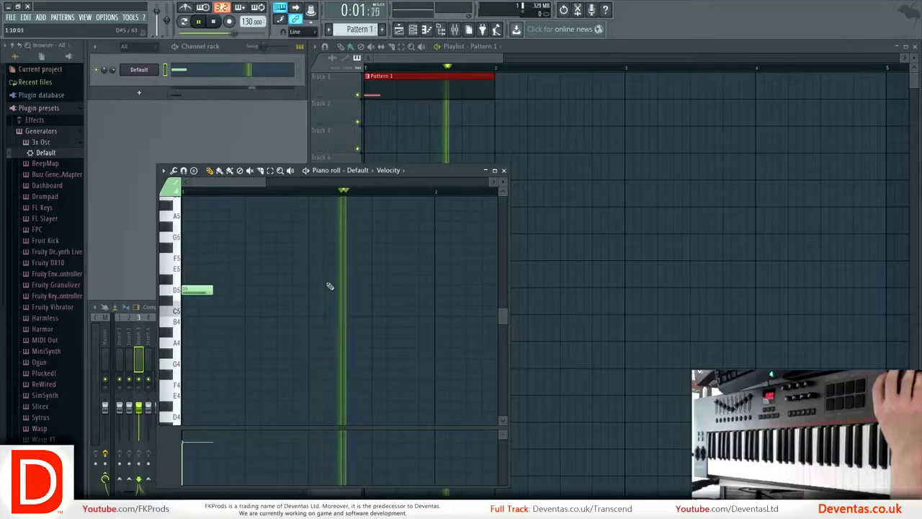
pyautogui.rightClick(197, 290)
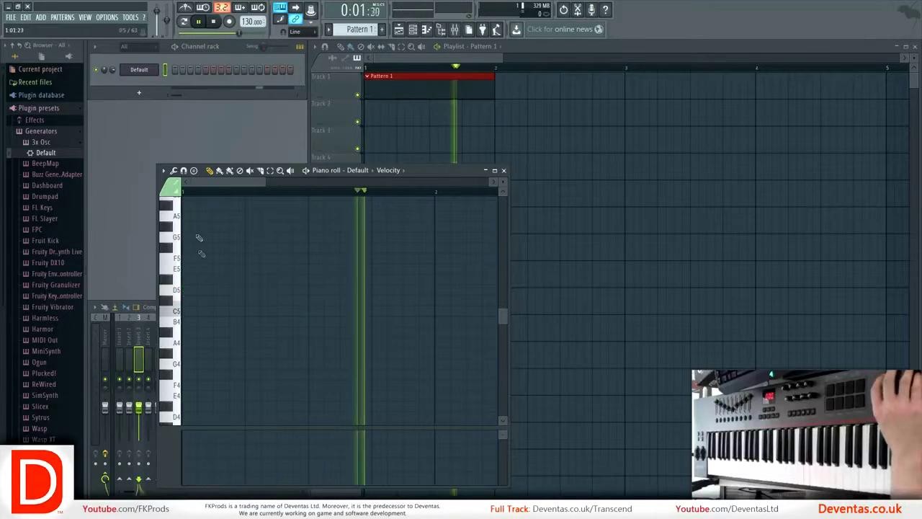
pyautogui.click(189, 292)
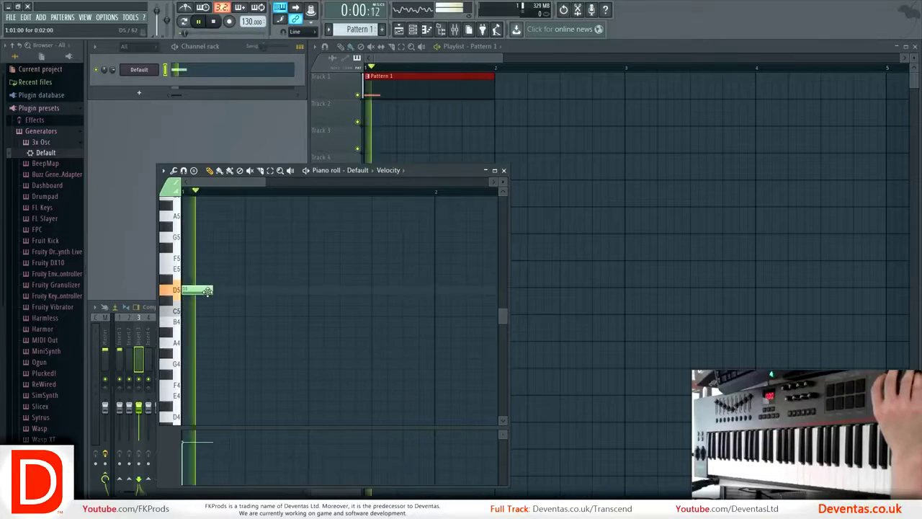
pyautogui.moveTo(208, 290)
pyautogui.mouseDown()
pyautogui.moveTo(346, 291)
pyautogui.moveTo(202, 290)
pyautogui.moveTo(245, 290)
pyautogui.moveTo(213, 291)
pyautogui.mouseUp()
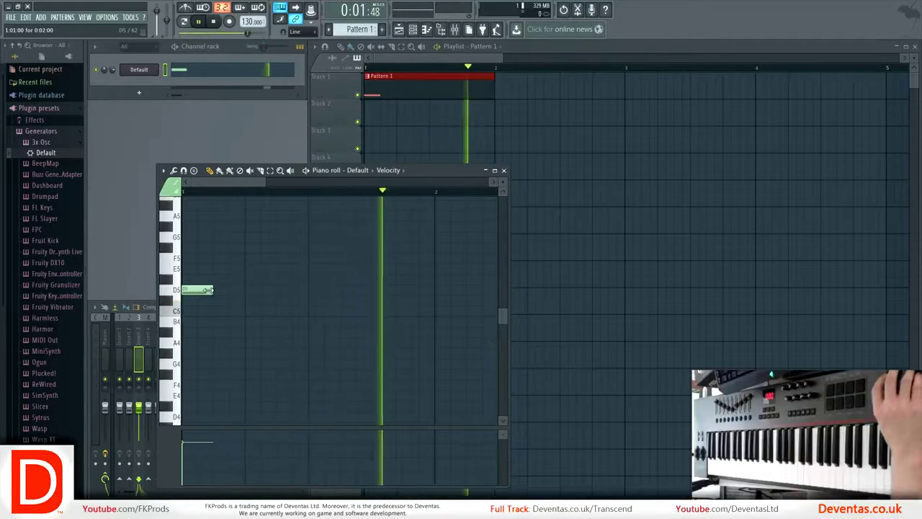
pyautogui.click(250, 289)
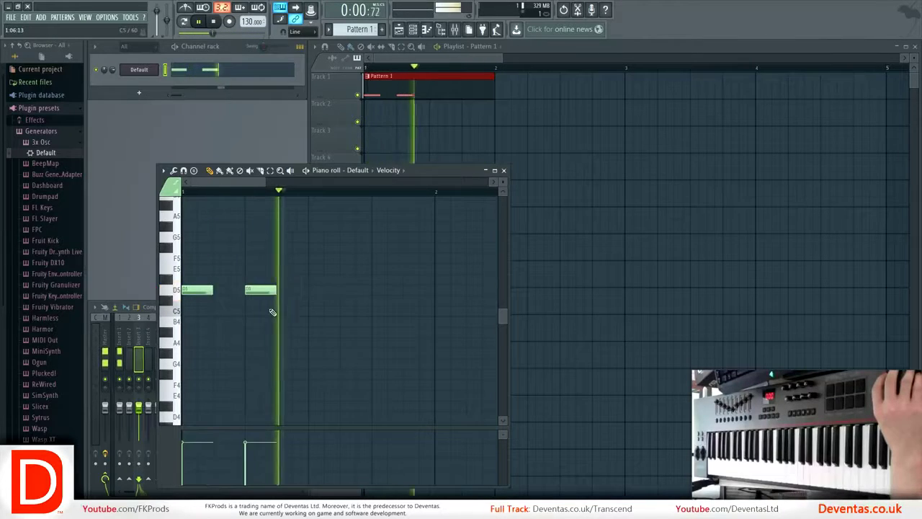
pyautogui.moveTo(275, 290); pyautogui.dragTo(307, 290)
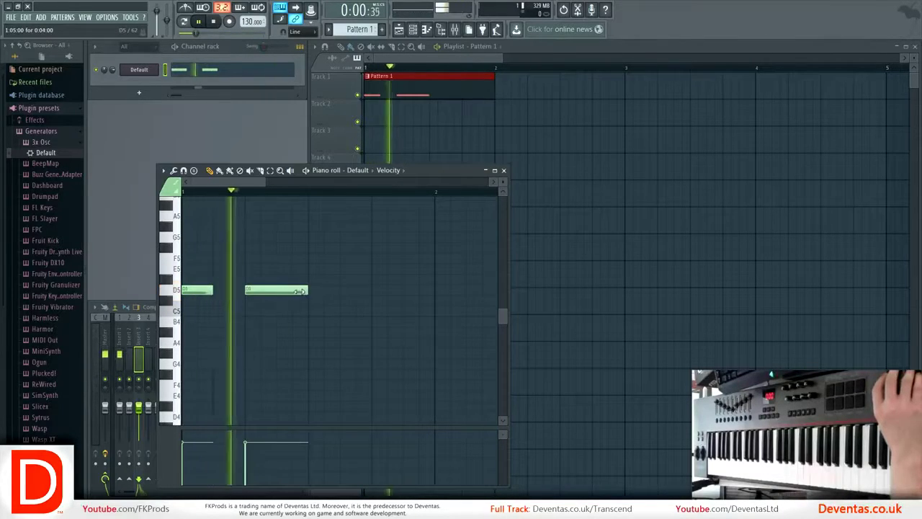
pyautogui.click(375, 289)
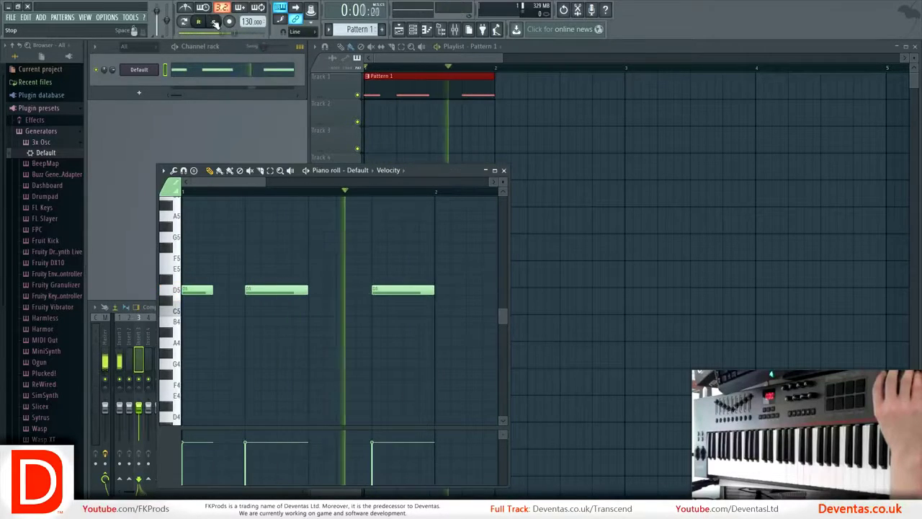
pyautogui.press('space')
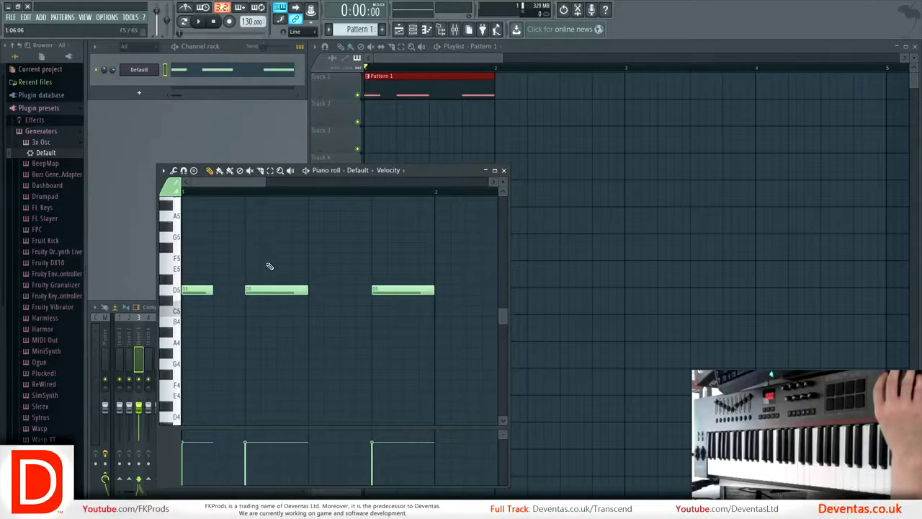
# - Clear the D5 notes and enlarge and reposition the piano roll window over the playlist
pyautogui.moveTo(436, 167); pyautogui.dragTo(501, 96)
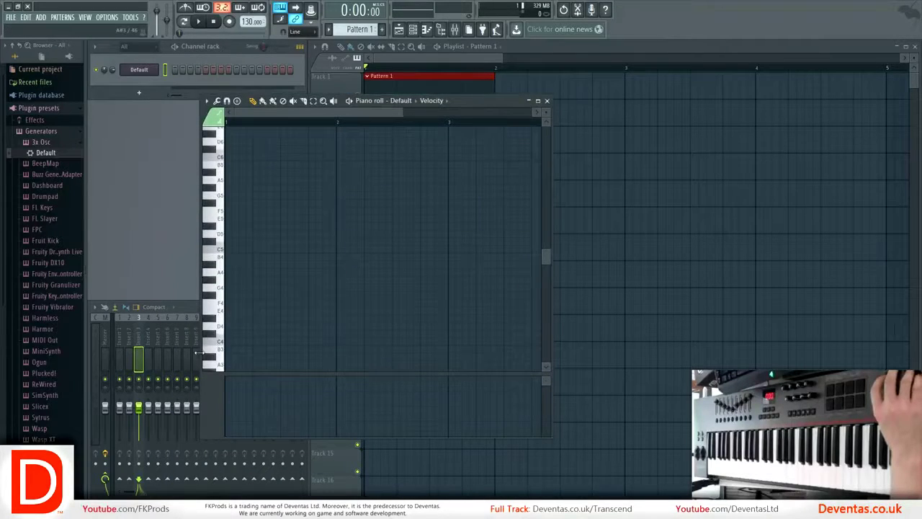
pyautogui.moveTo(200, 349); pyautogui.dragTo(164, 349)
pyautogui.moveTo(430, 104); pyautogui.dragTo(499, 113)
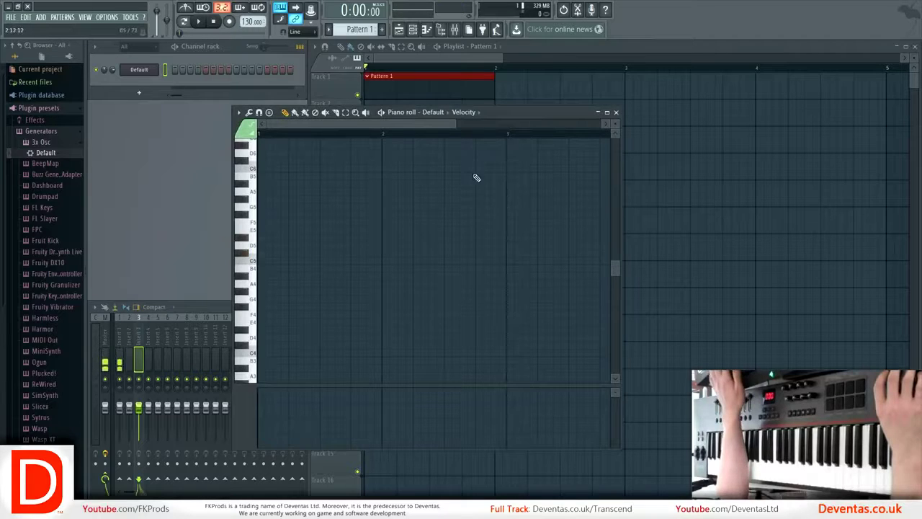
pyautogui.moveTo(504, 113); pyautogui.dragTo(534, 114)
# - Place four-step D5 notes at steps 1, 7 and 13 of the first bar, play them back and stop
pyautogui.click(299, 247)
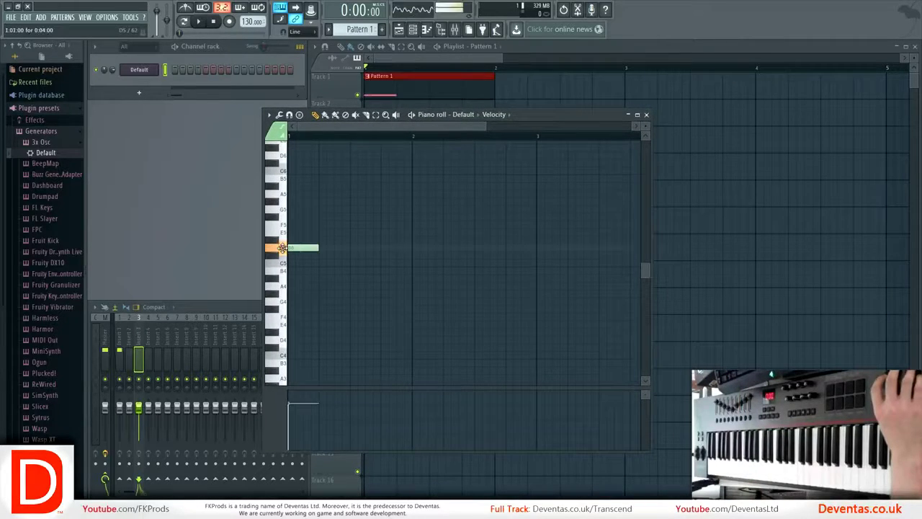
pyautogui.click(337, 248)
pyautogui.click(385, 248)
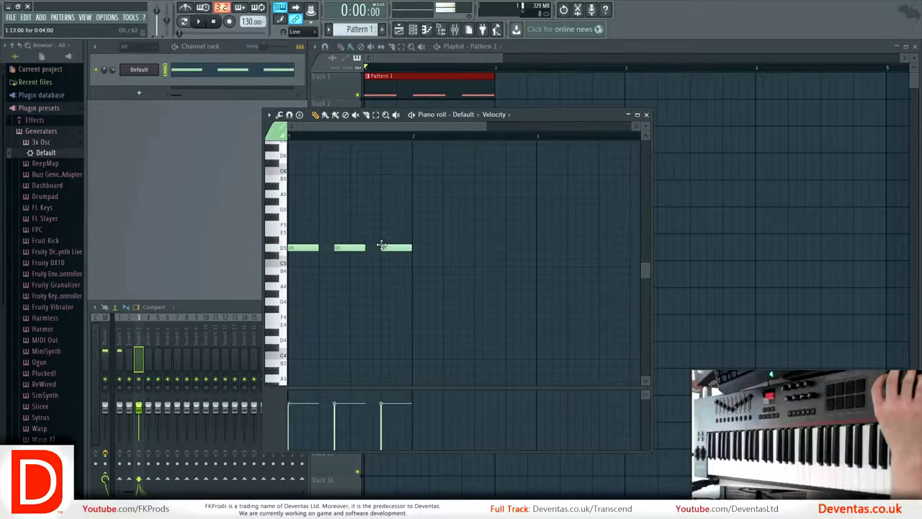
pyautogui.click(199, 21)
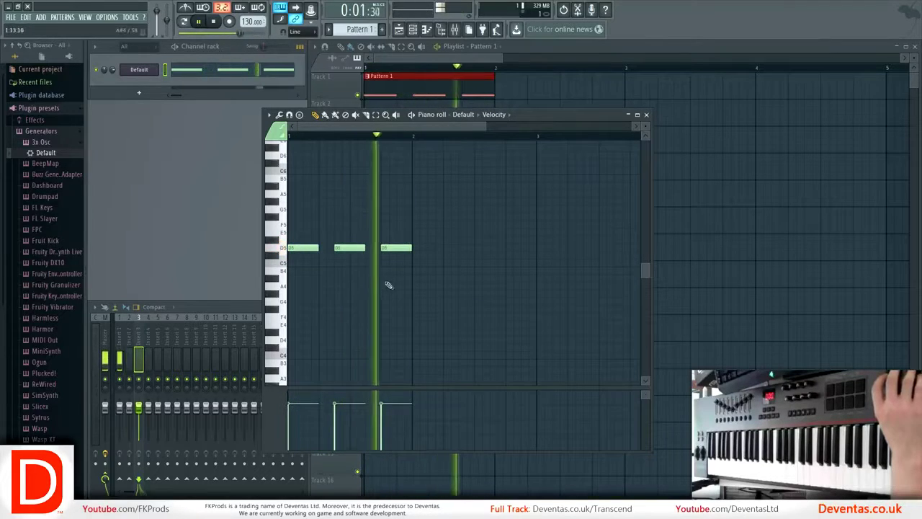
pyautogui.click(212, 23)
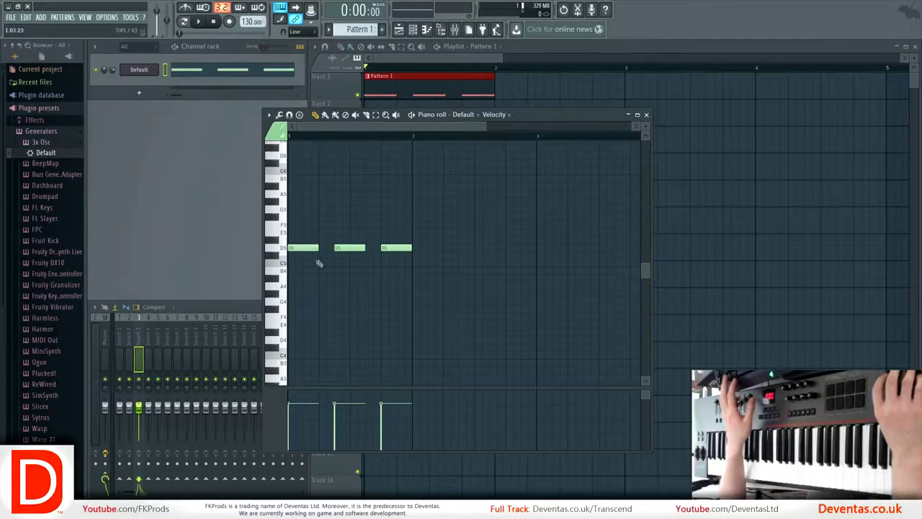
# - Select the three D5 notes in the piano roll, lengthen the middle one to five steps and clear the selection
pyautogui.moveTo(335, 280); pyautogui.dragTo(361, 229)
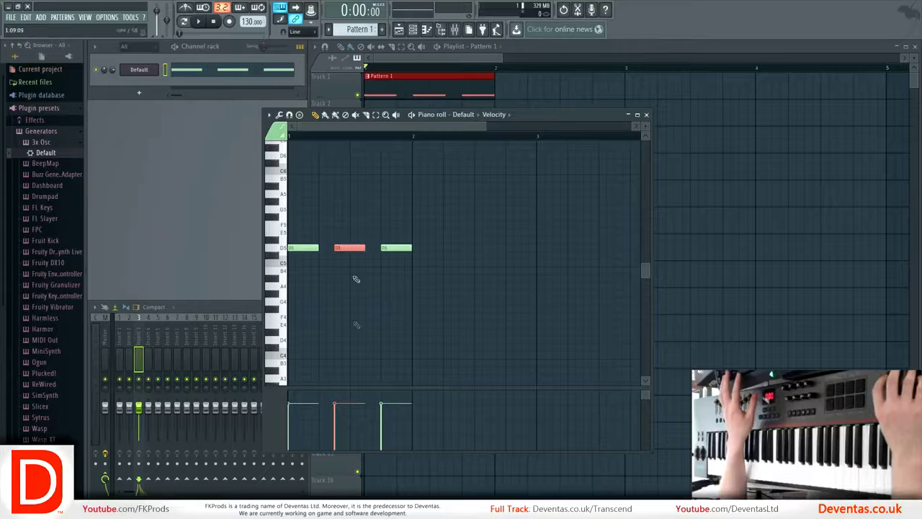
pyautogui.scroll(3, 296, 269)
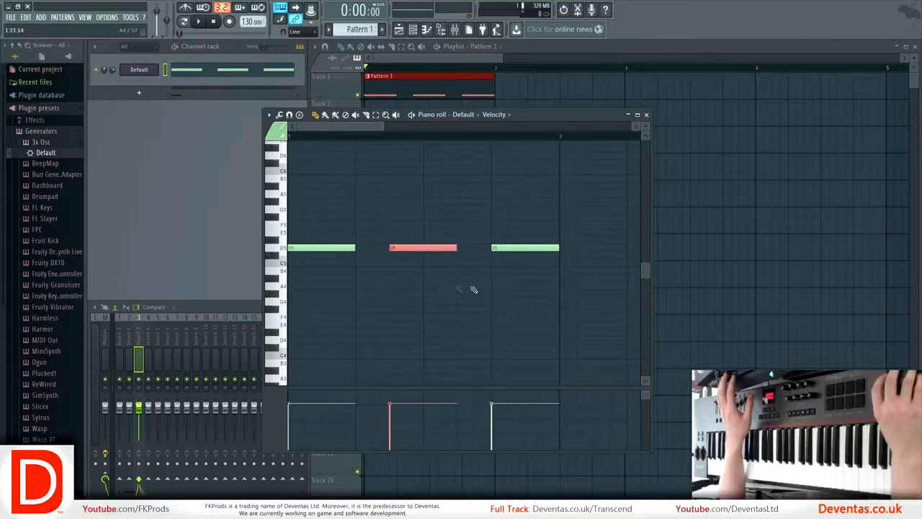
pyautogui.moveTo(533, 290); pyautogui.dragTo(311, 182)
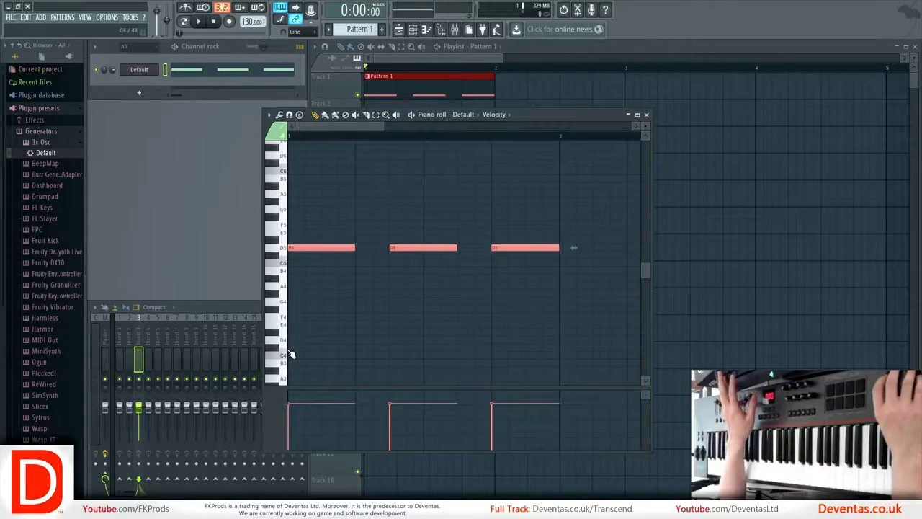
pyautogui.moveTo(312, 334); pyautogui.dragTo(548, 165)
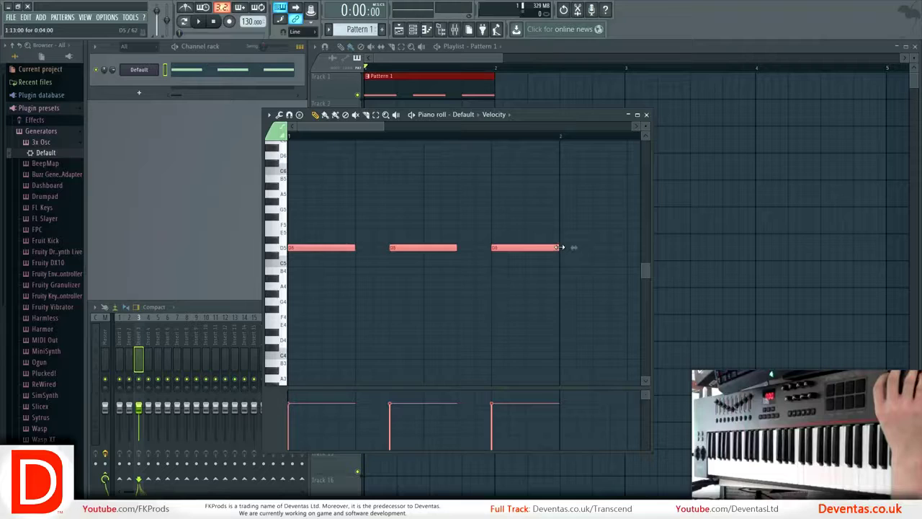
pyautogui.moveTo(560, 247)
pyautogui.mouseDown()
pyautogui.moveTo(516, 248)
pyautogui.moveTo(552, 247)
pyautogui.mouseUp()
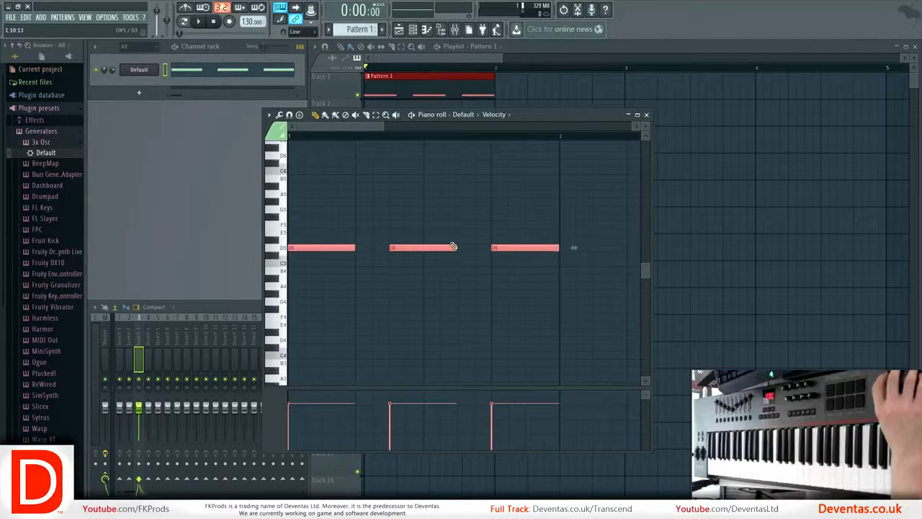
pyautogui.moveTo(454, 248)
pyautogui.mouseDown()
pyautogui.moveTo(422, 248)
pyautogui.moveTo(450, 248)
pyautogui.mouseUp()
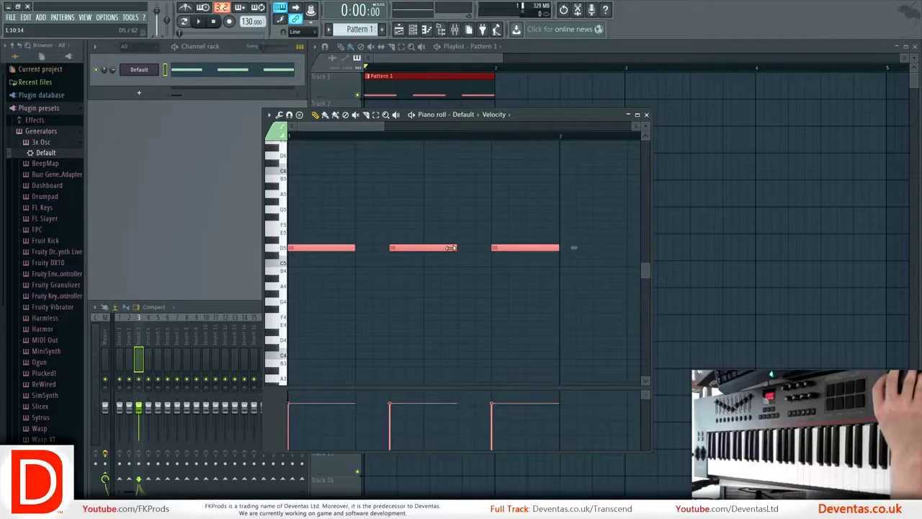
pyautogui.hotkey('ctrl', 'd')
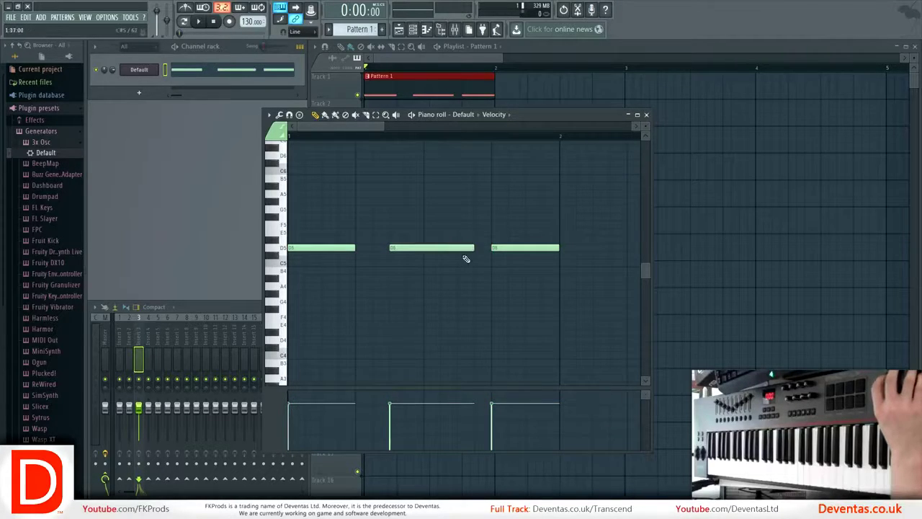
# - Reselect all the notes and shorten the middle D5 note back to four steps
pyautogui.hotkey('ctrl', 'a')
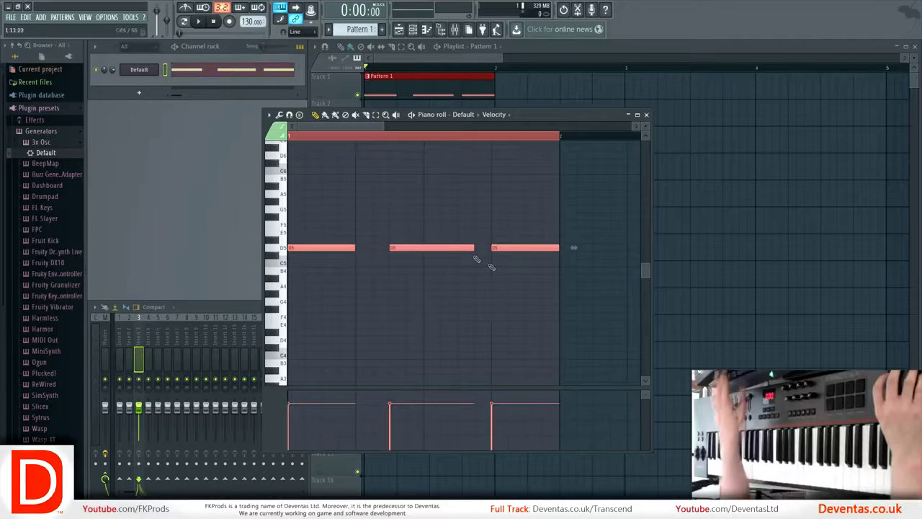
pyautogui.moveTo(474, 247); pyautogui.dragTo(444, 248)
pyautogui.moveTo(448, 248); pyautogui.dragTo(456, 248)
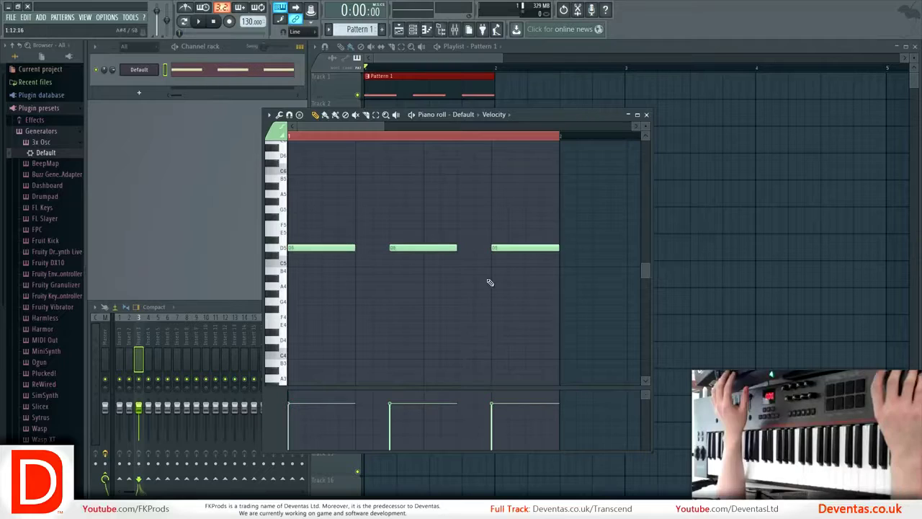
# - Compress the three D5 notes together to two steps each so they fit exactly into the first half of bar 1
pyautogui.moveTo(553, 281); pyautogui.dragTo(336, 202)
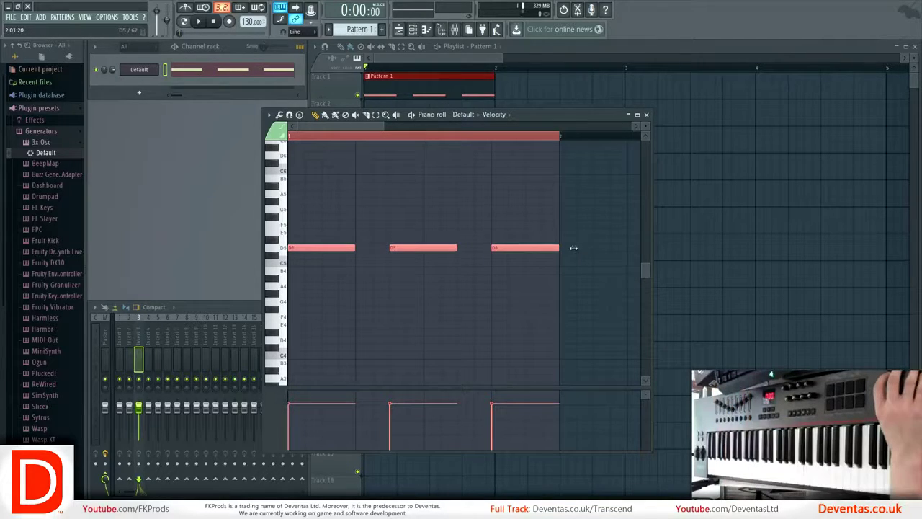
pyautogui.moveTo(574, 248); pyautogui.dragTo(443, 246)
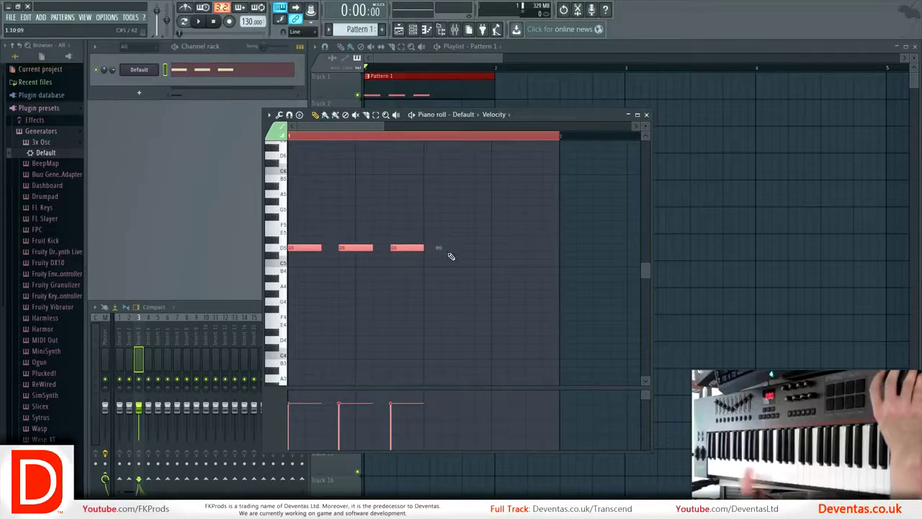
pyautogui.scroll(3, 411, 247)
pyautogui.scroll(2, 401, 275)
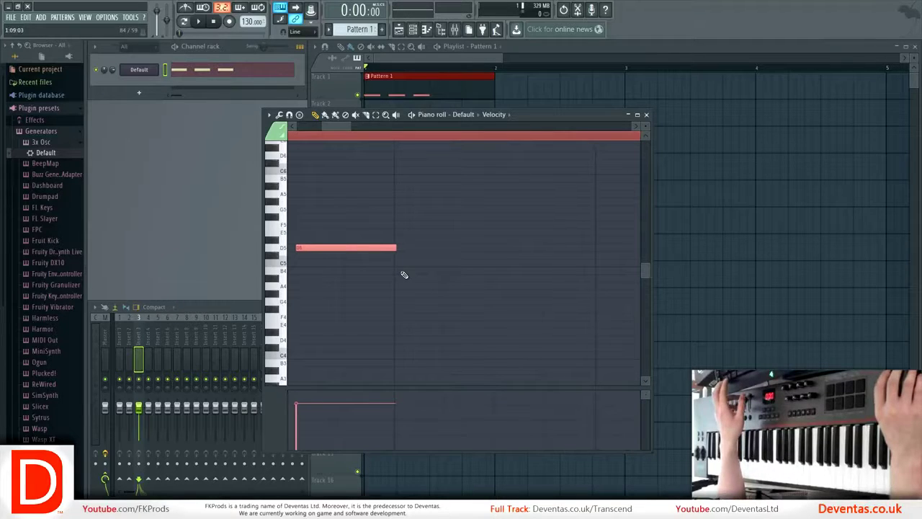
pyautogui.scroll(-1, 404, 274)
pyautogui.scroll(-1, 403, 274)
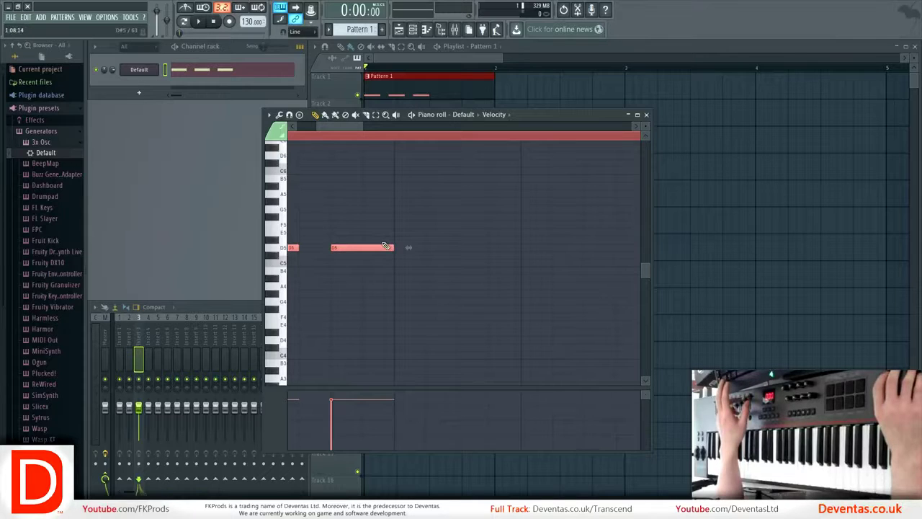
# - Examine at close range how the end of the last shortened D5 note lines up with the half-bar grid line
pyautogui.scroll(-5, 385, 245)
pyautogui.scroll(6, 323, 257)
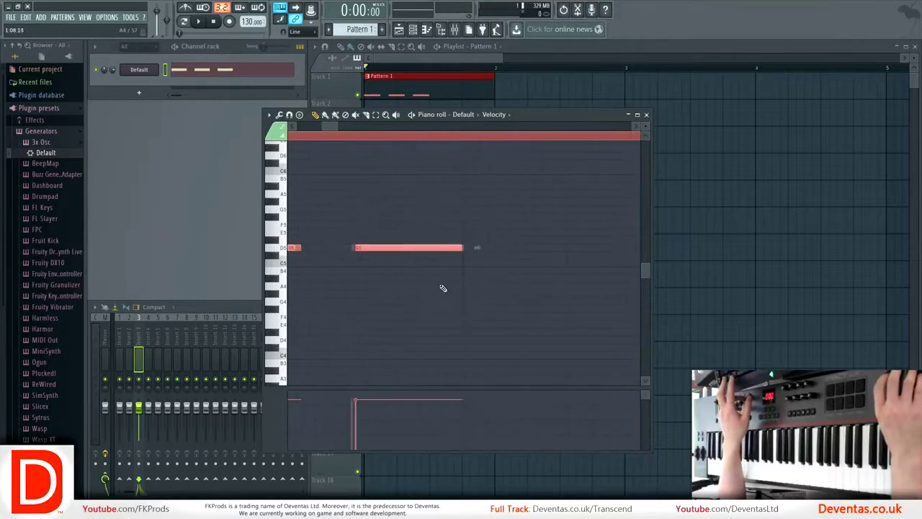
pyautogui.keyDown('ctrl'); pyautogui.click(492, 291); pyautogui.keyUp('ctrl')
pyautogui.click(479, 245)
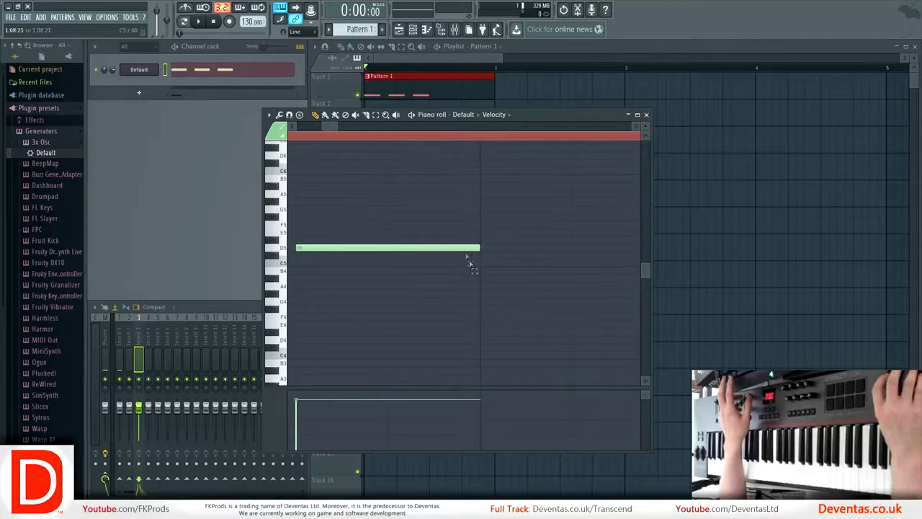
pyautogui.hotkey('ctrl', 'a')
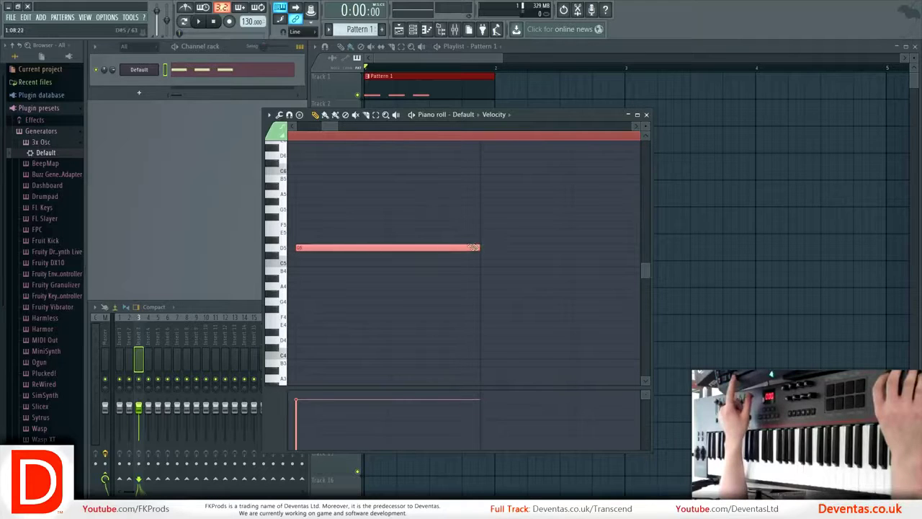
pyautogui.scroll(-6, 513, 242)
pyautogui.keyDown('ctrl'); pyautogui.click(510, 242); pyautogui.keyUp('ctrl')
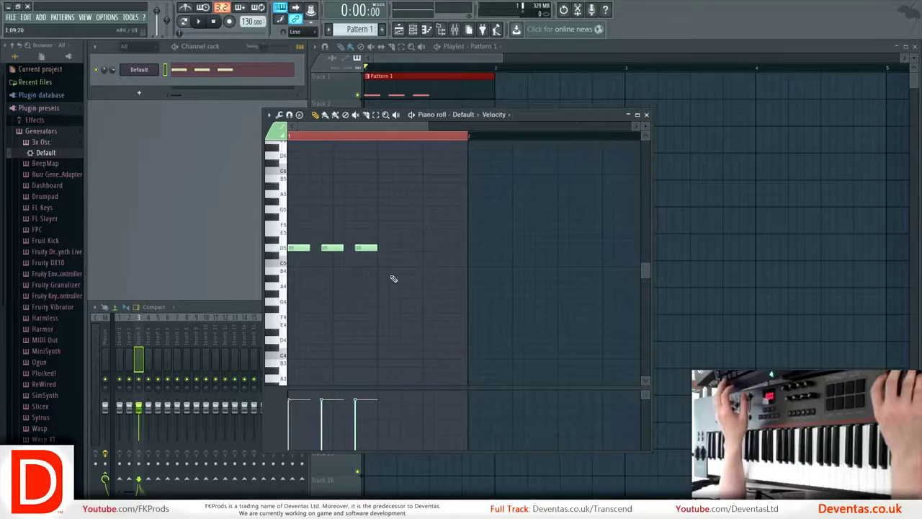
# - Copy the three D5 notes into the second half of bar 1 at F5 and play the bar back
pyautogui.hotkey('ctrl', 'a')
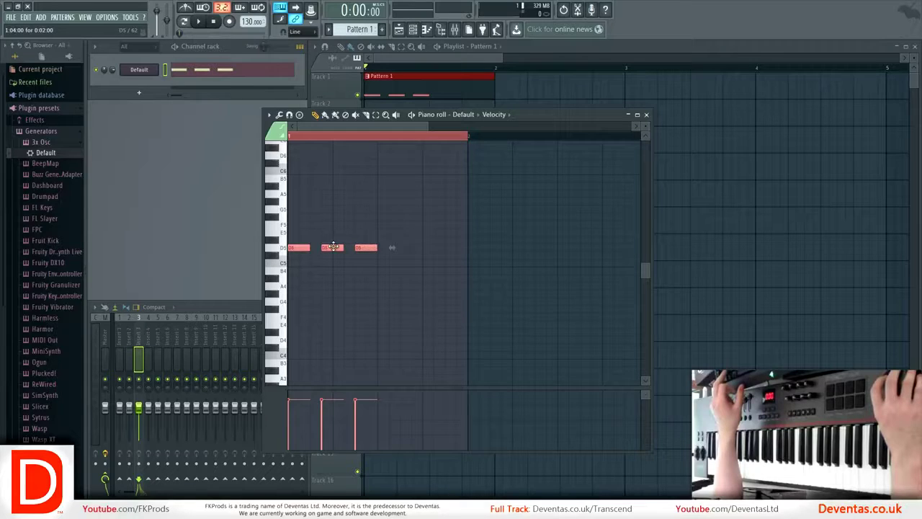
pyautogui.moveTo(333, 247); pyautogui.dragTo(415, 249)
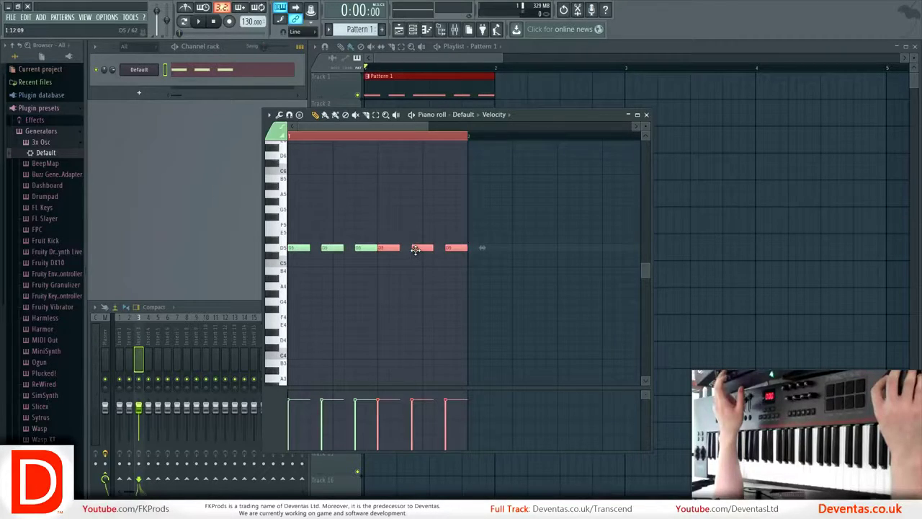
pyautogui.moveTo(415, 249); pyautogui.dragTo(422, 216)
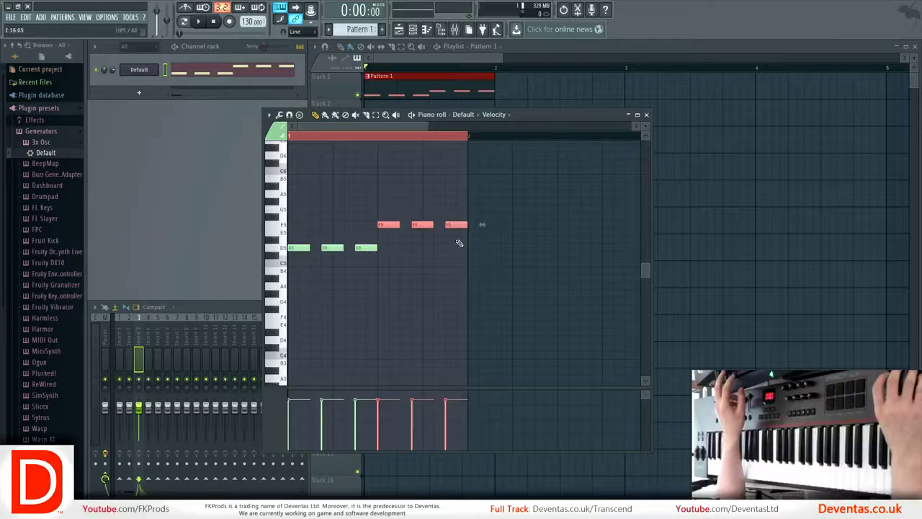
pyautogui.press('space')
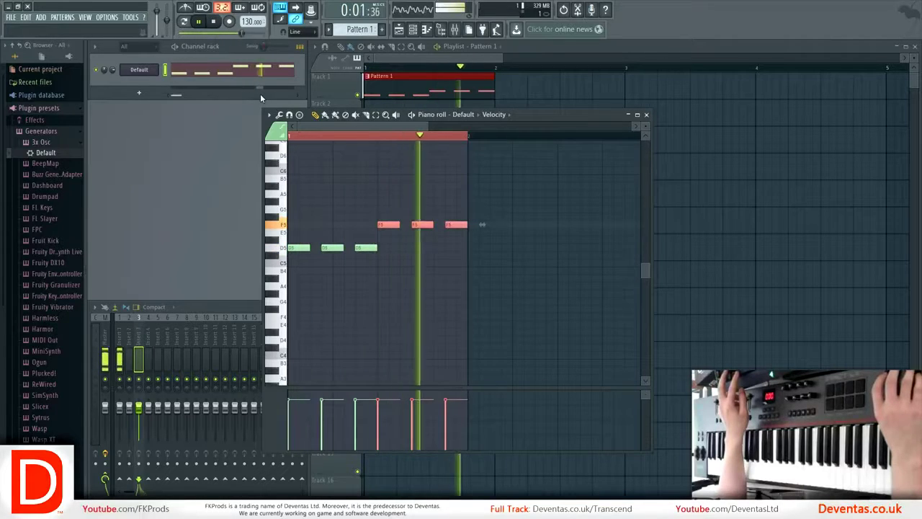
pyautogui.press('space')
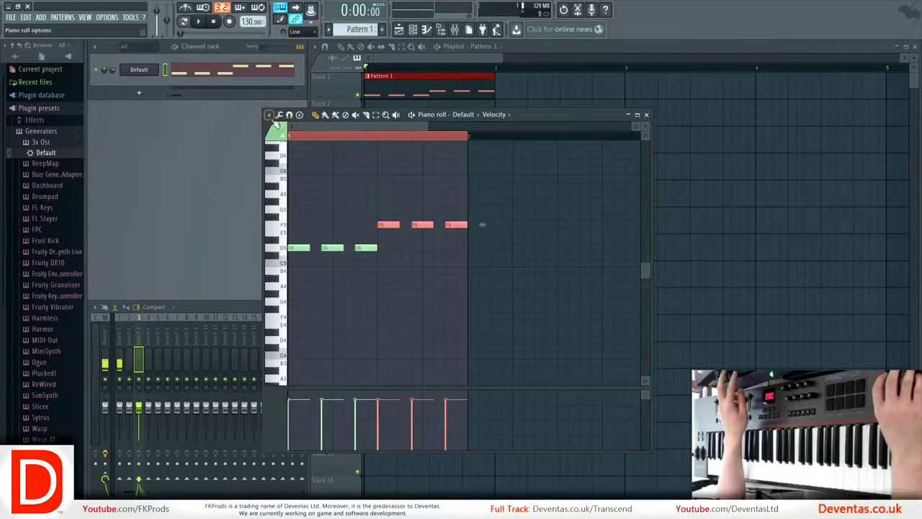
# - Copy all six notes into bar 2, lowered to C5 and D#5, and play the two-bar phrase back
pyautogui.hotkey('ctrl', 'd')
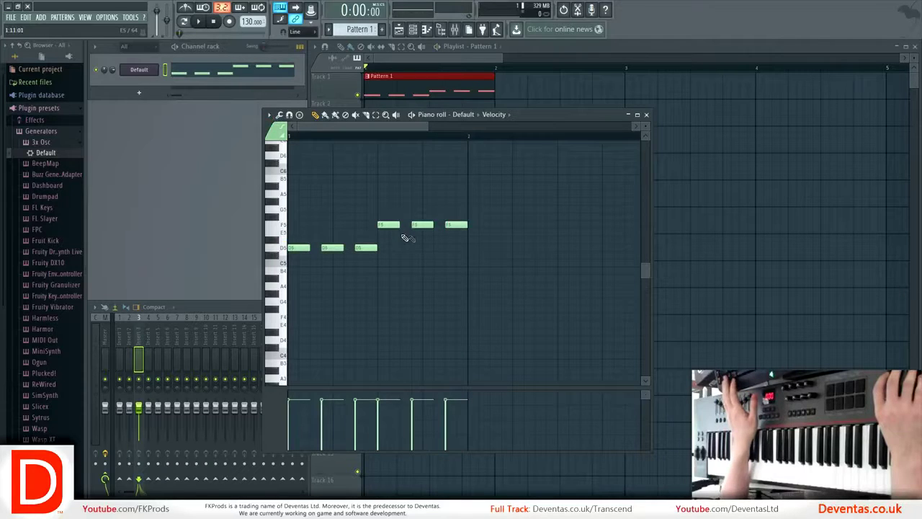
pyautogui.moveTo(489, 259); pyautogui.dragTo(312, 196)
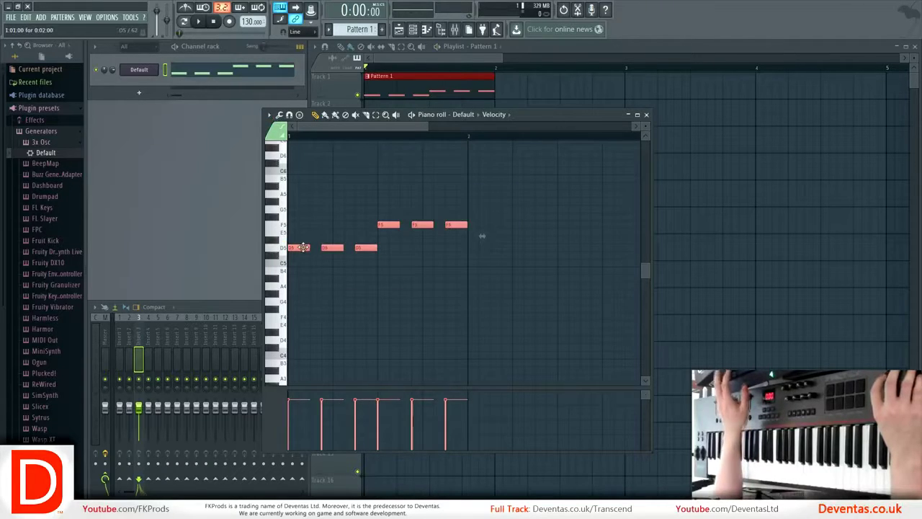
pyautogui.moveTo(301, 247)
pyautogui.mouseDown()
pyautogui.moveTo(497, 267)
pyautogui.moveTo(479, 254)
pyautogui.mouseUp()
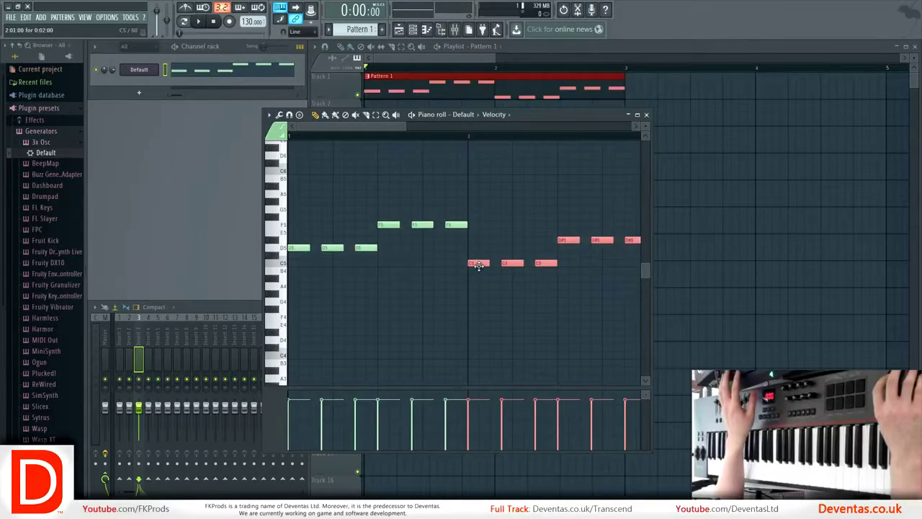
pyautogui.scroll(-4, 476, 261)
pyautogui.press('space')
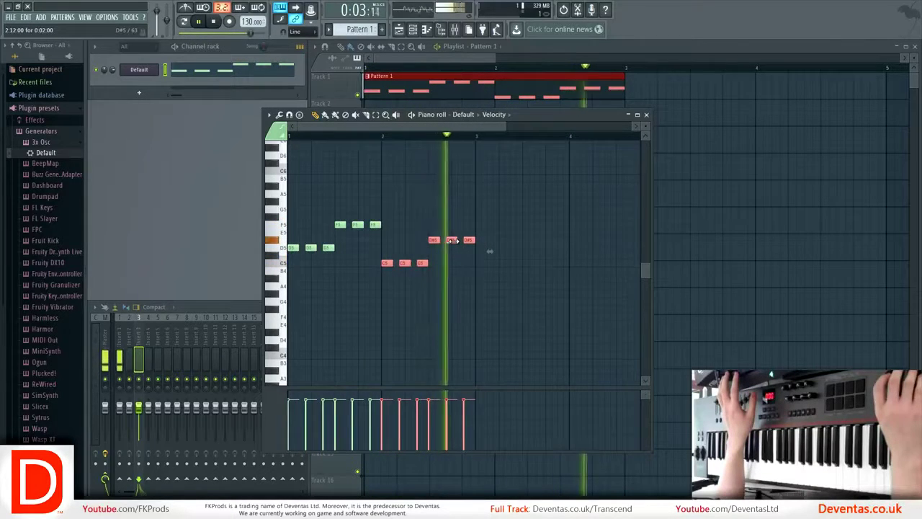
pyautogui.rightClick(447, 290)
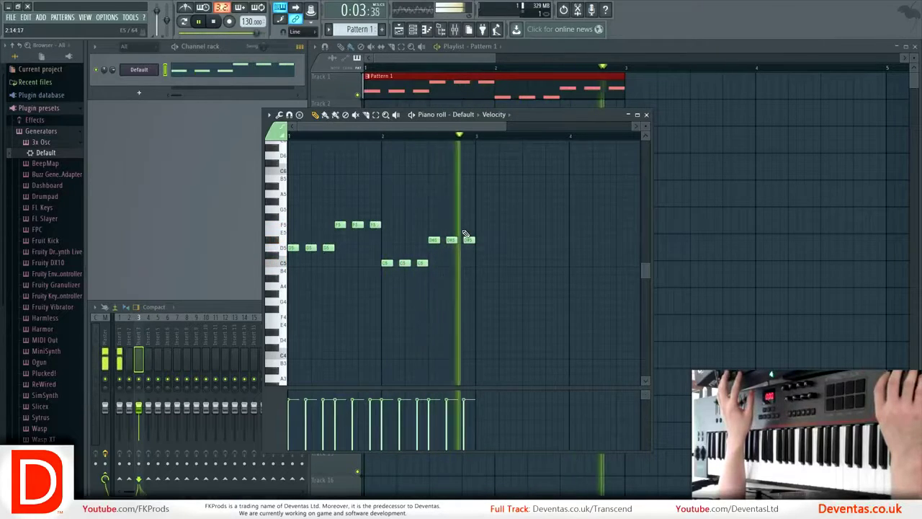
pyautogui.press('space')
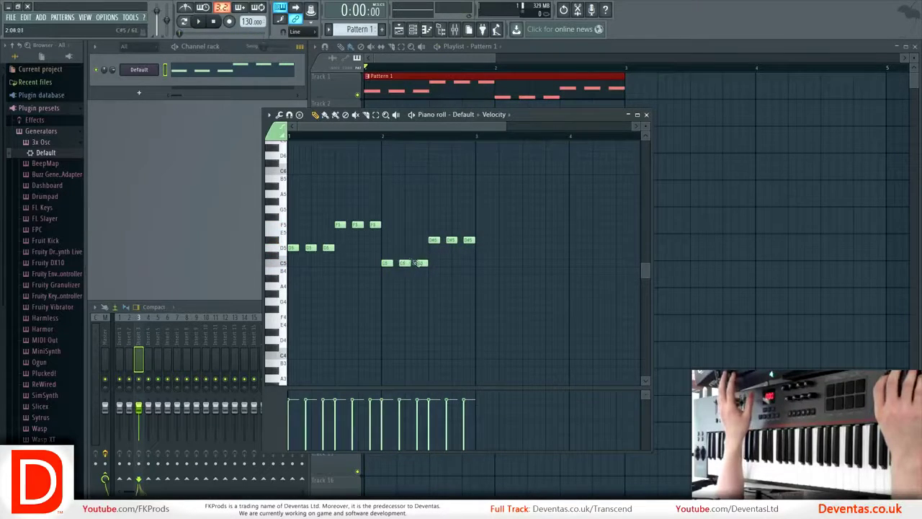
# - Duplicate the whole two-bar phrase into bars 3 and 4
pyautogui.moveTo(528, 273); pyautogui.dragTo(289, 175)
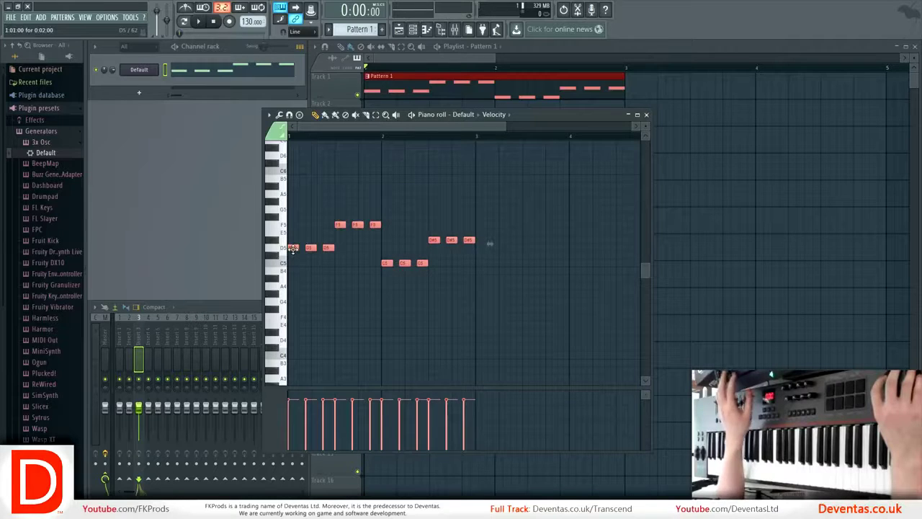
pyautogui.hotkey('ctrl', 'b')
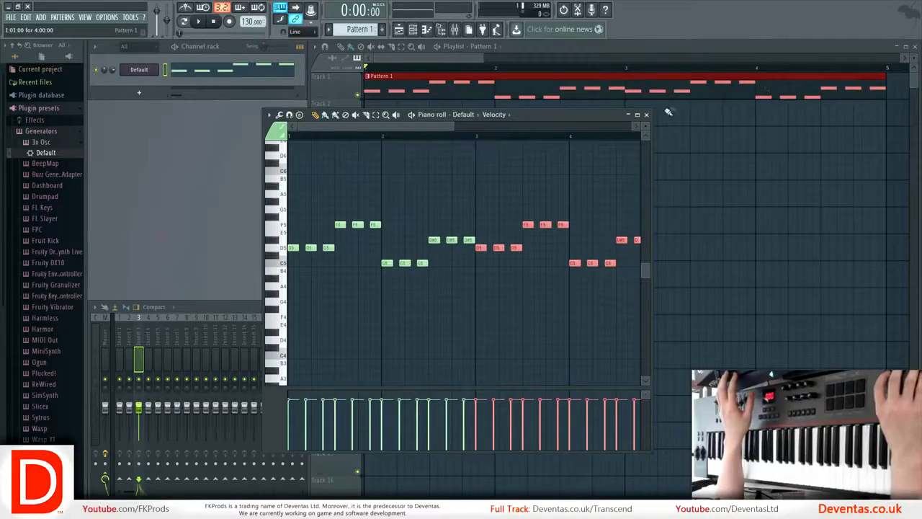
pyautogui.scroll(-2, 485, 212)
pyautogui.scroll(-1, 485, 212)
# - Compress the copied notes in bars 3 and 4 and repeatedly undo and redo that resize
pyautogui.moveTo(480, 242); pyautogui.dragTo(458, 271)
pyautogui.hotkey('ctrl', 'z')
pyautogui.hotkey('ctrl', 'z')
pyautogui.hotkey('ctrl', 'z')
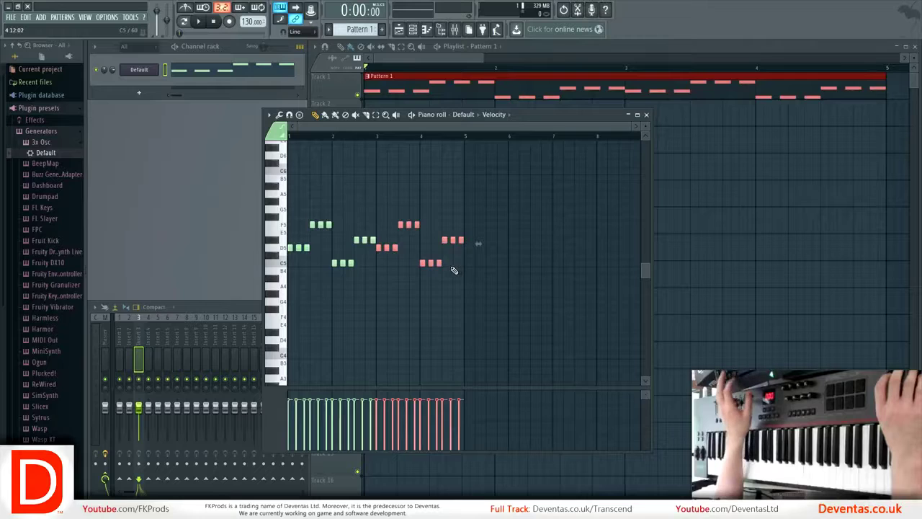
pyautogui.hotkey('ctrl', 'z')
pyautogui.hotkey('ctrl', 'z')
pyautogui.hotkey('ctrl', 'z')
pyautogui.hotkey('ctrl', 'z')
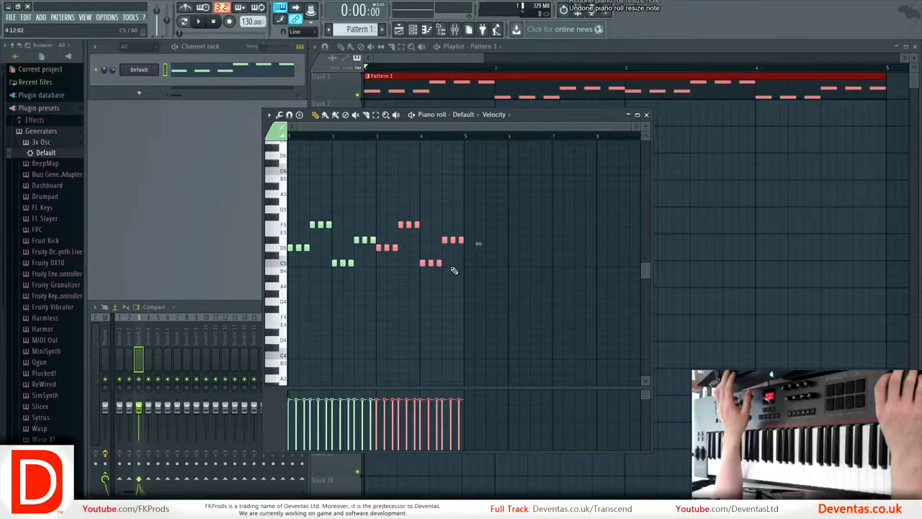
pyautogui.hotkey('ctrl', 'z')
pyautogui.hotkey('ctrl', 'z')
pyautogui.hotkey('ctrl', 'z')
pyautogui.hotkey('ctrl', 'z')
pyautogui.hotkey('ctrl', 'z')
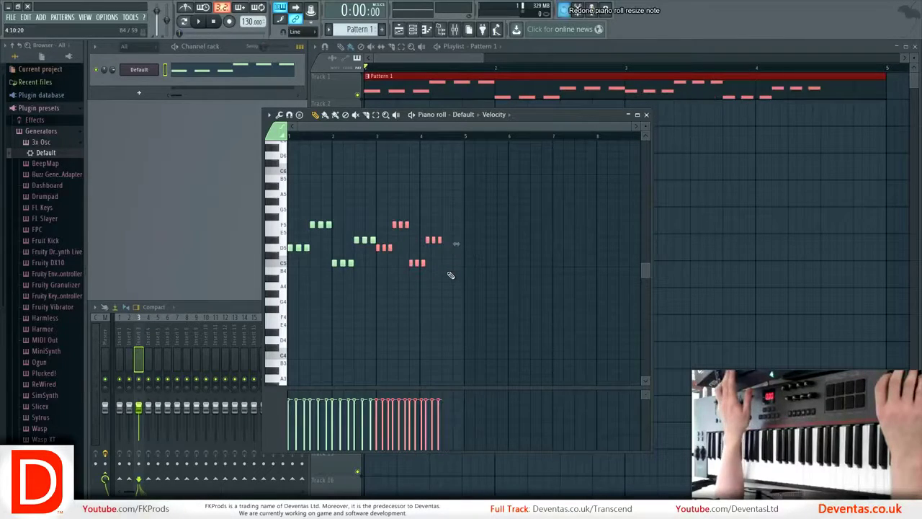
# - Undo the resize and step further back through the edit history to remove the copied notes from bars 3 and 4
pyautogui.hotkey('ctrl', 'z')
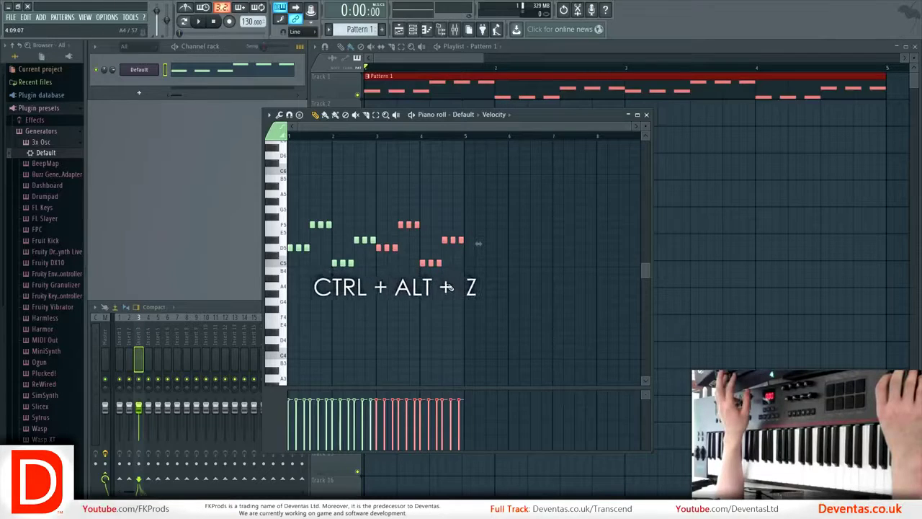
pyautogui.hotkey('ctrl', 'alt', 'z')
pyautogui.keyDown('ctrl'); pyautogui.click(455, 263); pyautogui.keyUp('ctrl')
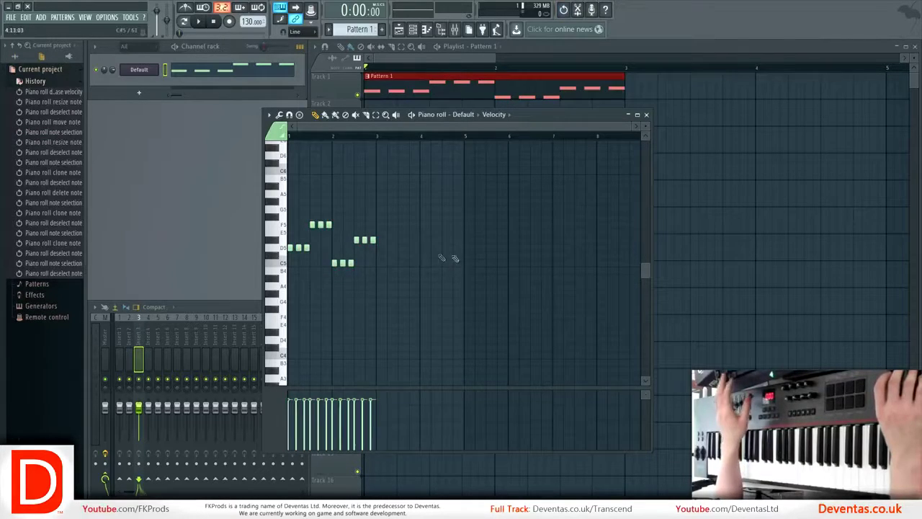
# - Select all notes and lower the bar 2 velocities of the last D#5 to about 34%, the first D#5, and the second C5
pyautogui.scroll(3, 325, 273)
pyautogui.moveTo(428, 128); pyautogui.dragTo(383, 131)
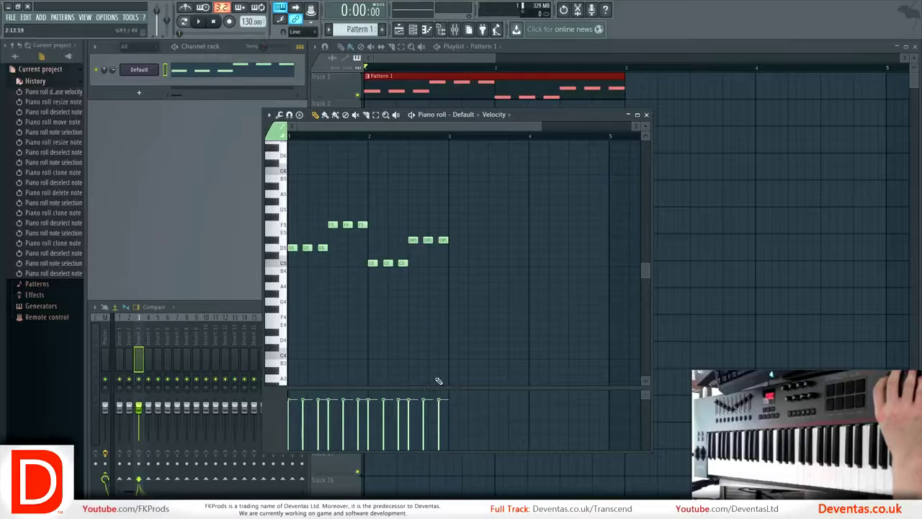
pyautogui.hotkey('ctrl', 'a')
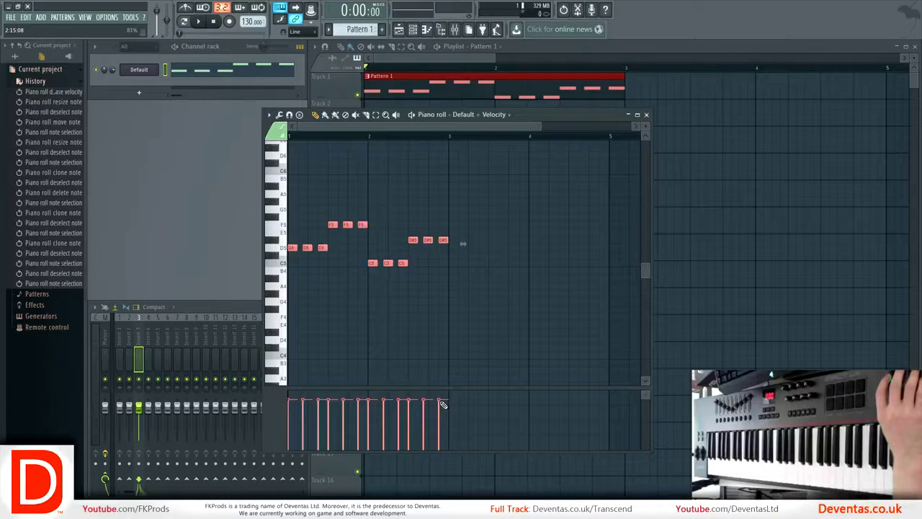
pyautogui.moveTo(443, 404); pyautogui.dragTo(443, 432)
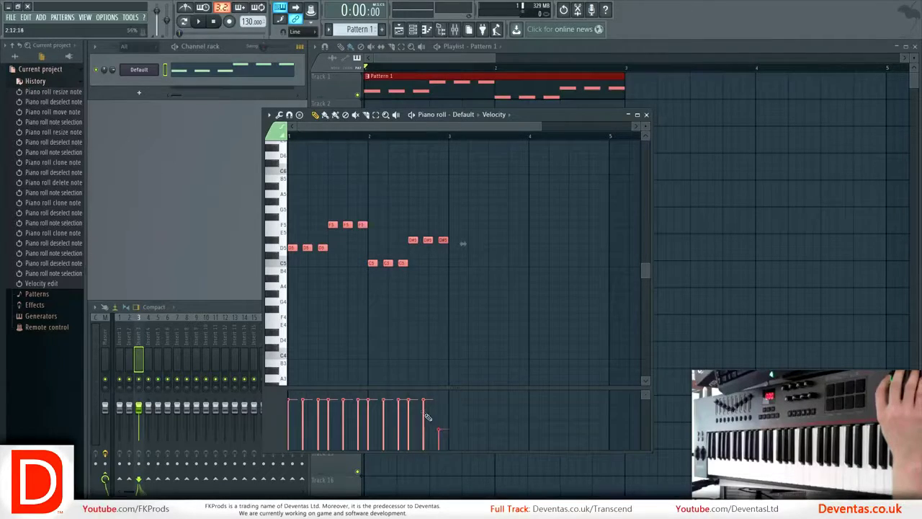
pyautogui.click(409, 411)
pyautogui.click(384, 421)
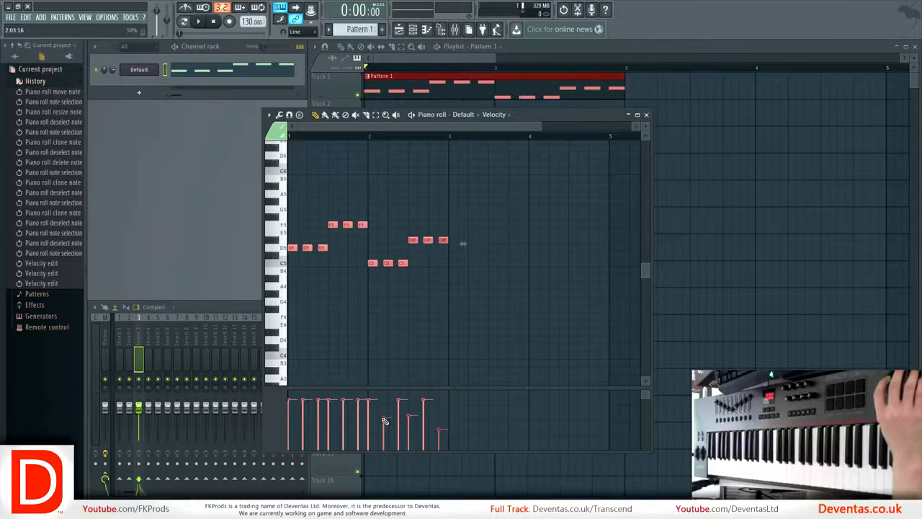
# - Lower the bar 1 velocities of the third F5, first F5 and second D5, and play the pattern back briefly
pyautogui.click(359, 417)
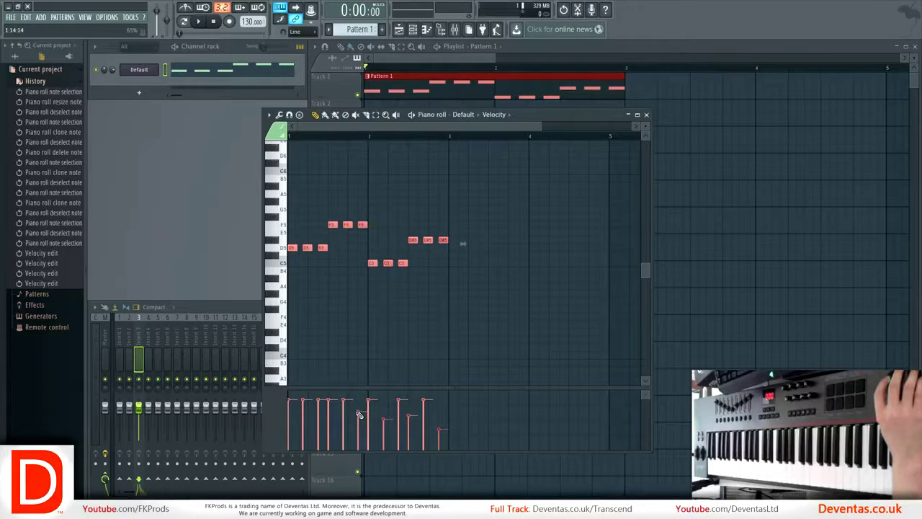
pyautogui.click(329, 425)
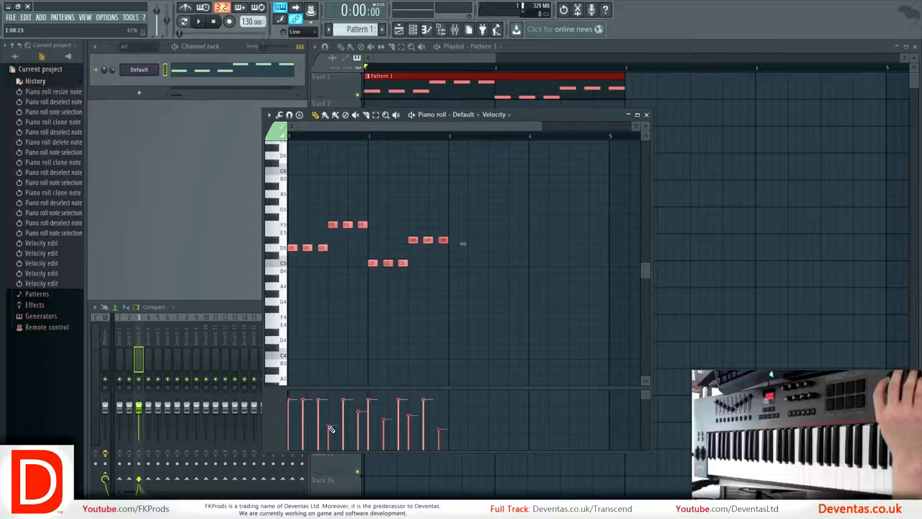
pyautogui.click(304, 415)
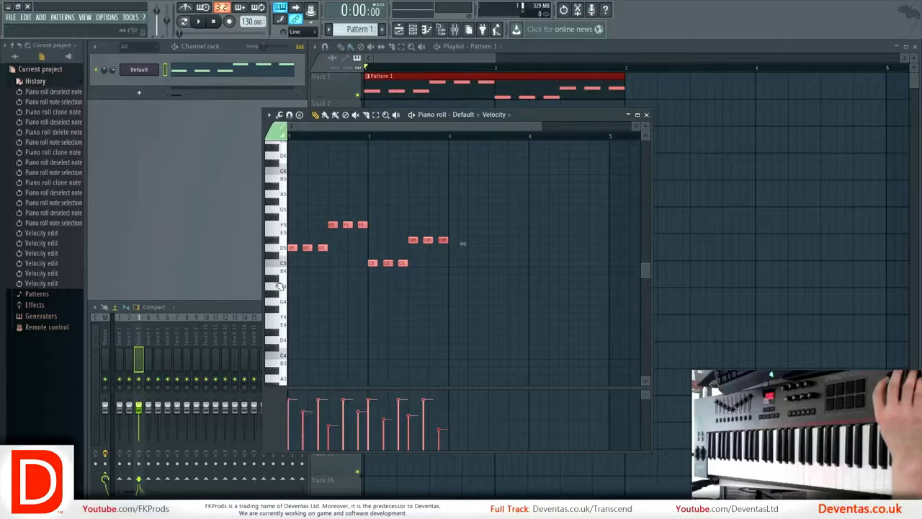
pyautogui.click(196, 22)
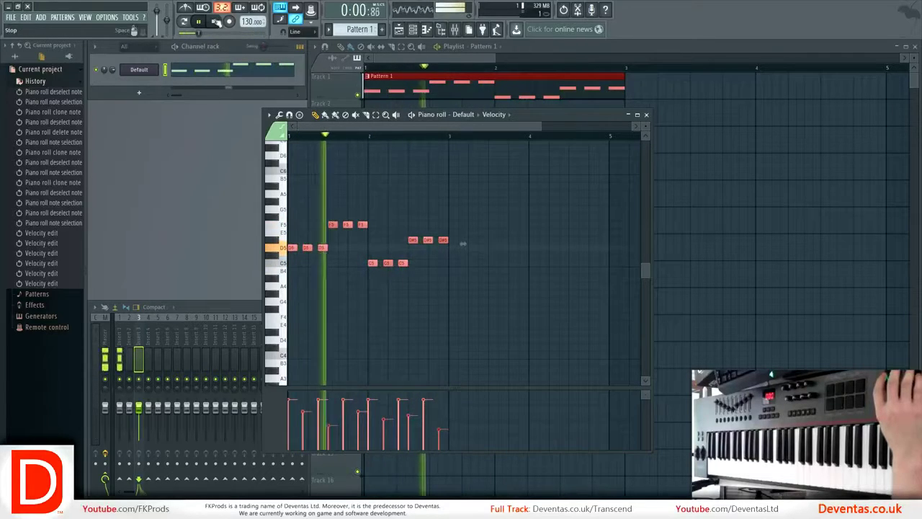
pyautogui.click(214, 22)
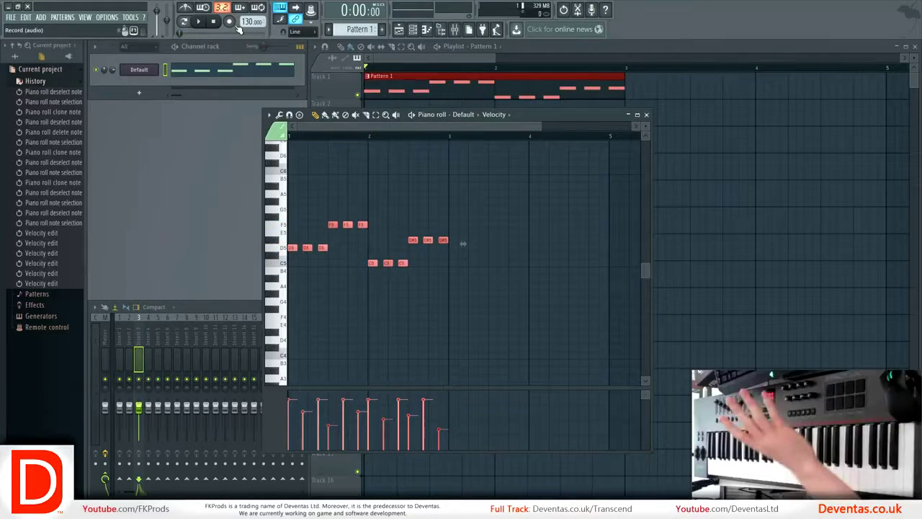
# - Close the piano roll and examine the current project's History, Patterns and Effects entries, collapsing each one
pyautogui.click(646, 115)
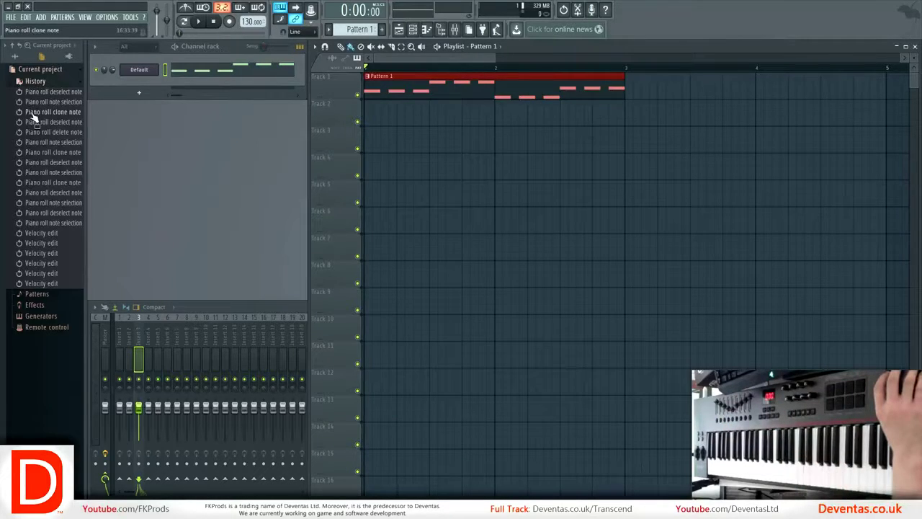
pyautogui.click(54, 82)
pyautogui.click(55, 82)
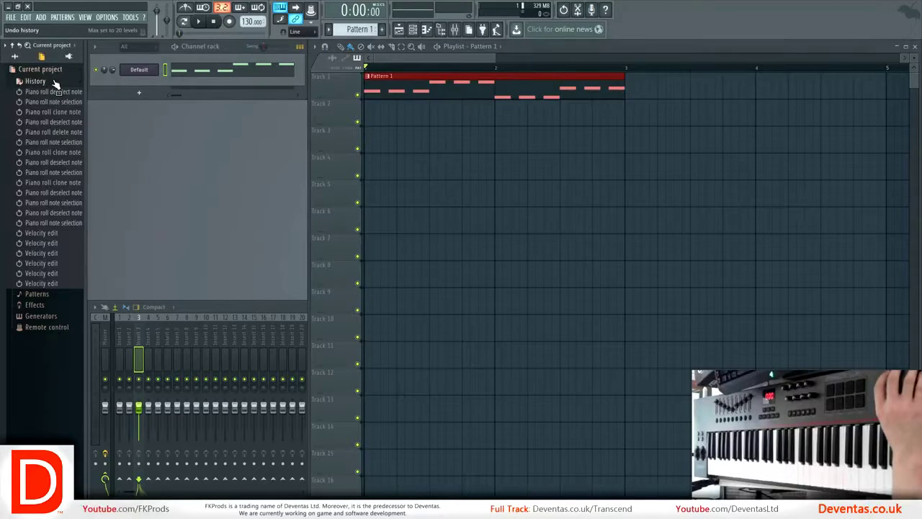
pyautogui.click(55, 82)
pyautogui.click(44, 94)
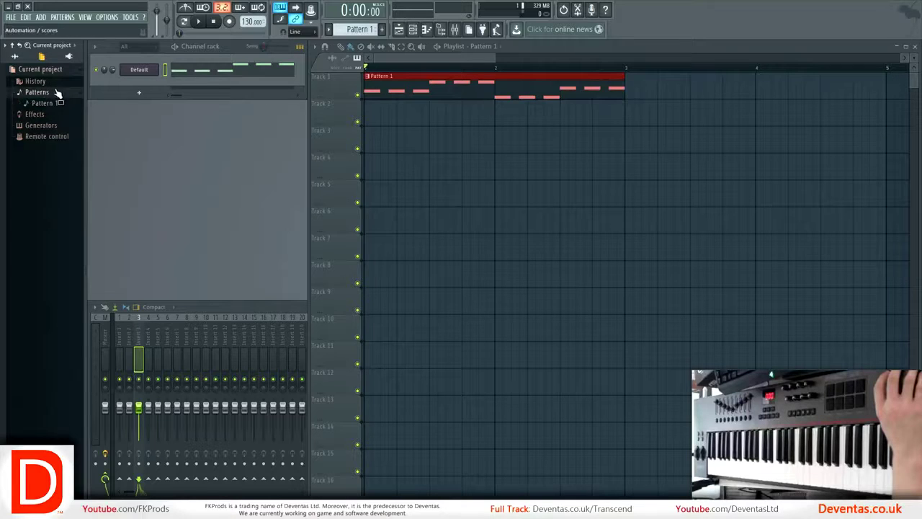
pyautogui.click(57, 93)
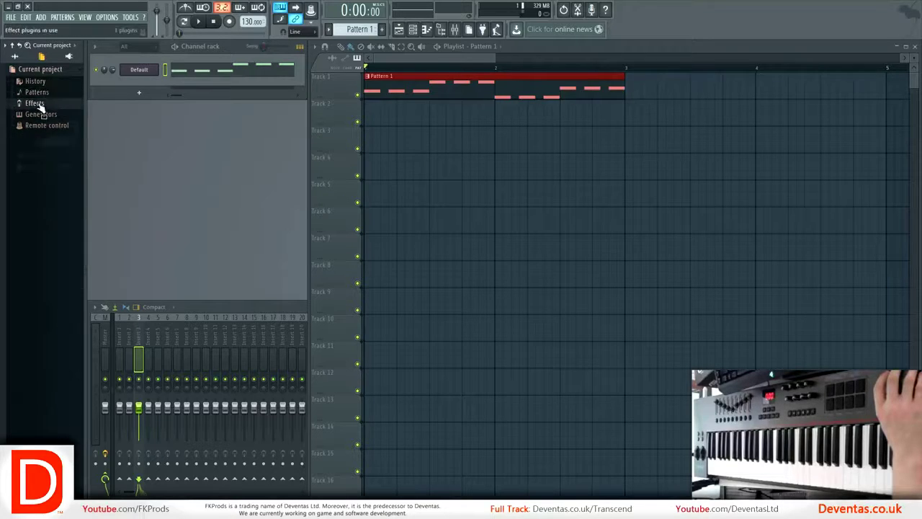
pyautogui.click(35, 103)
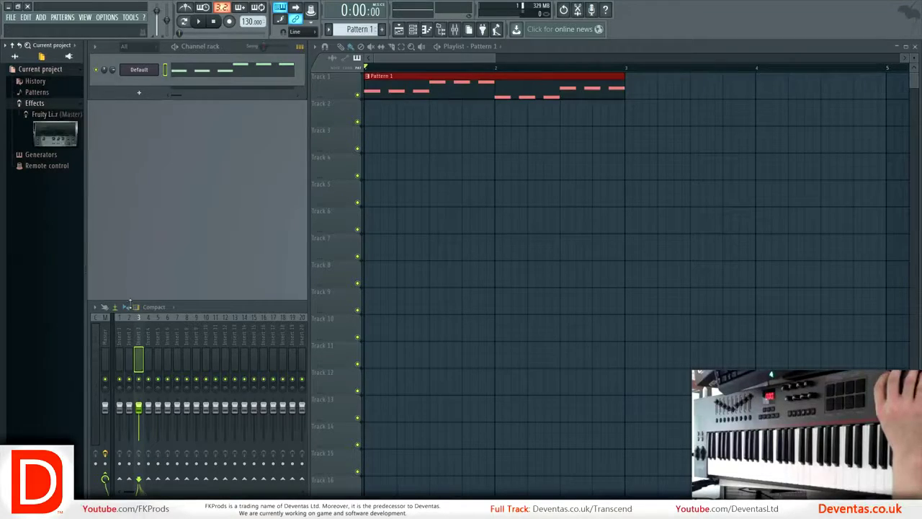
pyautogui.click(44, 102)
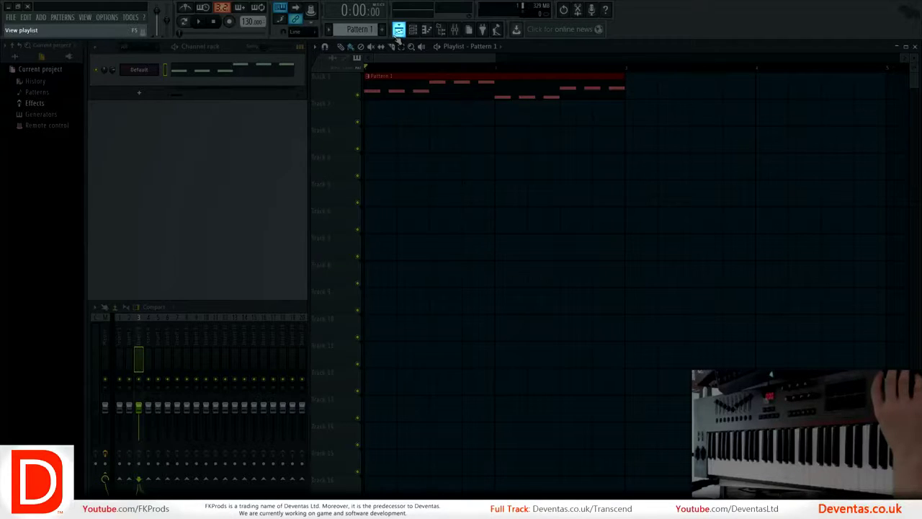
# - Hide and show the playlist, and do the same with the channel rack
pyautogui.click(397, 36)
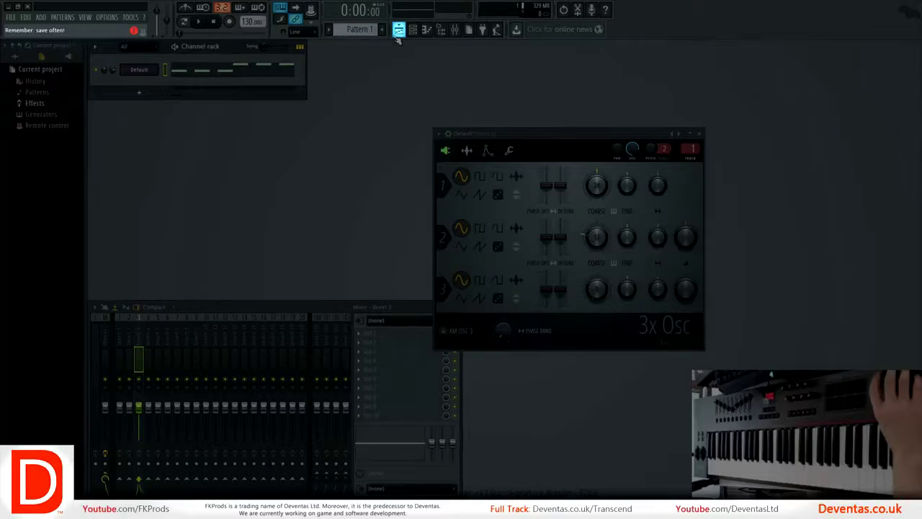
pyautogui.click(398, 36)
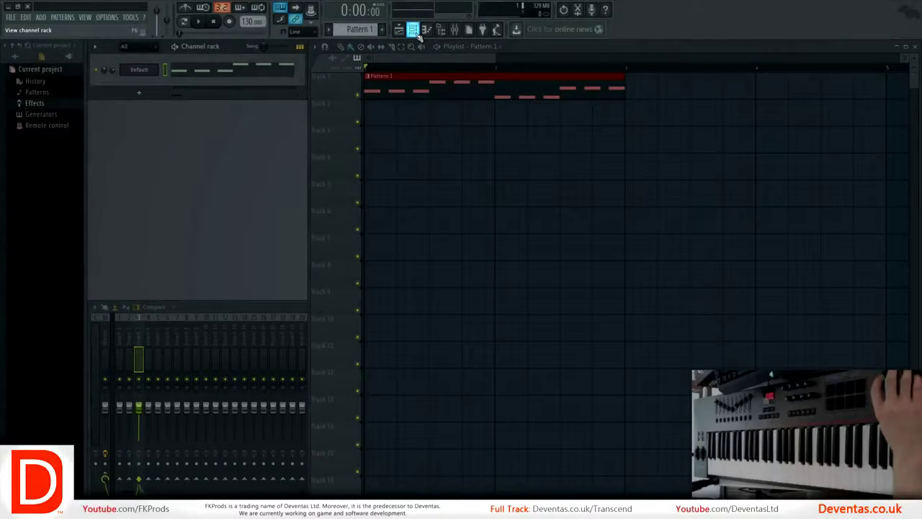
pyautogui.click(415, 33)
pyautogui.click(416, 33)
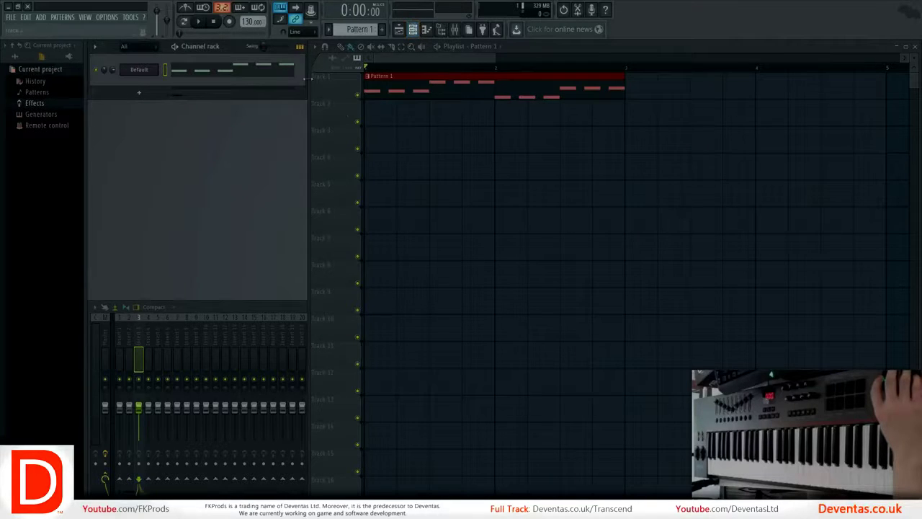
# - Open the piano roll, switch to the playlist and back, and move the piano roll window slightly clear of the Pattern 1 clip
pyautogui.click(426, 31)
pyautogui.click(426, 30)
pyautogui.click(426, 30)
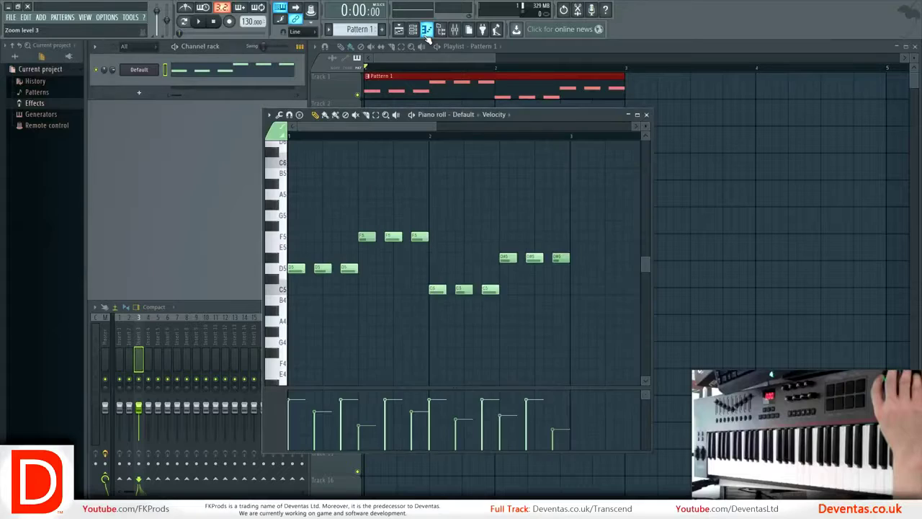
pyautogui.click(398, 29)
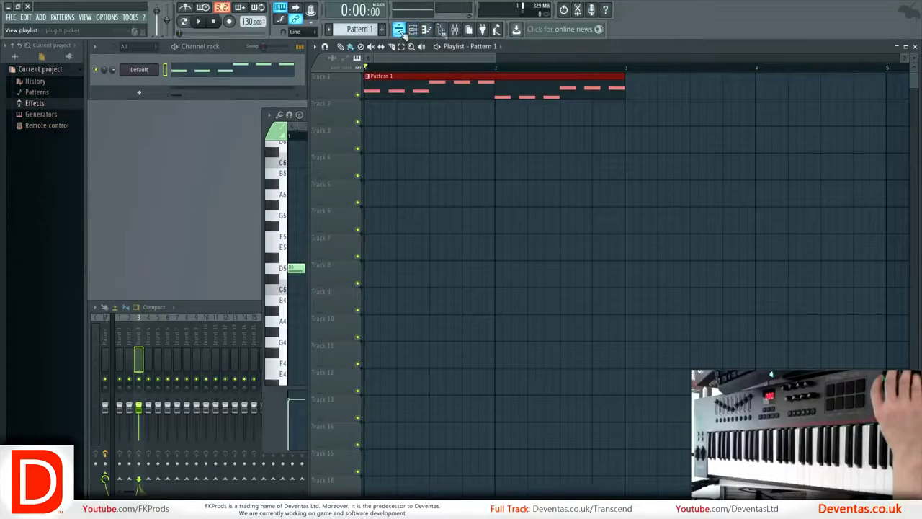
pyautogui.click(425, 29)
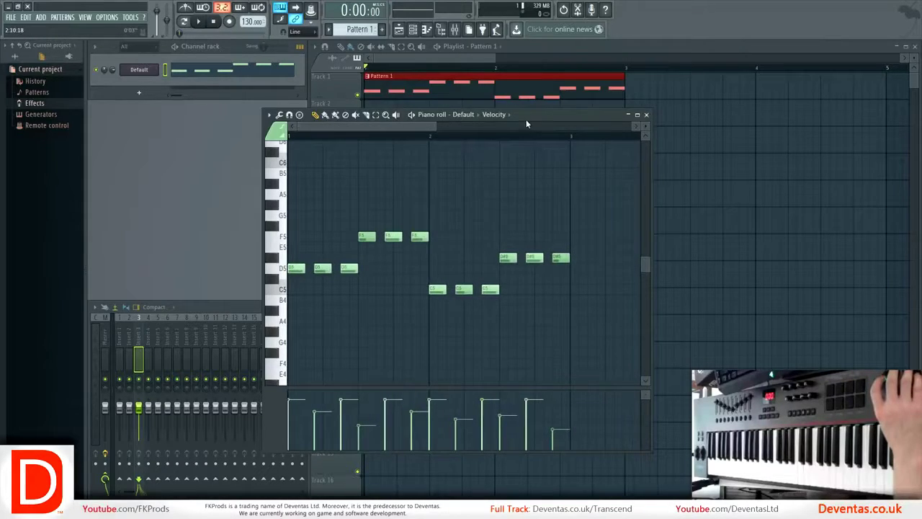
pyautogui.moveTo(526, 123); pyautogui.dragTo(566, 137)
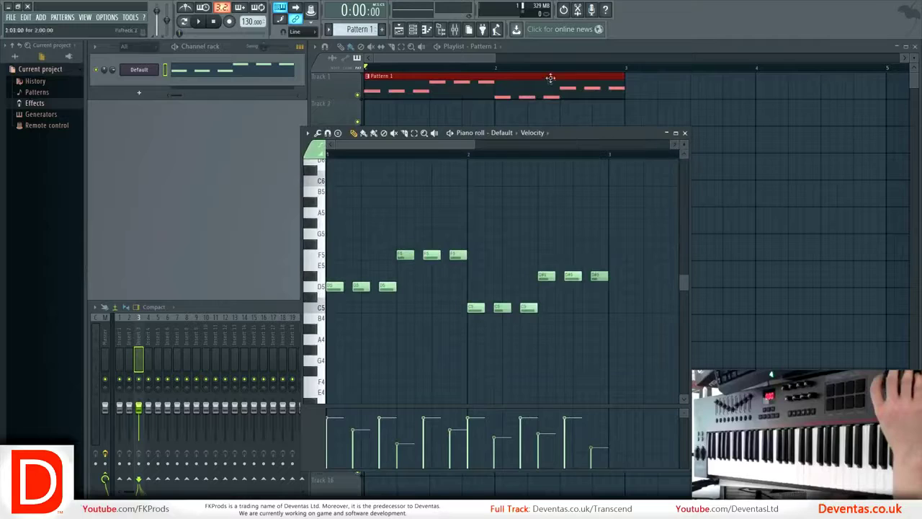
# - Bring the mixer to the front, try its Extra large layout and return it to Compact
pyautogui.click(454, 31)
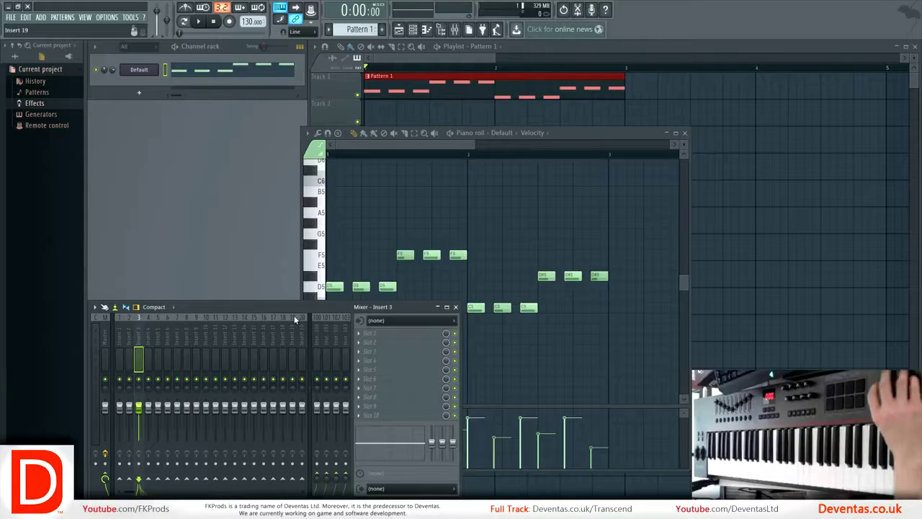
pyautogui.click(170, 310)
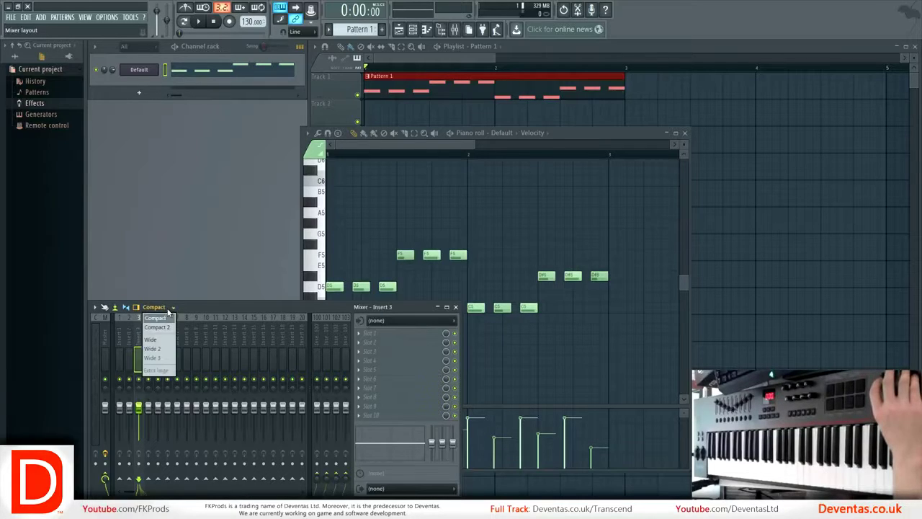
pyautogui.click(156, 370)
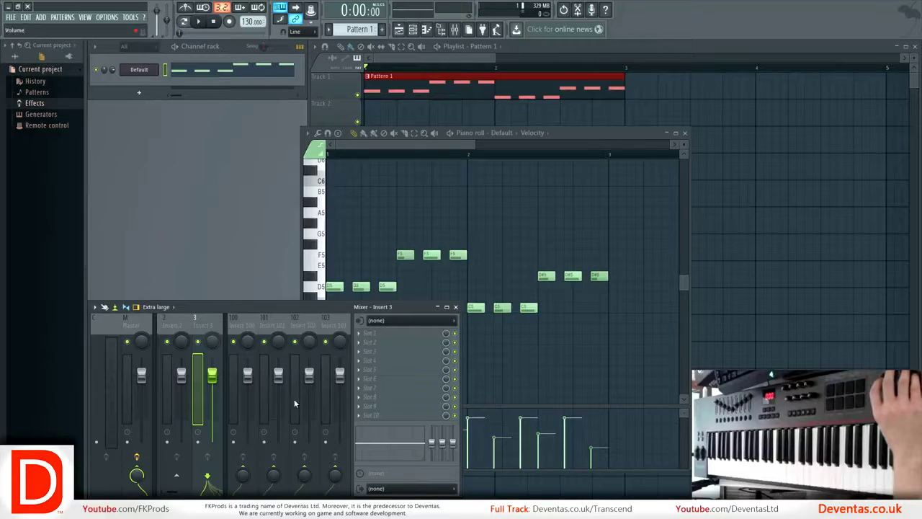
pyautogui.click(162, 307)
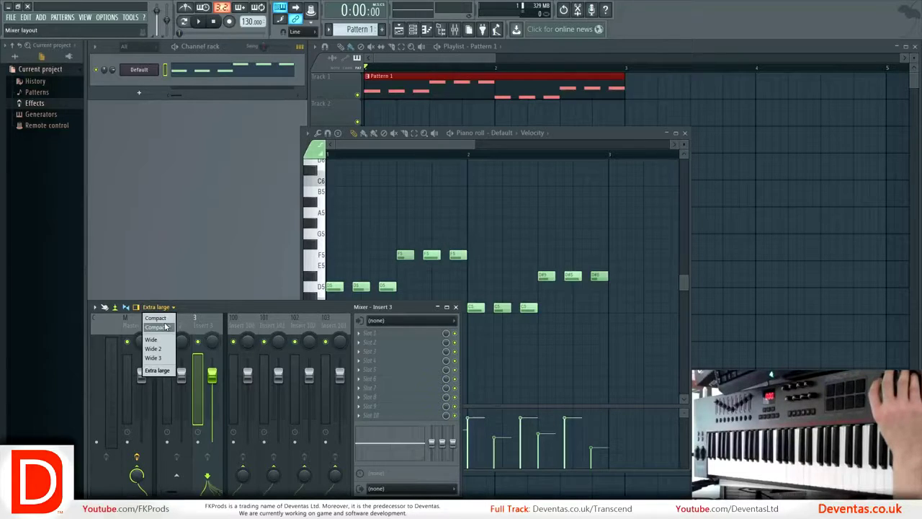
pyautogui.click(161, 320)
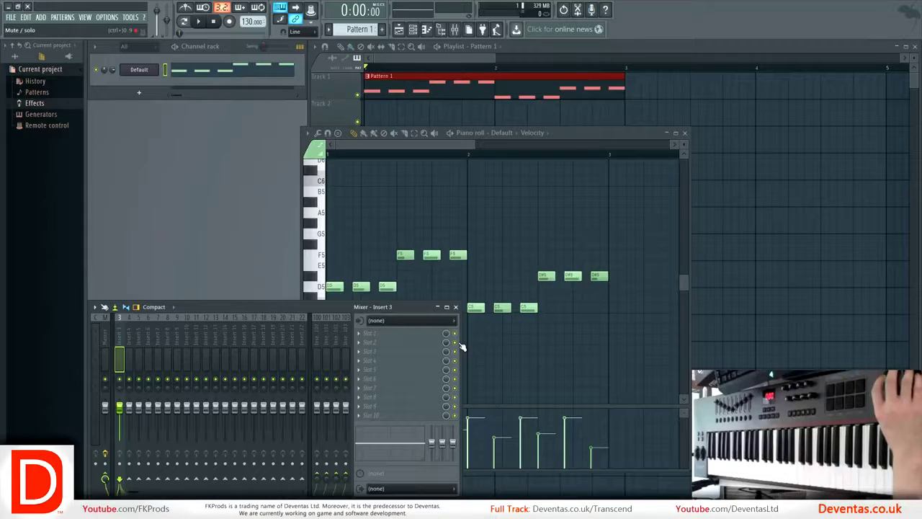
# - Adjust the mixer window's width and switch between the Master and Insert 3 tracks to inspect their effect slots
pyautogui.moveTo(461, 347); pyautogui.dragTo(393, 348)
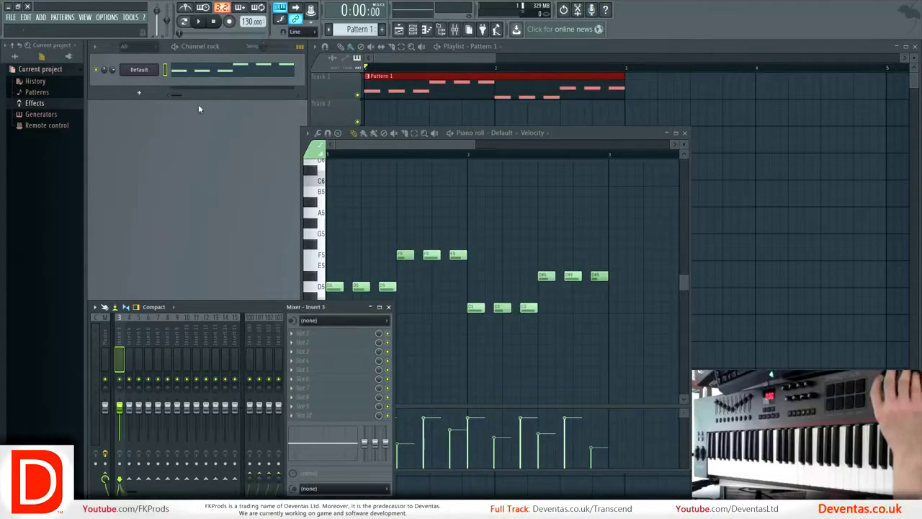
pyautogui.click(106, 360)
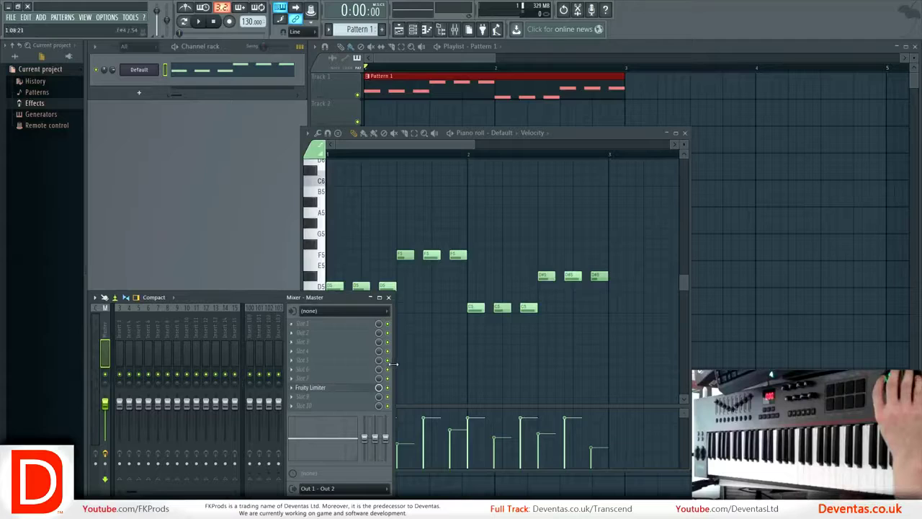
pyautogui.moveTo(398, 365); pyautogui.dragTo(435, 375)
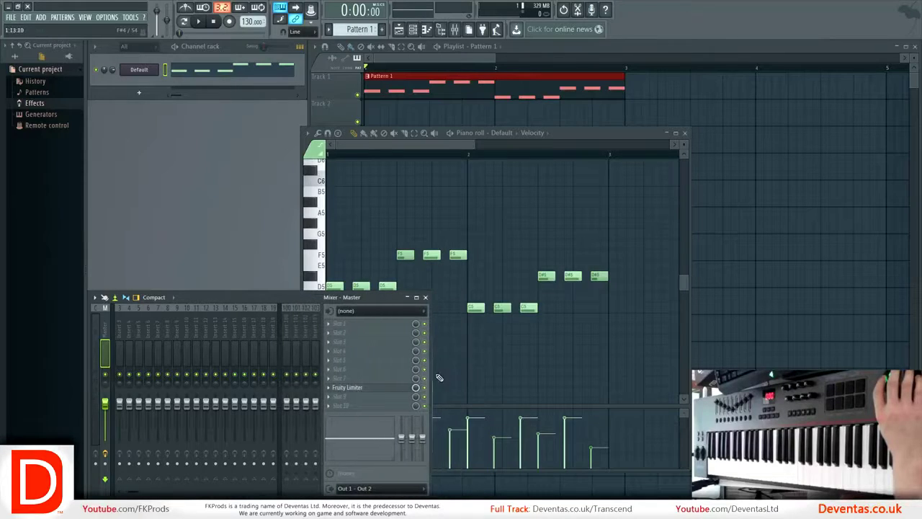
pyautogui.click(122, 329)
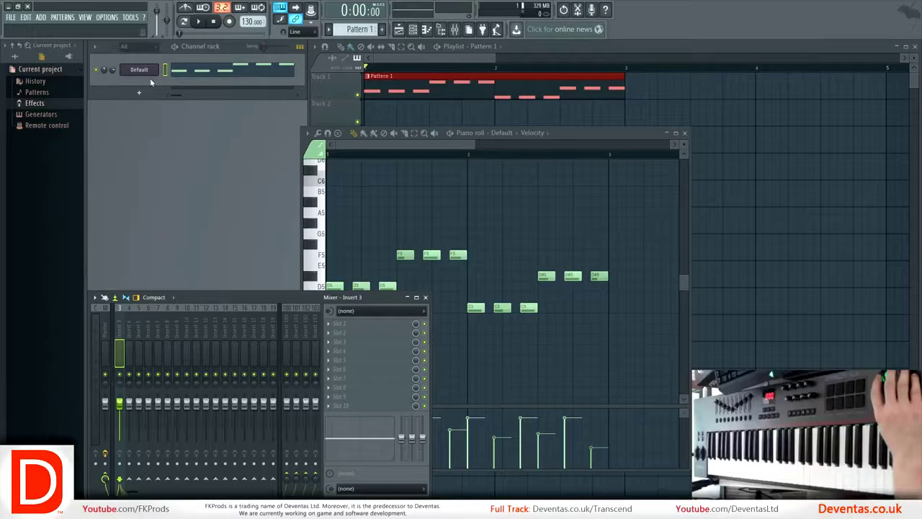
pyautogui.click(103, 326)
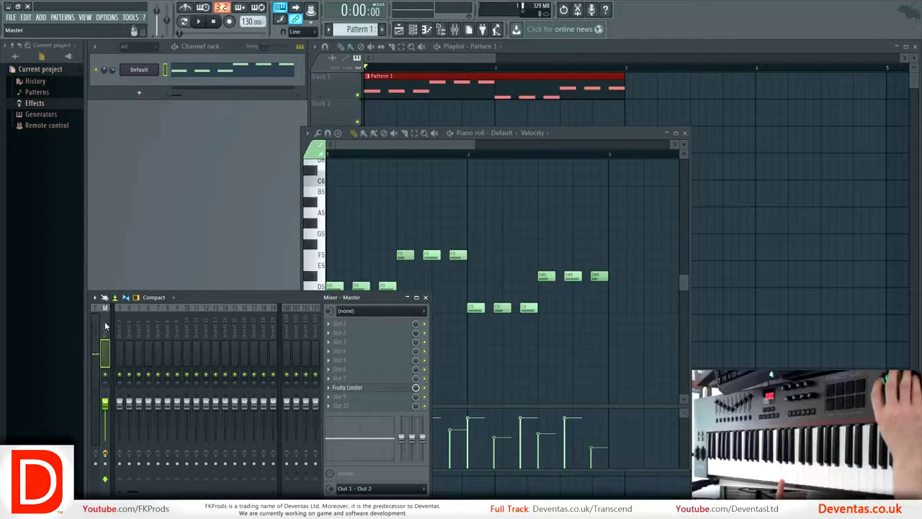
# - Open the Default channel's 3x Osc and route the channel to mixer track Insert 1
pyautogui.click(141, 70)
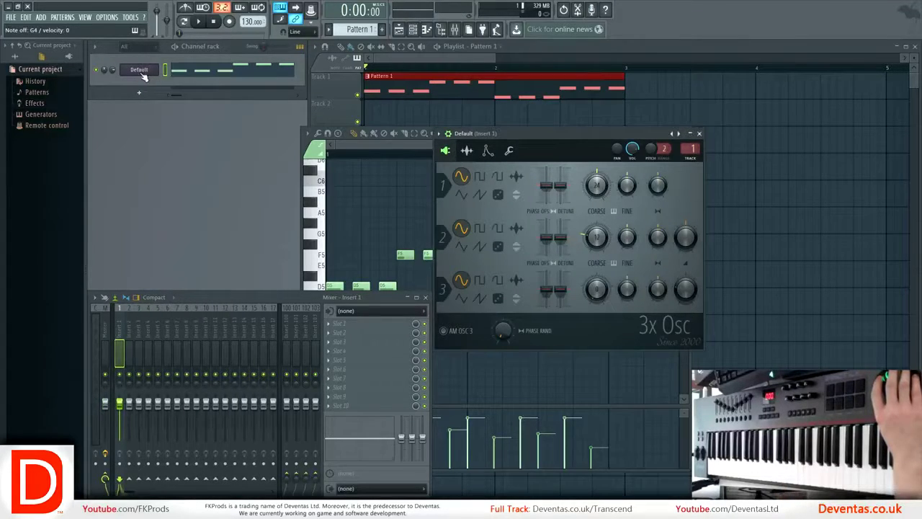
pyautogui.rightClick(117, 331)
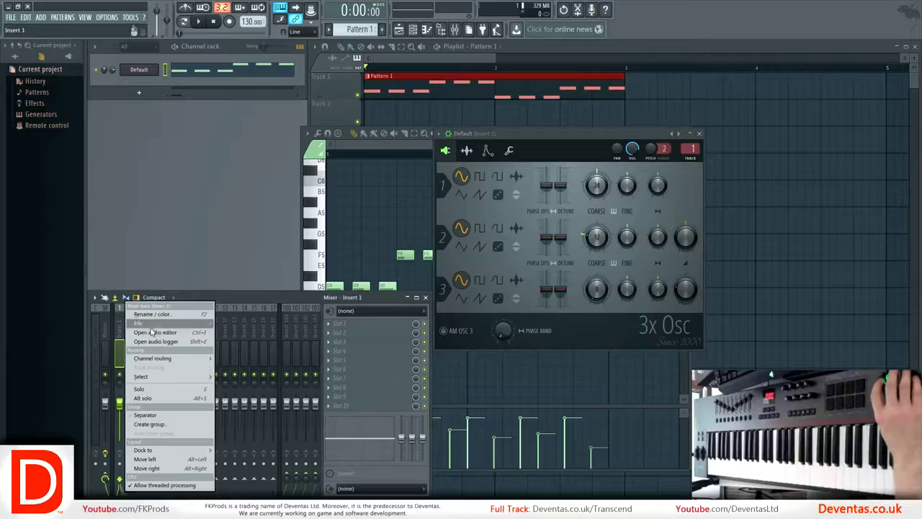
pyautogui.moveTo(167, 359)
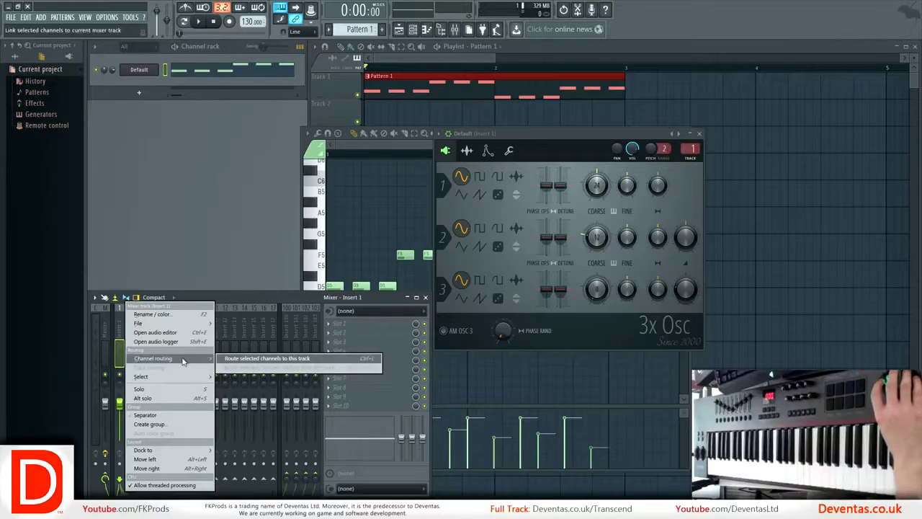
pyautogui.click(238, 364)
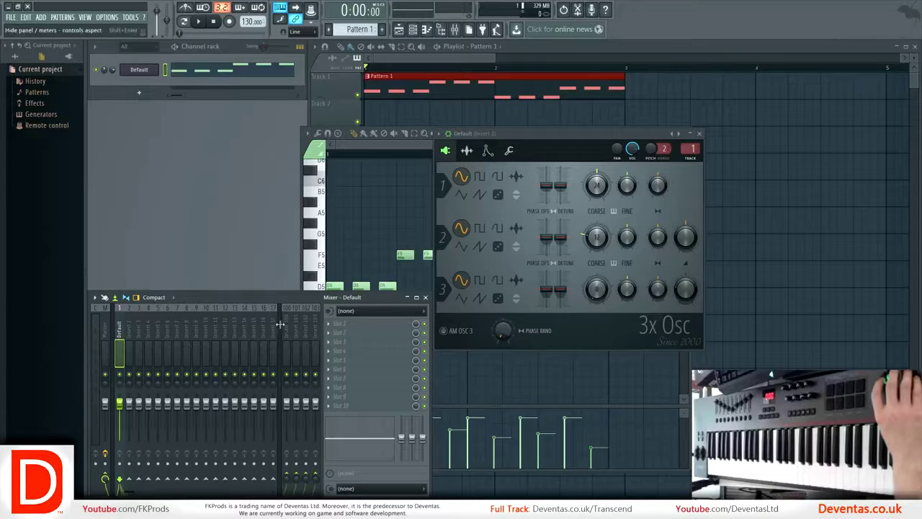
# - Load Effector into the Default mixer track's first effect slot and move its window over the 3x Osc's edge
pyautogui.click(332, 326)
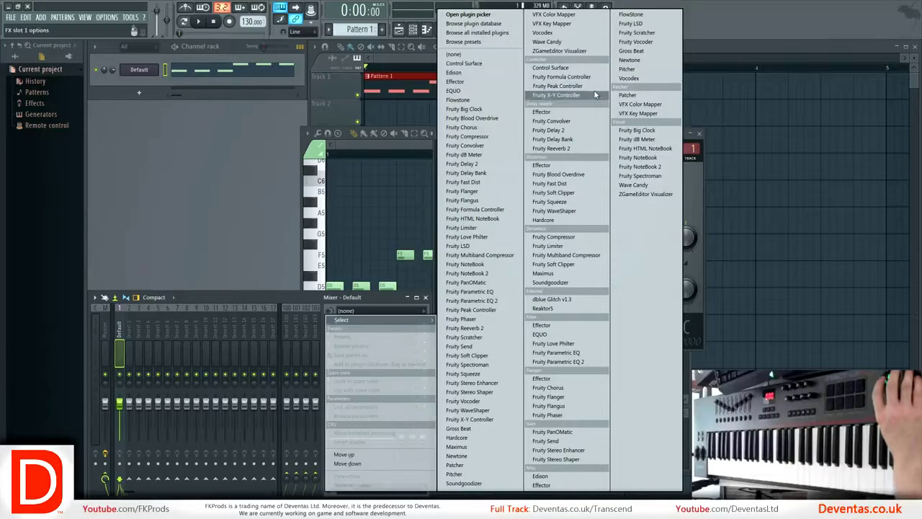
pyautogui.click(550, 328)
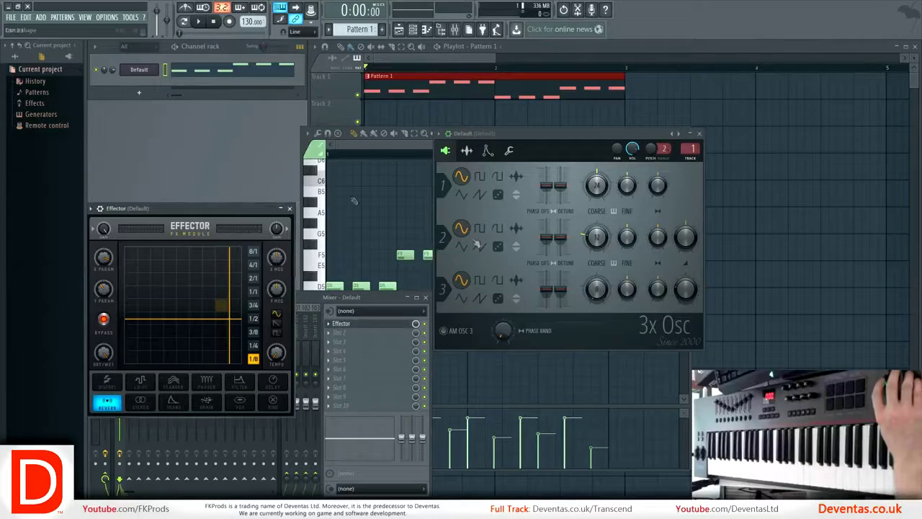
pyautogui.moveTo(180, 214); pyautogui.dragTo(688, 159)
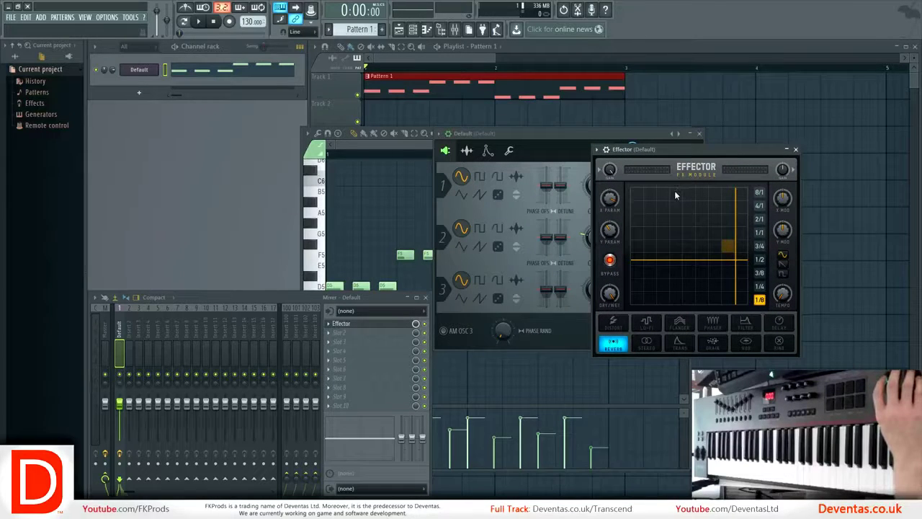
# - Turn off Effector's bypass and raise its reverb by moving the XY point close to the pad's upper-right corner
pyautogui.click(609, 260)
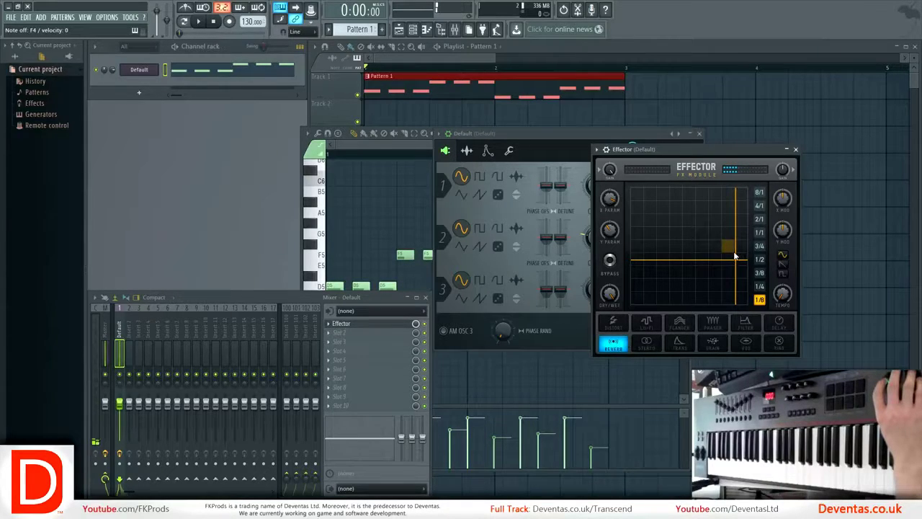
pyautogui.moveTo(734, 258); pyautogui.dragTo(747, 196)
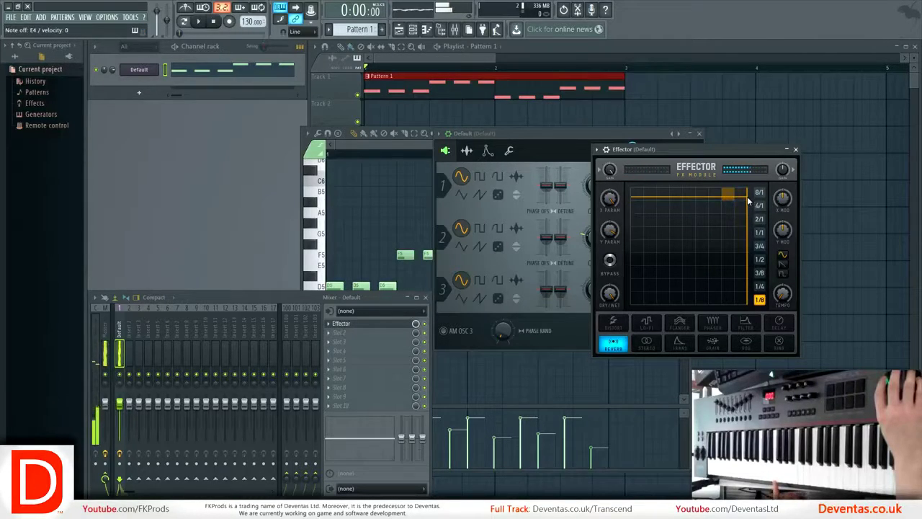
pyautogui.moveTo(747, 196)
pyautogui.mouseDown()
pyautogui.moveTo(639, 205)
pyautogui.moveTo(637, 292)
pyautogui.moveTo(634, 181)
pyautogui.moveTo(637, 301)
pyautogui.moveTo(761, 302)
pyautogui.moveTo(745, 301)
pyautogui.moveTo(747, 206)
pyautogui.moveTo(742, 212)
pyautogui.mouseUp()
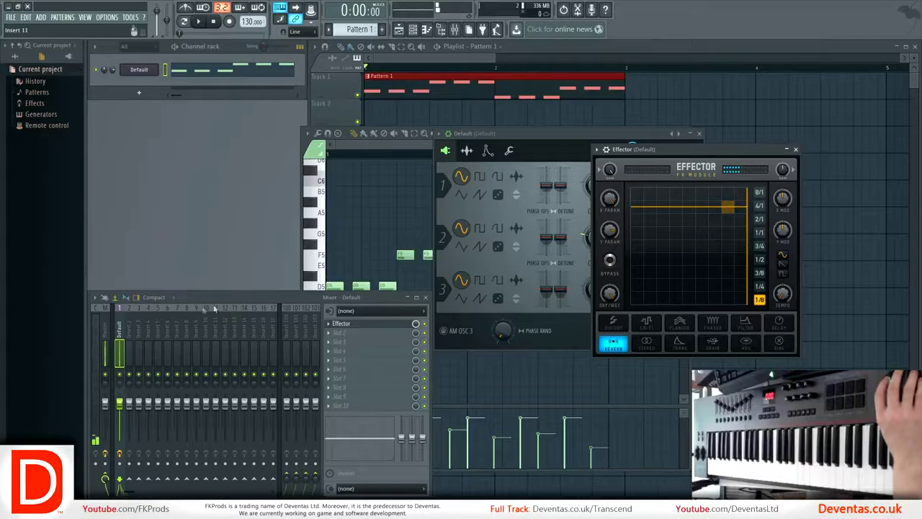
# - Show the Gen. External plugins in the browser and add FPC as a new channel below Default
pyautogui.click(63, 46)
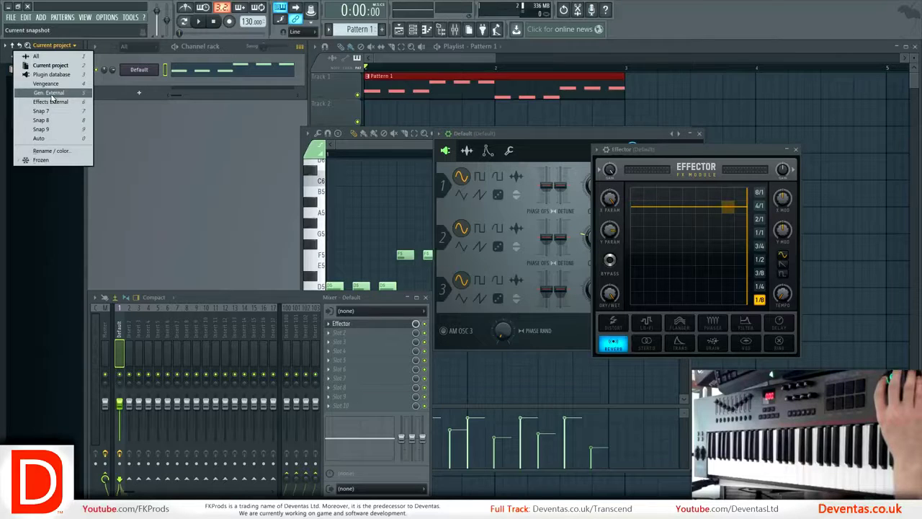
pyautogui.click(50, 94)
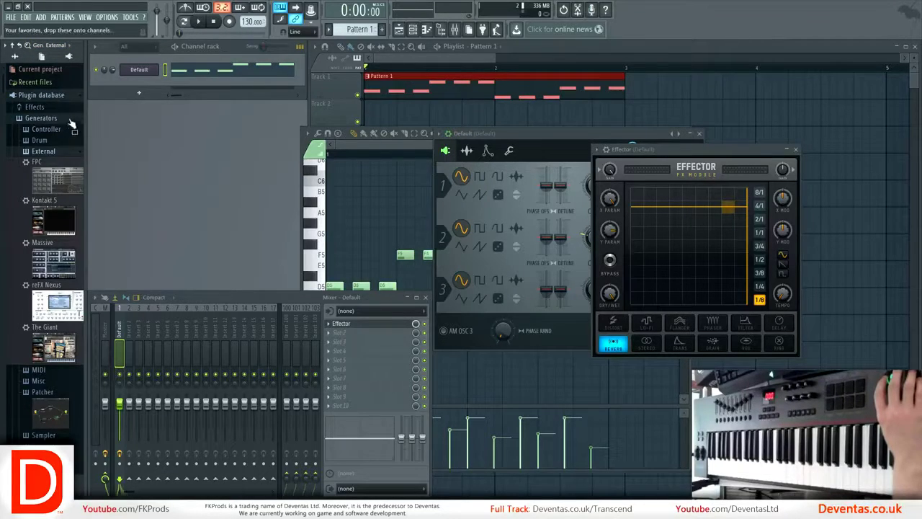
pyautogui.moveTo(67, 173); pyautogui.dragTo(136, 85)
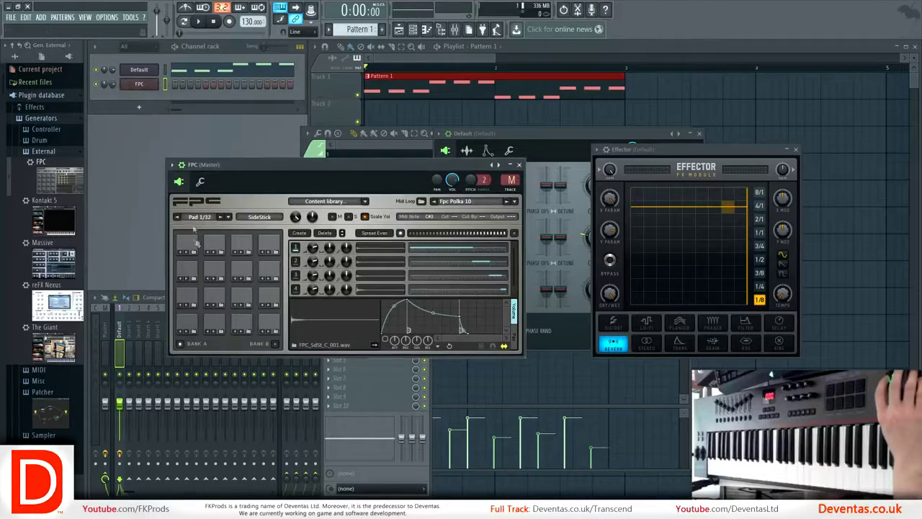
# - Audition FPC's Kick Drum, Snare 1 and Crash pads and shift its window slightly
pyautogui.click(214, 322)
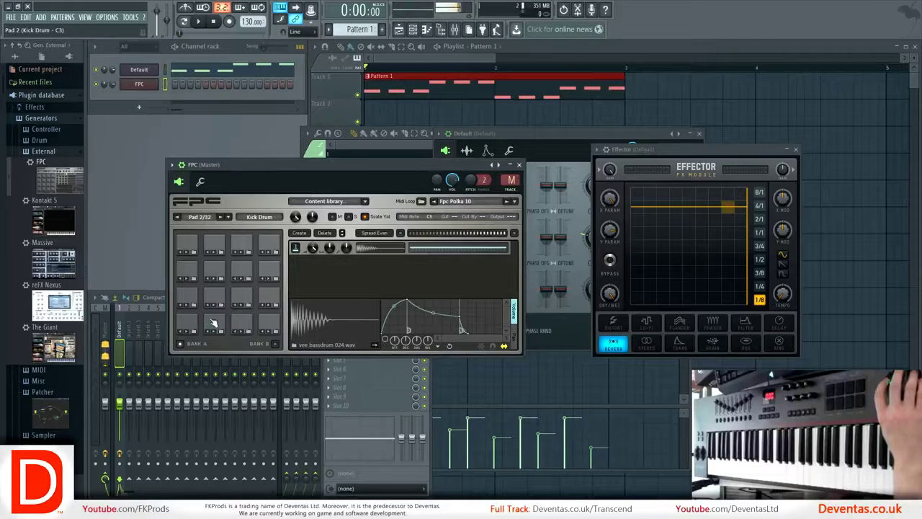
pyautogui.click(195, 297)
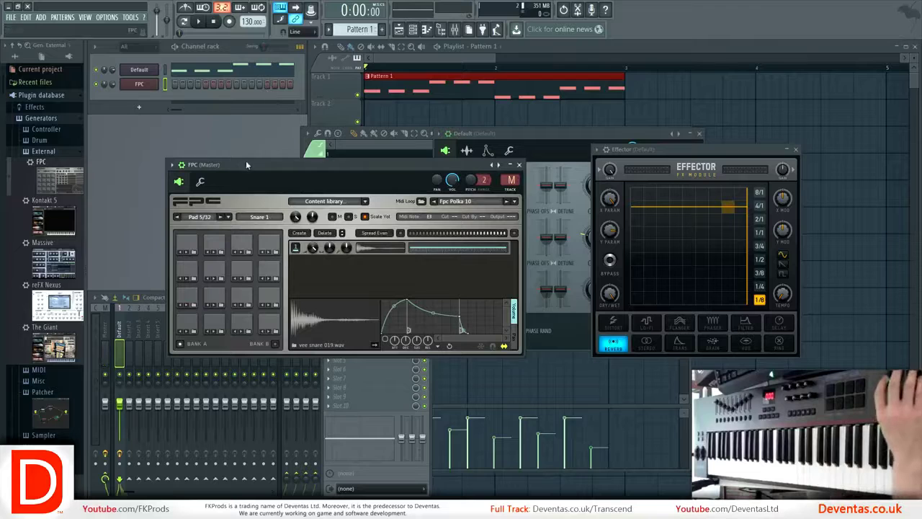
pyautogui.click(185, 248)
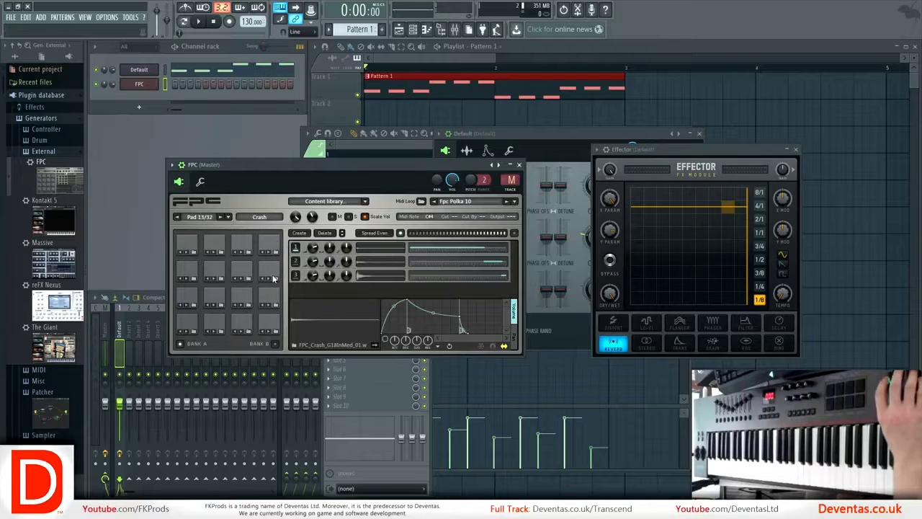
pyautogui.click(214, 323)
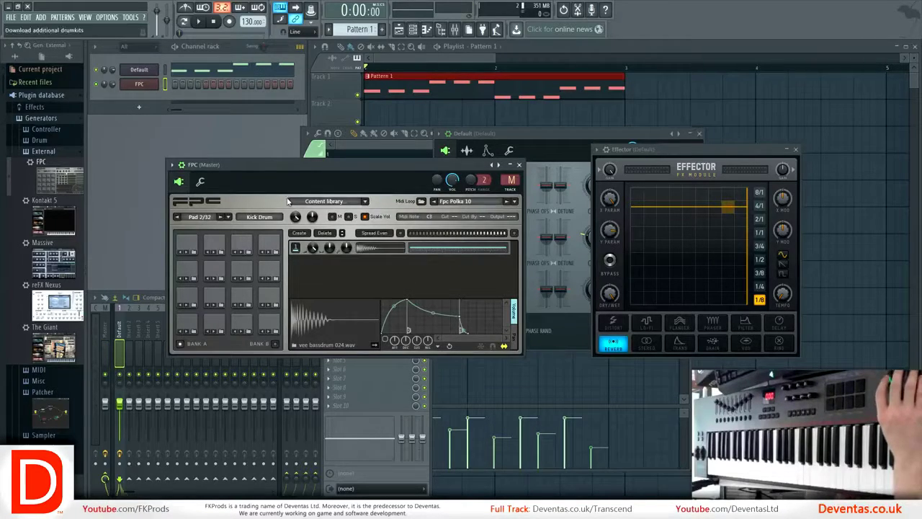
pyautogui.moveTo(236, 164); pyautogui.dragTo(251, 161)
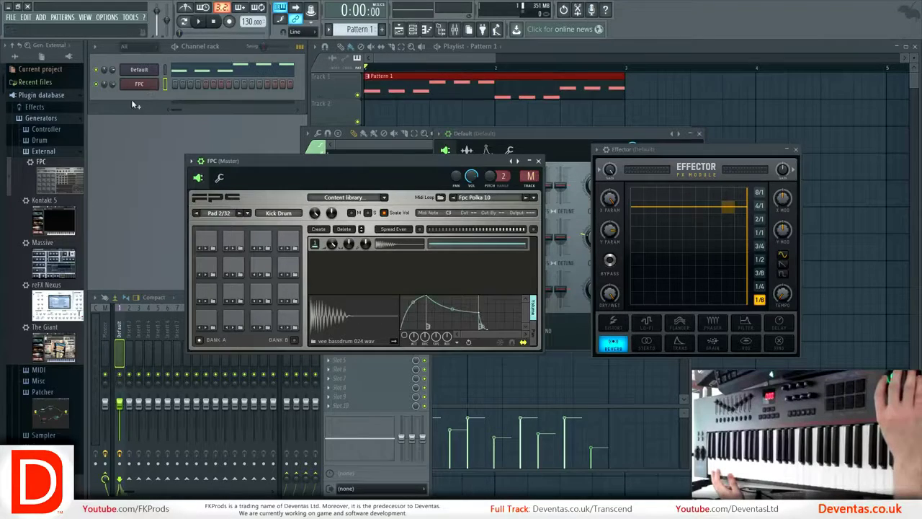
# - Route the FPC channel to the Default mixer track
pyautogui.rightClick(120, 333)
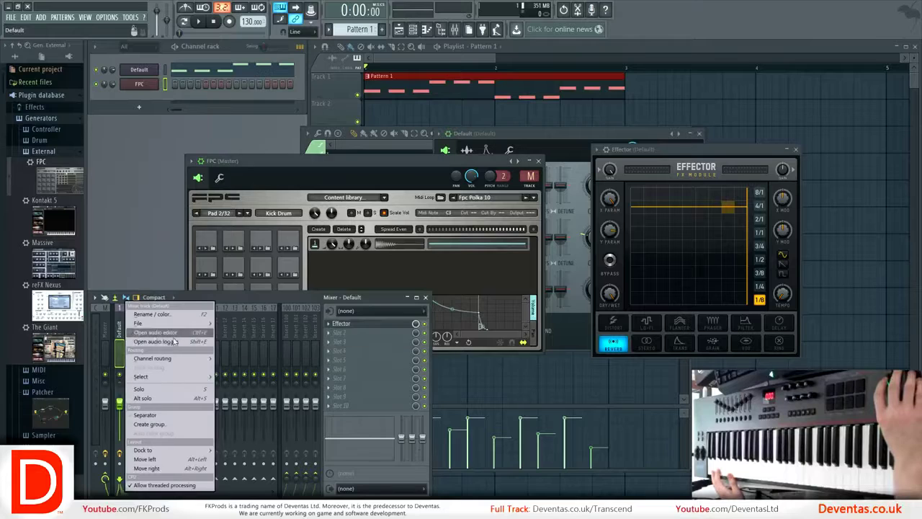
pyautogui.moveTo(198, 359)
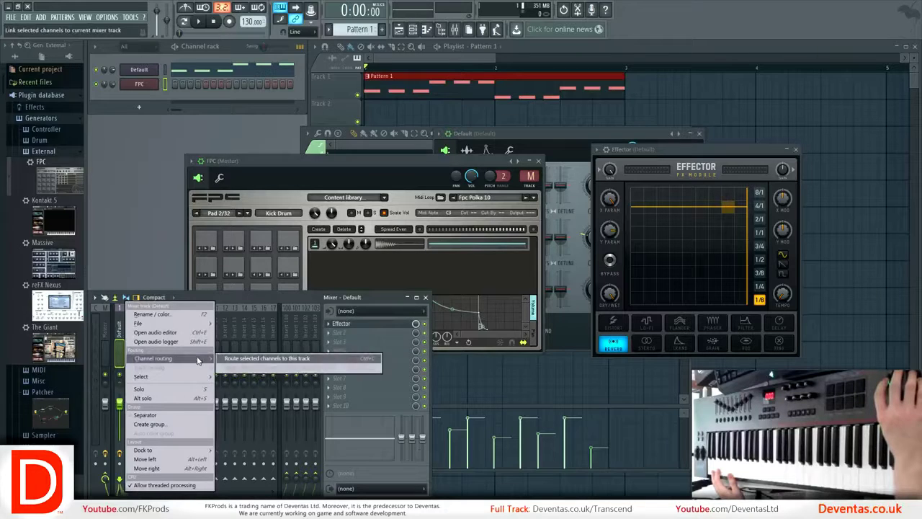
pyautogui.click(242, 358)
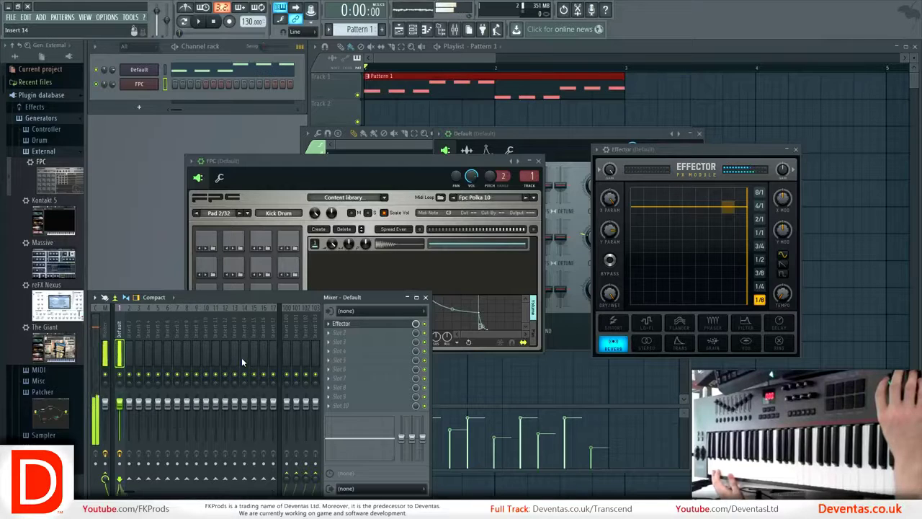
# - Route the FPC channel to its own mixer track, Insert 2
pyautogui.rightClick(128, 329)
pyautogui.moveTo(203, 360)
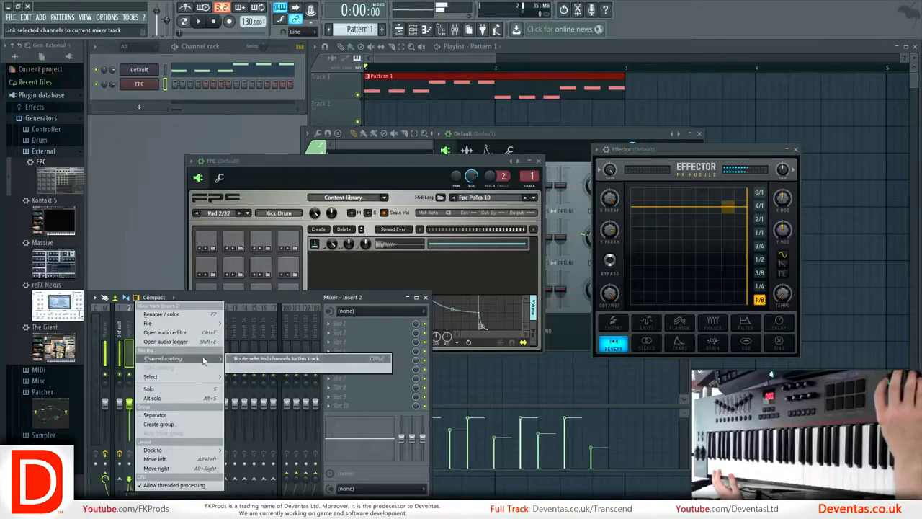
pyautogui.click(245, 358)
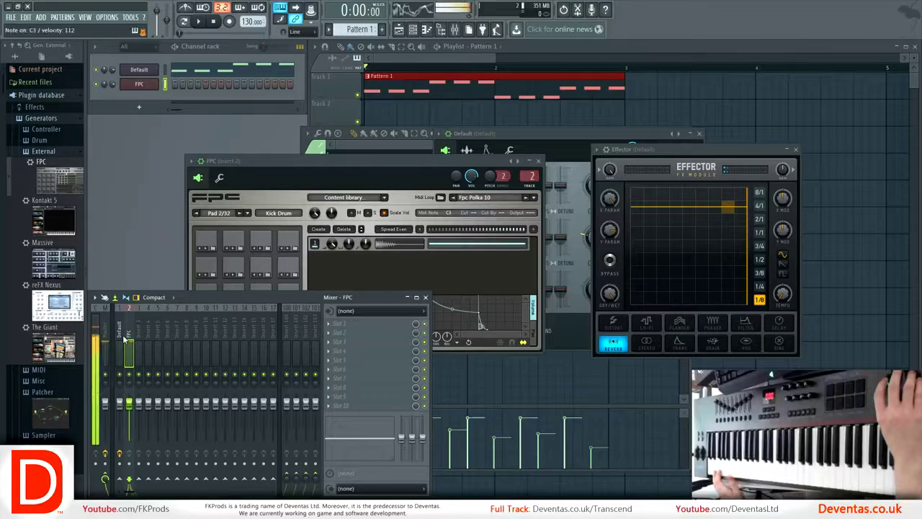
# - Load Soundgoodizer into the FPC mixer track's first effect slot, try modes D and B, and settle on mode A
pyautogui.click(331, 328)
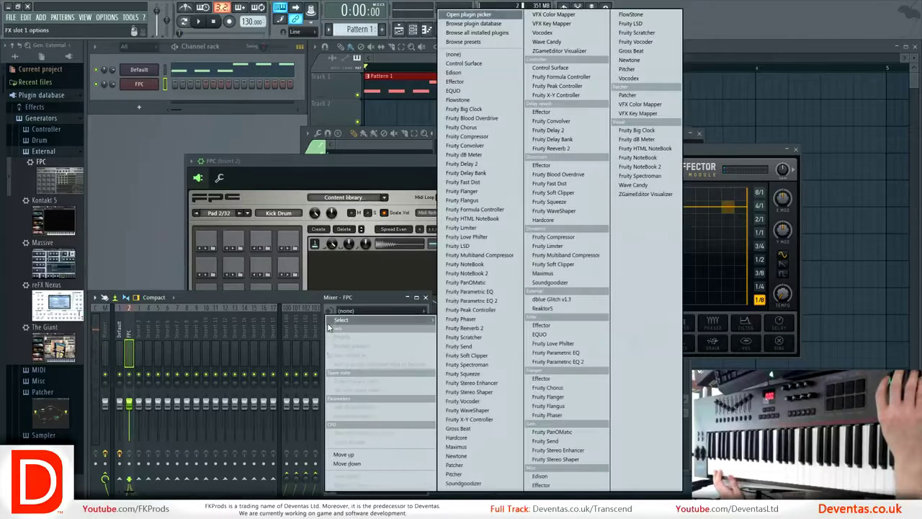
pyautogui.click(464, 483)
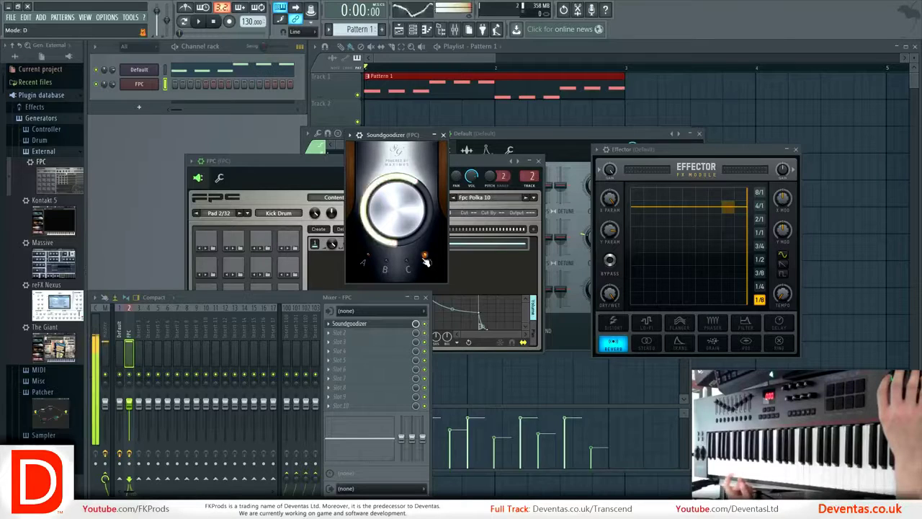
pyautogui.click(425, 256)
pyautogui.click(387, 263)
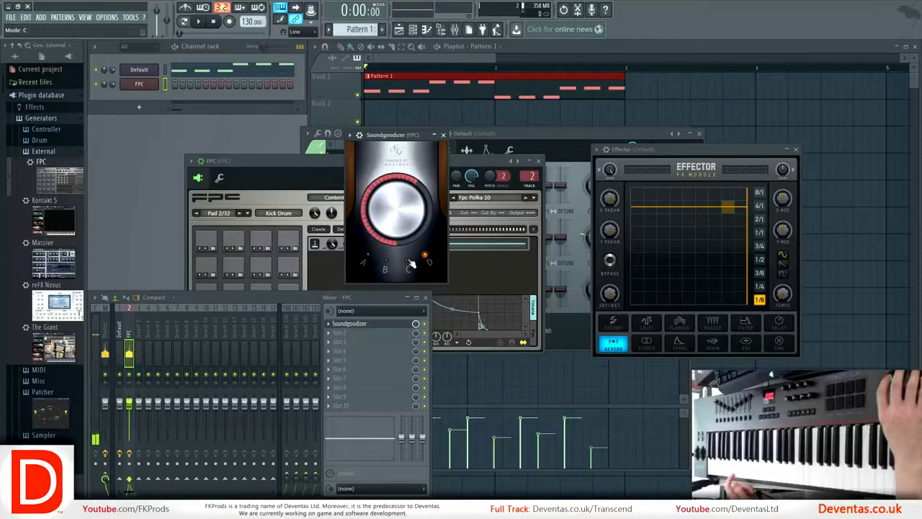
pyautogui.click(365, 257)
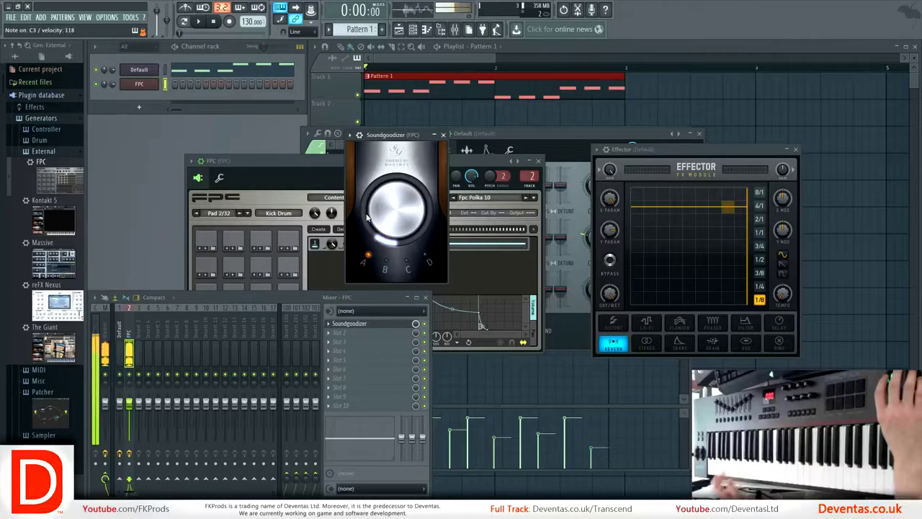
# - Switch from the Default channel to FPC, view FPC's piano roll for Pattern 1 and close it
pyautogui.click(148, 72)
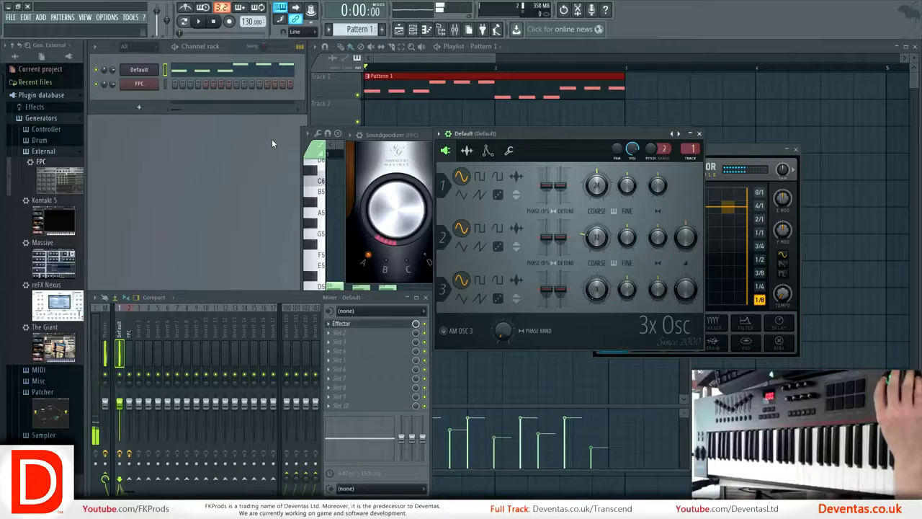
pyautogui.click(141, 85)
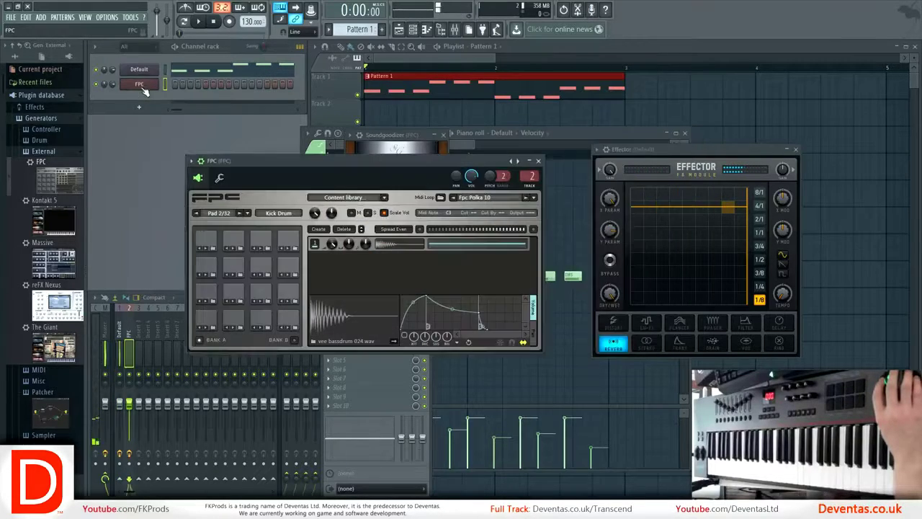
pyautogui.click(426, 29)
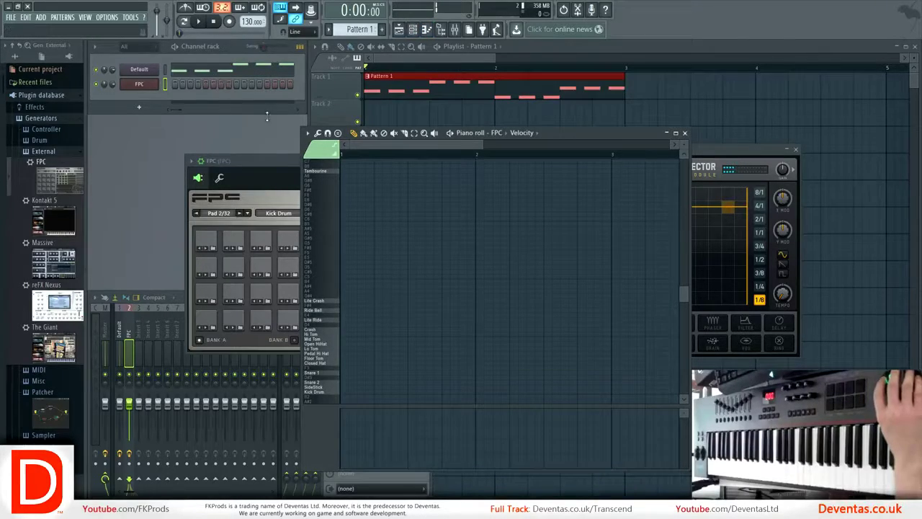
pyautogui.click(685, 134)
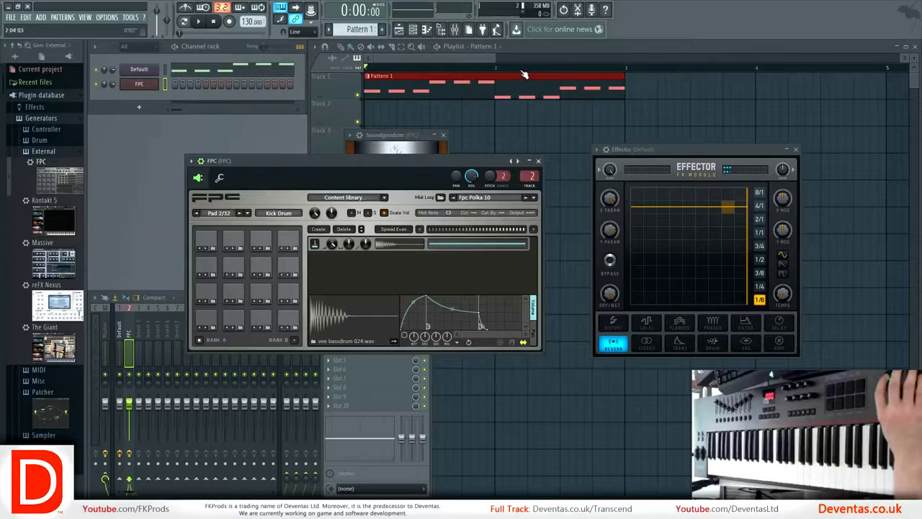
# - Create Pattern 2 and place its clip at the start of Track 2 in the playlist
pyautogui.click(382, 30)
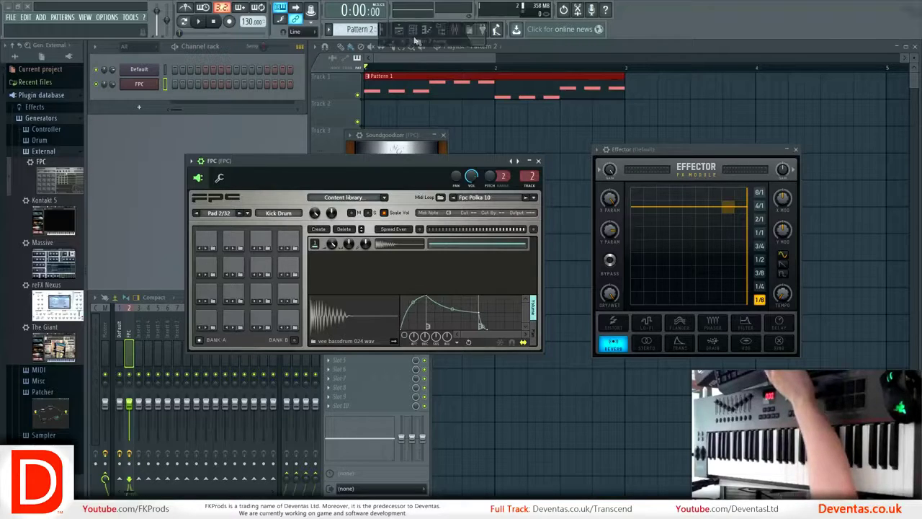
pyautogui.click(376, 113)
pyautogui.moveTo(405, 112); pyautogui.dragTo(385, 114)
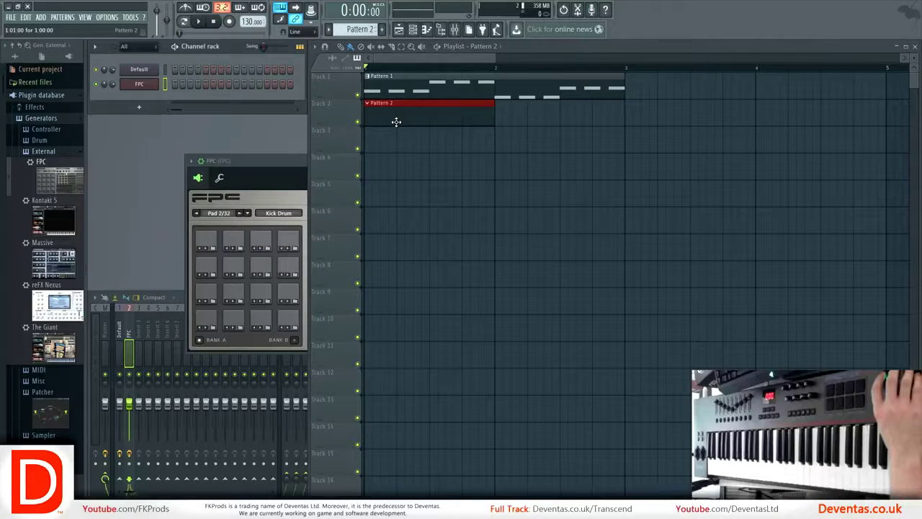
# - Open FPC's piano roll for Pattern 2 and set the project tempo to 128 BPM
pyautogui.click(427, 30)
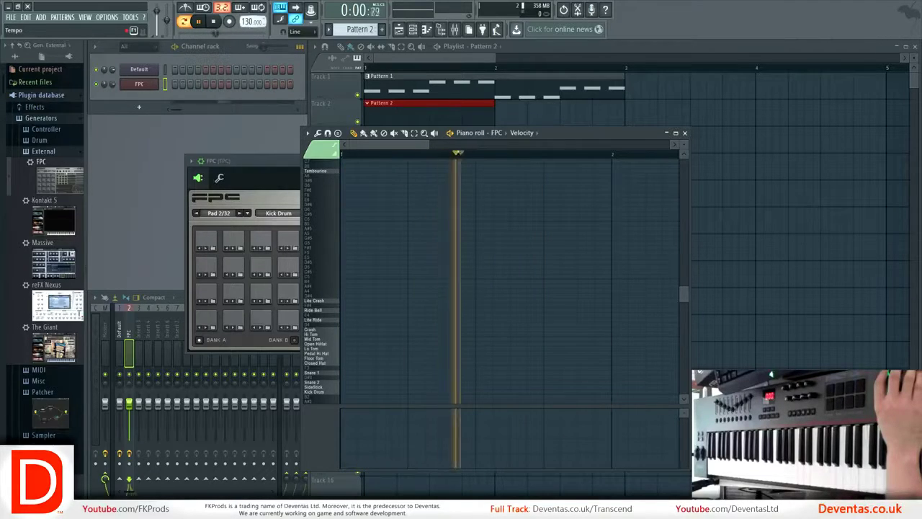
pyautogui.scroll(-1, 251, 22)
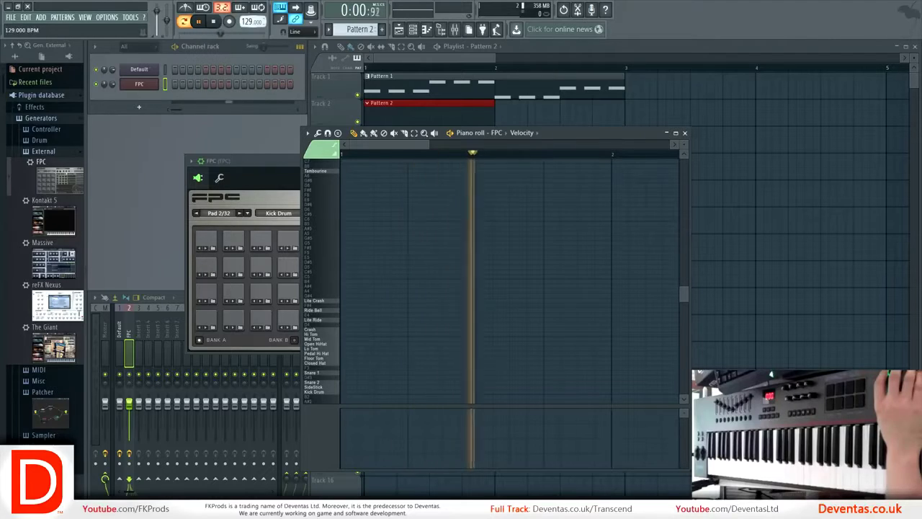
pyautogui.scroll(-1, 251, 21)
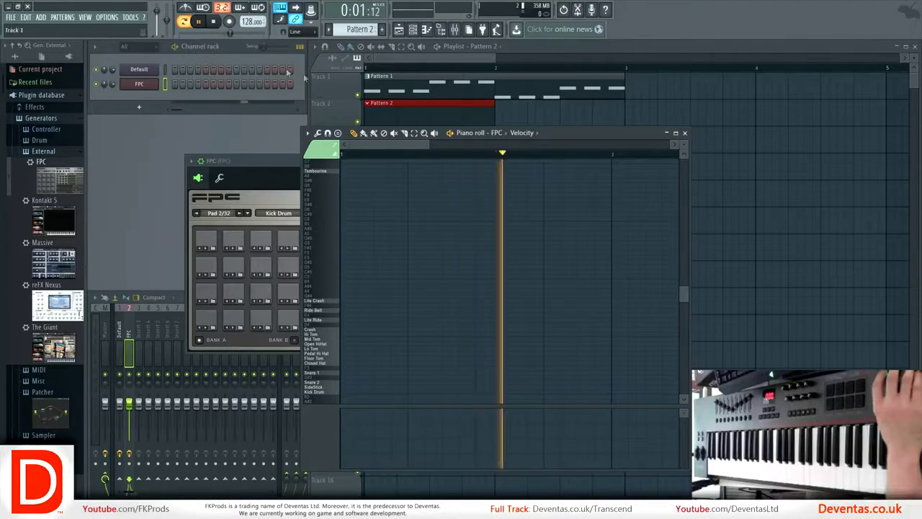
# - Turn on the metronome and listen to its click while starting and stopping pattern playback
pyautogui.click(184, 10)
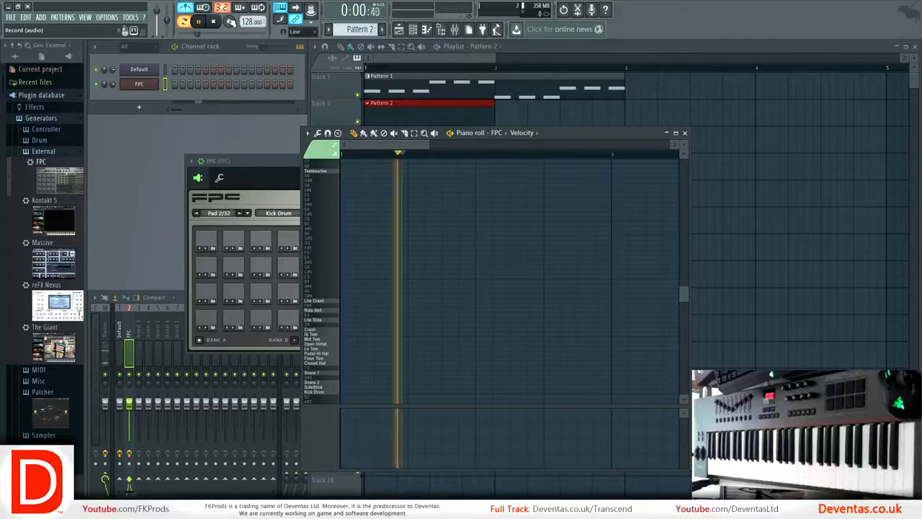
pyautogui.press('space')
pyautogui.press('space')
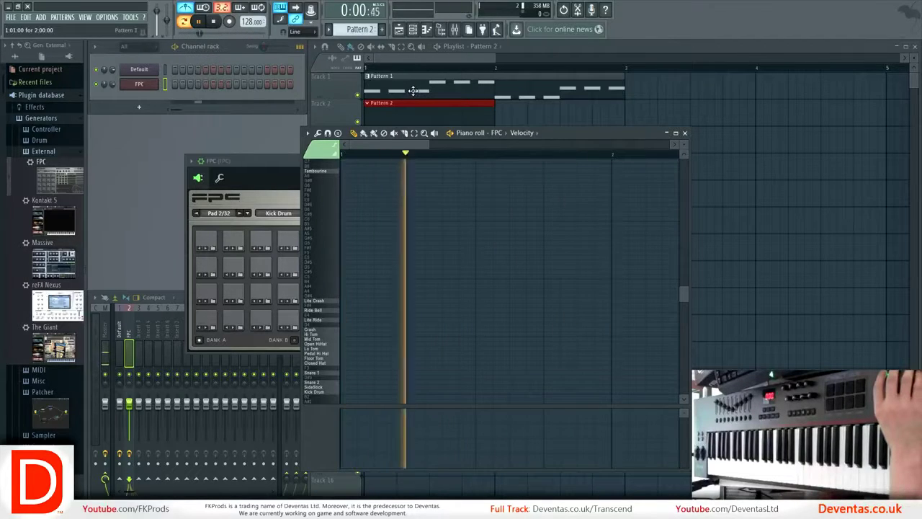
pyautogui.press('space')
pyautogui.press('space')
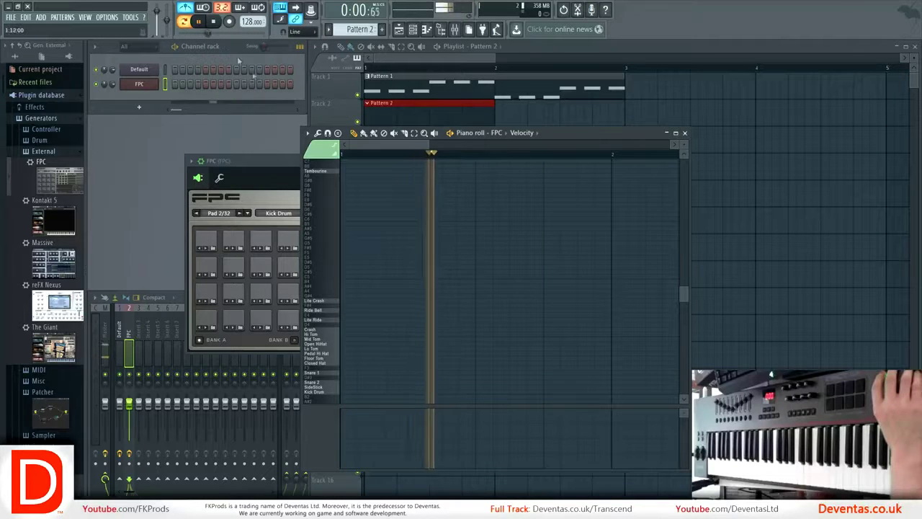
# - Arm recording with the Everything option and record a two-bar kick and snare beat on FPC into Pattern 2
pyautogui.click(230, 22)
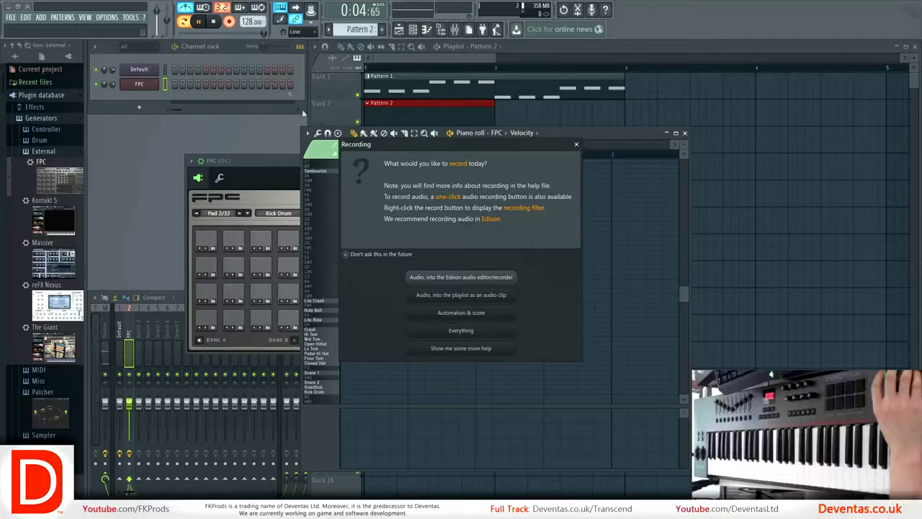
pyautogui.click(449, 331)
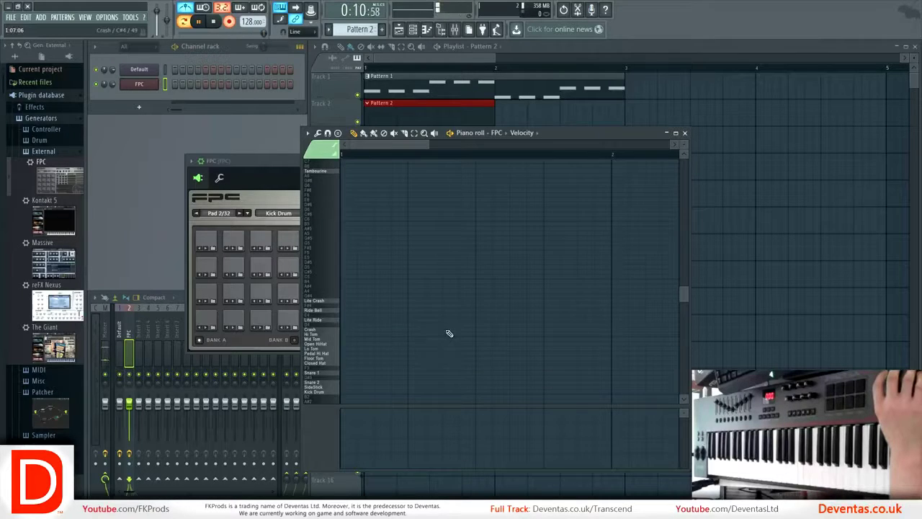
pyautogui.click(209, 26)
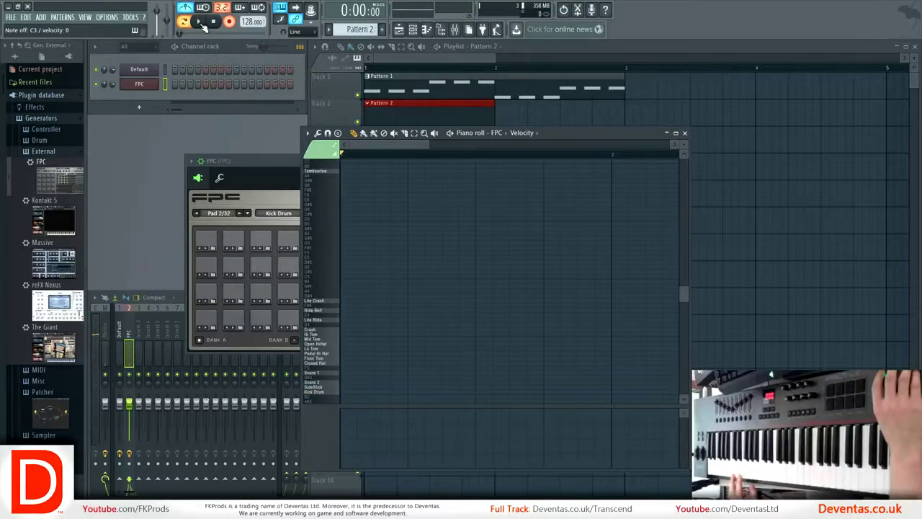
pyautogui.click(201, 22)
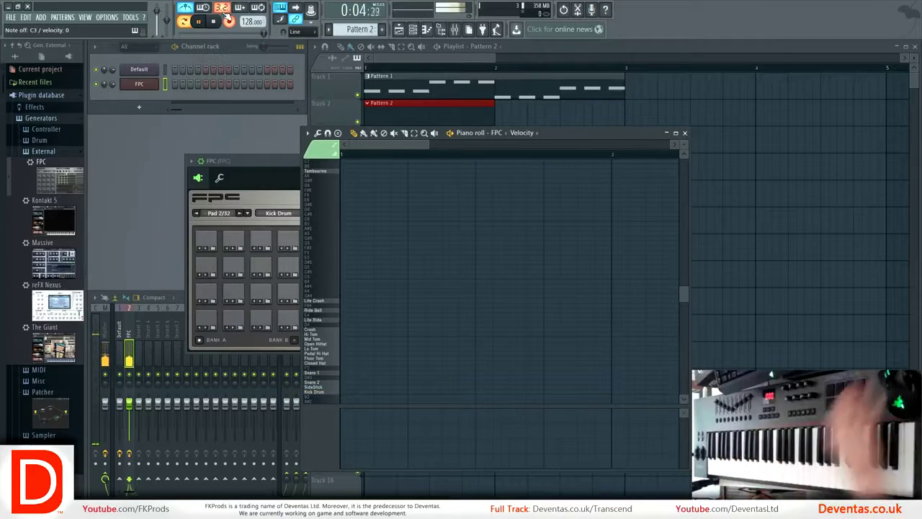
pyautogui.click(214, 23)
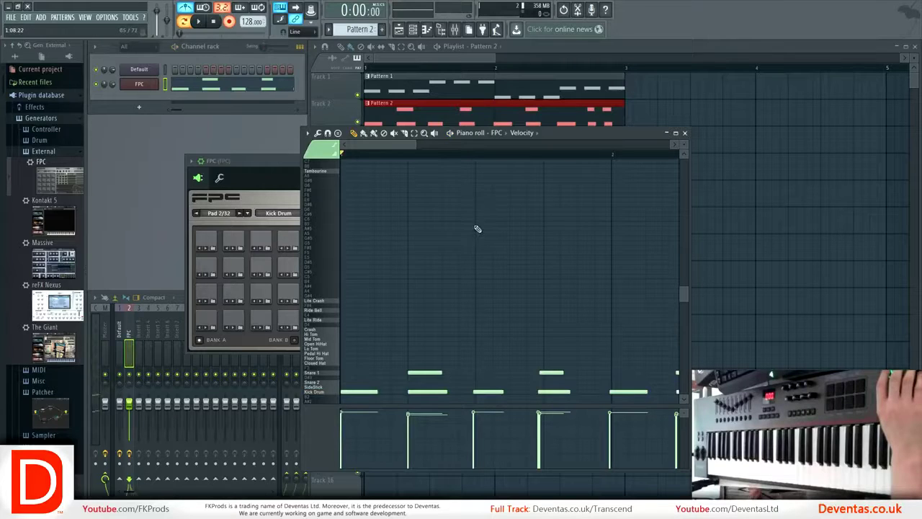
# - Check the timing of the recorded FPC hits and quick quantize all kick and snare notes to the grid
pyautogui.scroll(-5, 482, 252)
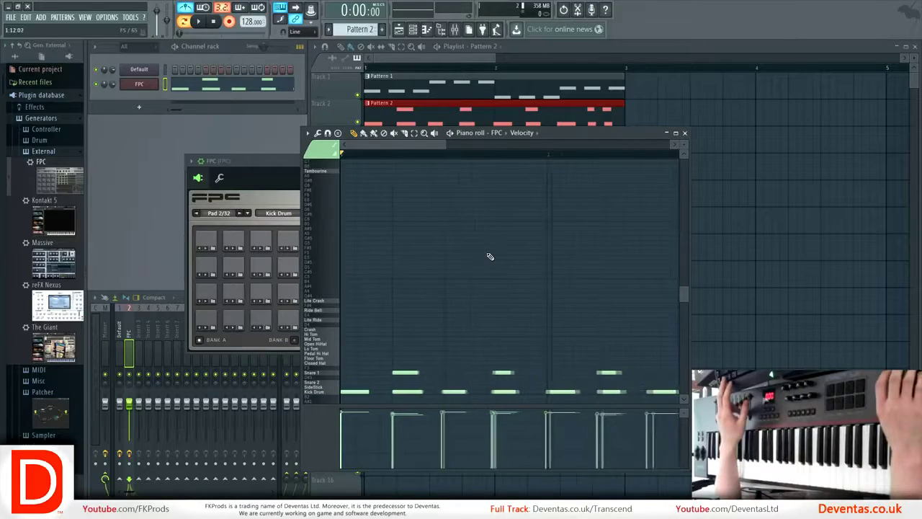
pyautogui.scroll(-1, 527, 343)
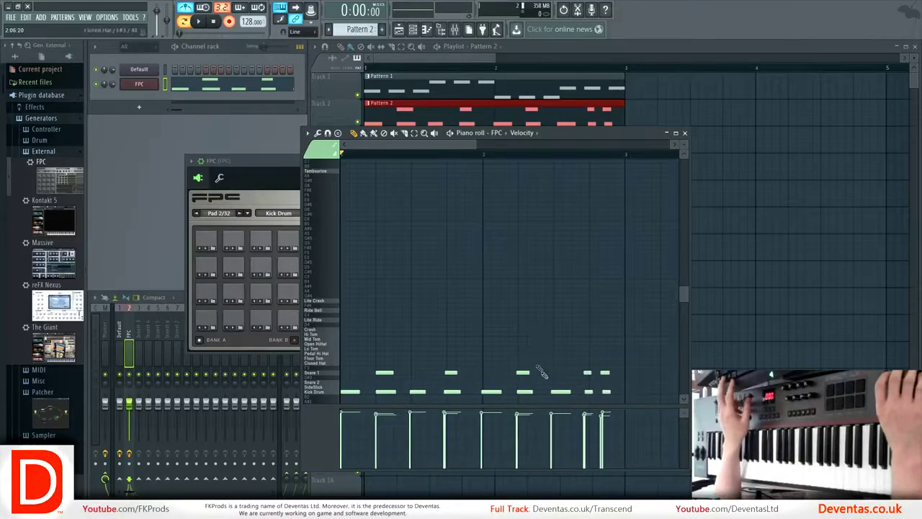
pyautogui.scroll(6, 587, 392)
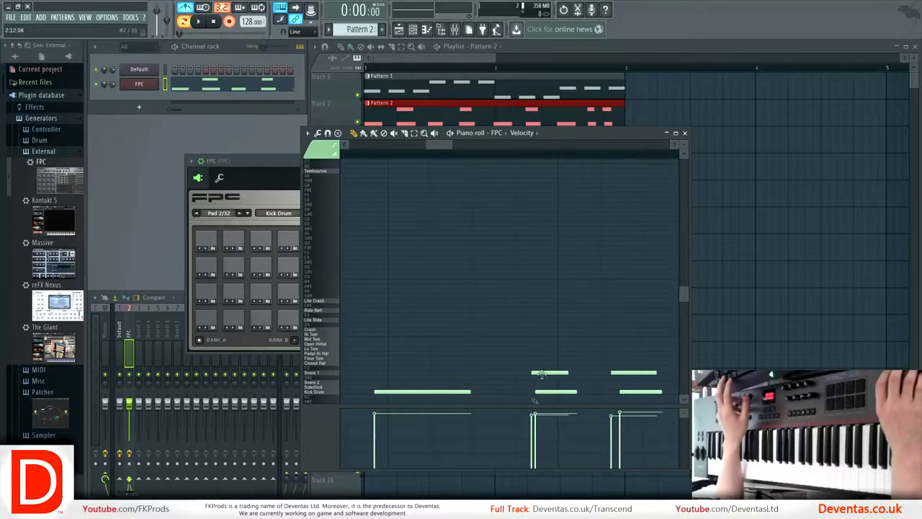
pyautogui.scroll(-6, 552, 346)
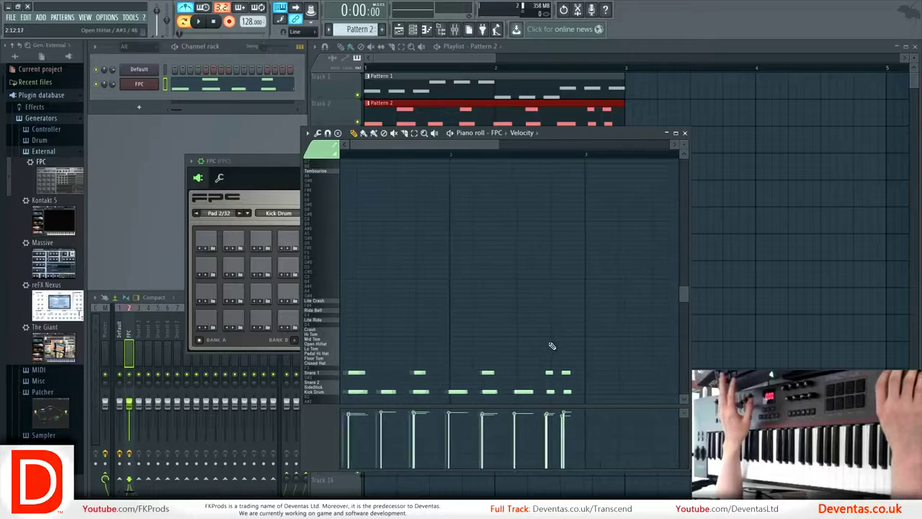
pyautogui.scroll(-3, 552, 347)
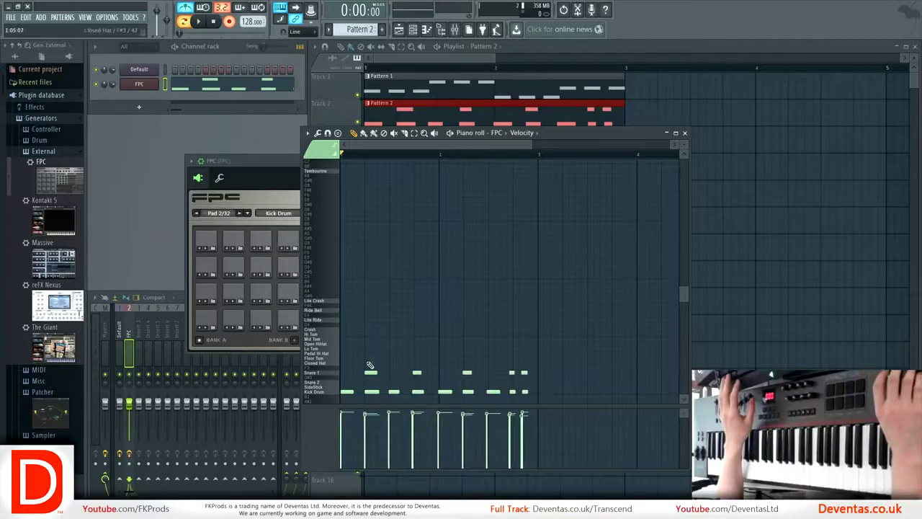
pyautogui.moveTo(405, 365); pyautogui.dragTo(444, 398)
pyautogui.keyDown('ctrl'); pyautogui.click(507, 314); pyautogui.keyUp('ctrl')
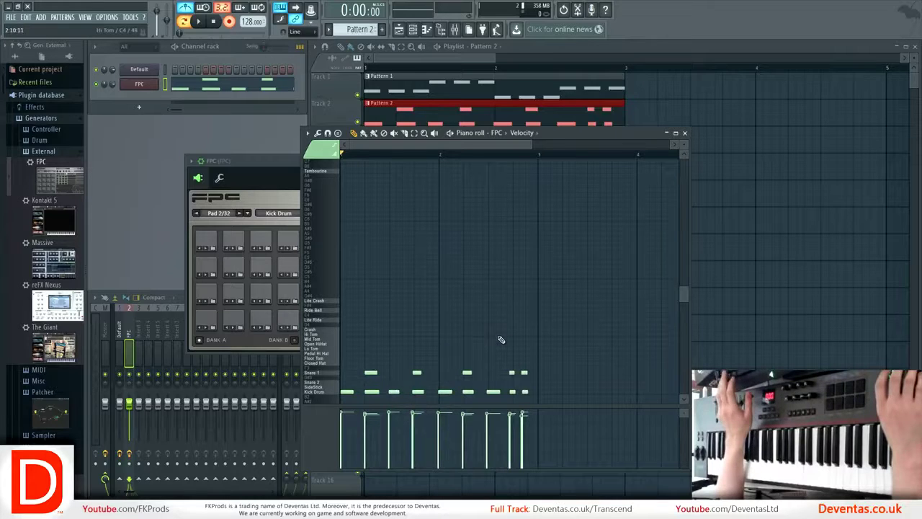
pyautogui.hotkey('ctrl', 'q')
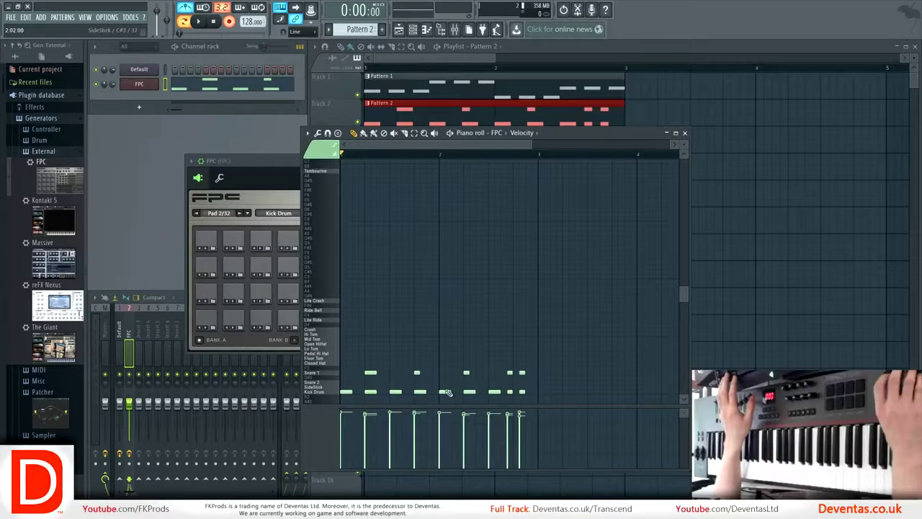
# - Move the last two paired kick and snare hits in bar 2 one step later, then deselect them
pyautogui.scroll(5, 397, 170)
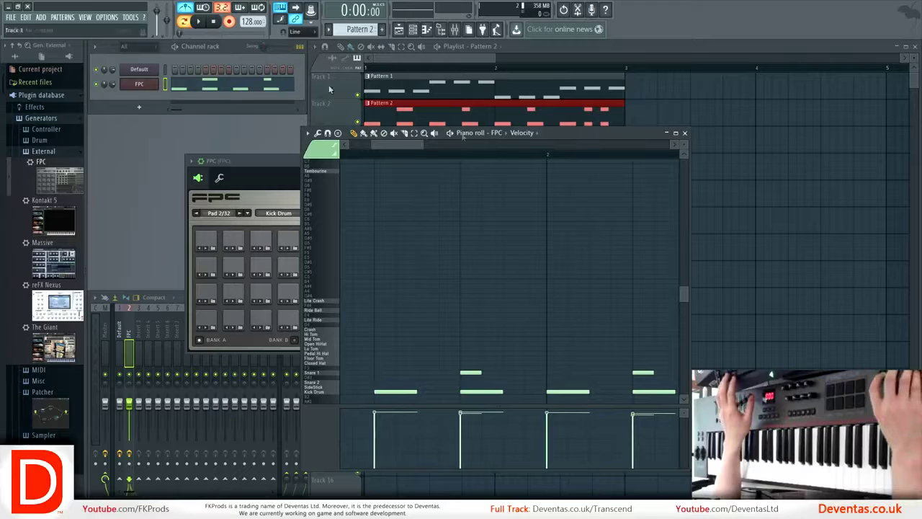
pyautogui.moveTo(398, 145); pyautogui.dragTo(363, 148)
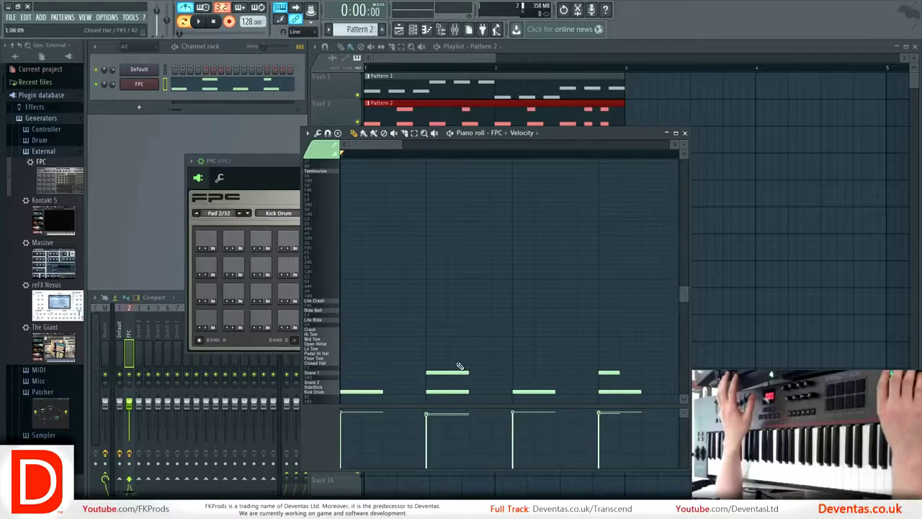
pyautogui.scroll(-5, 459, 367)
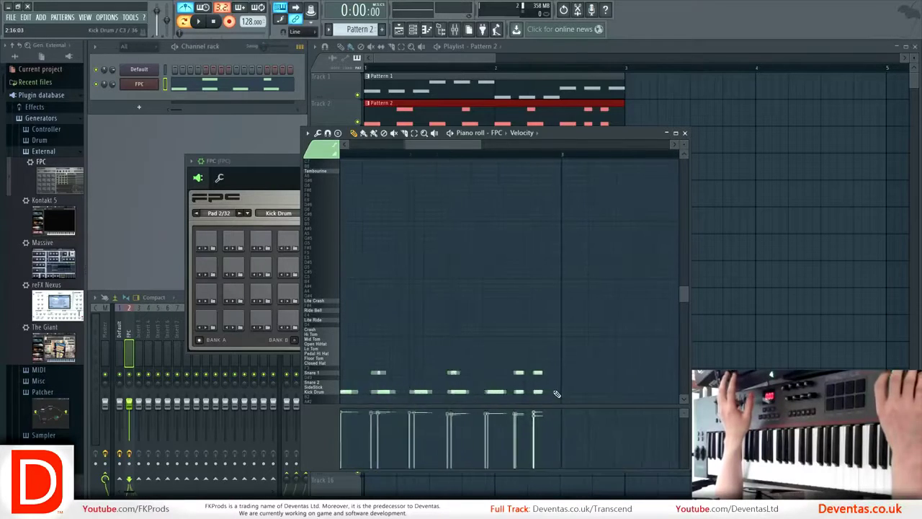
pyautogui.scroll(4, 557, 394)
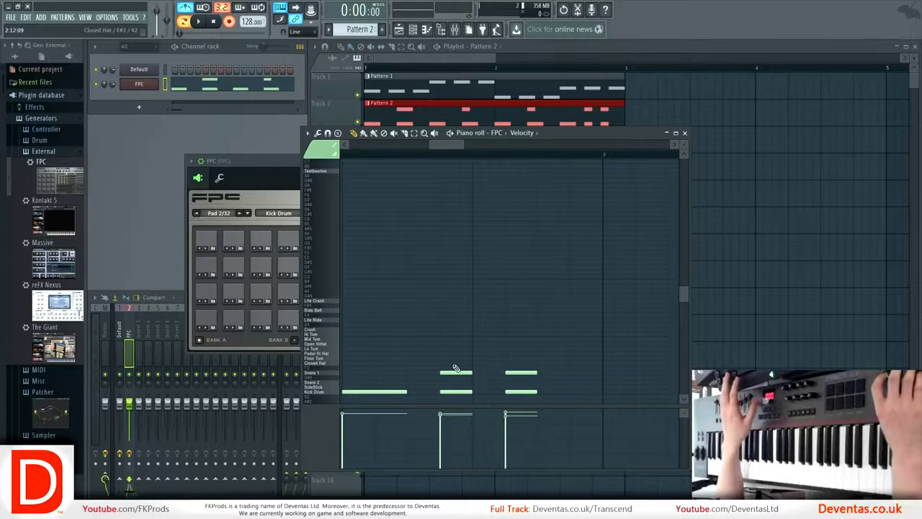
pyautogui.moveTo(438, 366); pyautogui.dragTo(544, 409)
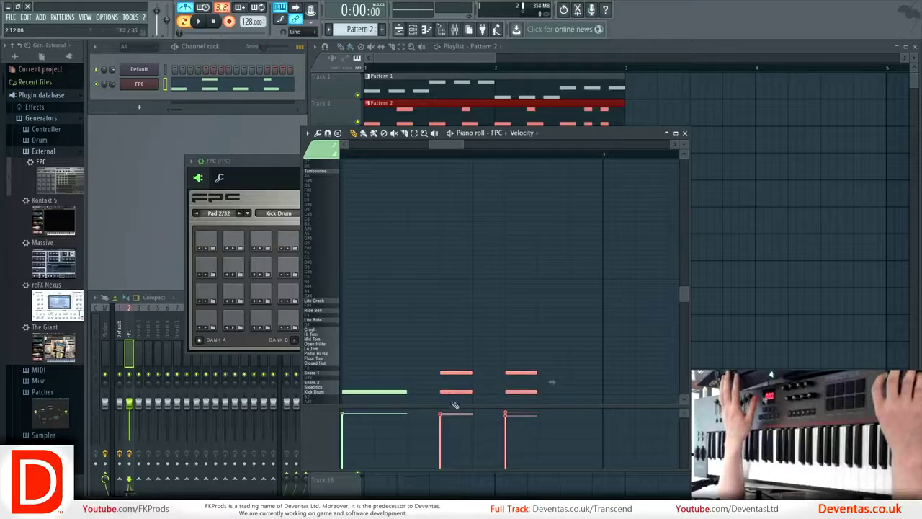
pyautogui.moveTo(455, 393); pyautogui.dragTo(476, 393)
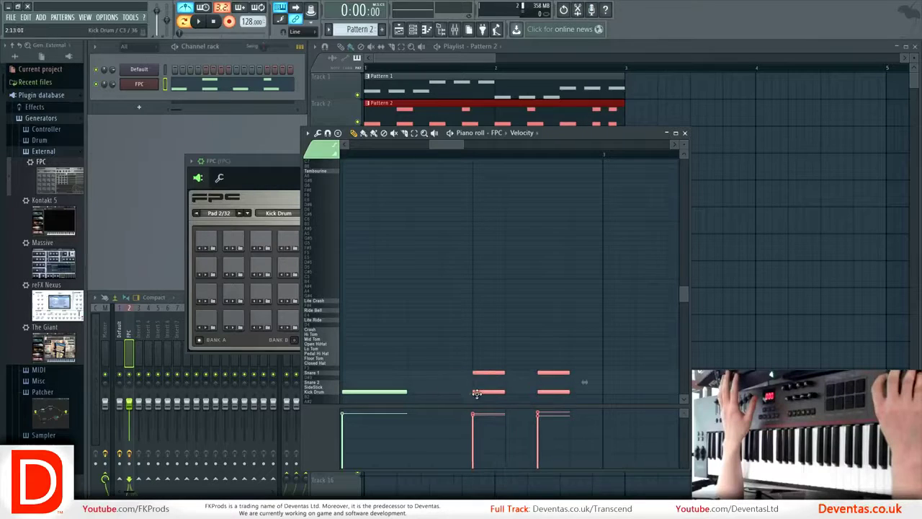
pyautogui.keyDown('ctrl'); pyautogui.click(529, 286); pyautogui.keyUp('ctrl')
# - Turn off recording and play back the corrected FPC drum pattern
pyautogui.scroll(-3, 468, 326)
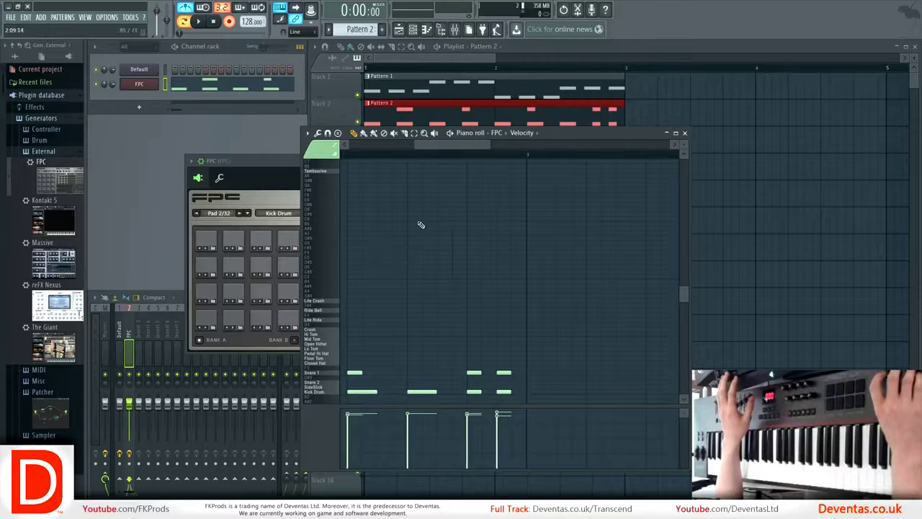
pyautogui.scroll(-5, 468, 389)
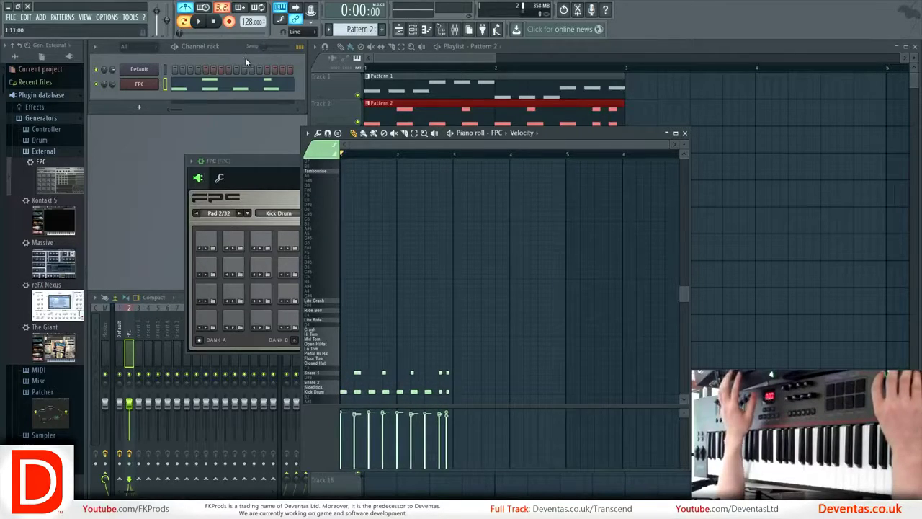
pyautogui.press('space')
pyautogui.press('space')
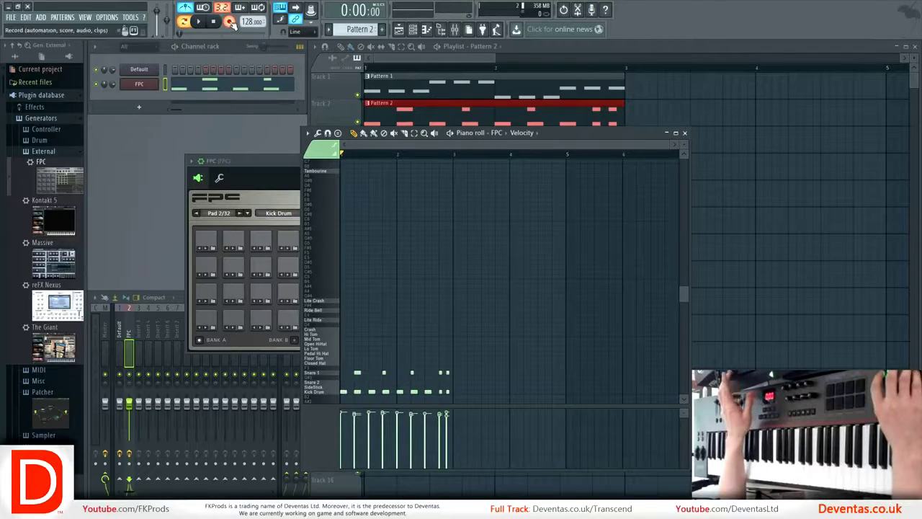
pyautogui.click(199, 22)
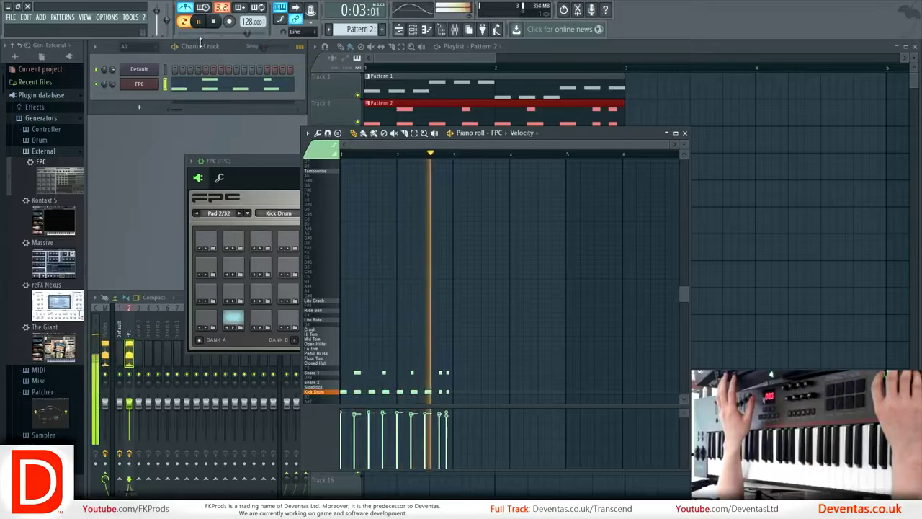
pyautogui.press('space')
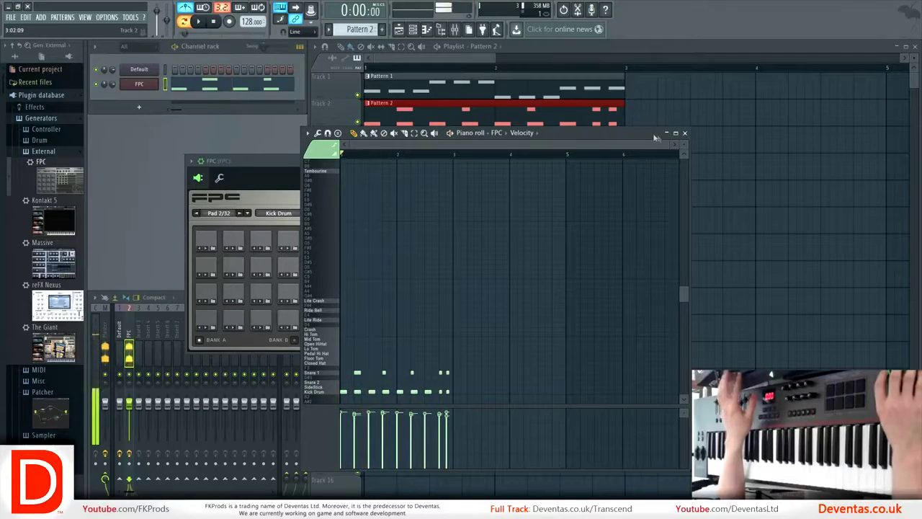
# - Close the piano roll and play Pattern 1 and Pattern 2 together in song mode
pyautogui.click(684, 133)
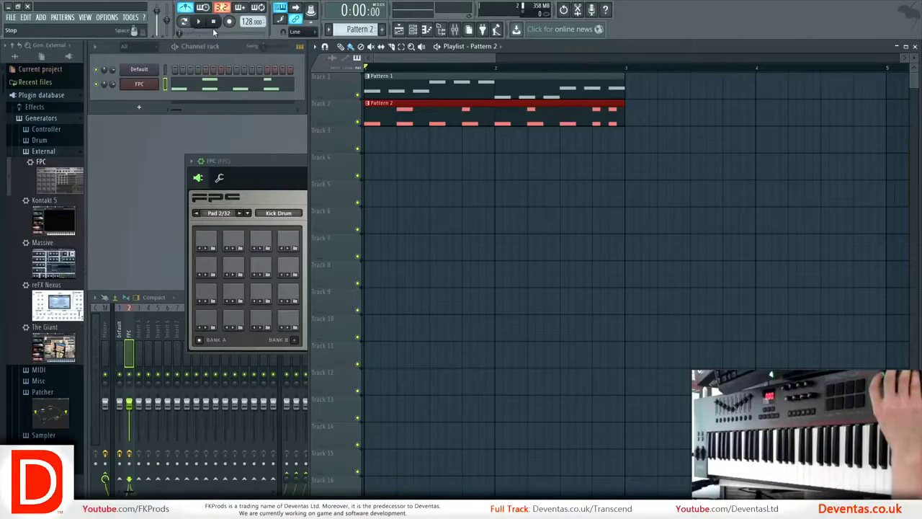
pyautogui.click(199, 22)
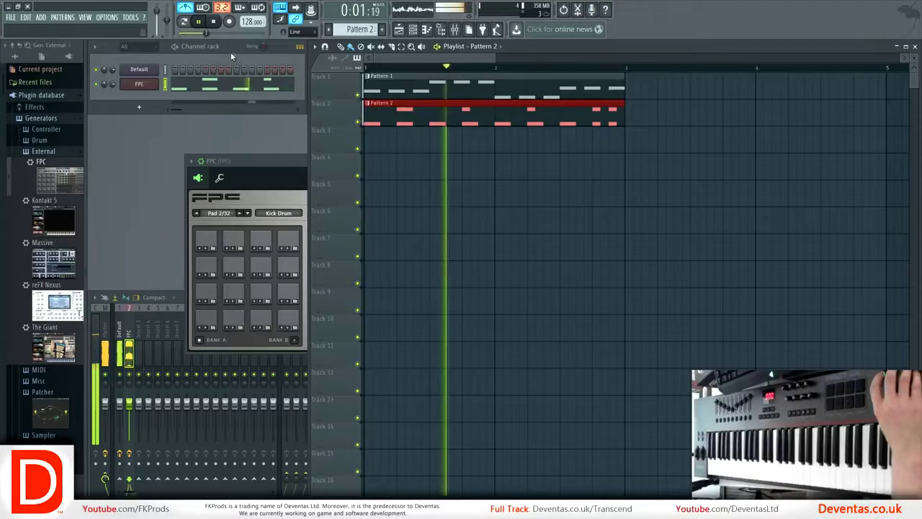
pyautogui.press('space')
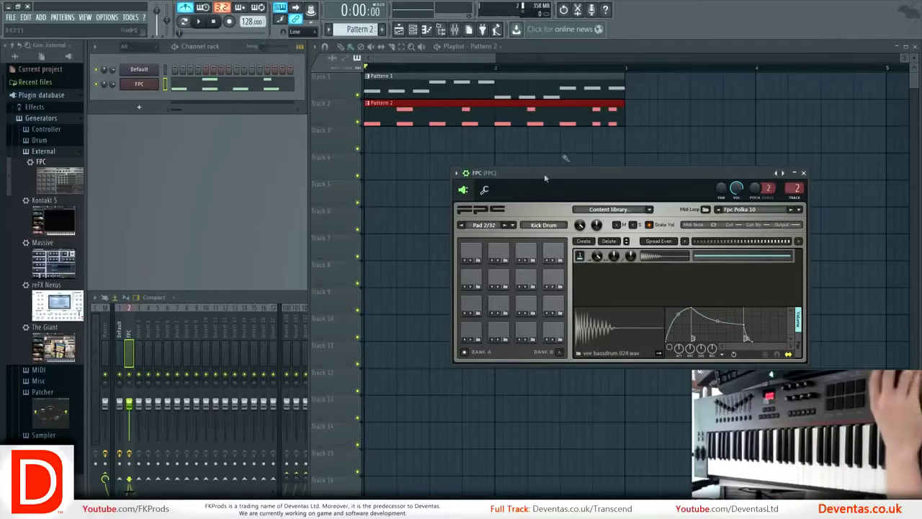
# - Show the Default channel's 3x Osc settings and open the Effector plugin on its mixer track
pyautogui.click(146, 72)
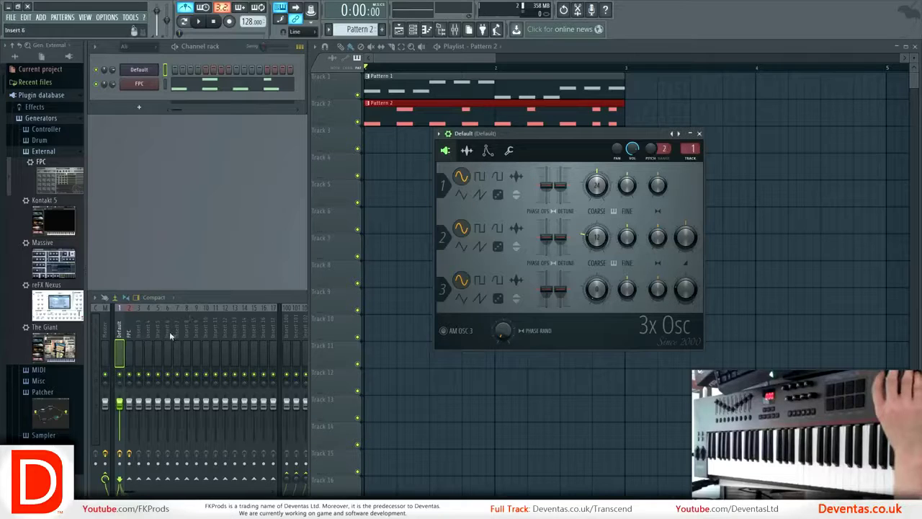
pyautogui.click(123, 334)
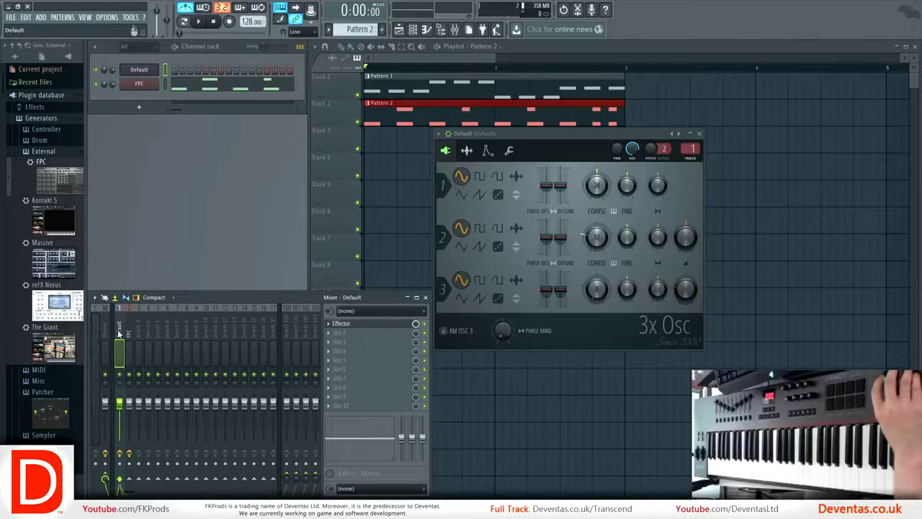
pyautogui.click(356, 325)
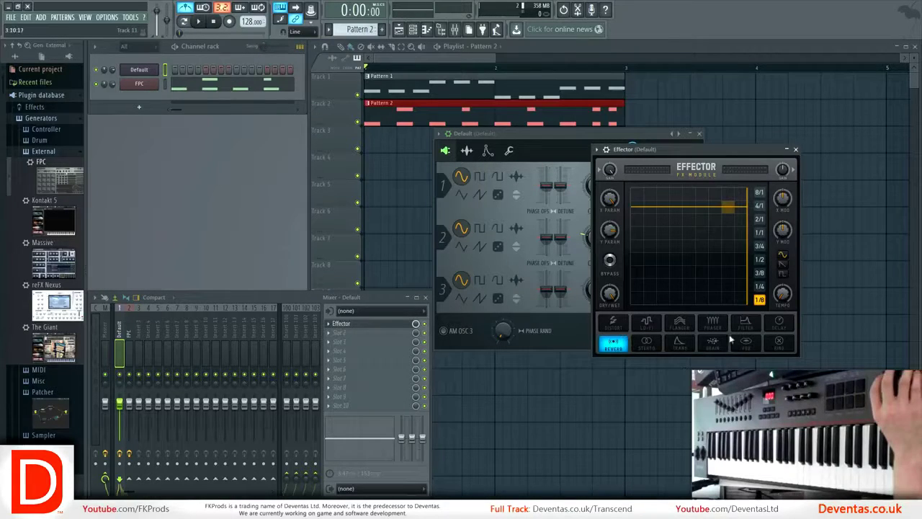
# - Switch the Effector to its Filter effect, then select Pattern 1 and play it in pattern mode
pyautogui.click(748, 325)
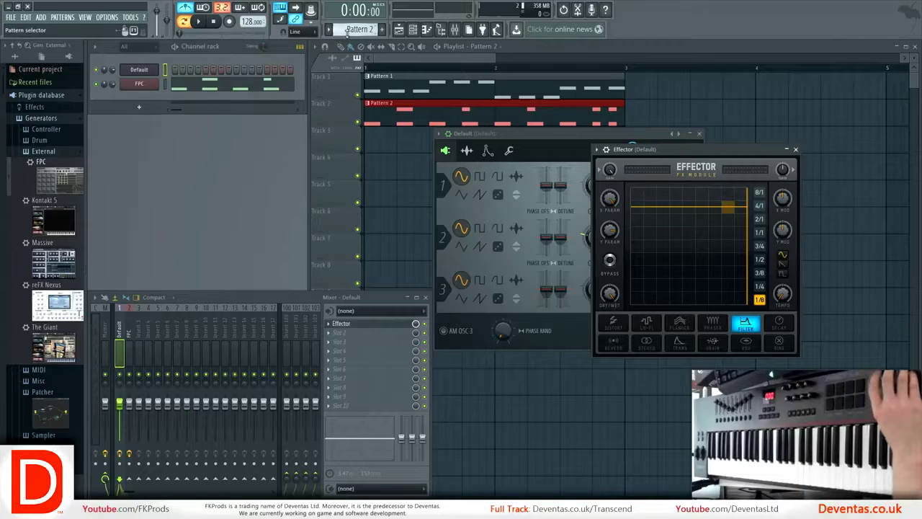
pyautogui.scroll(1, 357, 29)
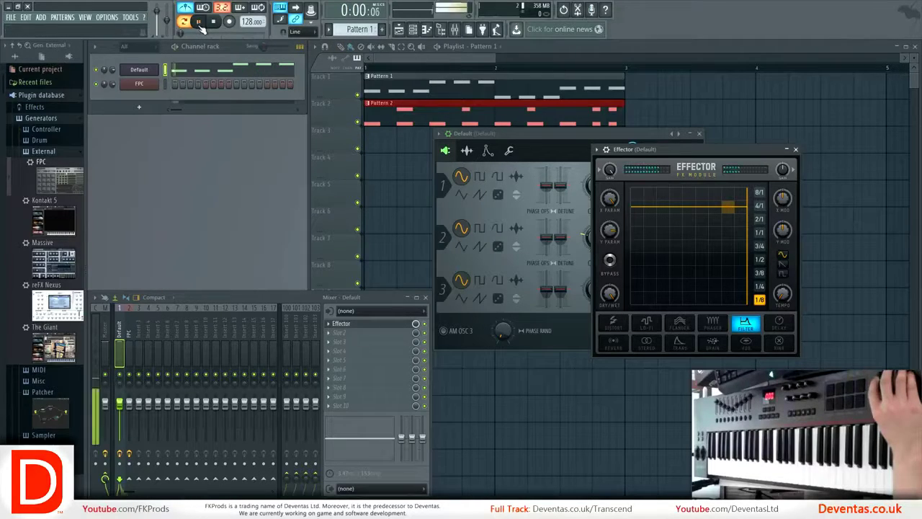
pyautogui.click(200, 21)
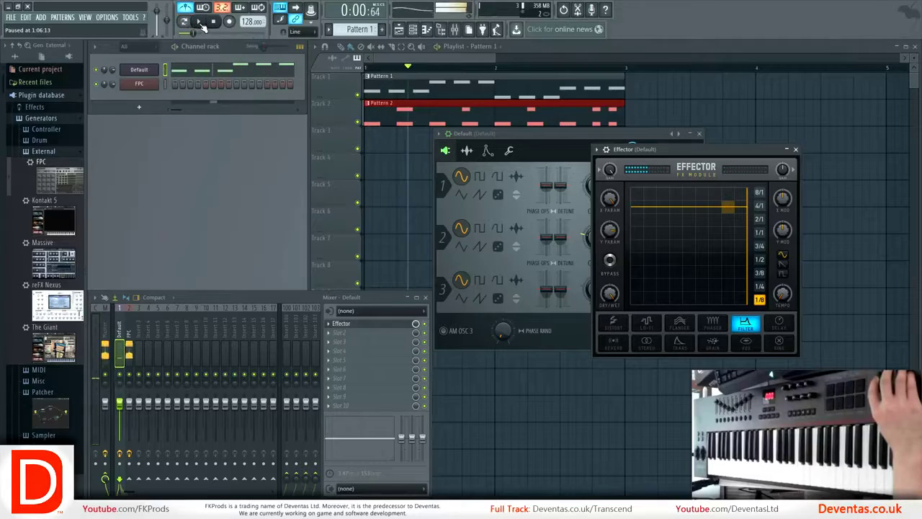
pyautogui.click(199, 22)
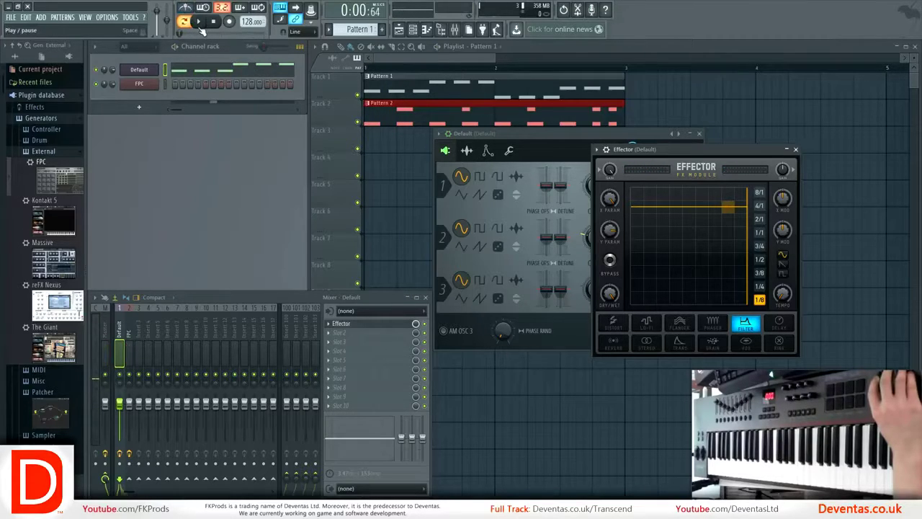
pyautogui.click(200, 26)
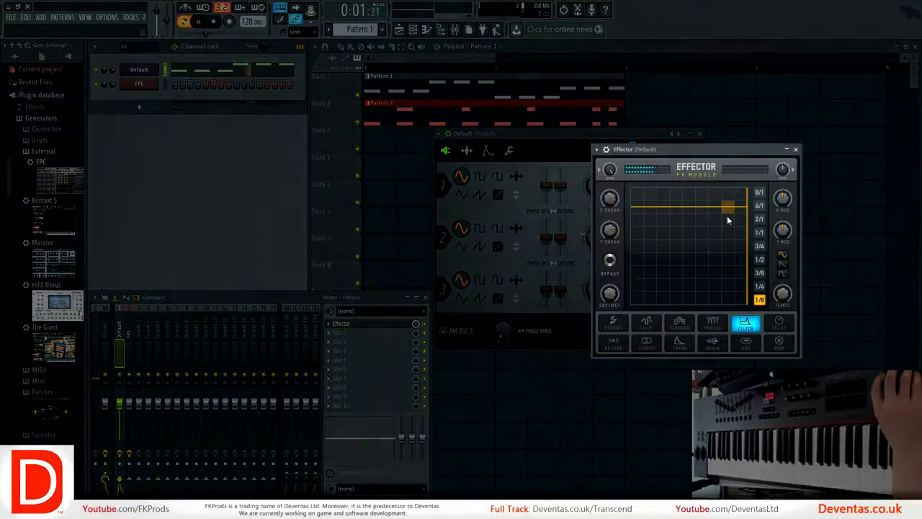
# - Sweep the Filter's X and Y parameters on the Effector pad, ending with both at low values
pyautogui.moveTo(727, 215); pyautogui.dragTo(723, 310)
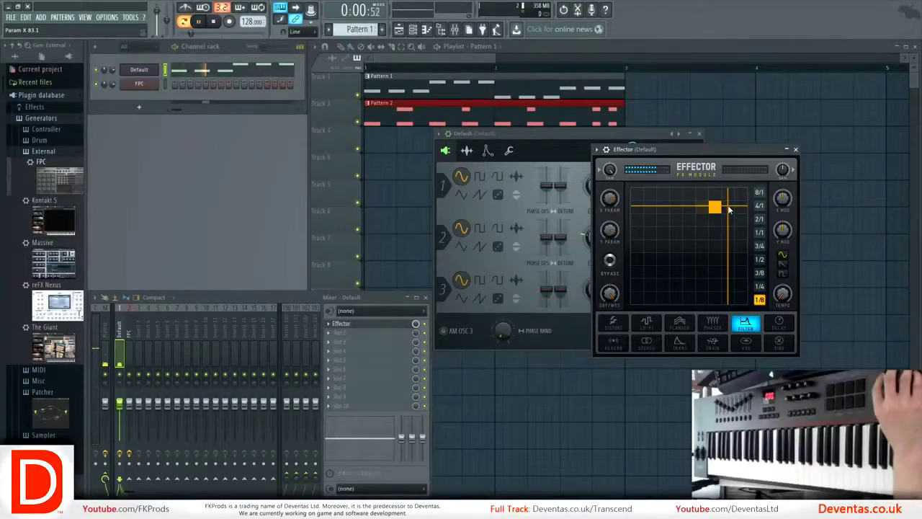
pyautogui.moveTo(715, 206); pyautogui.dragTo(651, 293)
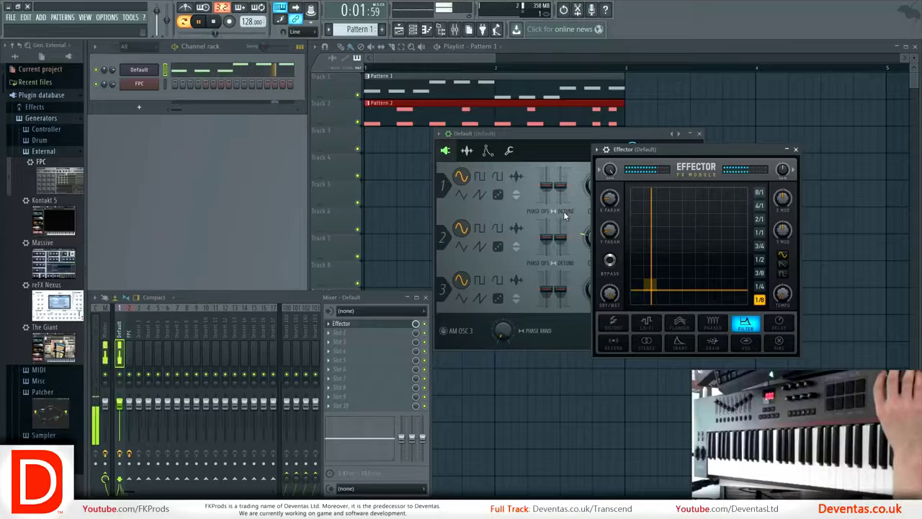
# - Create automation clips for the Effector's X Param and Y Param
pyautogui.rightClick(608, 204)
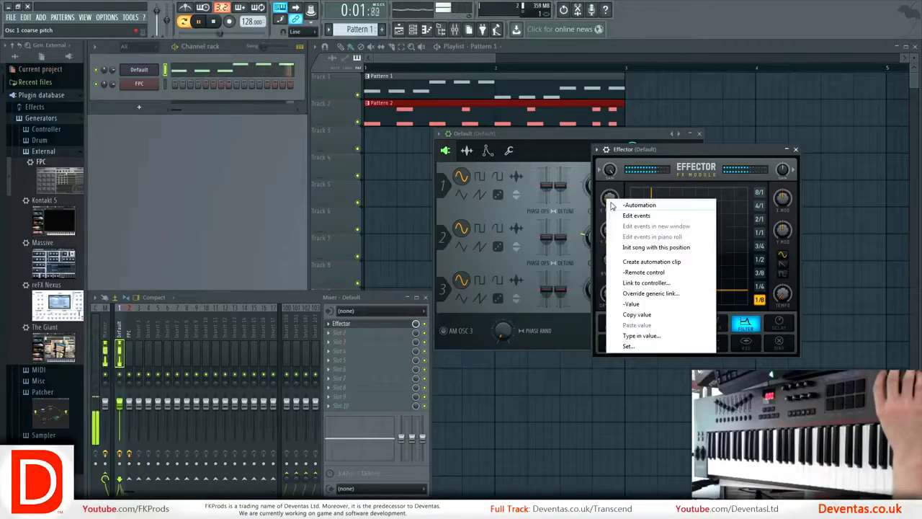
pyautogui.click(629, 262)
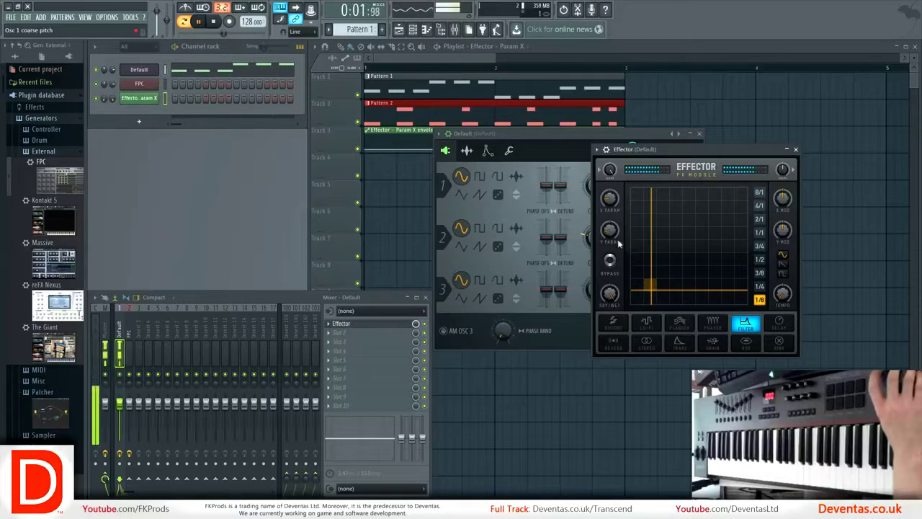
pyautogui.rightClick(618, 229)
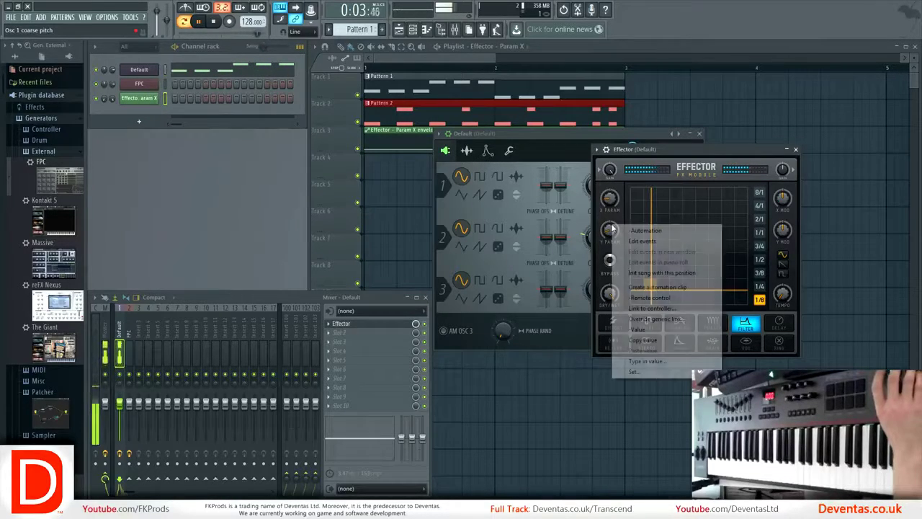
pyautogui.click(643, 289)
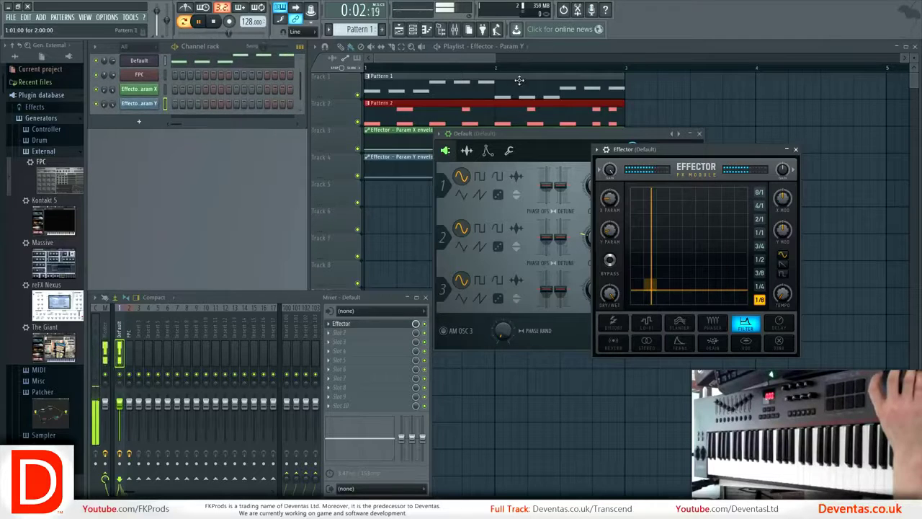
# - Play the playlist in song mode and shape the Param X and Param Y envelopes into rising curves ending at bar 3
pyautogui.click(485, 64)
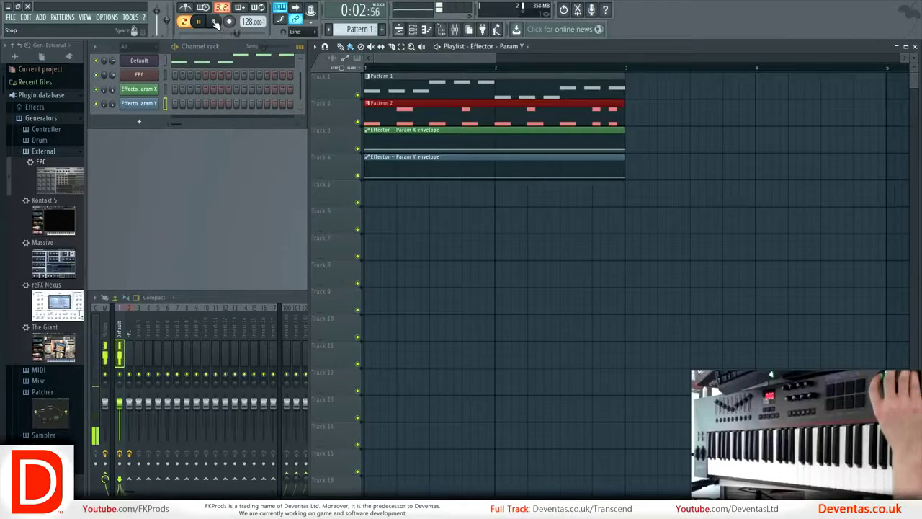
pyautogui.click(184, 21)
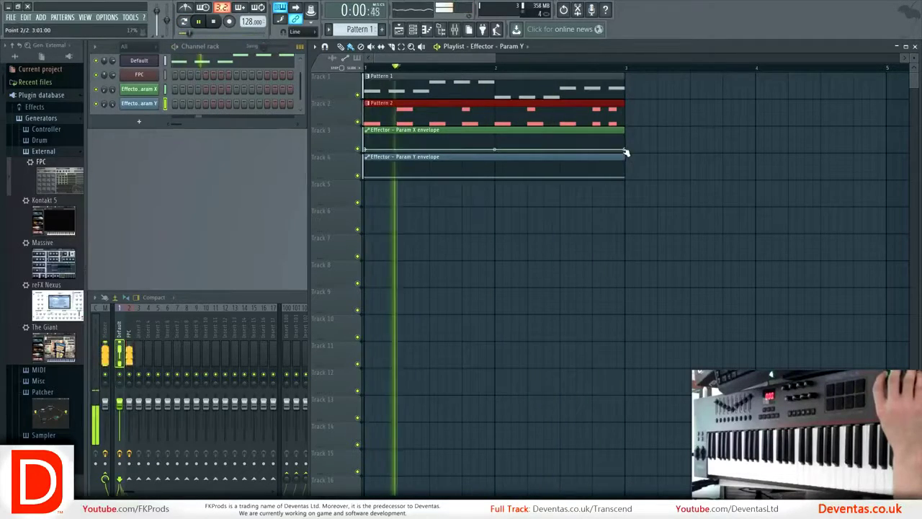
pyautogui.moveTo(624, 149); pyautogui.dragTo(625, 146)
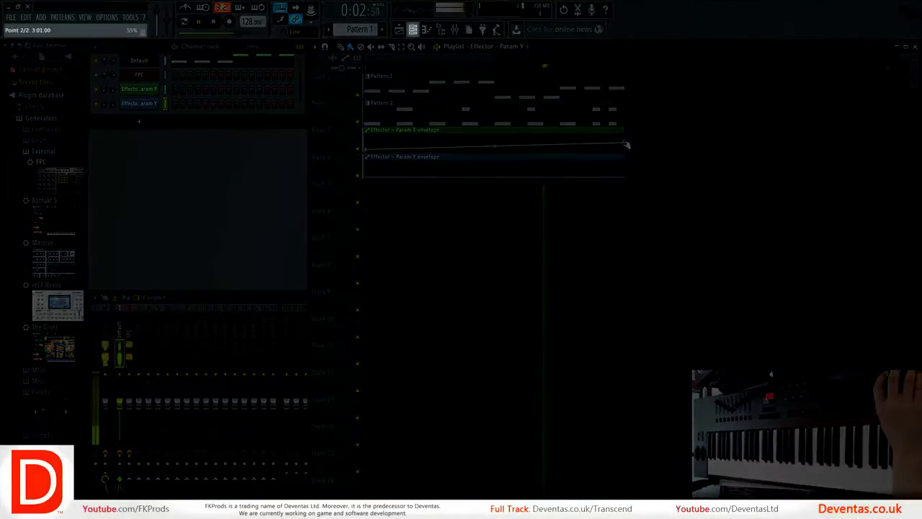
pyautogui.moveTo(626, 145); pyautogui.dragTo(626, 147)
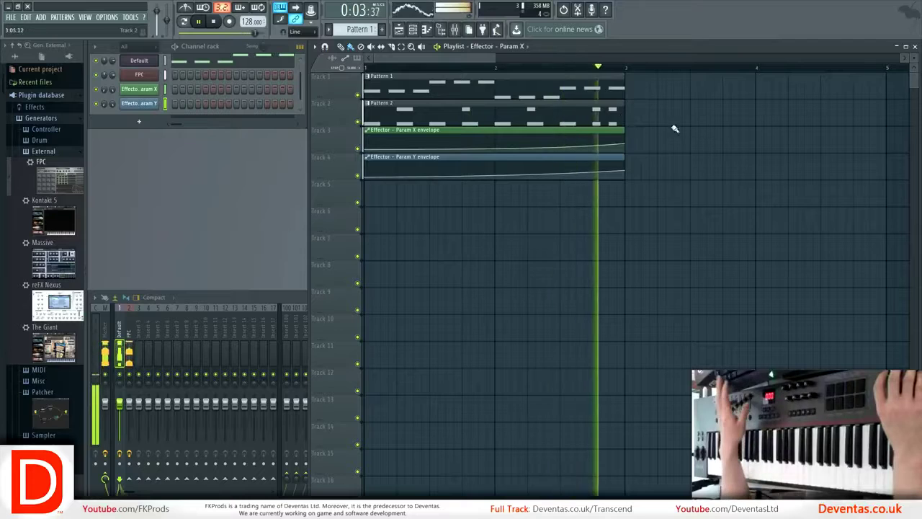
# - Duplicate the Pattern 1 and Pattern 2 clips so the copies start at bar 3
pyautogui.moveTo(689, 121); pyautogui.dragTo(645, 91)
pyautogui.scroll(-3, 584, 121)
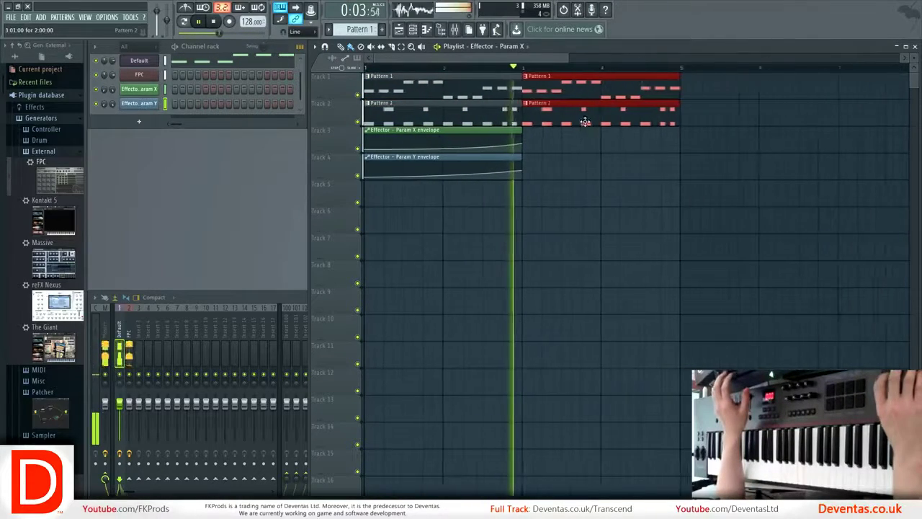
# - Try duplicating the Param X and Param Y envelope clips to bar 3, then delete the copies
pyautogui.moveTo(545, 191); pyautogui.dragTo(619, 135)
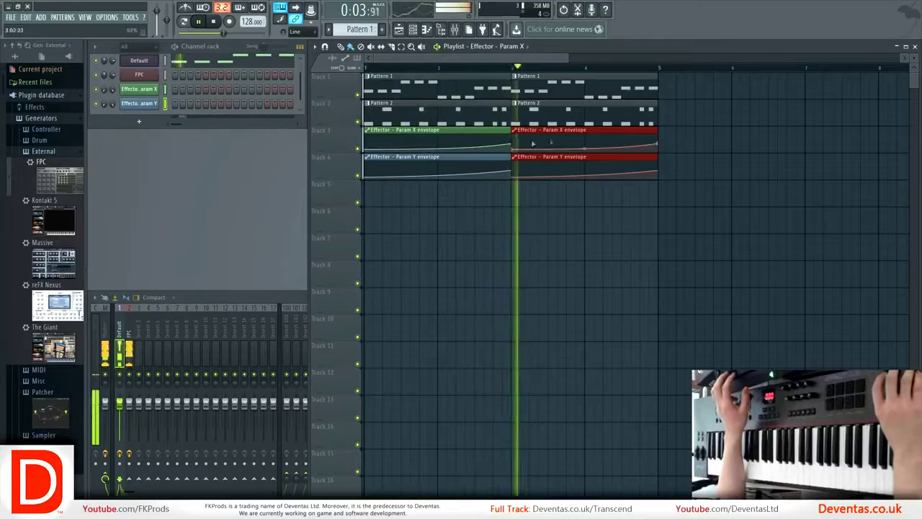
pyautogui.rightClick(569, 169)
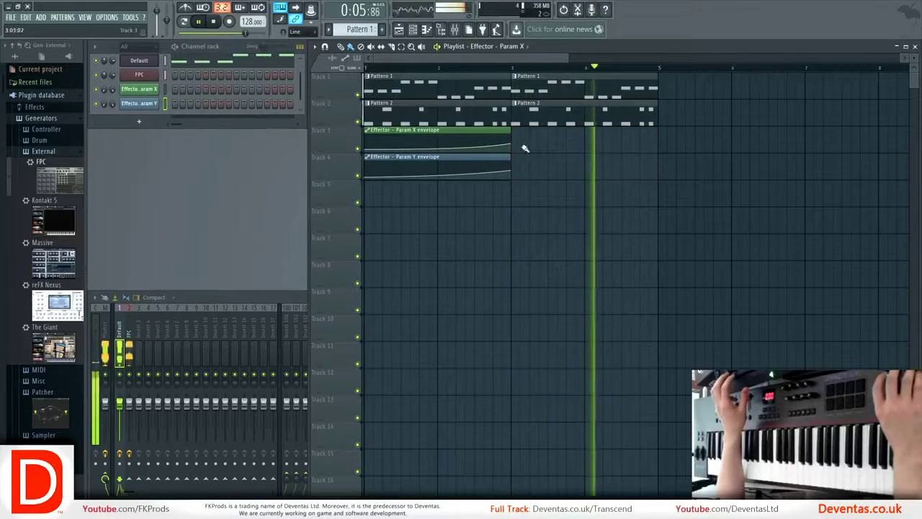
# - Extend both Effector envelopes to bar 5 with a dip at bar 4 and a peak after it, then stop playback
pyautogui.moveTo(511, 142); pyautogui.dragTo(657, 148)
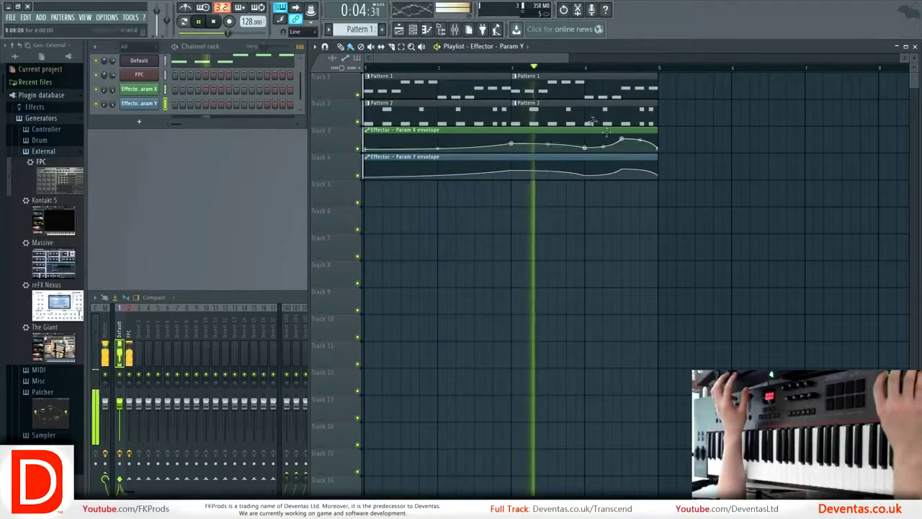
pyautogui.press('space')
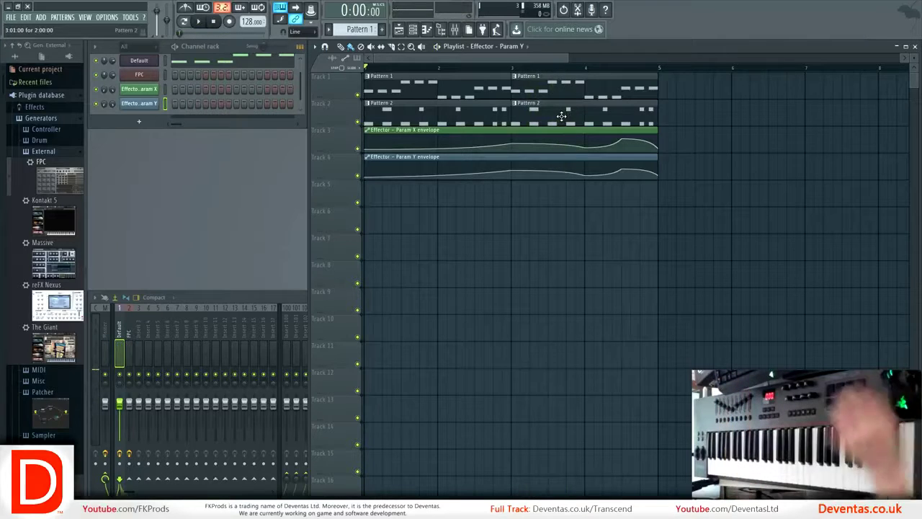
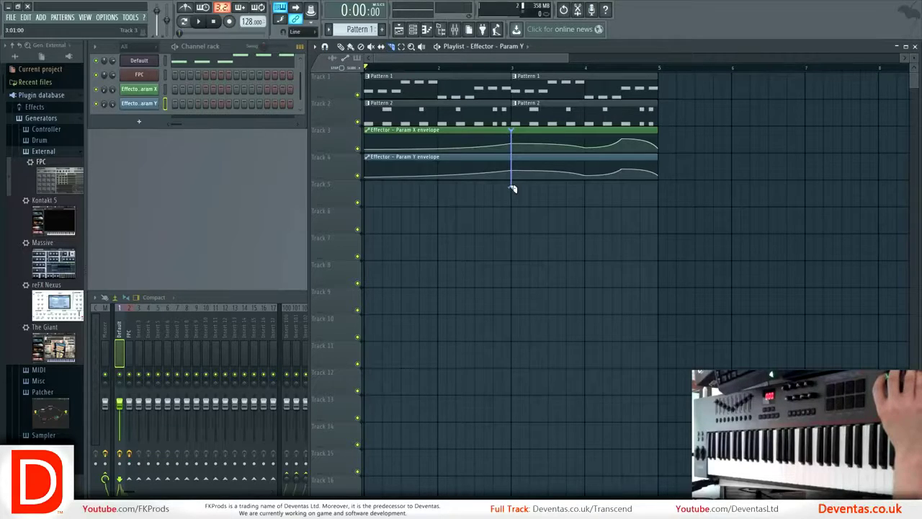
# - Slice both Effector envelope clips at bar 3 and duplicate the second Param X clip to bar 5
pyautogui.moveTo(510, 189); pyautogui.dragTo(510, 189)
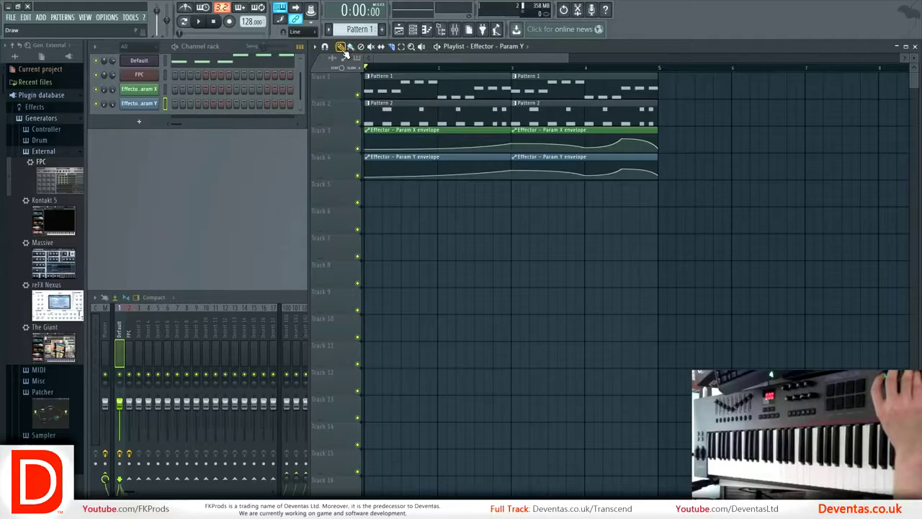
pyautogui.moveTo(547, 140)
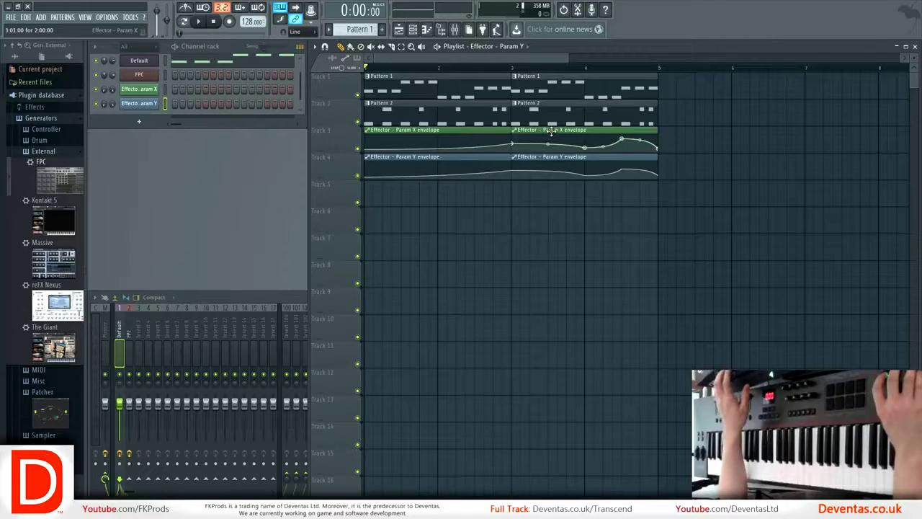
pyautogui.moveTo(547, 133); pyautogui.dragTo(697, 139)
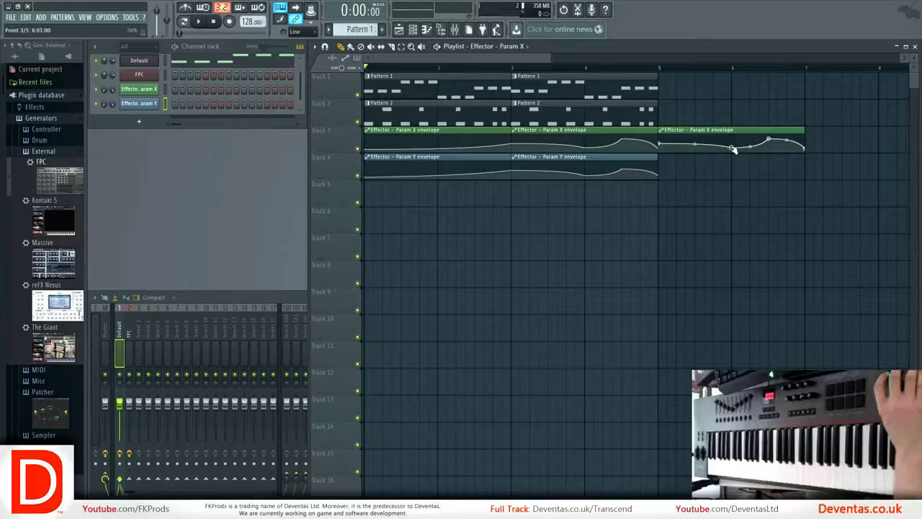
# - Make the Param X envelope clip at bar 5 unique and reshape its curve to peak at bar 6
pyautogui.moveTo(733, 149); pyautogui.dragTo(733, 144)
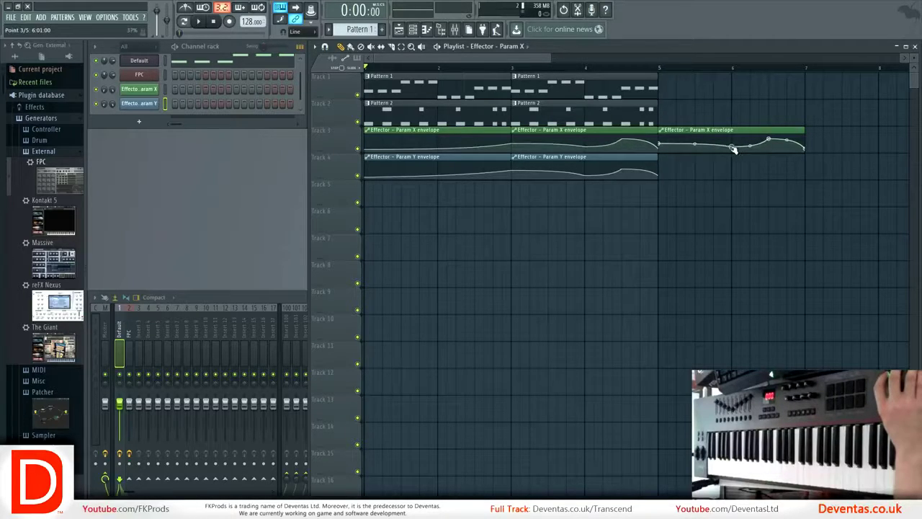
pyautogui.moveTo(733, 149); pyautogui.dragTo(733, 150)
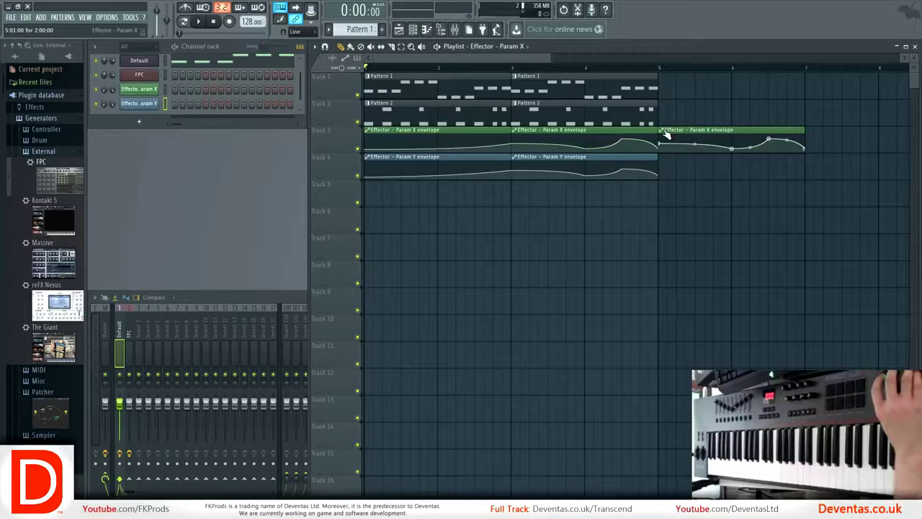
pyautogui.click(663, 133)
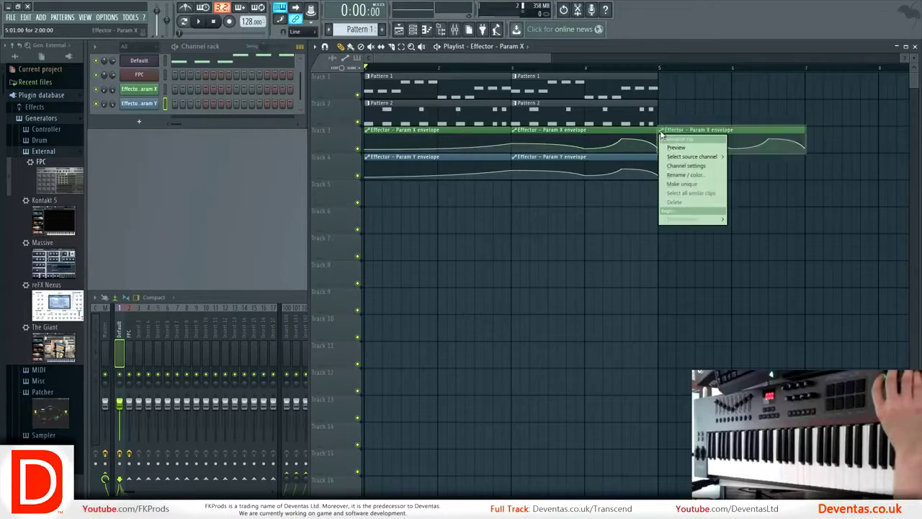
pyautogui.click(683, 185)
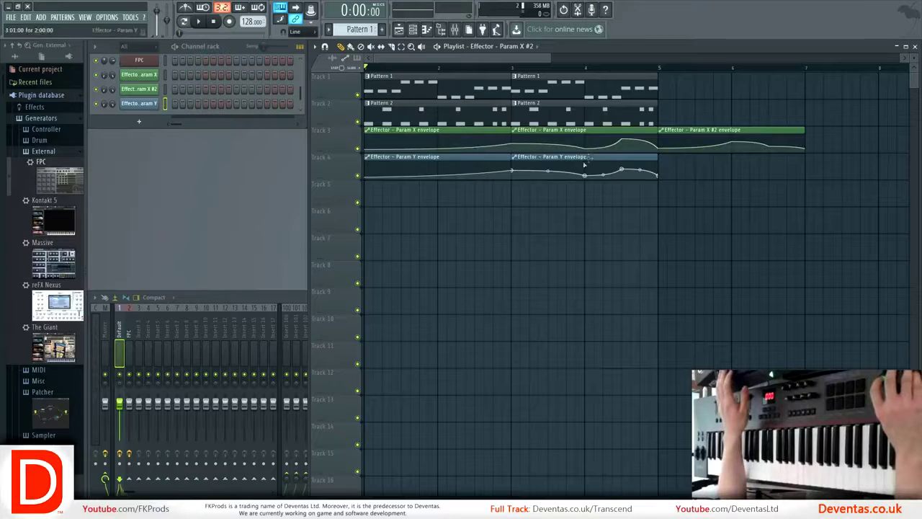
# - Duplicate the second Param Y envelope clip to bar 5 and reshape it to start low and peak at bar 6
pyautogui.moveTo(578, 157); pyautogui.dragTo(720, 167)
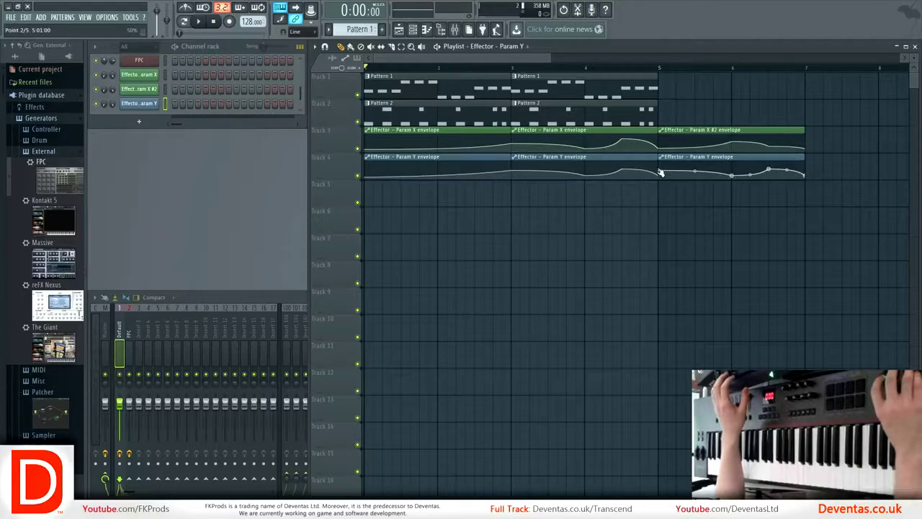
pyautogui.moveTo(660, 171); pyautogui.dragTo(661, 175)
# - Duplicate the Pattern 1 and Pattern 2 clips to bar 5 and play the arrangement
pyautogui.moveTo(698, 125); pyautogui.dragTo(689, 90)
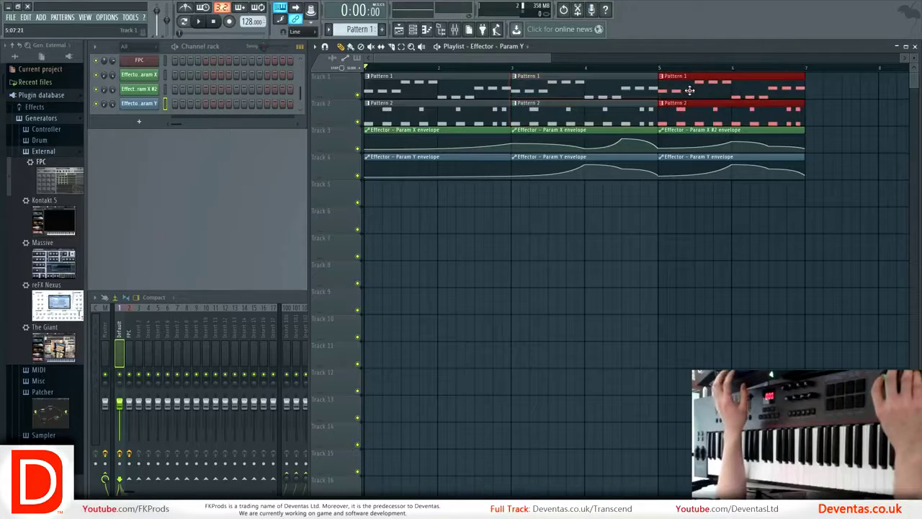
pyautogui.press('space')
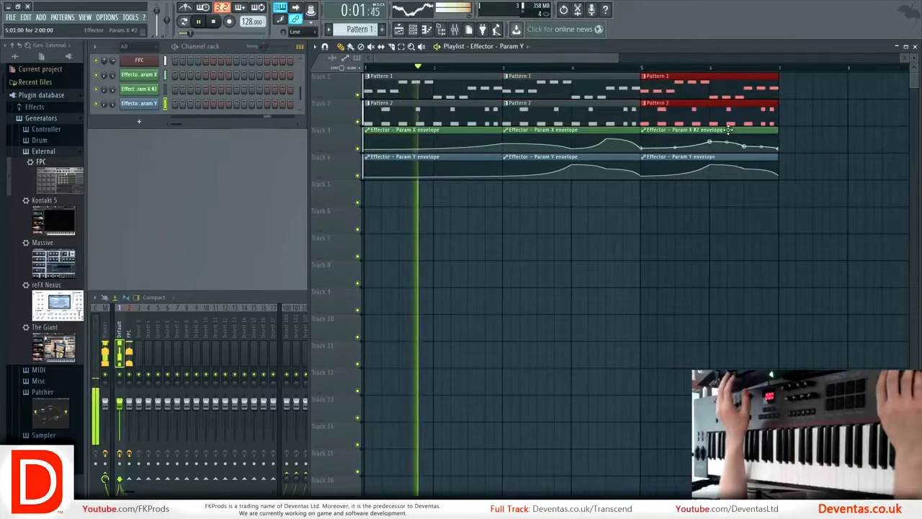
pyautogui.scroll(-4, 730, 154)
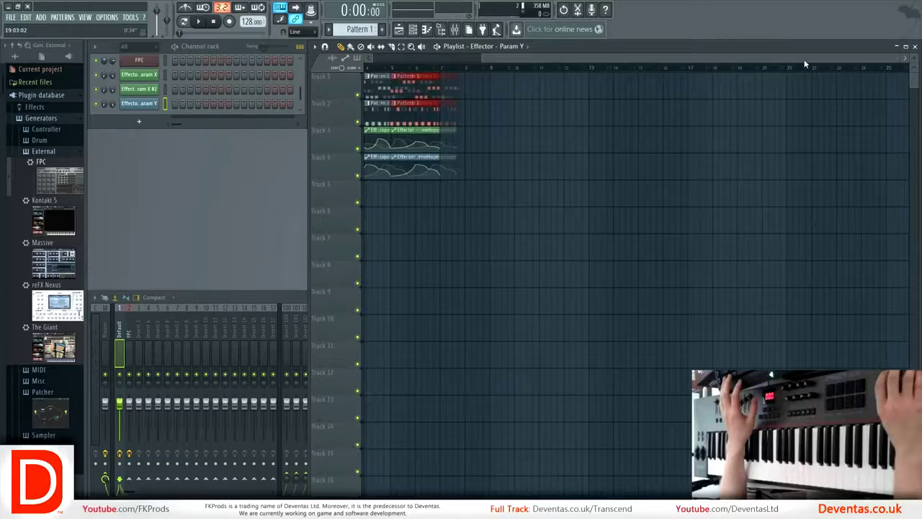
pyautogui.hscroll(8, 804, 63)
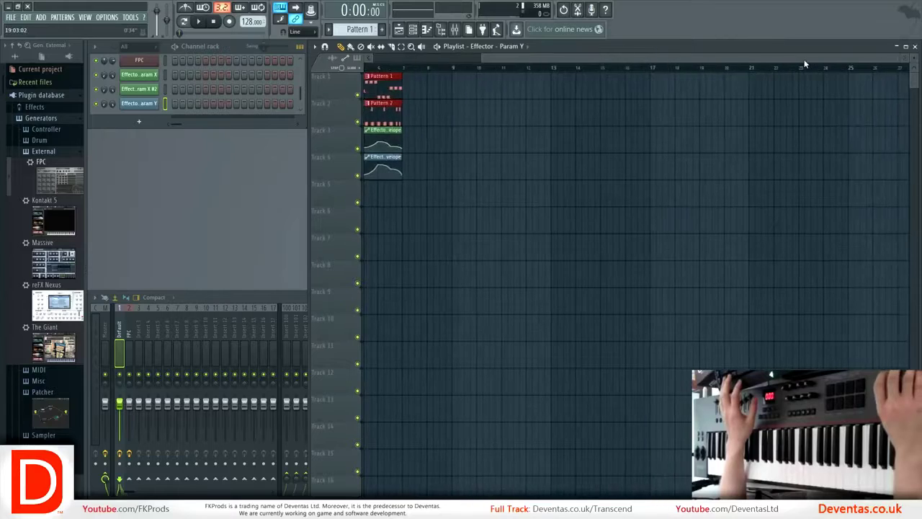
pyautogui.hscroll(-8, 805, 62)
pyautogui.hscroll(4, 805, 65)
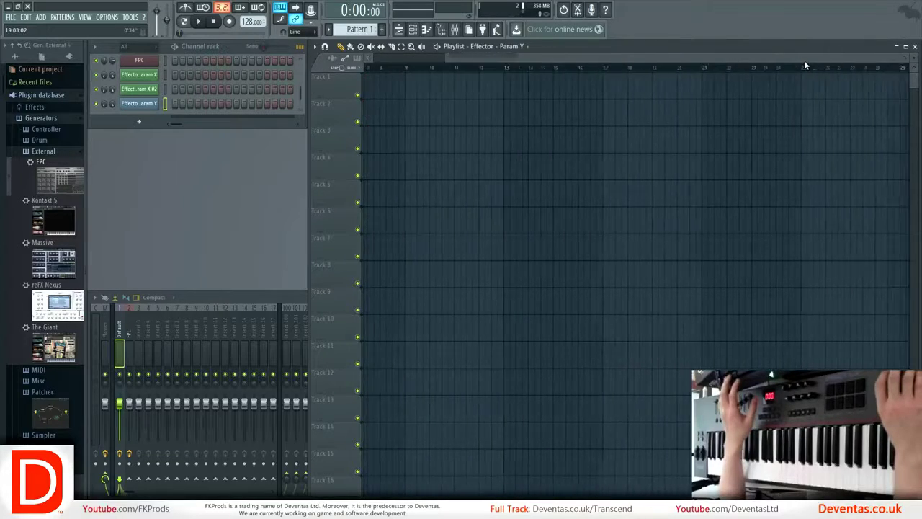
pyautogui.hscroll(-8, 805, 64)
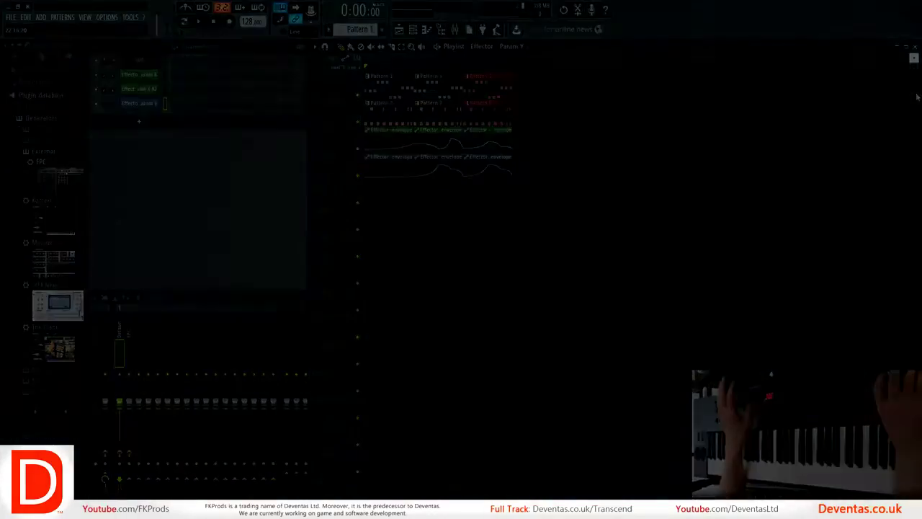
# - Adjust the playlist zoom to the arranged clips and enlarge the channel rack to fit all its channels
pyautogui.moveTo(912, 73)
pyautogui.mouseDown()
pyautogui.moveTo(913, 57)
pyautogui.moveTo(914, 71)
pyautogui.mouseUp()
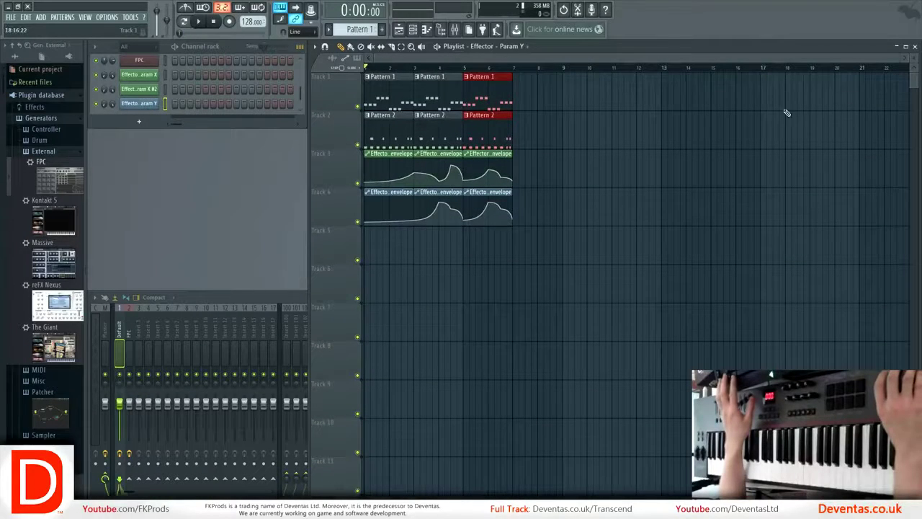
pyautogui.scroll(1, 551, 226)
pyautogui.scroll(-4, 547, 229)
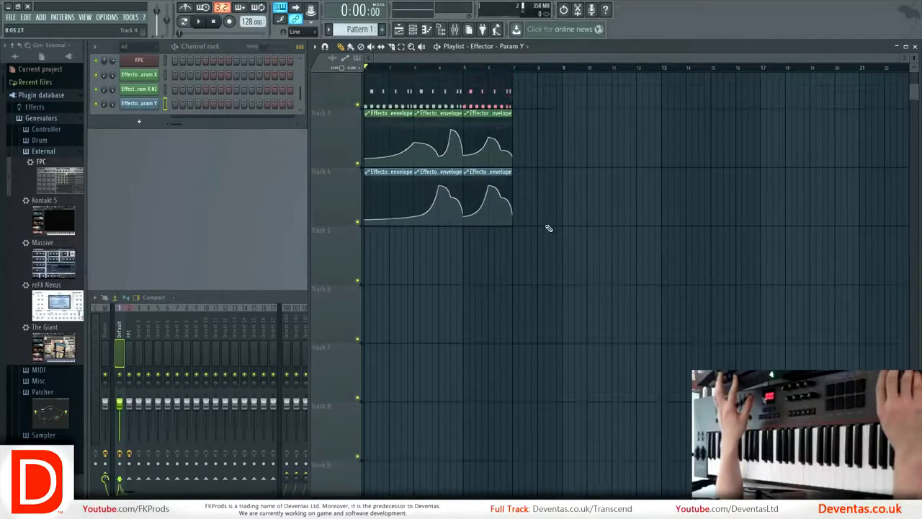
pyautogui.scroll(-1, 548, 228)
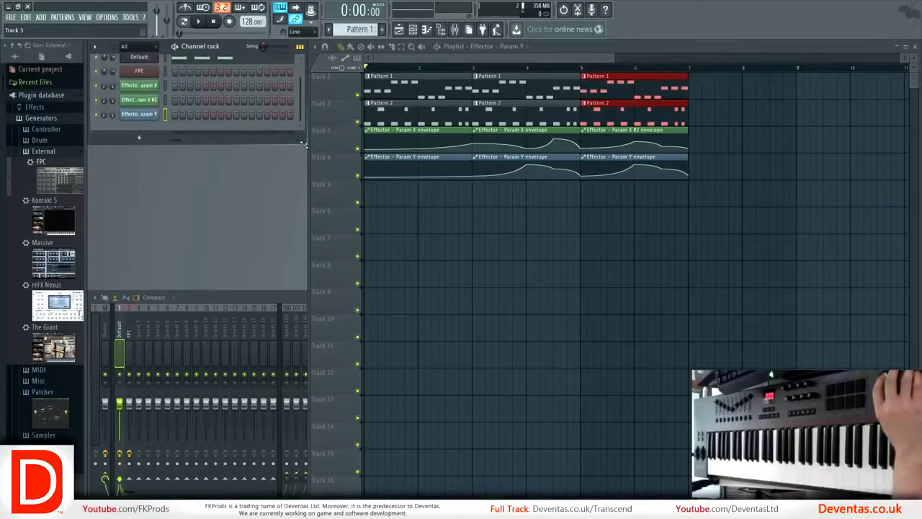
pyautogui.moveTo(303, 144); pyautogui.dragTo(303, 158)
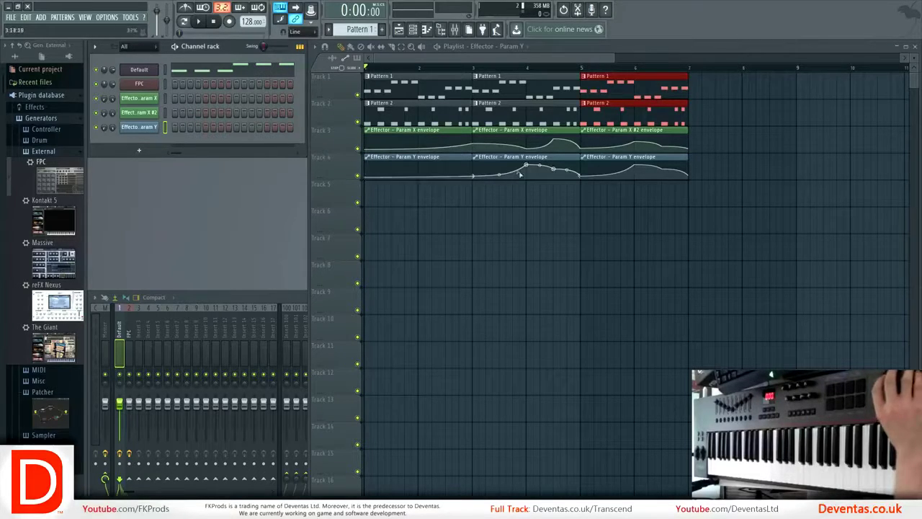
# - Review the general system settings and the file settings for autosave, plugin and browser search folders, and close the settings
pyautogui.click(109, 17)
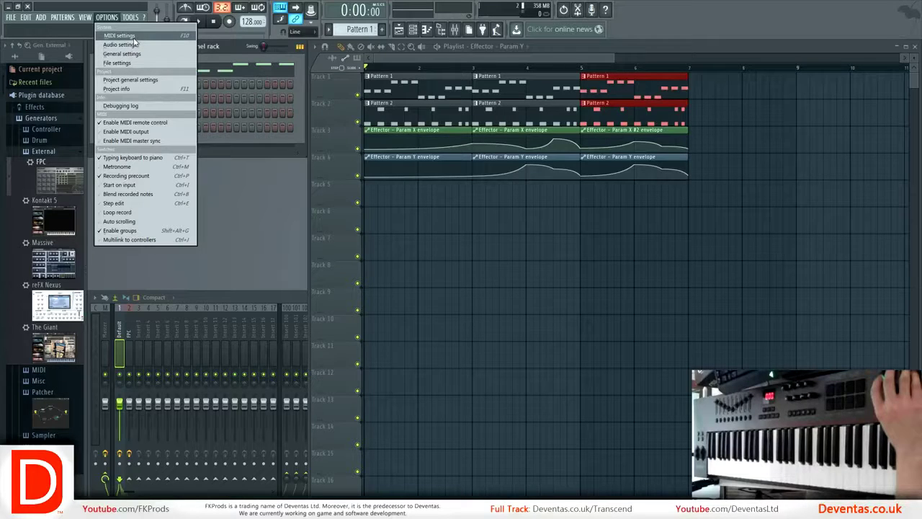
pyautogui.click(123, 53)
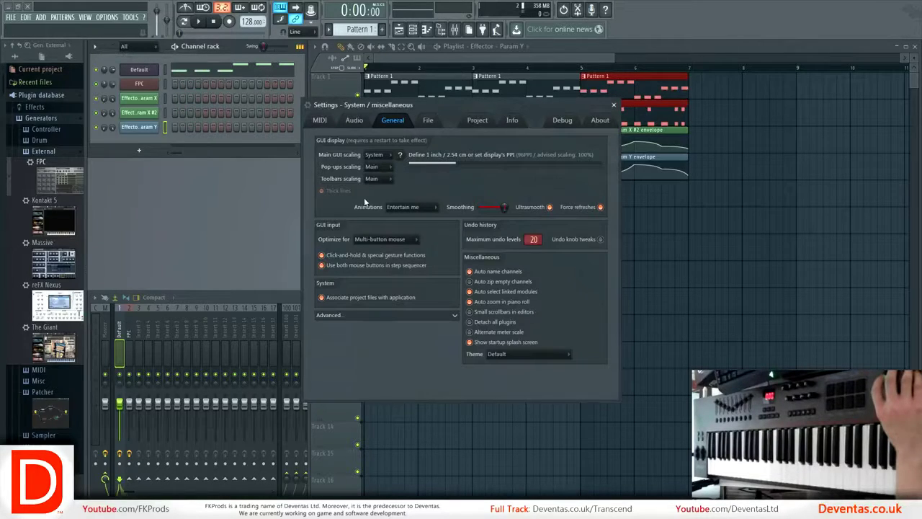
pyautogui.click(429, 120)
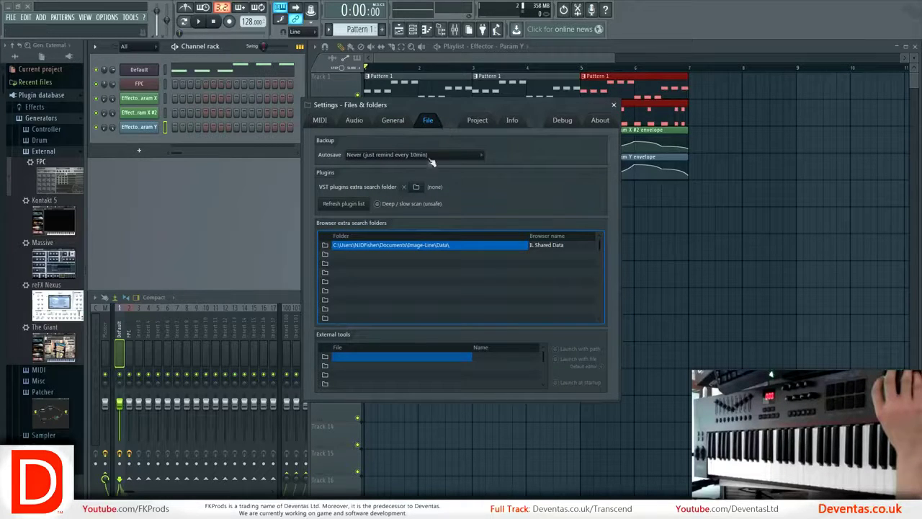
pyautogui.click(613, 104)
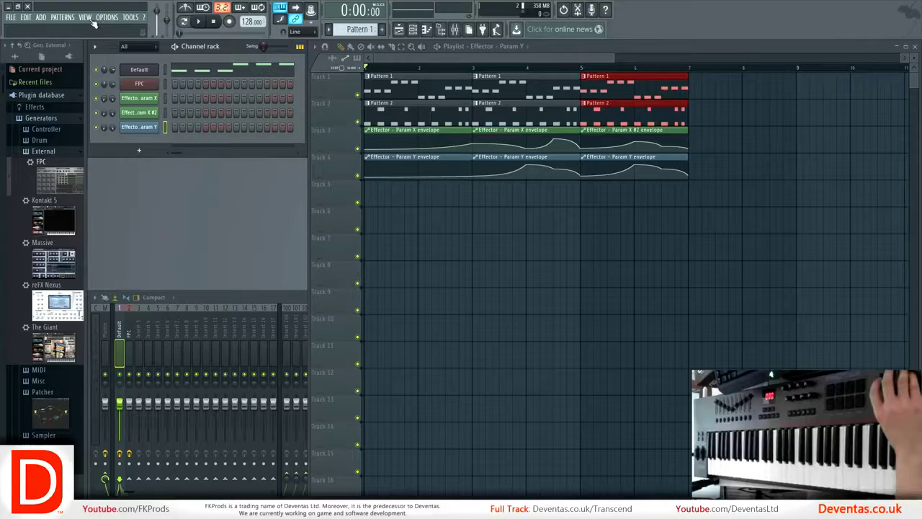
# - Browse all installed plugins and look through the VST generators list, collapsing it again
pyautogui.click(41, 17)
pyautogui.moveTo(45, 27)
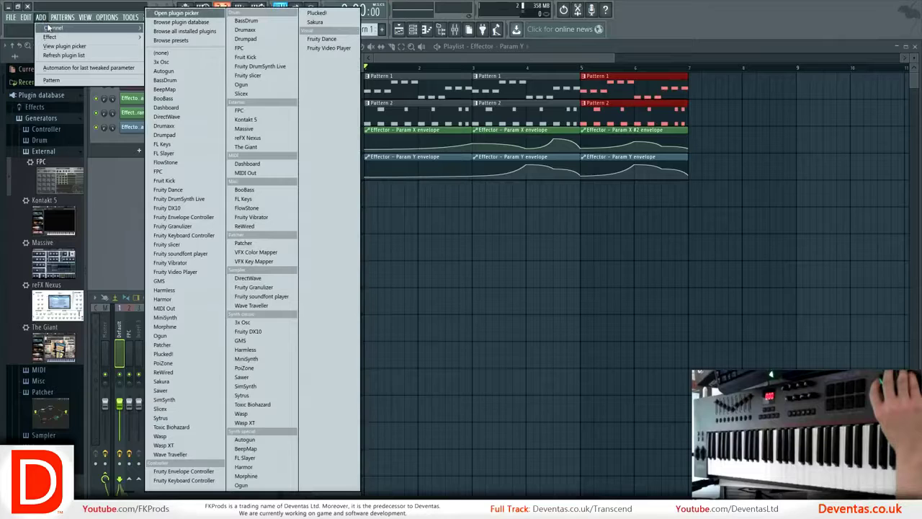
pyautogui.click(182, 32)
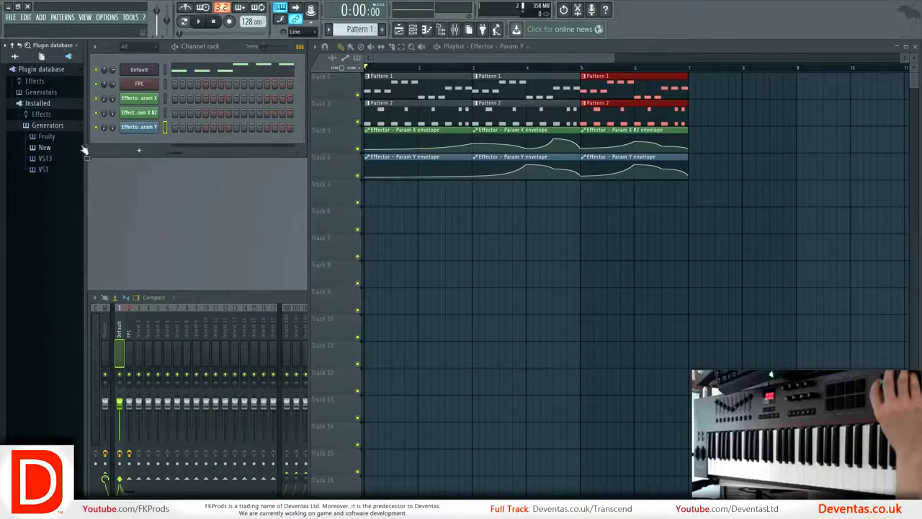
pyautogui.click(44, 169)
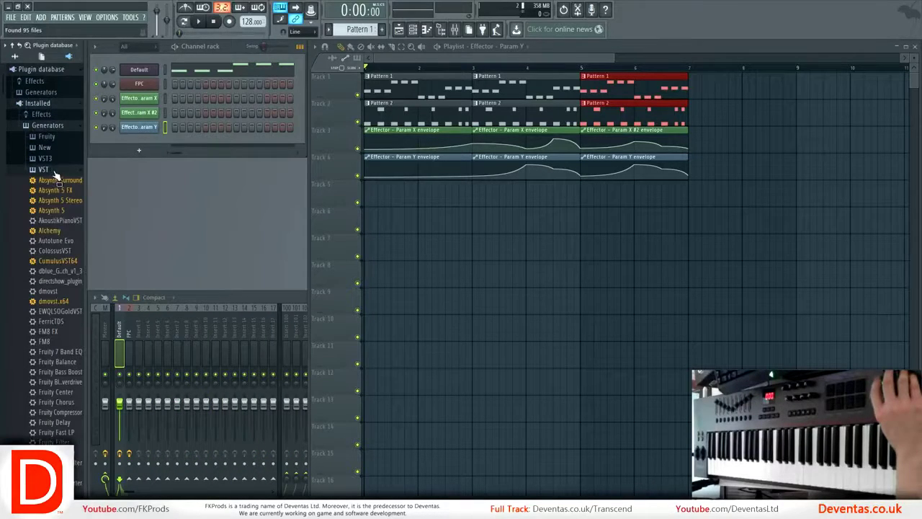
pyautogui.scroll(-10, 56, 180)
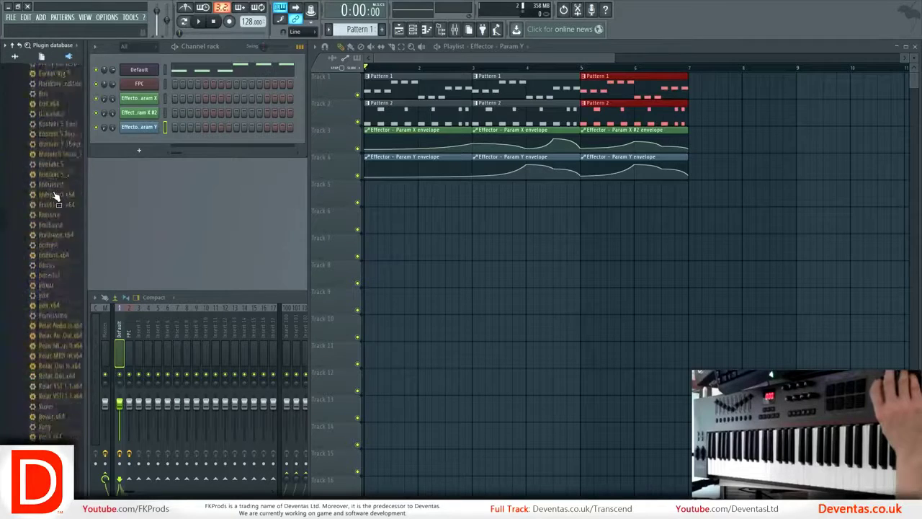
pyautogui.scroll(10, 56, 191)
pyautogui.click(57, 170)
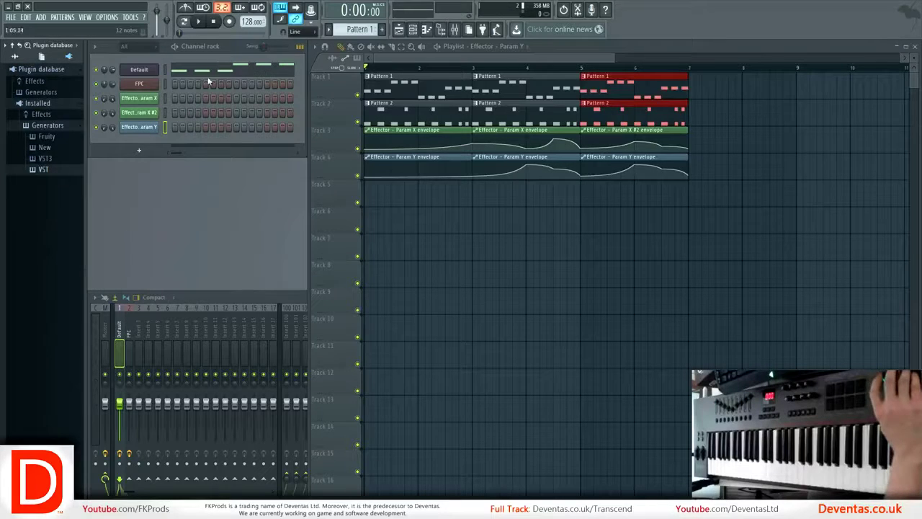
# - Show the Vengeance browser snapshot and look through its sample folders
pyautogui.click(63, 46)
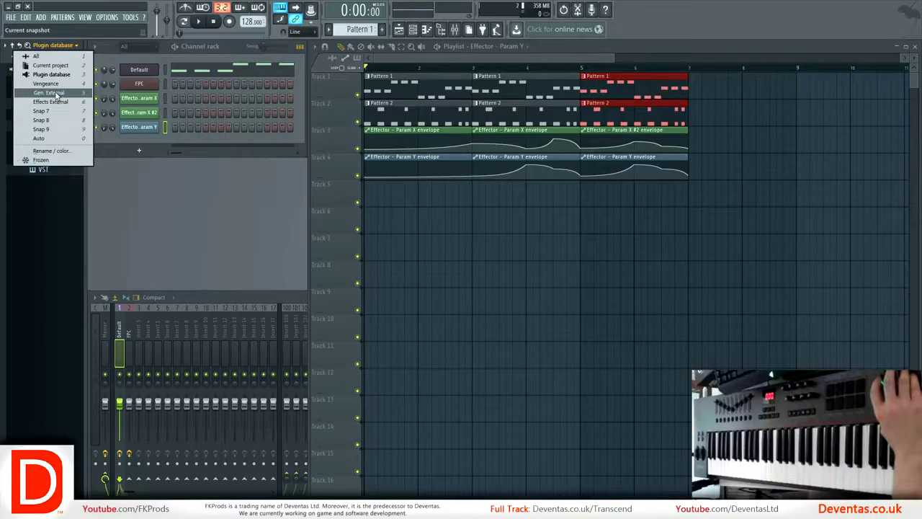
pyautogui.click(51, 85)
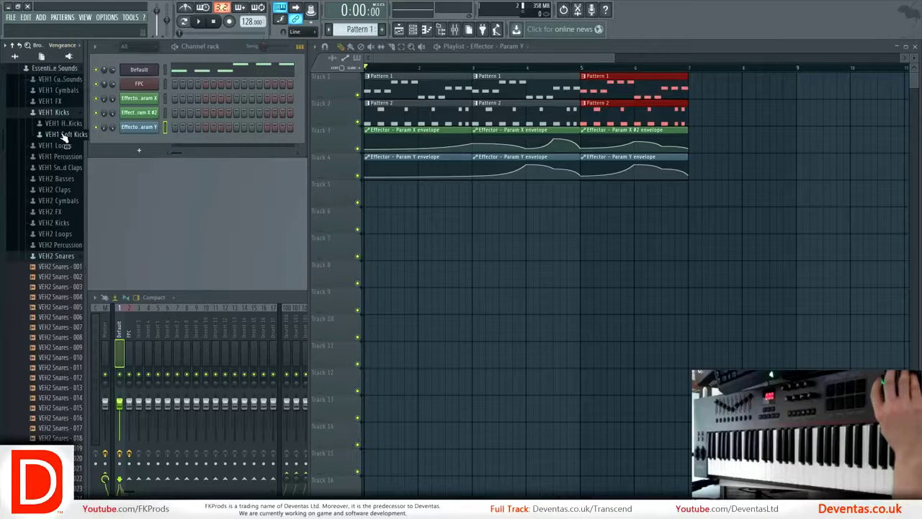
pyautogui.scroll(5, 57, 138)
pyautogui.scroll(1, 58, 173)
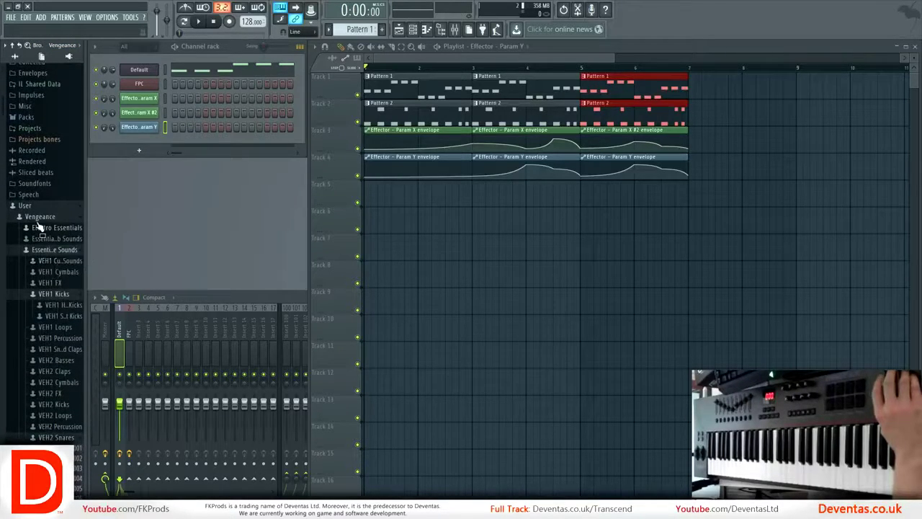
pyautogui.scroll(-3, 41, 216)
pyautogui.scroll(10, 40, 220)
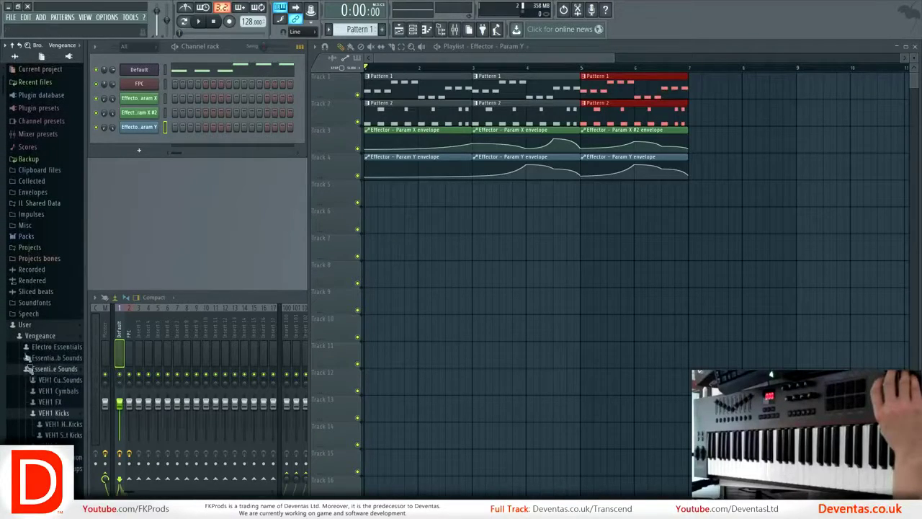
# - Switch the browser to the Snap 7 snapshot and expand its Plugin presets and Mixer presets folders
pyautogui.click(62, 45)
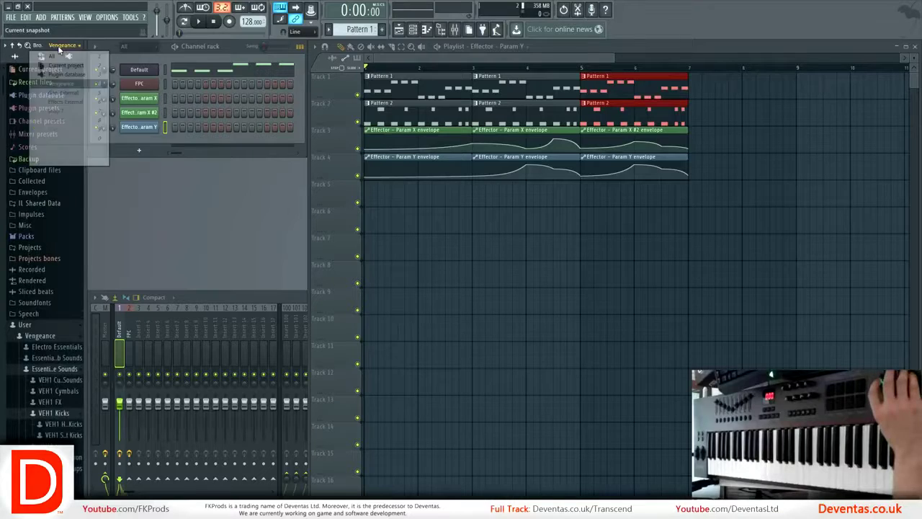
pyautogui.click(56, 111)
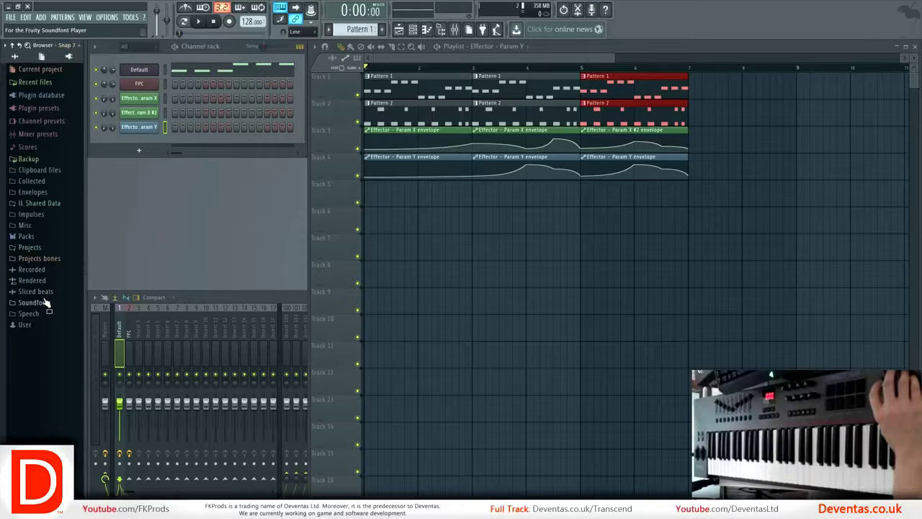
pyautogui.click(39, 109)
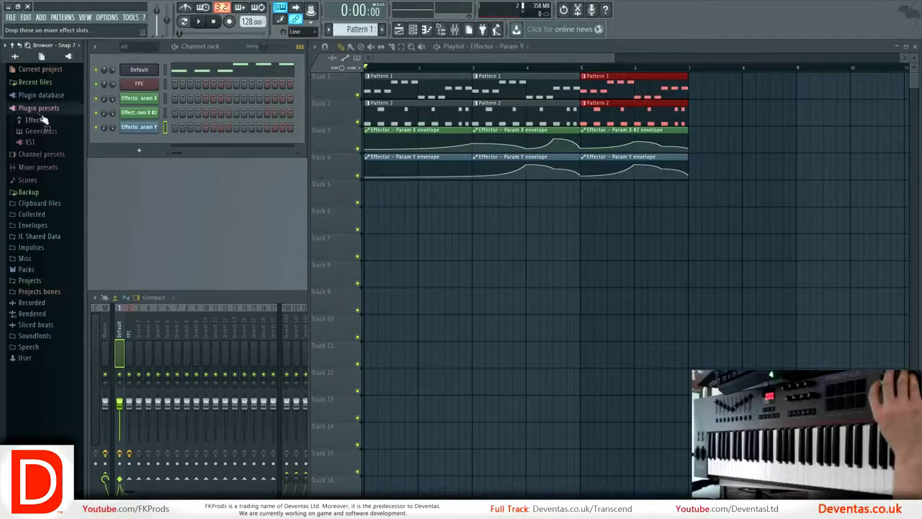
pyautogui.click(41, 167)
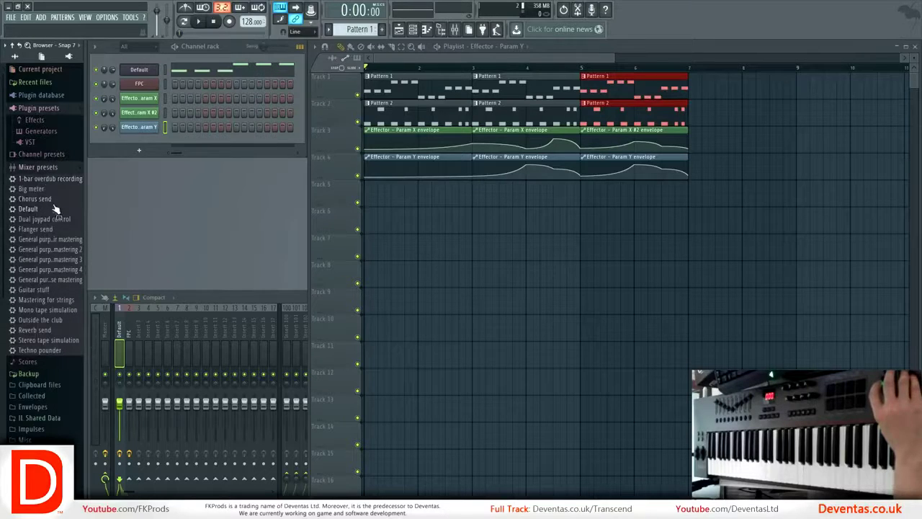
# - Rename browser snapshot 7 as Mixer Presets
pyautogui.click(69, 49)
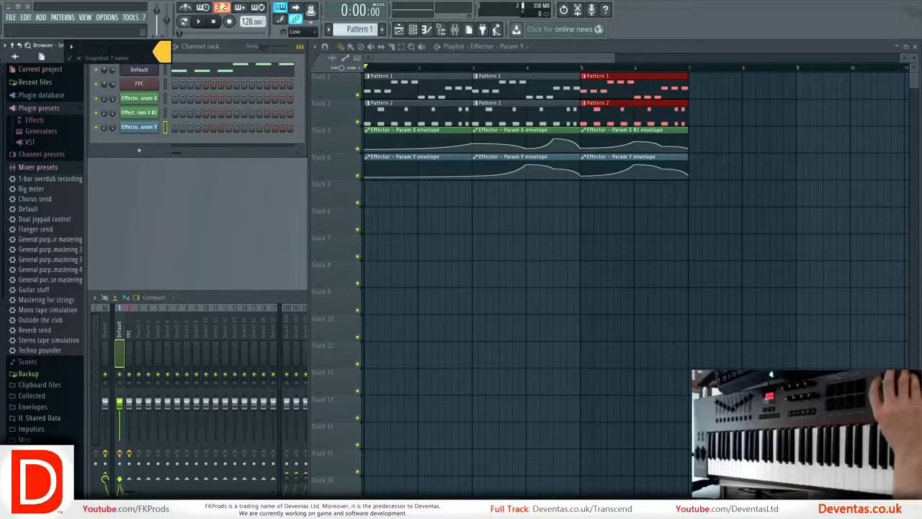
pyautogui.write('Mix')
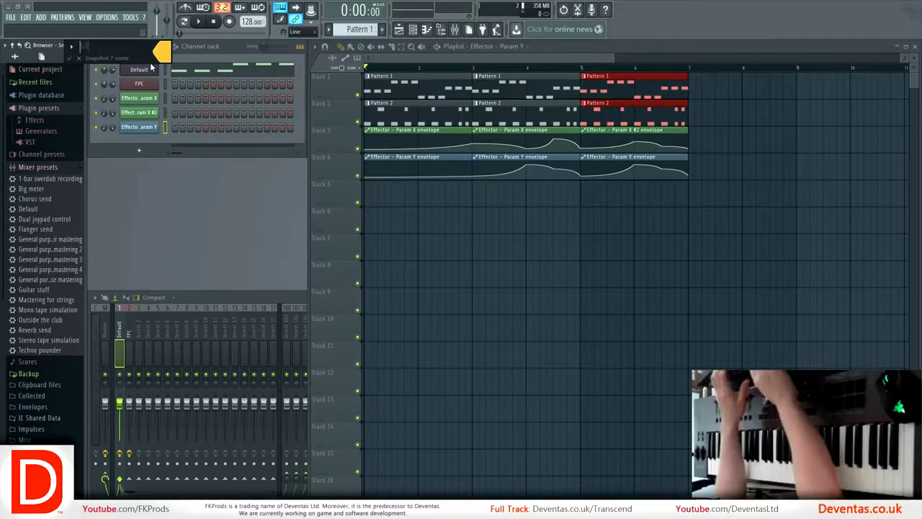
pyautogui.write('er')
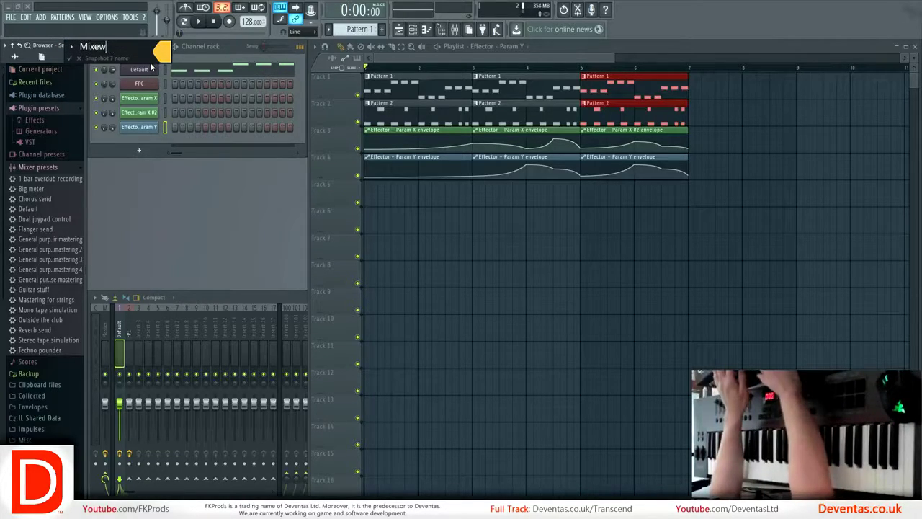
pyautogui.write(' Presets')
pyautogui.press('Return')
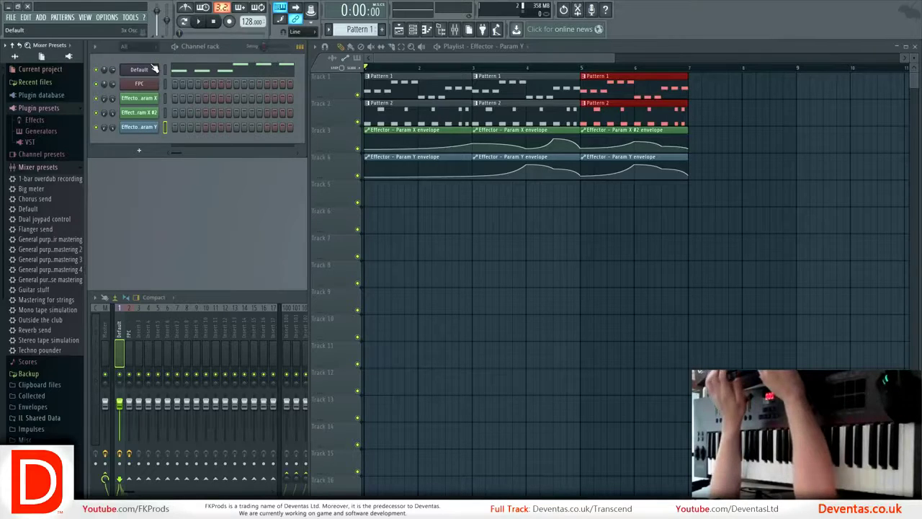
# - Choose the Gen. External browser snapshot, bring the playlist forward and open the Hardcore Kicks VST free edition channel
pyautogui.click(69, 45)
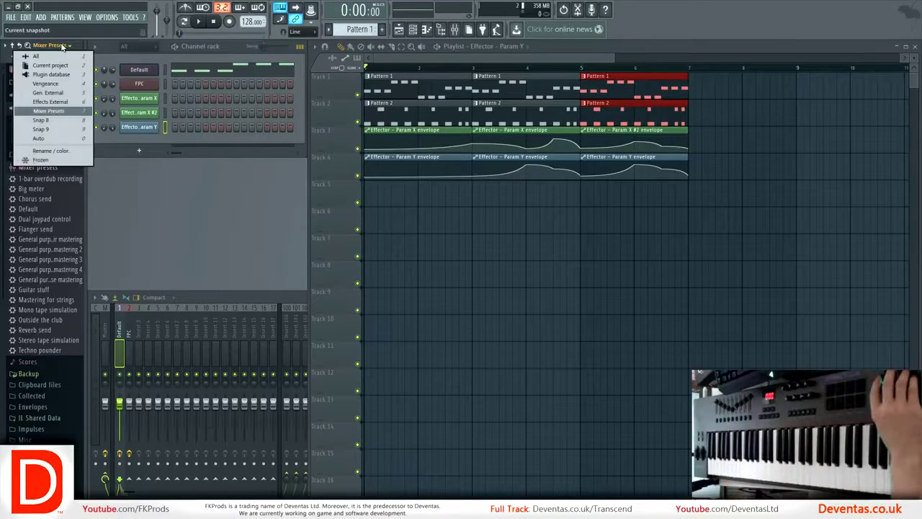
pyautogui.click(50, 93)
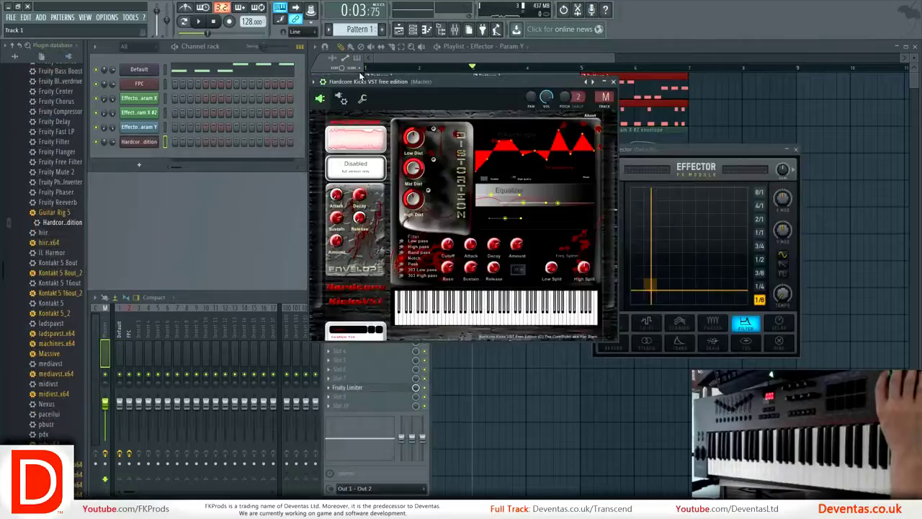
pyautogui.click(360, 75)
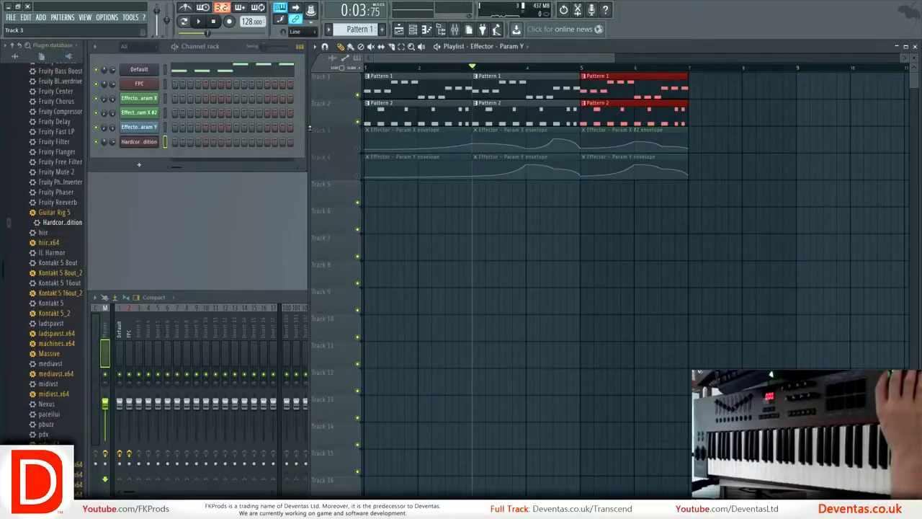
pyautogui.click(139, 141)
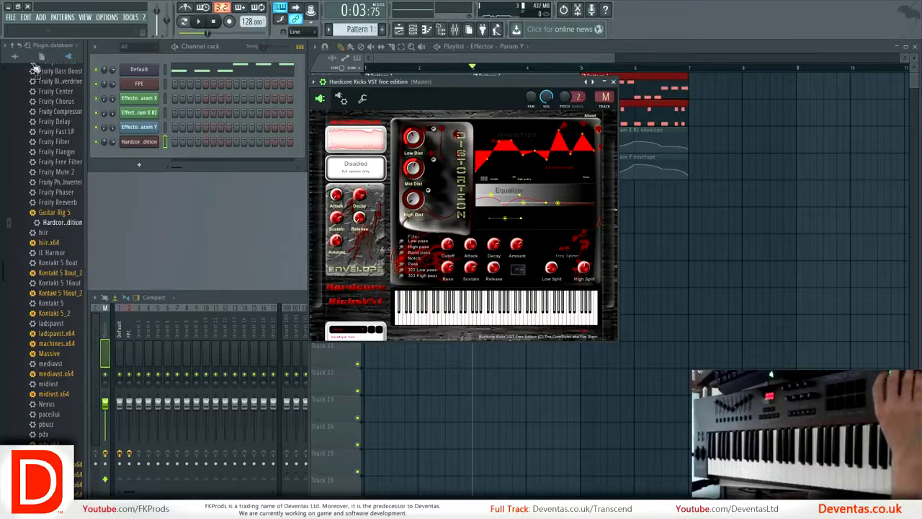
# - Display the Gen. External snapshot and add Hardcore Kicks VST free edition to the plugin database's External subcategory as a favorite
pyautogui.click(54, 45)
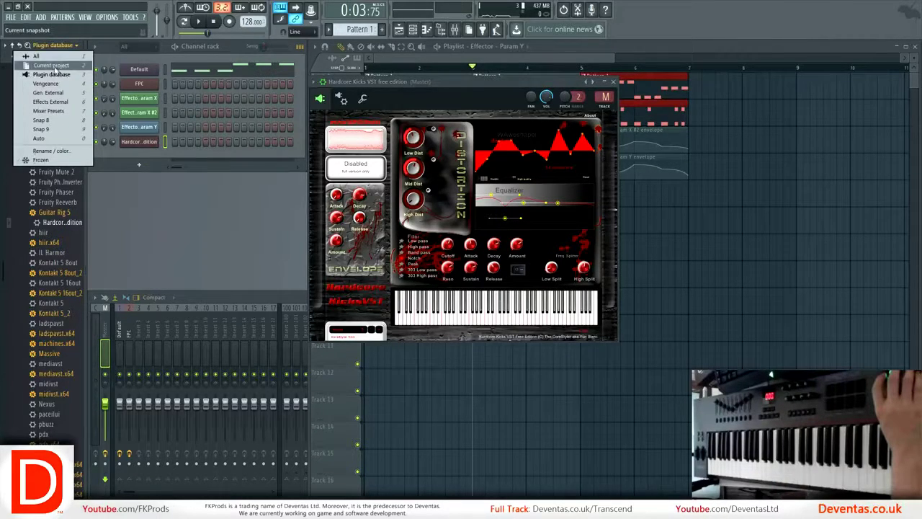
pyautogui.click(48, 92)
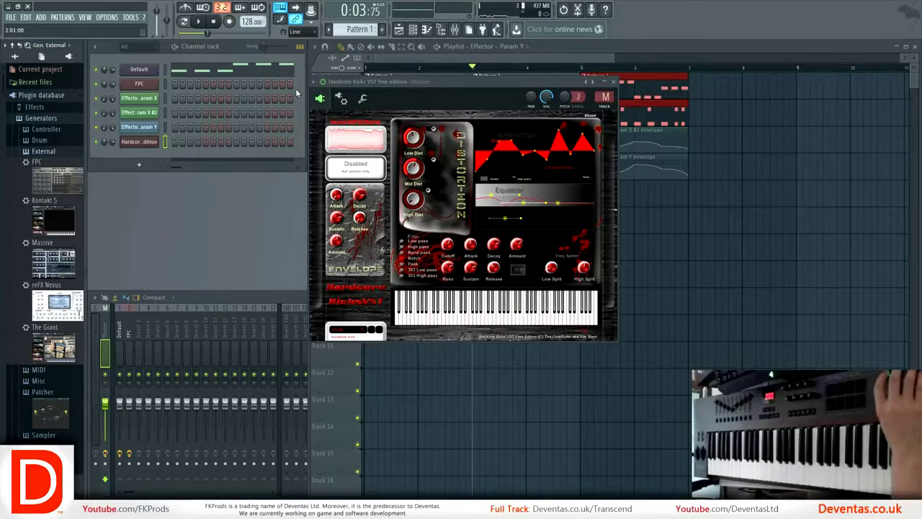
pyautogui.click(323, 82)
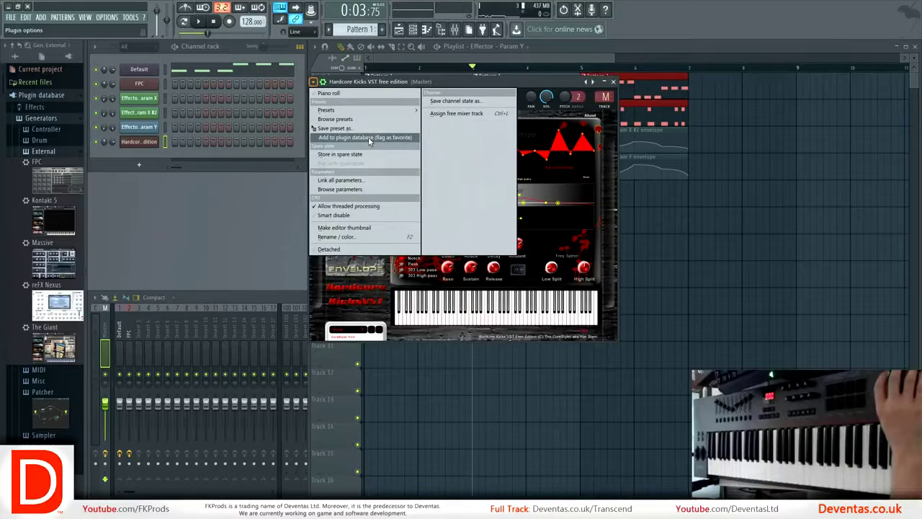
pyautogui.click(368, 137)
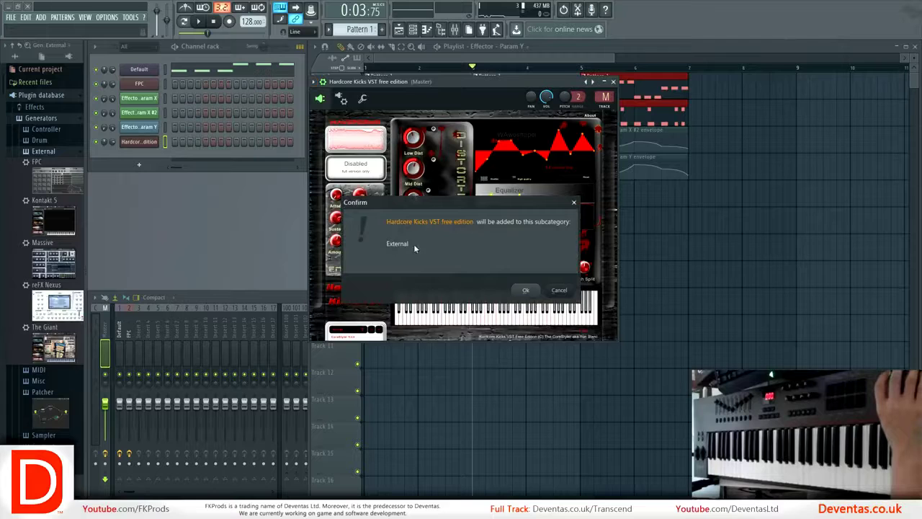
pyautogui.click(527, 290)
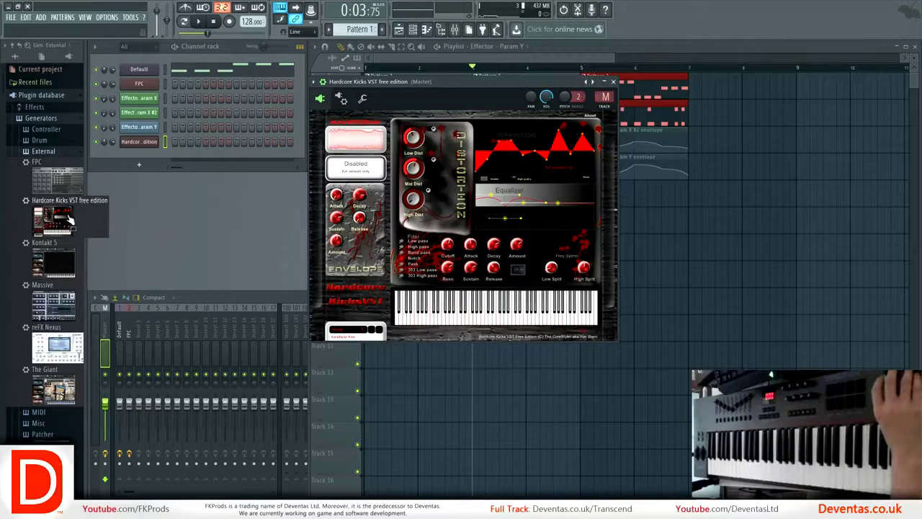
pyautogui.moveTo(32, 206); pyautogui.dragTo(32, 204)
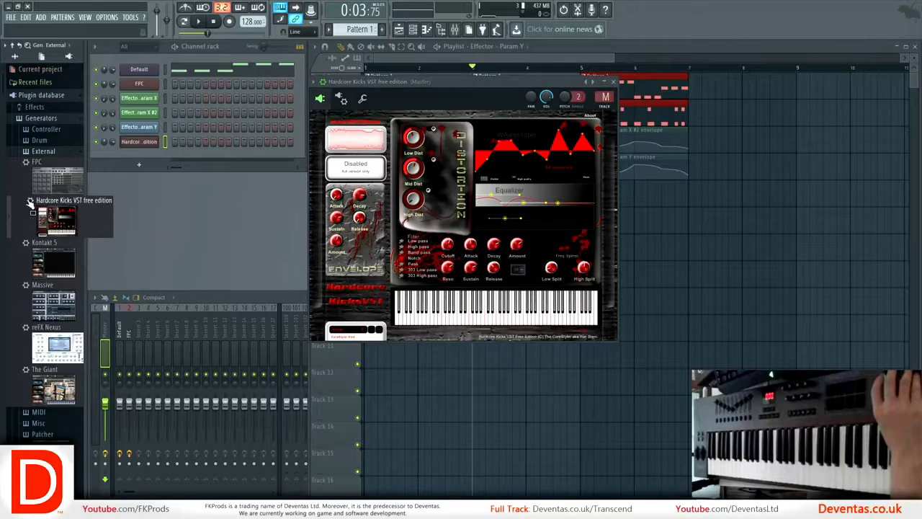
pyautogui.rightClick(30, 203)
pyautogui.click(20, 208)
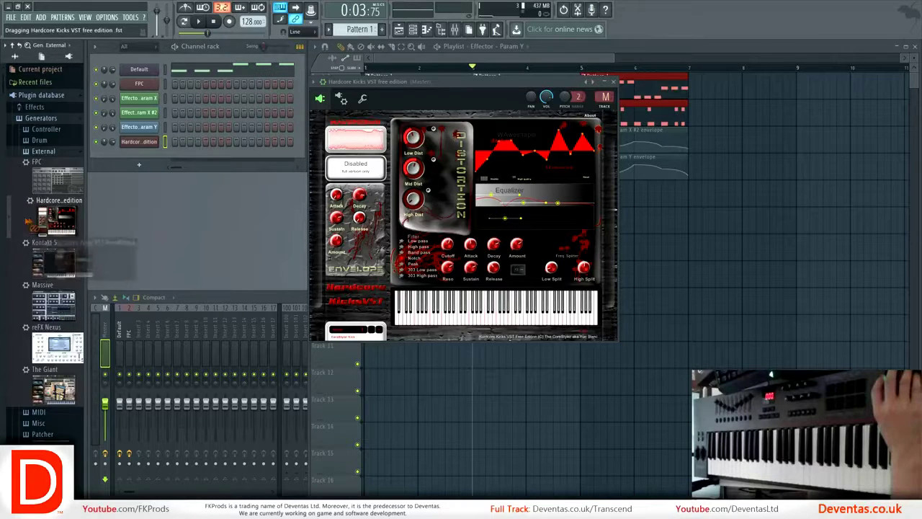
pyautogui.rightClick(32, 201)
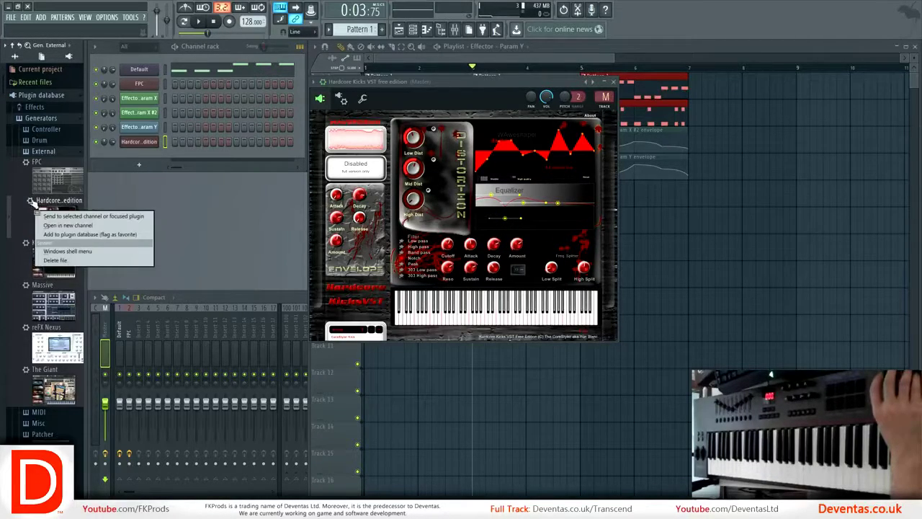
pyautogui.click(28, 205)
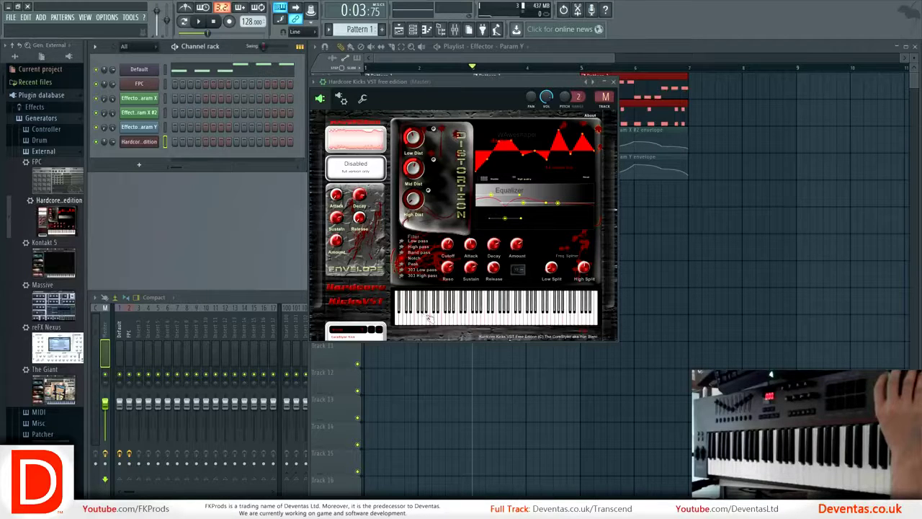
# - Switch to Windows Explorer and open Data\Patches\Plugin database\Generators\External inside the FL Studio 12 folder
pyautogui.click(512, 508)
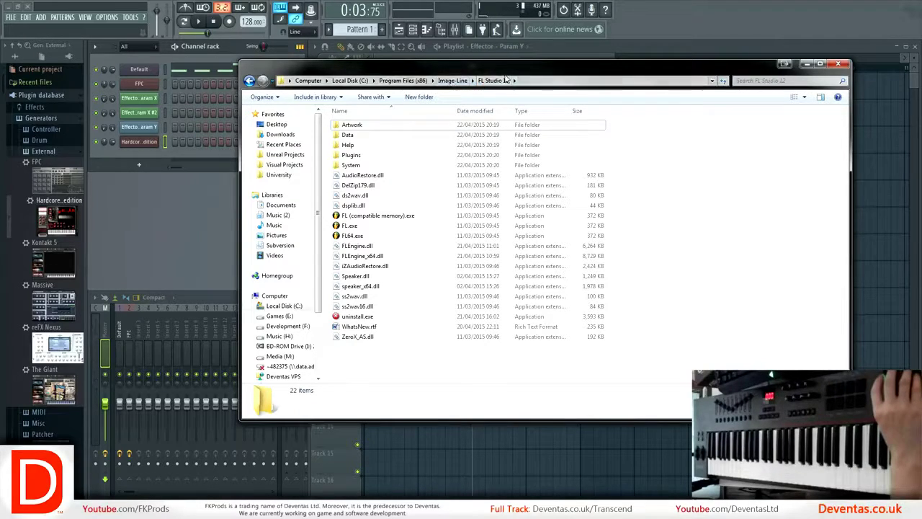
pyautogui.doubleClick(367, 140)
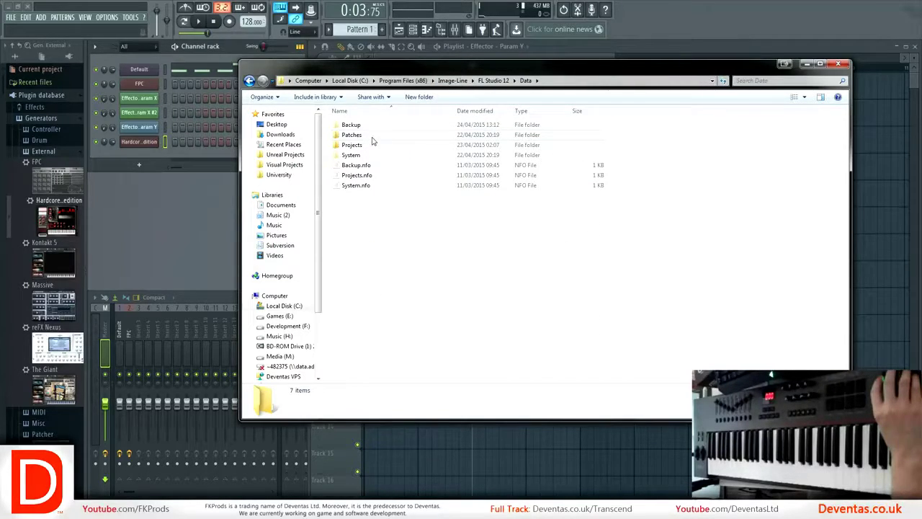
pyautogui.doubleClick(373, 136)
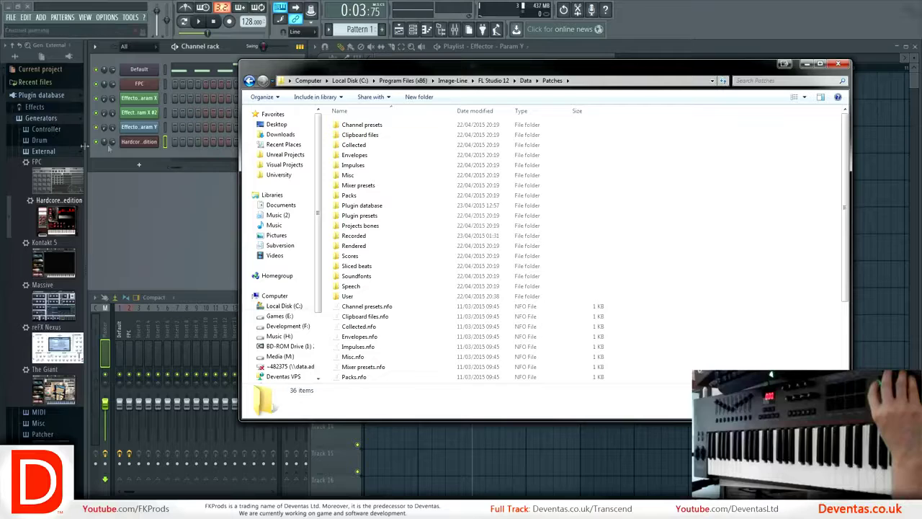
pyautogui.doubleClick(360, 206)
pyautogui.doubleClick(379, 138)
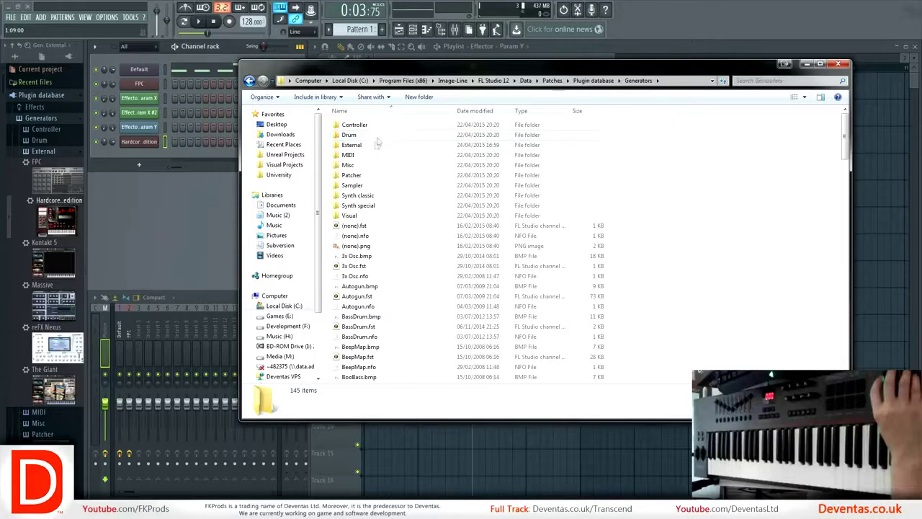
pyautogui.doubleClick(372, 146)
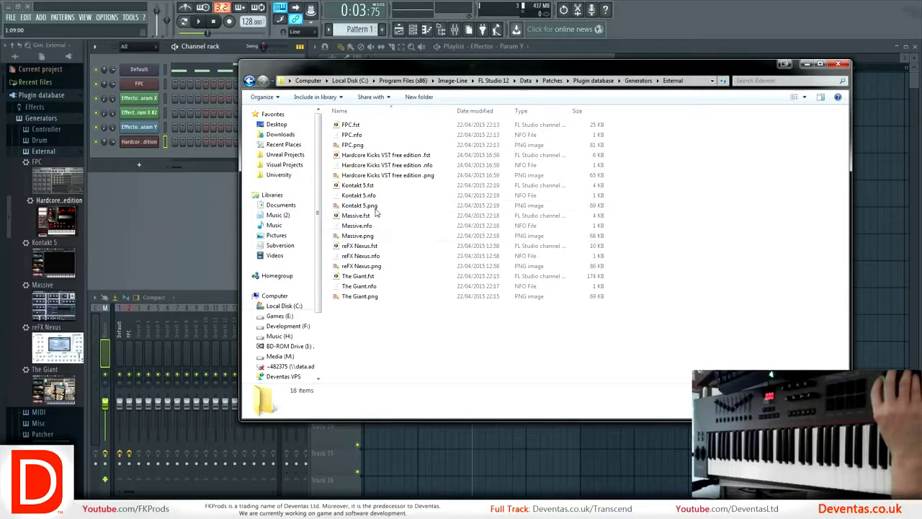
# - Rename the Hardcore Kicks VST free edition .fst, .nfo and .png files as Hardcore 1, keeping their extensions
pyautogui.click(386, 156)
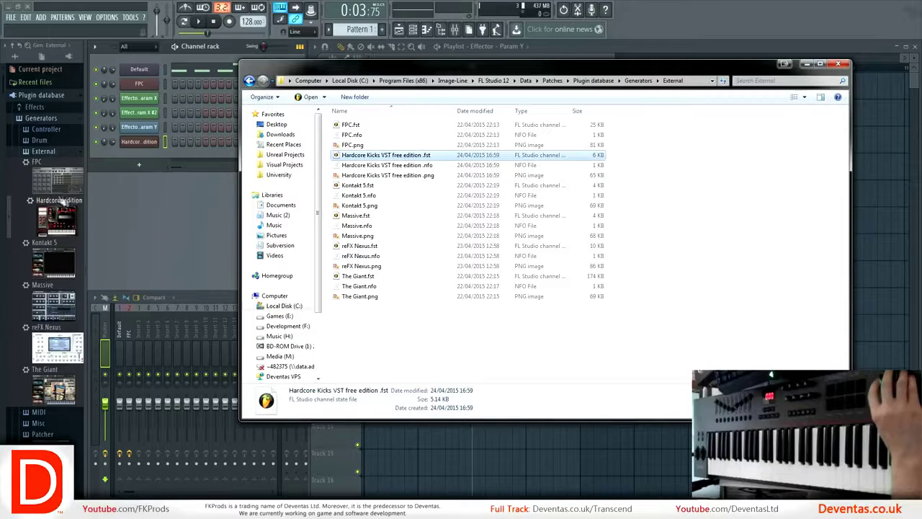
pyautogui.click(390, 155)
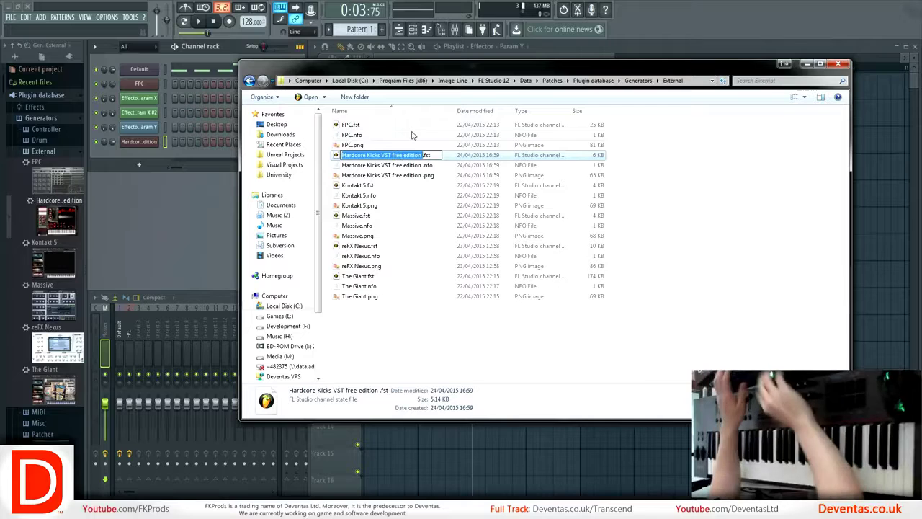
pyautogui.write('Hard')
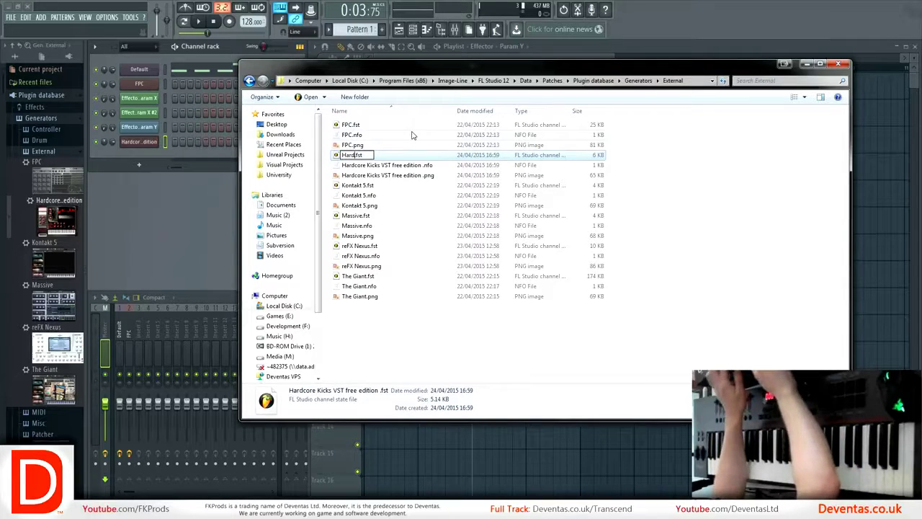
pyautogui.write('core 1')
pyautogui.press('Return')
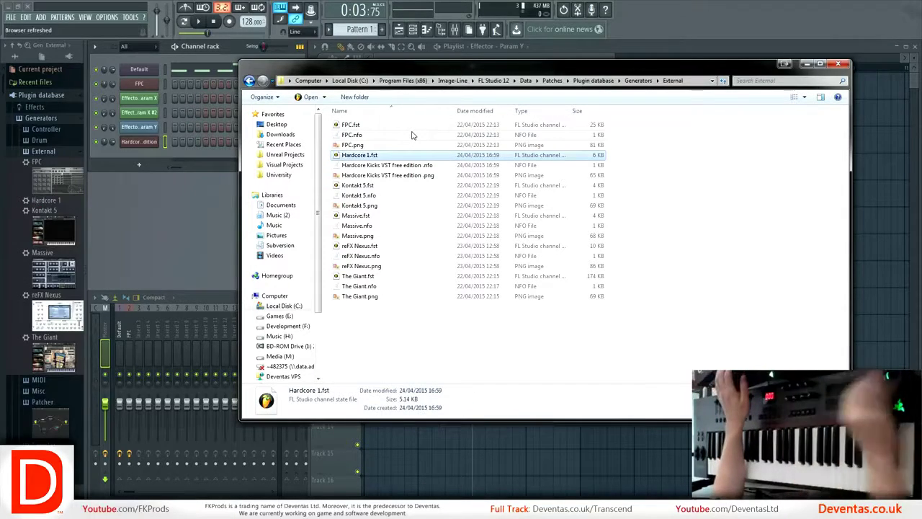
pyautogui.click(370, 166)
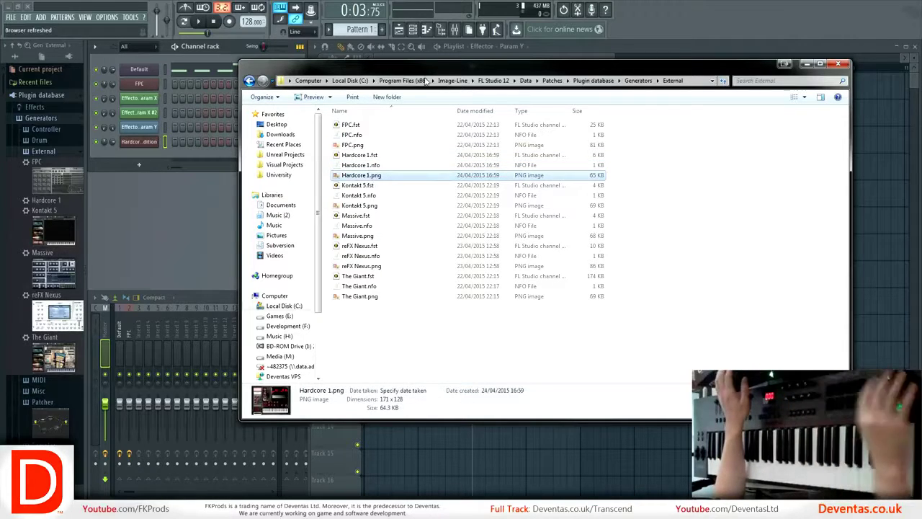
# - Open Hardcore 1.nfo in Notepad for editing and change the image name in its Bitmap entry to Hardcore 1
pyautogui.click(359, 167)
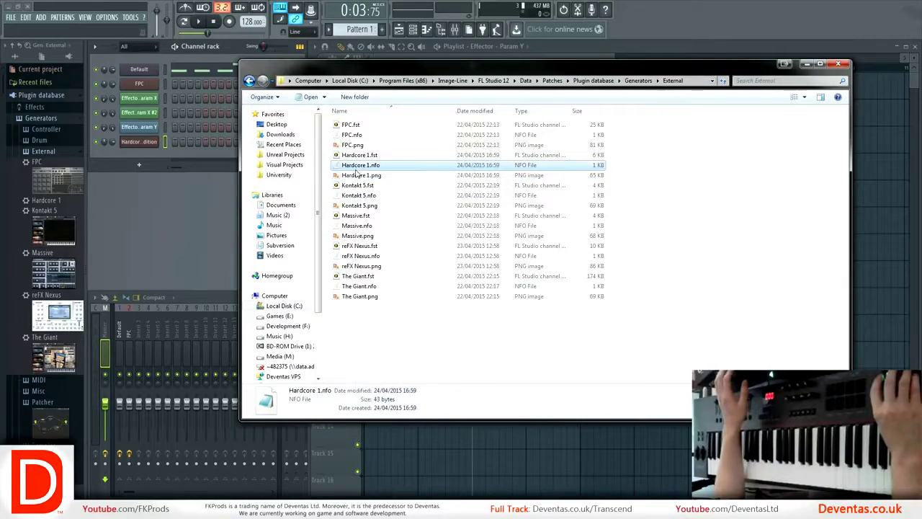
pyautogui.rightClick(358, 171)
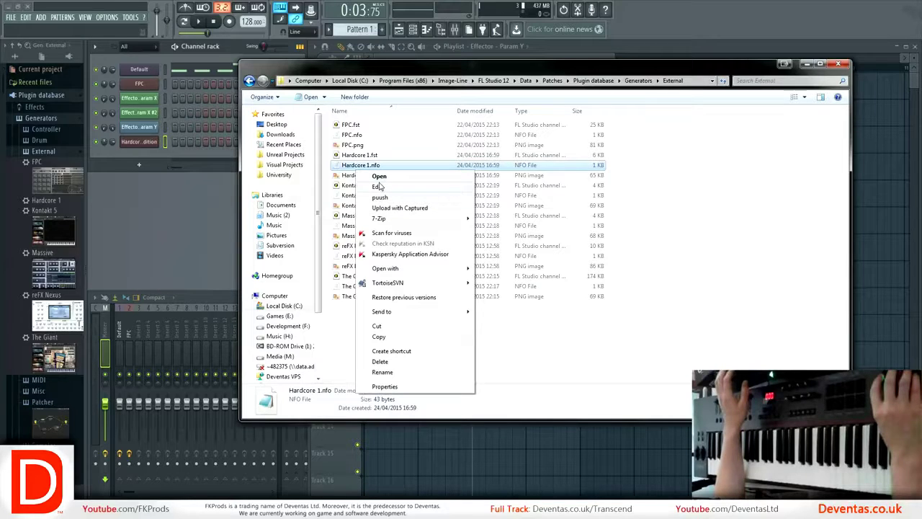
pyautogui.click(377, 187)
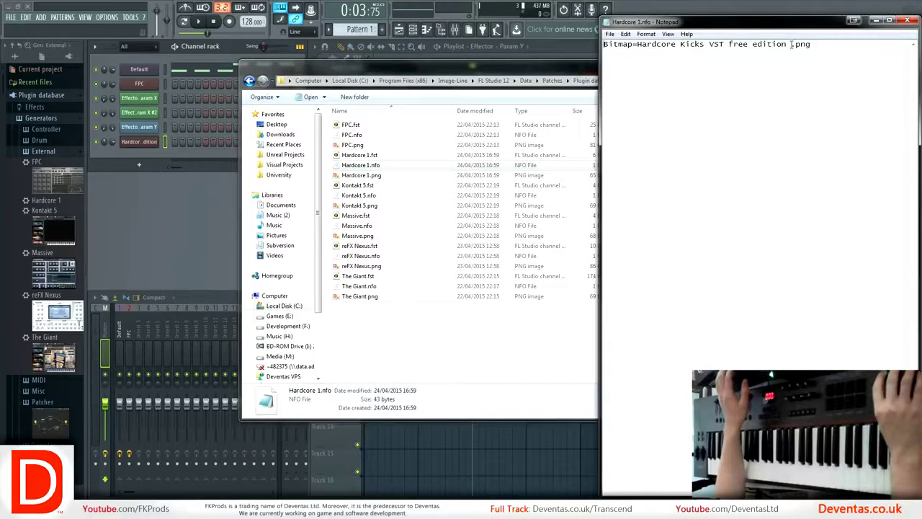
pyautogui.moveTo(791, 45); pyautogui.dragTo(701, 50)
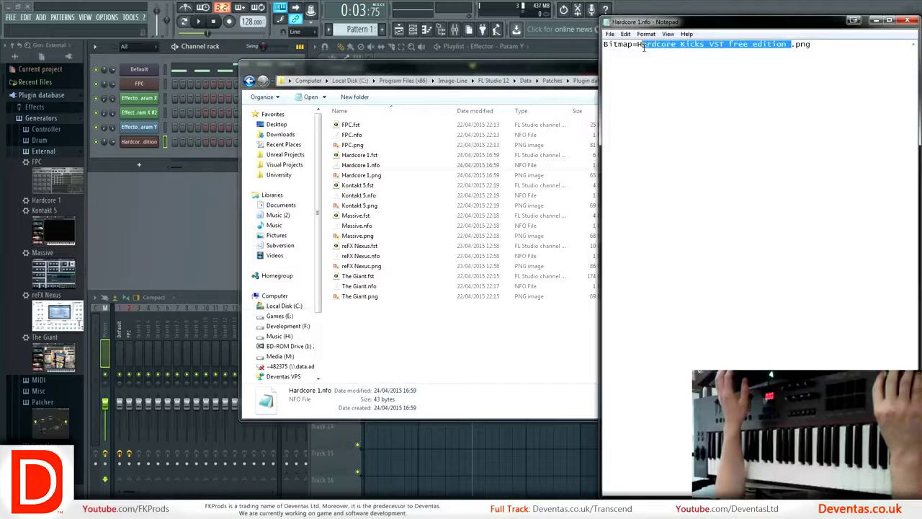
pyautogui.write('Hardcor')
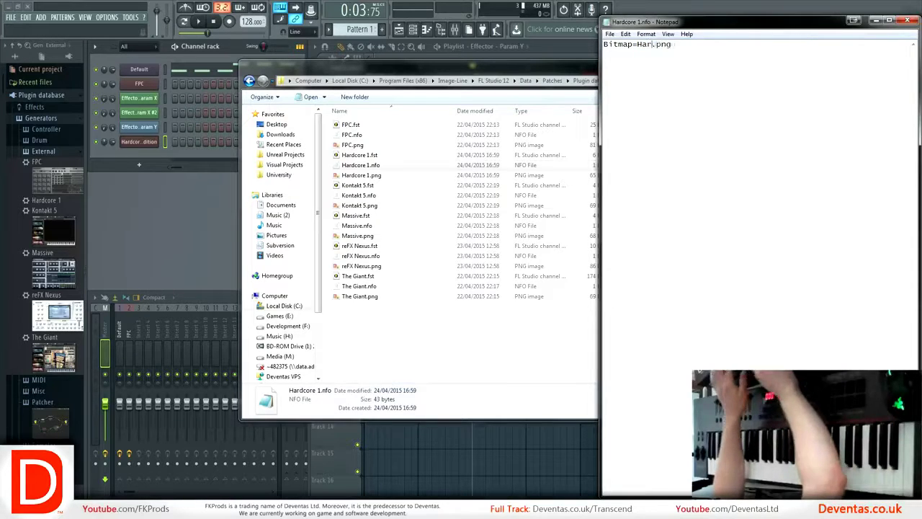
pyautogui.write('e 1')
pyautogui.press('Return')
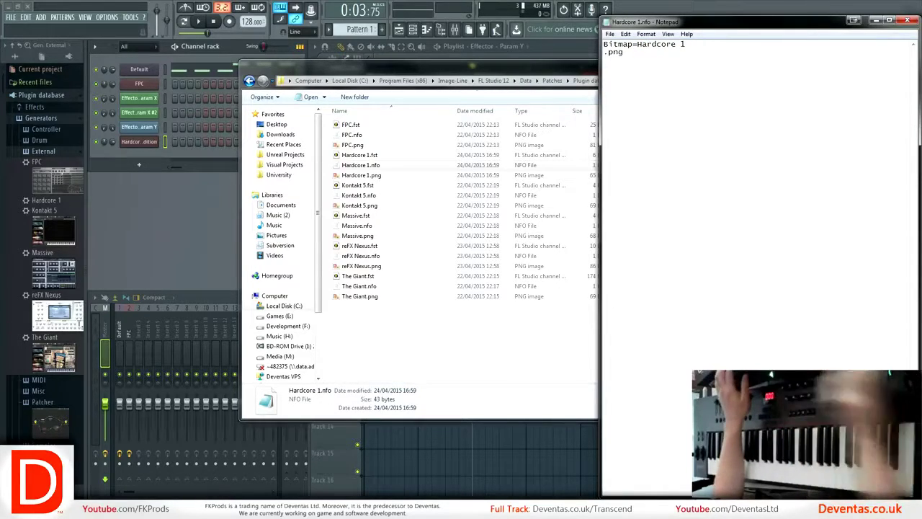
# - Remove the line break in Hardcore 1.nfo so it reads Bitmap=Hardcore 1.png, and save and close the file
pyautogui.press('BackSpace')
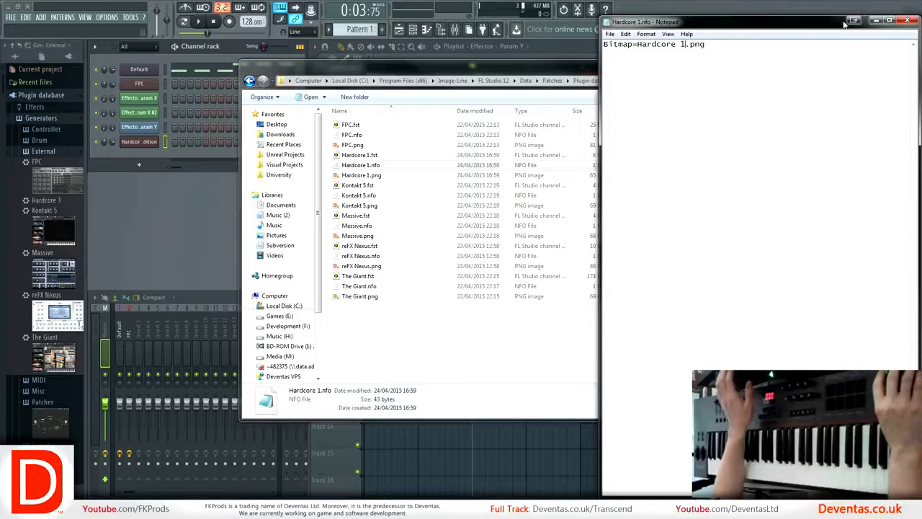
pyautogui.hotkey('ctrl', 's')
pyautogui.click(906, 20)
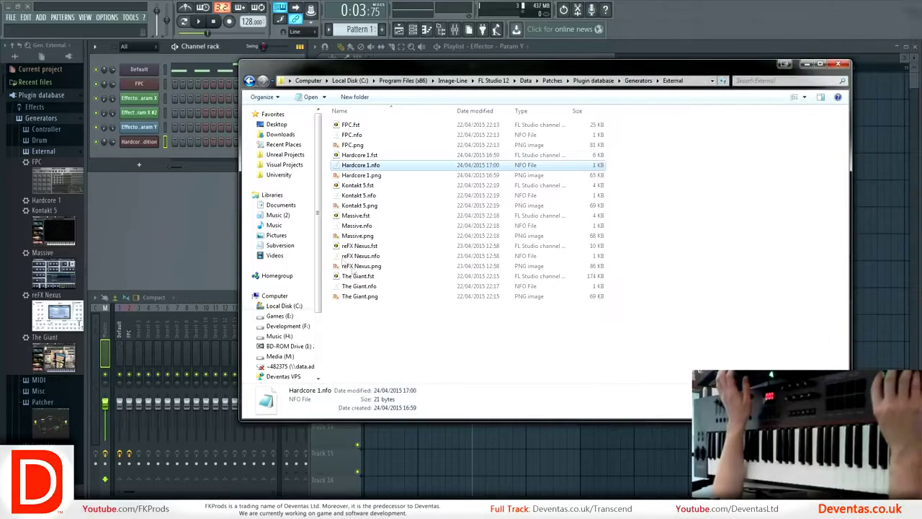
# - Load Hardcore 1 from the plugin database onto the Hardcore Kicks channel and add the plugin to the External subcategory
pyautogui.click(44, 160)
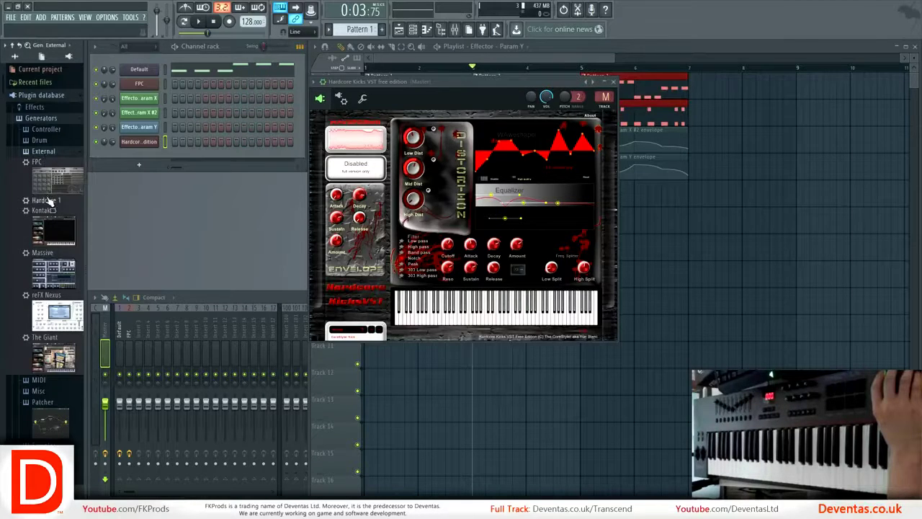
pyautogui.moveTo(46, 201); pyautogui.dragTo(137, 142)
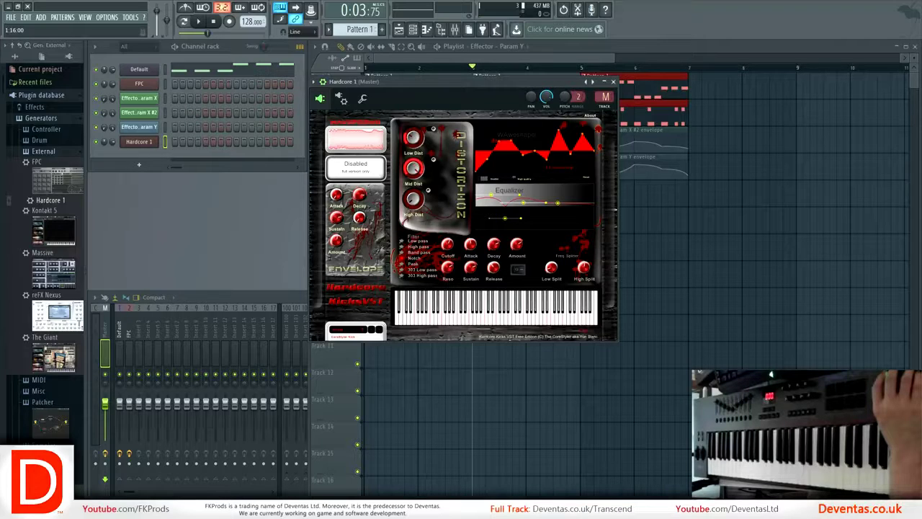
pyautogui.click(323, 81)
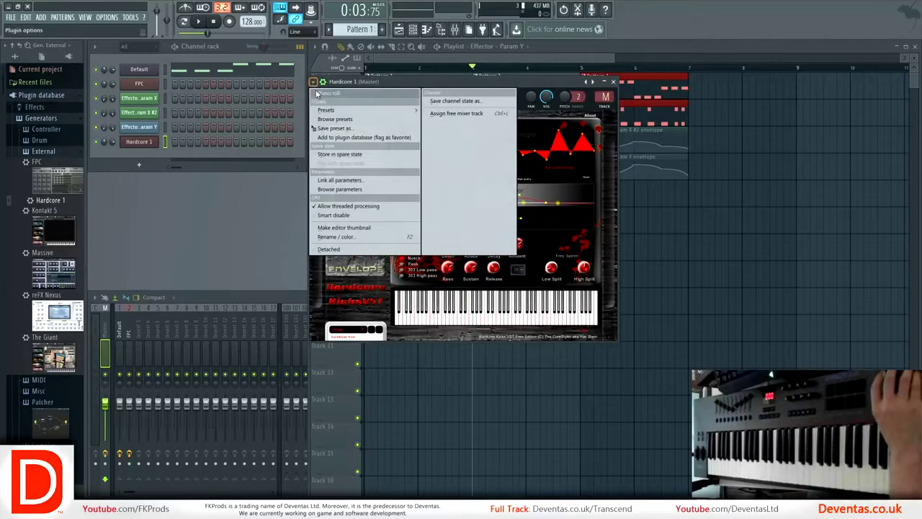
pyautogui.click(336, 143)
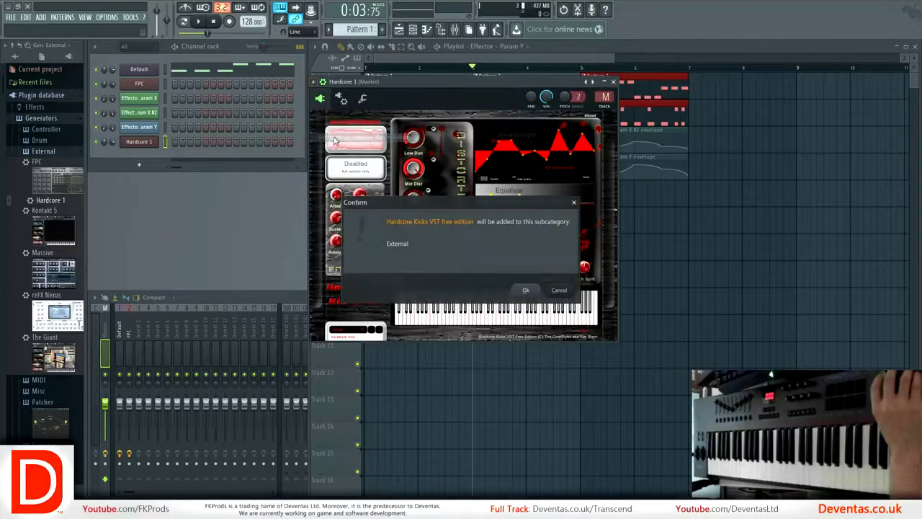
pyautogui.click(526, 290)
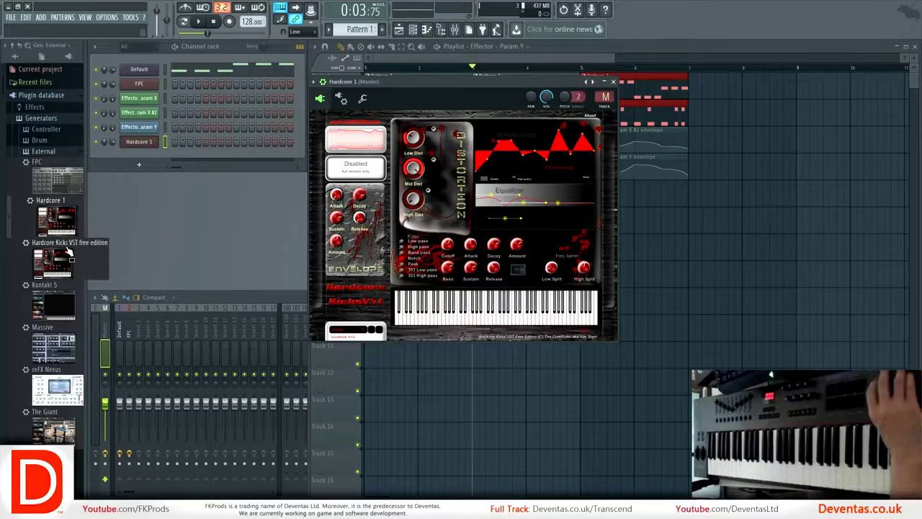
# - Add a channel from the Hardcore Kicks VST free edition database entry and check its .fst file in the External folder
pyautogui.moveTo(61, 257); pyautogui.dragTo(135, 163)
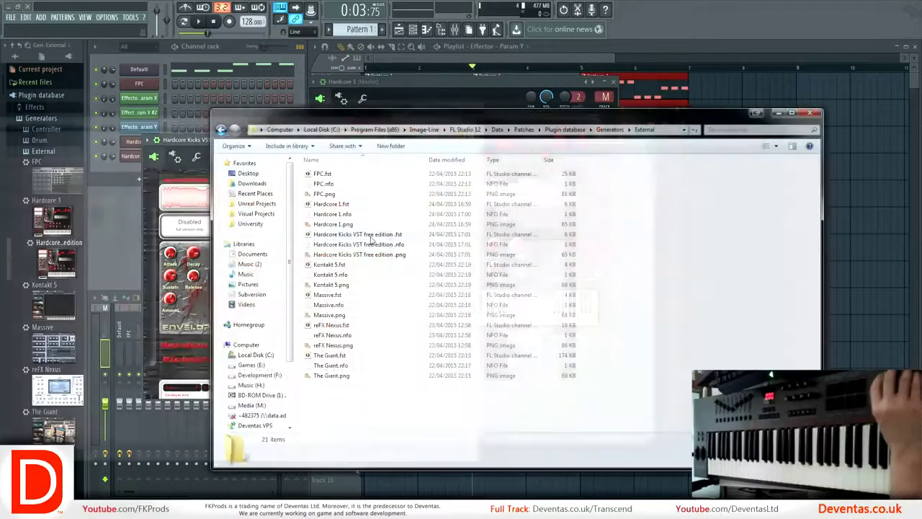
pyautogui.click(371, 235)
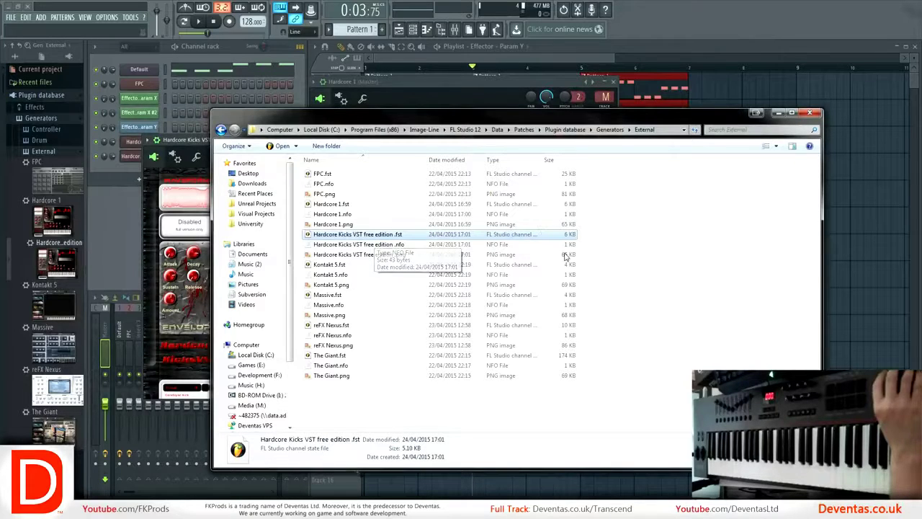
pyautogui.click(809, 112)
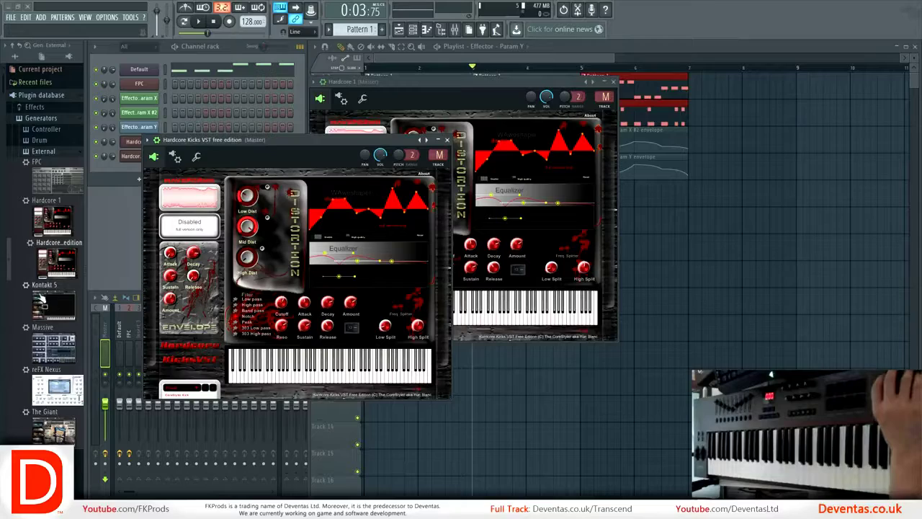
# - Add a Kontakt 5 channel from the plugin database and expand The Giant's instruments in its library list
pyautogui.moveTo(45, 301); pyautogui.dragTo(130, 170)
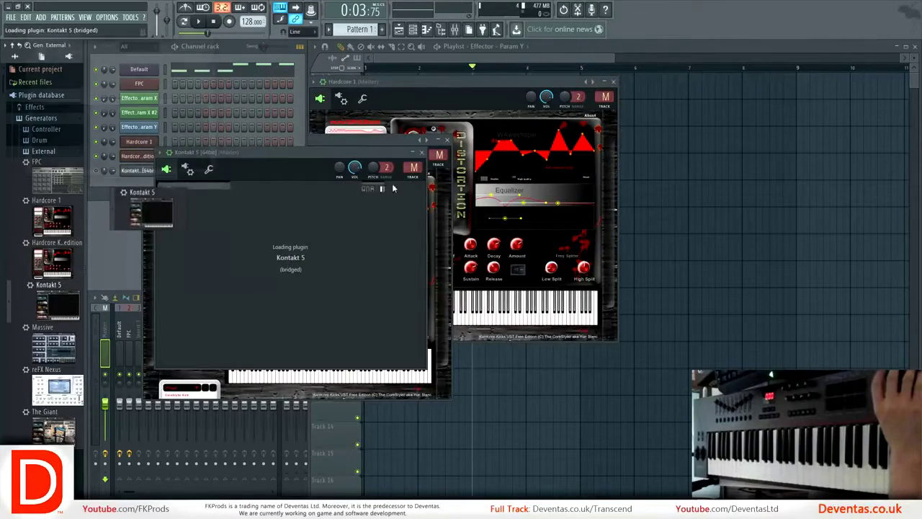
pyautogui.moveTo(376, 150); pyautogui.dragTo(635, 91)
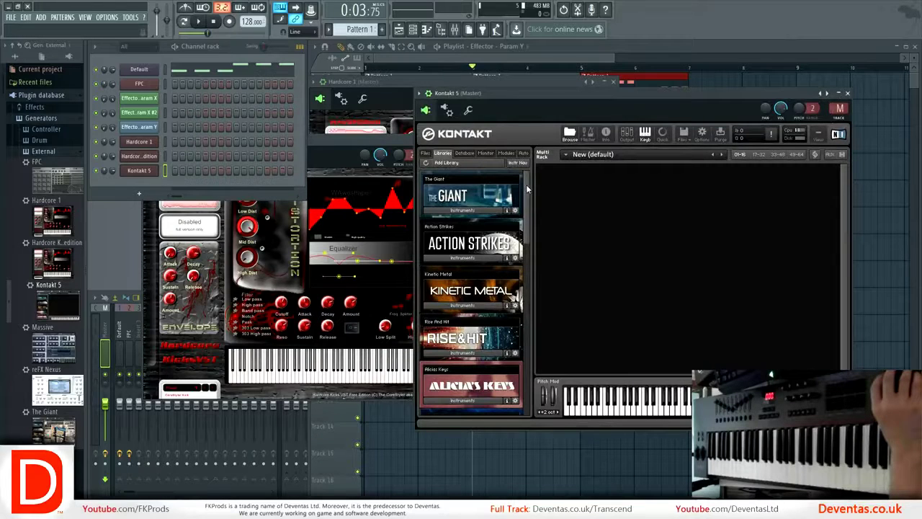
pyautogui.scroll(-1, 528, 188)
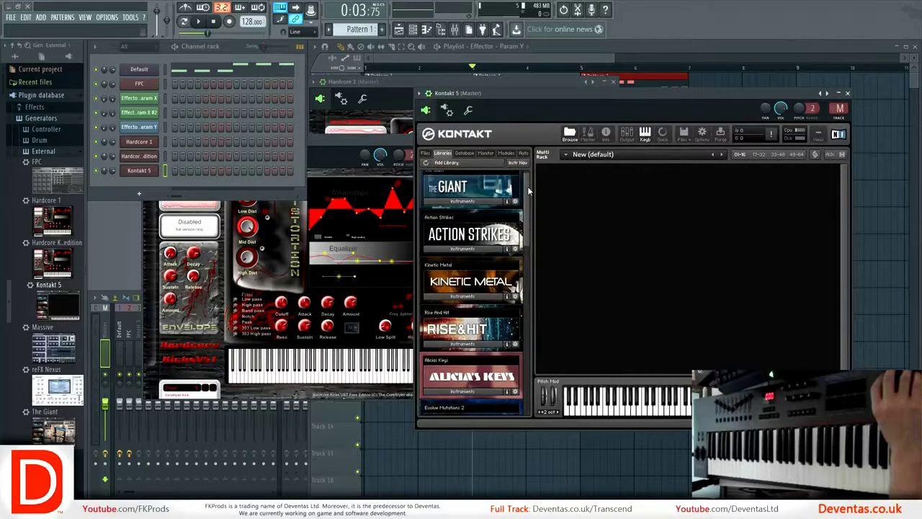
pyautogui.scroll(-4, 528, 191)
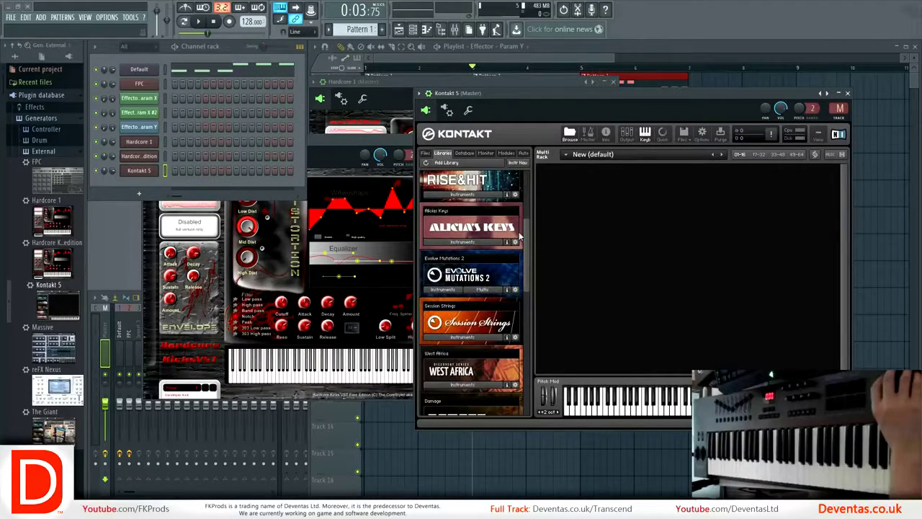
pyautogui.scroll(4, 528, 193)
pyautogui.scroll(1, 529, 191)
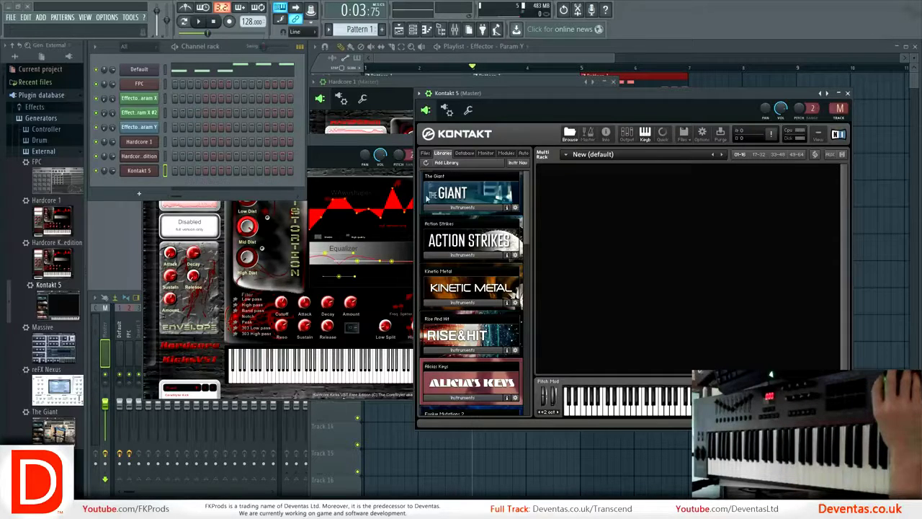
pyautogui.click(454, 208)
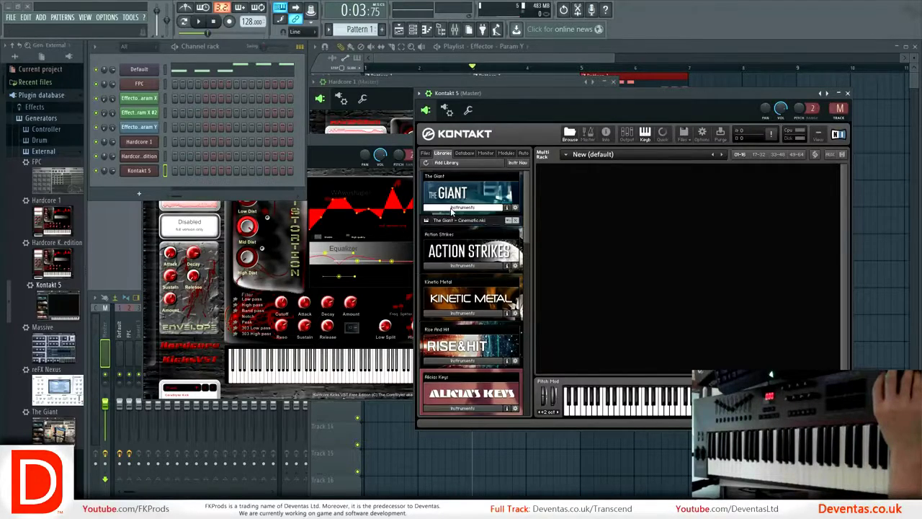
# - Add The Giant from the plugin database as a new channel and compare its window with the empty Kontakt 5 one
pyautogui.moveTo(439, 229); pyautogui.dragTo(122, 193)
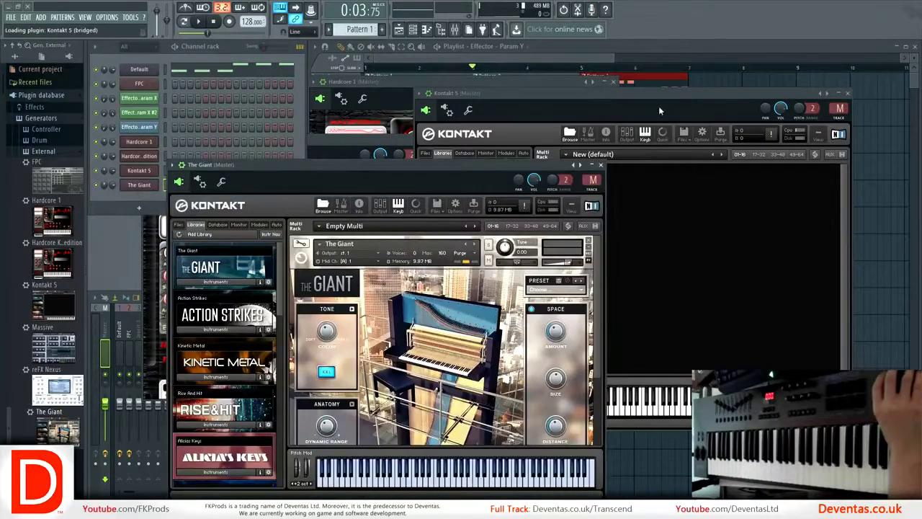
pyautogui.click(666, 101)
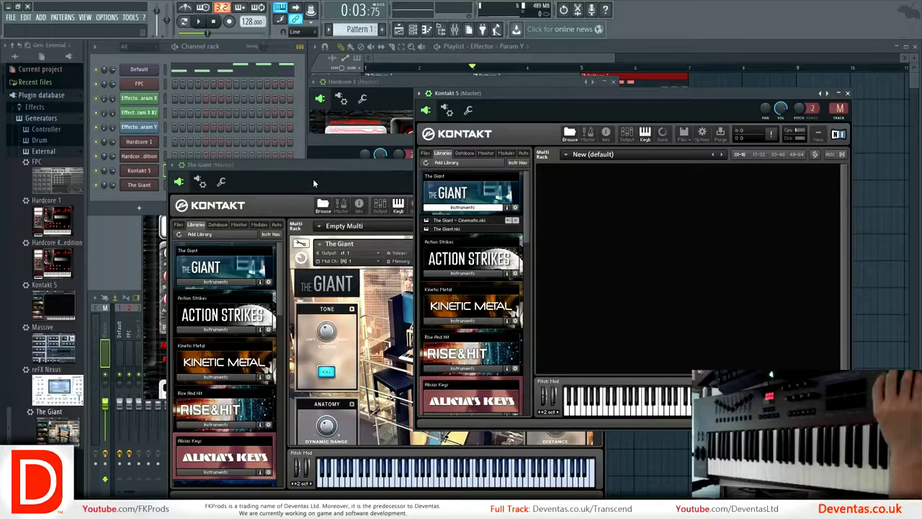
pyautogui.moveTo(325, 167); pyautogui.dragTo(317, 164)
pyautogui.click(581, 97)
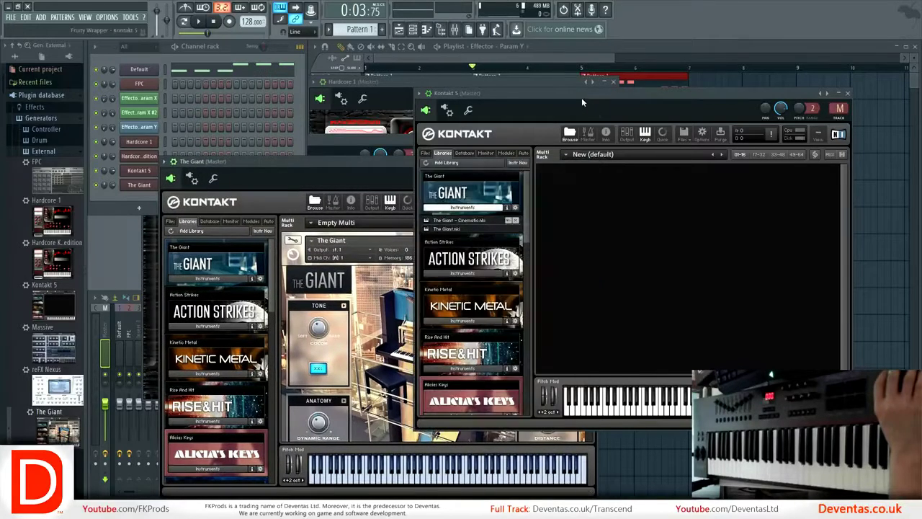
# - Load the Scarbee Rickenbacker Bass instrument into the empty Kontakt 5 instance
pyautogui.scroll(-5, 476, 346)
pyautogui.click(473, 345)
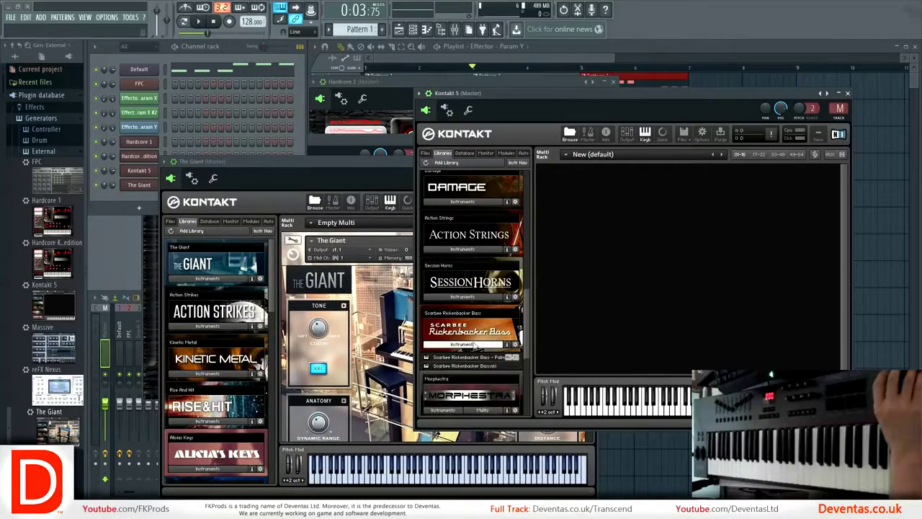
pyautogui.click(459, 366)
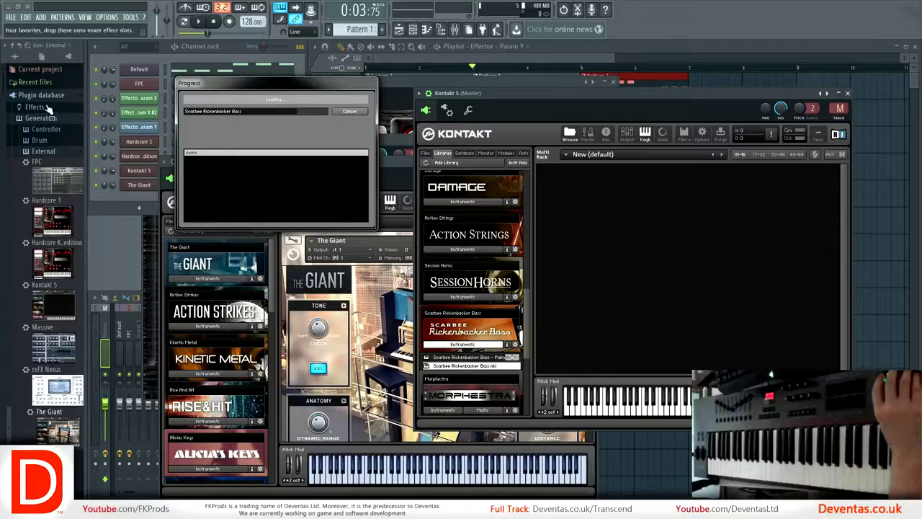
# - Open the Effector effect on the Default mixer track and bring up its plugin options
pyautogui.click(87, 297)
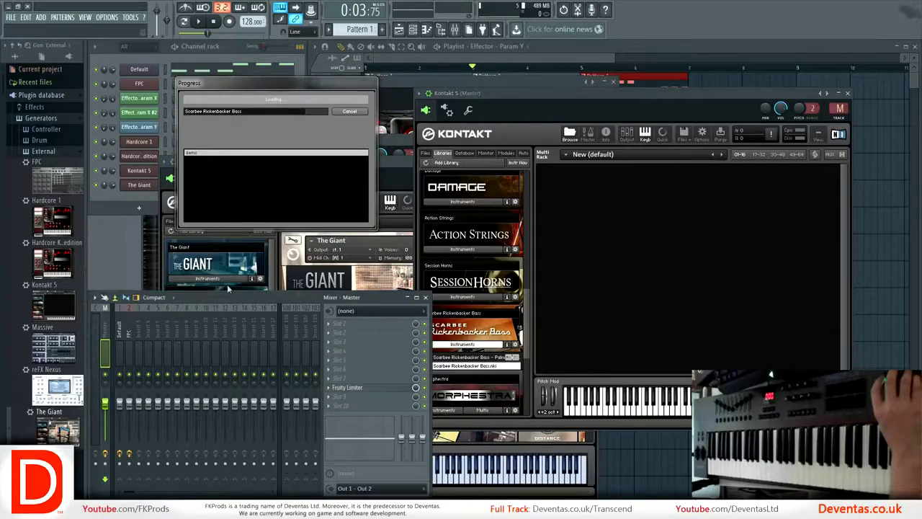
pyautogui.click(124, 334)
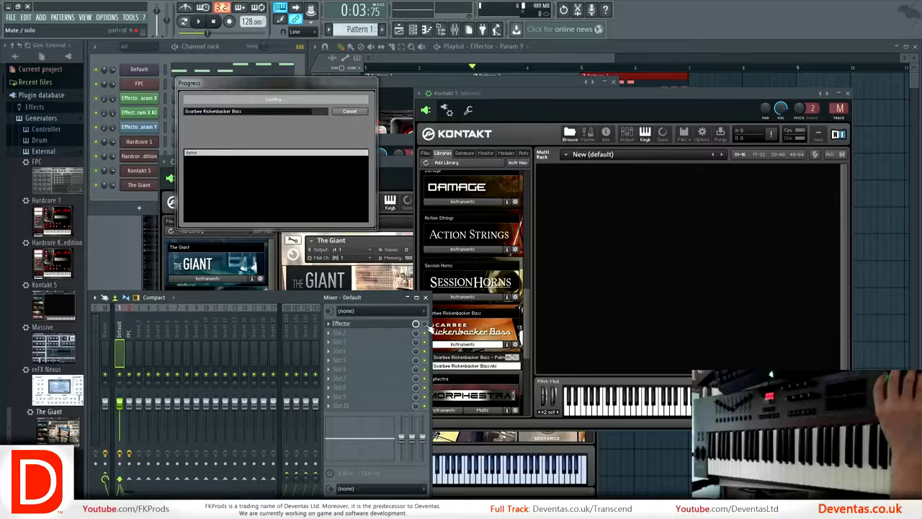
pyautogui.click(351, 326)
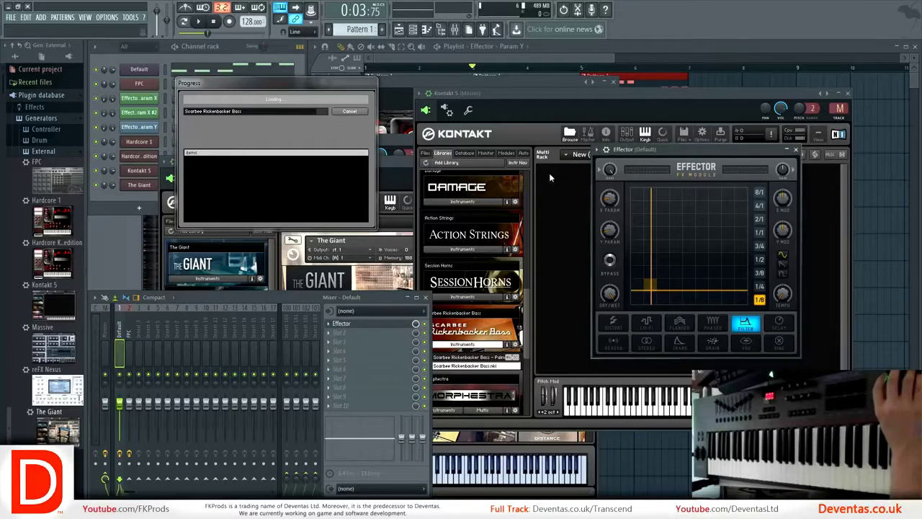
pyautogui.click(596, 150)
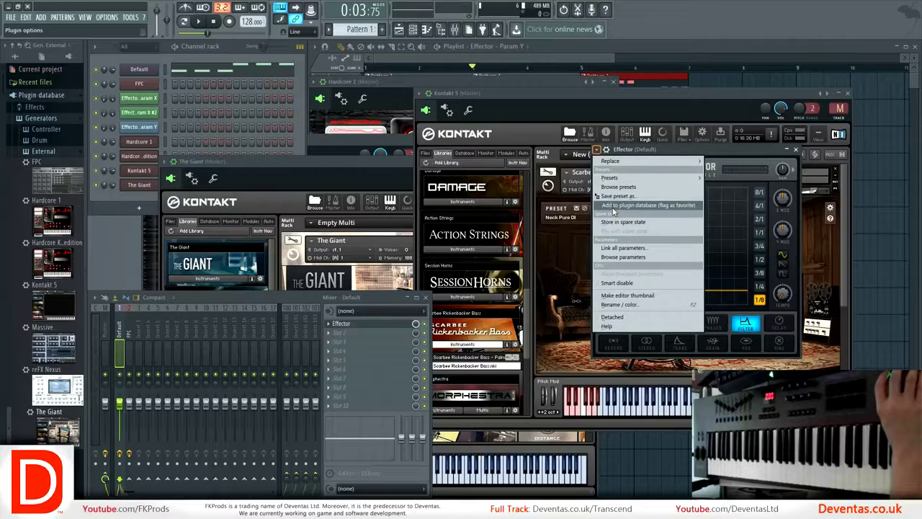
# - Display the External category under Effects in the plugin database
pyautogui.click(47, 121)
pyautogui.click(47, 121)
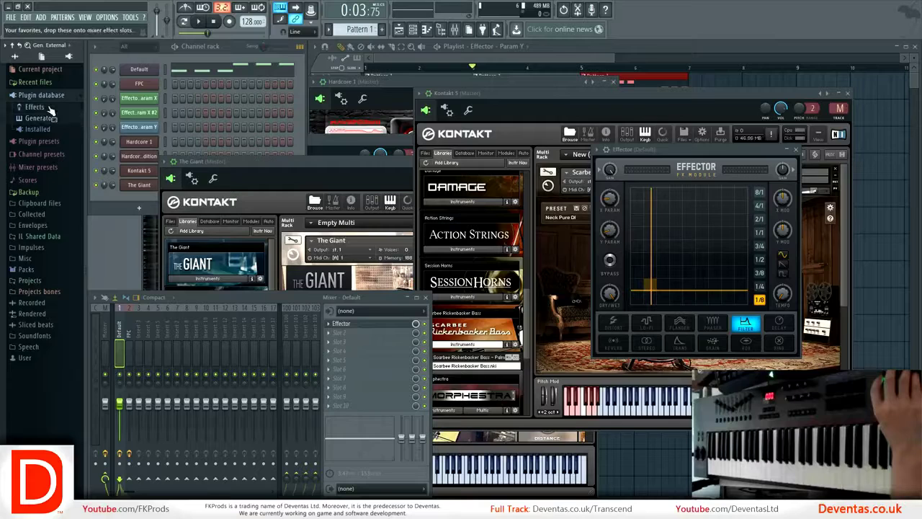
pyautogui.click(43, 107)
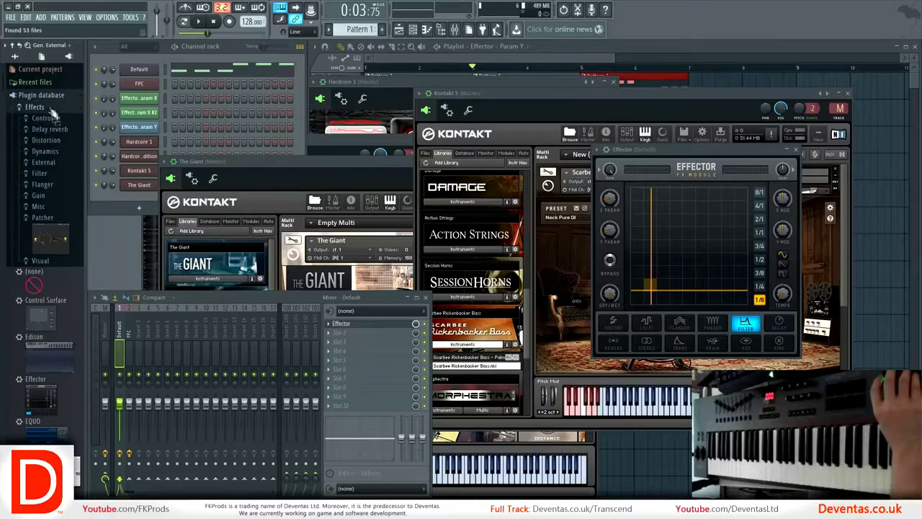
pyautogui.click(50, 163)
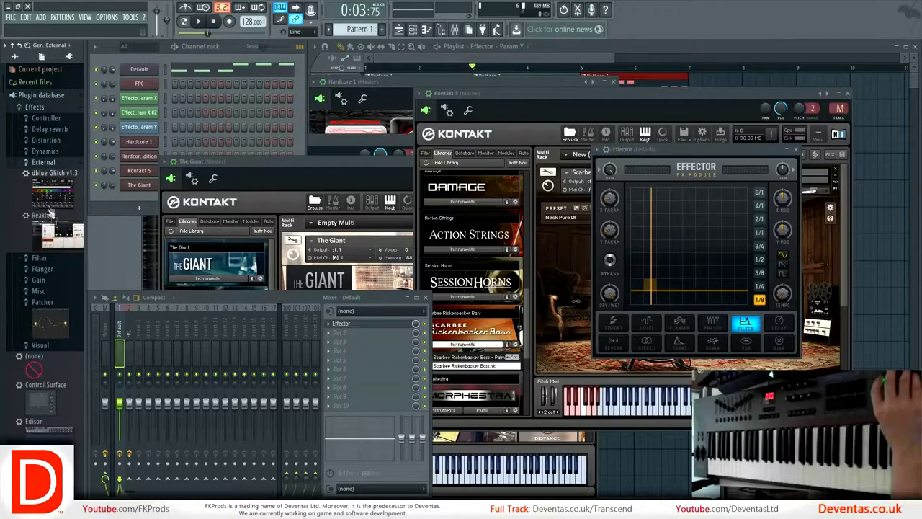
# - Review the Effector's option for adding it to the plugin database and return to the Kontakt 5 window
pyautogui.click(597, 149)
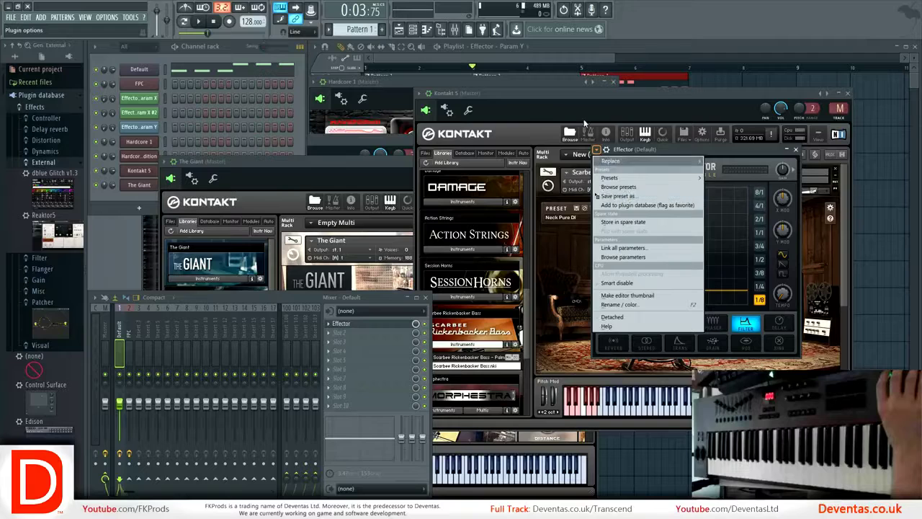
pyautogui.moveTo(612, 161)
pyautogui.click(577, 91)
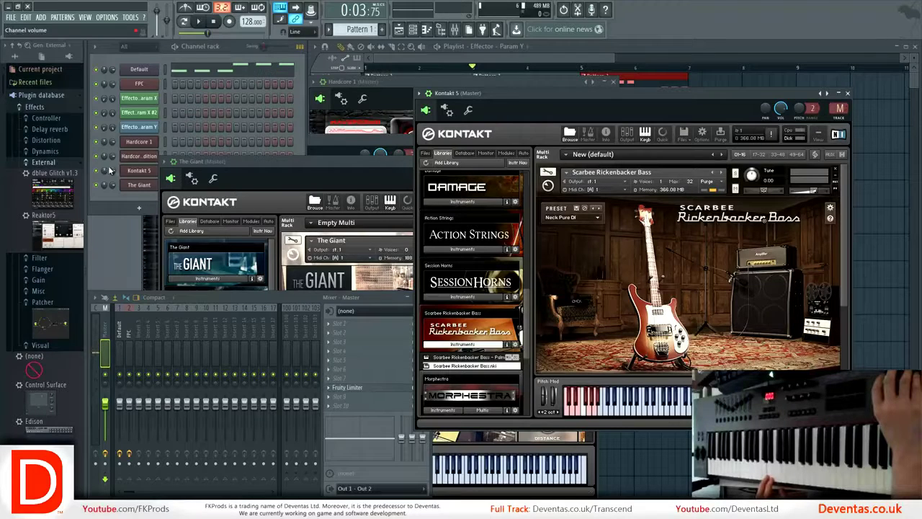
# - Open The Giant channel and try its Dream Land and Eternity presets
pyautogui.click(133, 187)
pyautogui.click(134, 186)
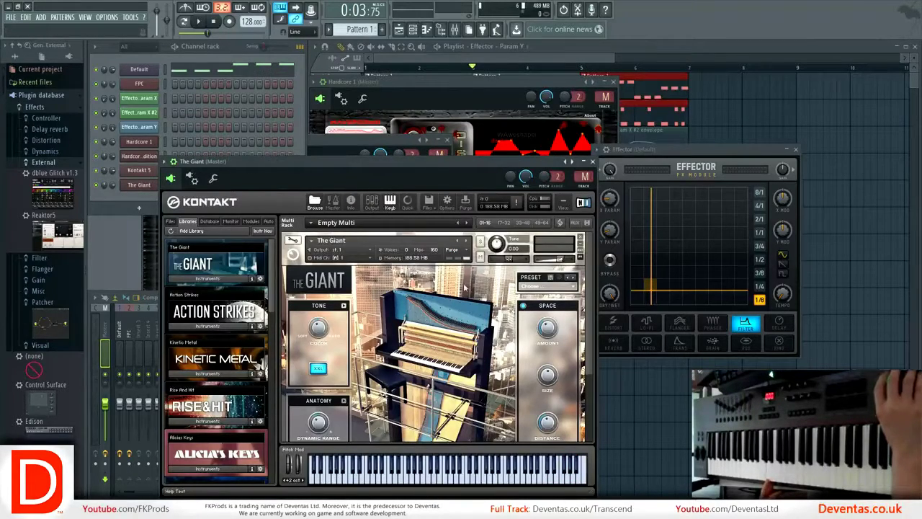
pyautogui.click(571, 287)
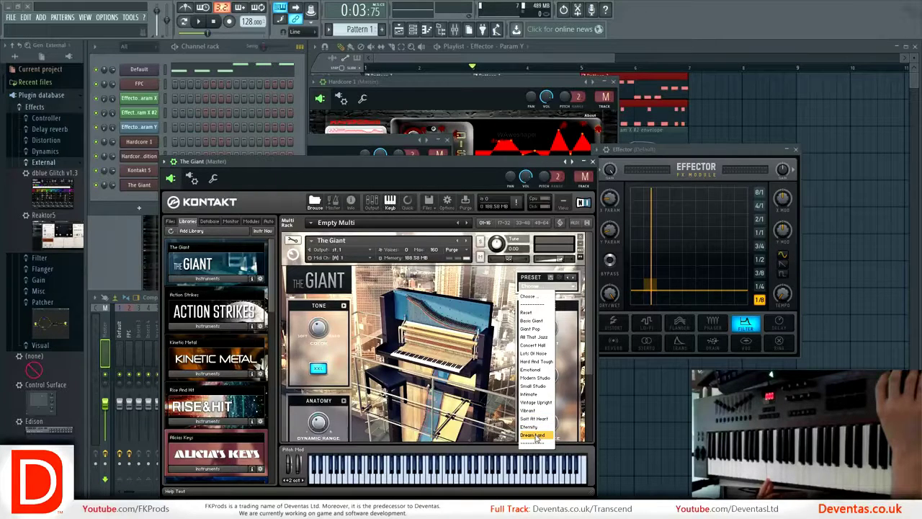
pyautogui.click(536, 435)
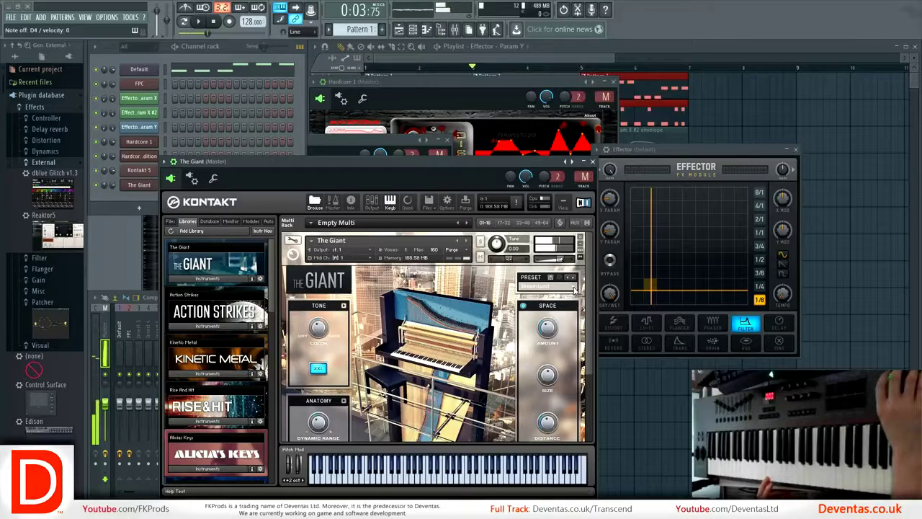
pyautogui.click(574, 288)
pyautogui.click(545, 432)
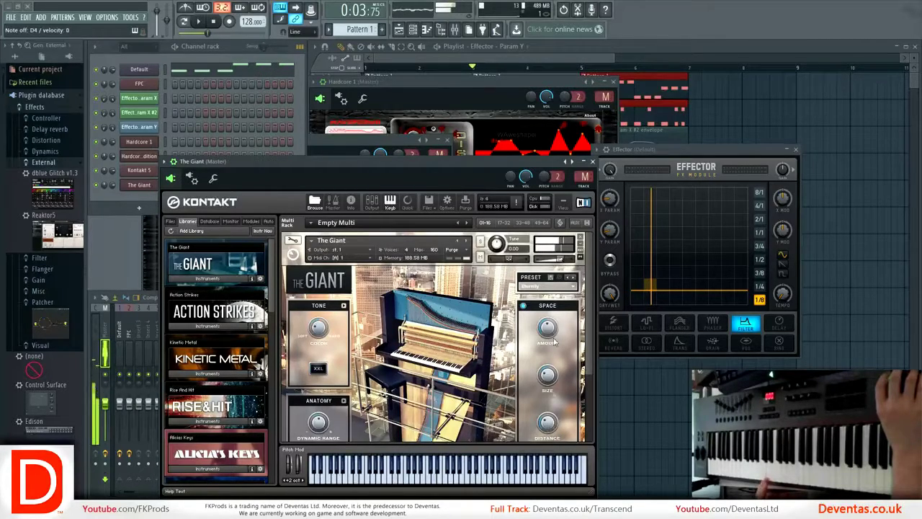
pyautogui.click(570, 280)
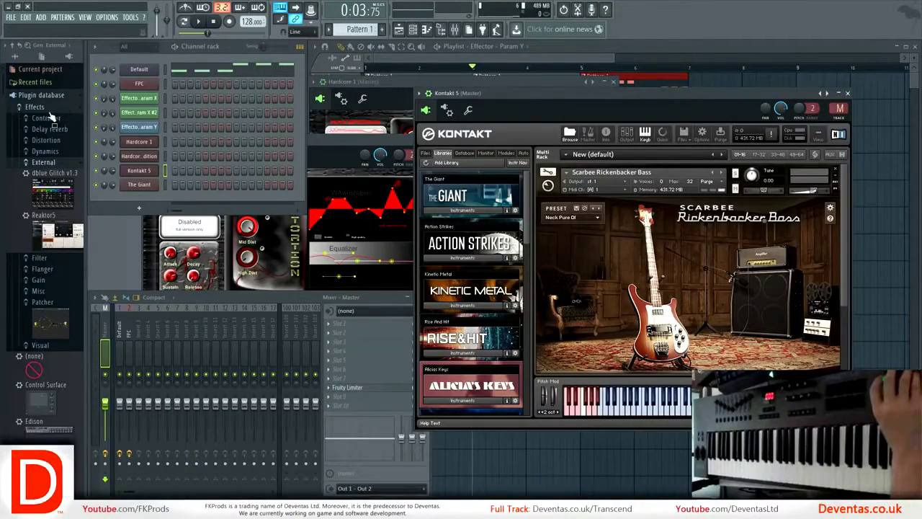
# - Review the Kontakt 5 plugin options for adding it to the database, and the list of browser snapshots
pyautogui.click(418, 94)
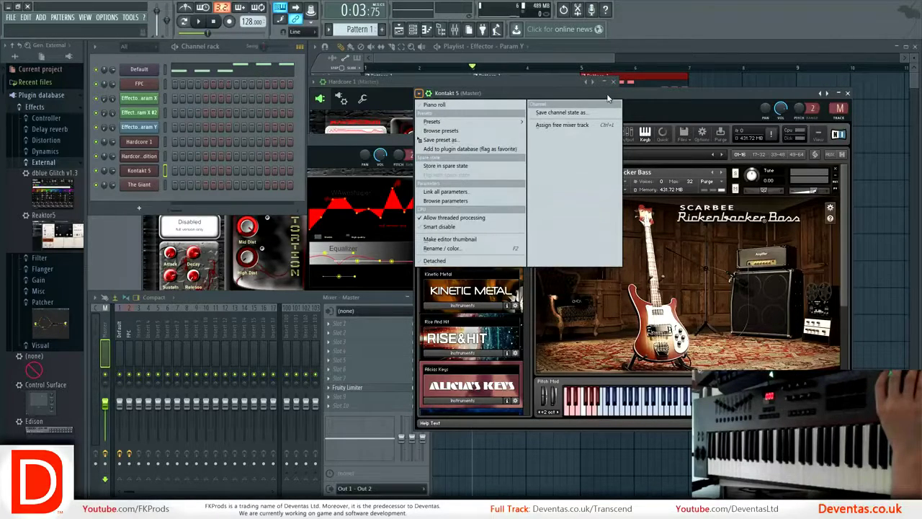
pyautogui.click(607, 98)
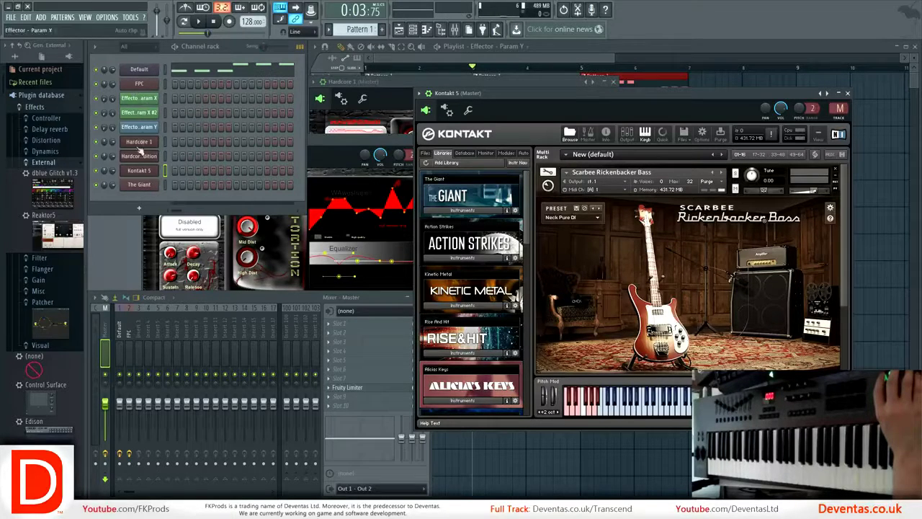
pyautogui.click(55, 48)
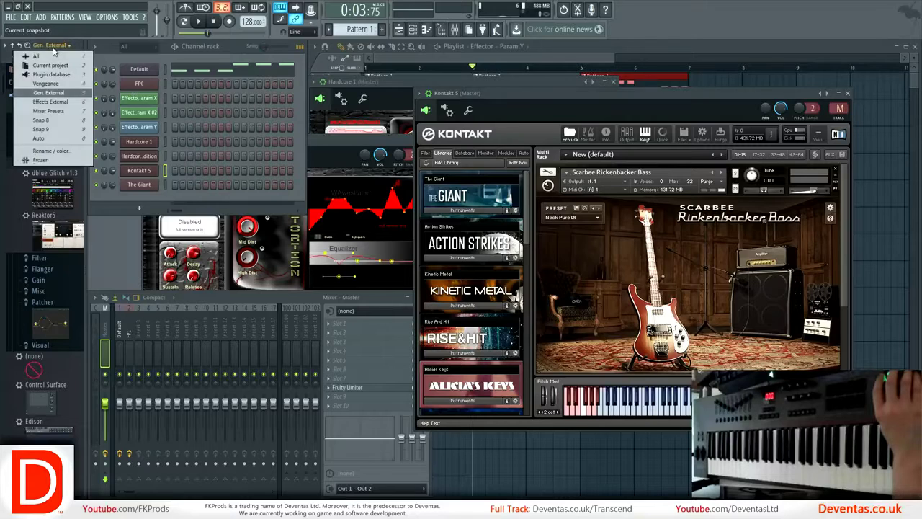
pyautogui.click(54, 48)
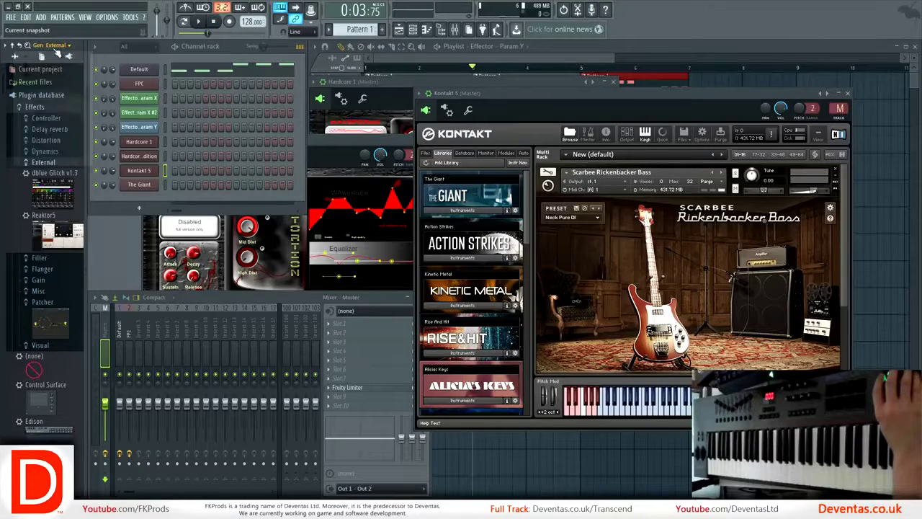
# - Display the External category under Generators in the plugin database
pyautogui.click(52, 97)
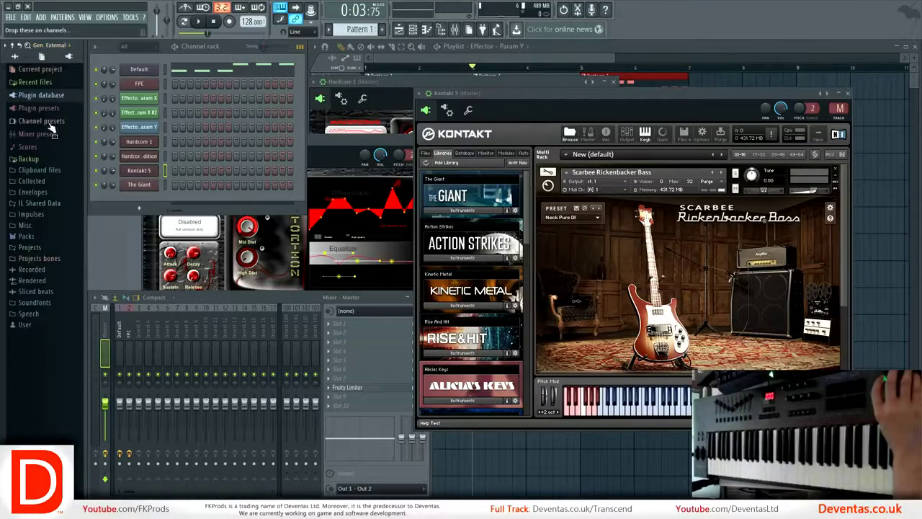
pyautogui.click(53, 95)
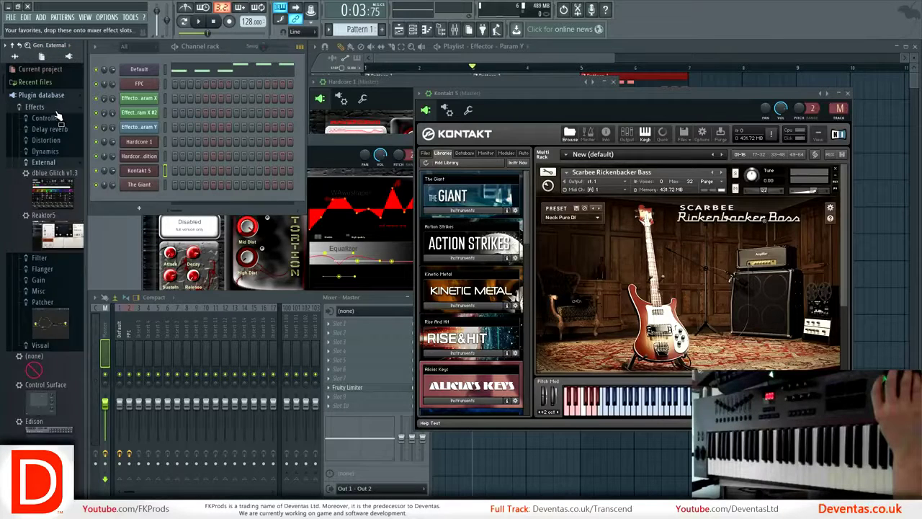
pyautogui.click(57, 110)
pyautogui.click(56, 120)
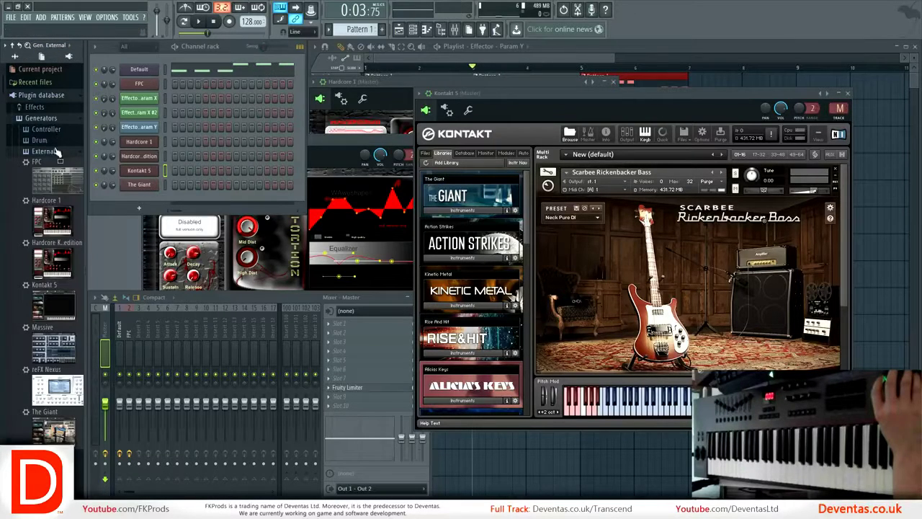
# - Delete The Giant and Kontakt 5 channels from the channel rack
pyautogui.rightClick(137, 187)
pyautogui.click(195, 257)
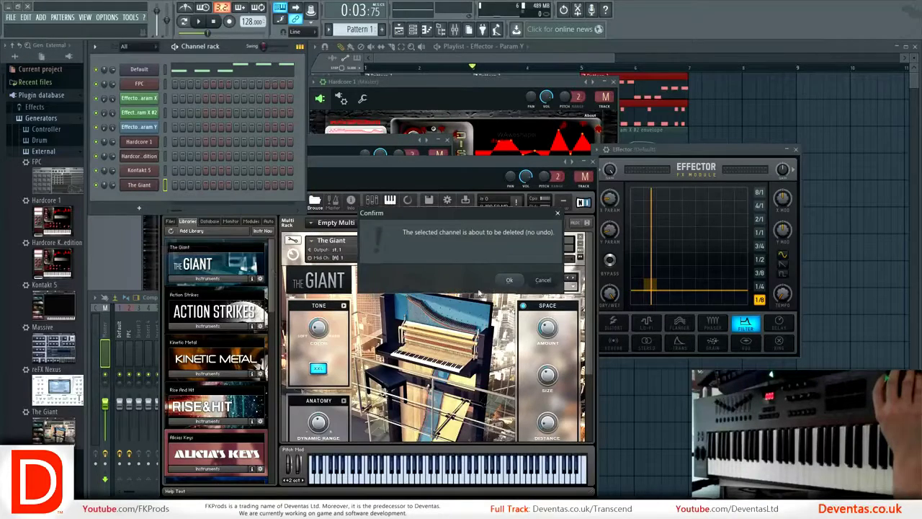
pyautogui.click(508, 279)
pyautogui.rightClick(139, 172)
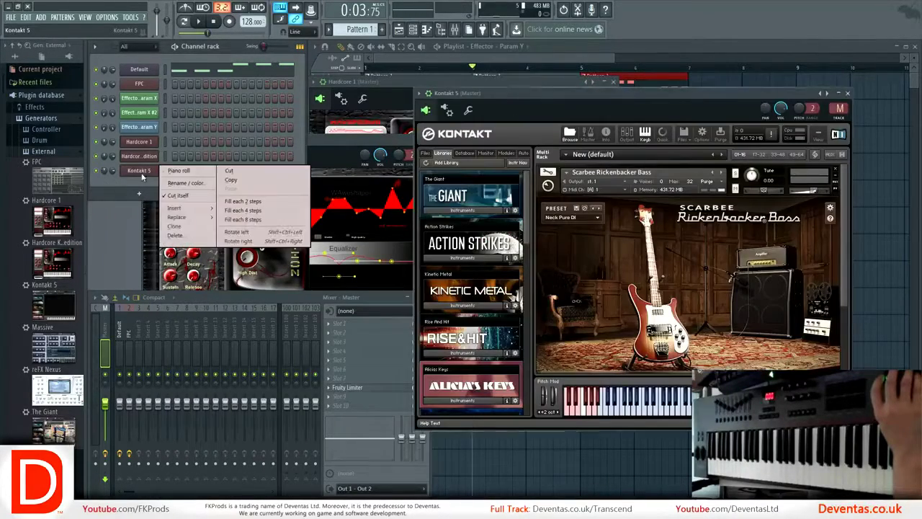
pyautogui.click(196, 239)
pyautogui.press('Return')
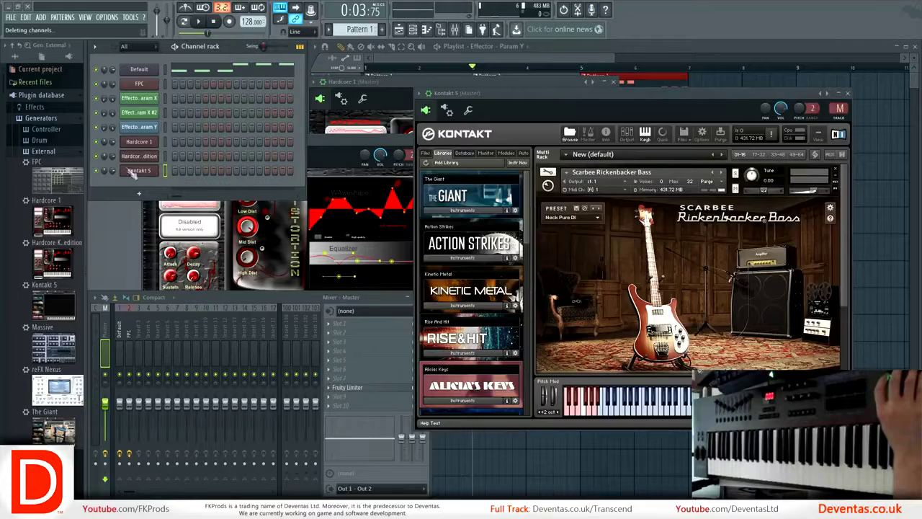
# - Delete the Hardcore Kicks VST free edition and Hardcore 1 channels from the channel rack
pyautogui.rightClick(139, 156)
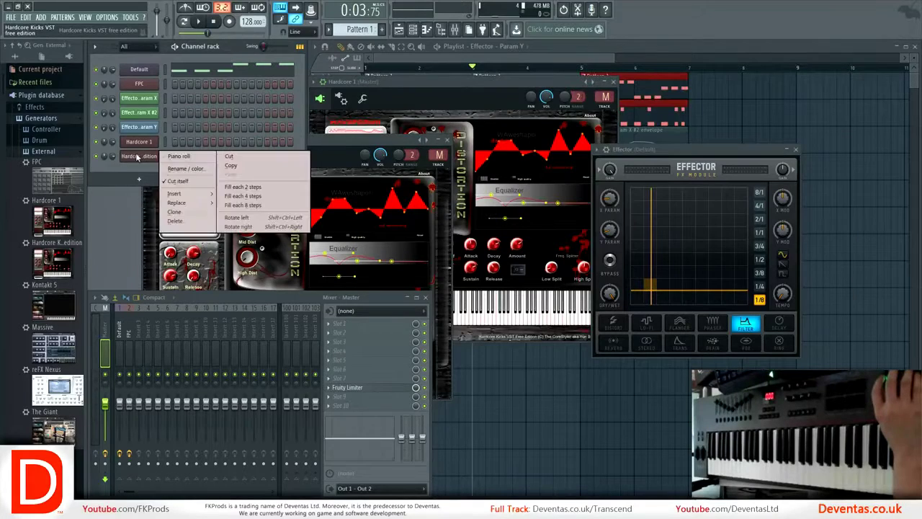
pyautogui.click(180, 220)
pyautogui.press('Return')
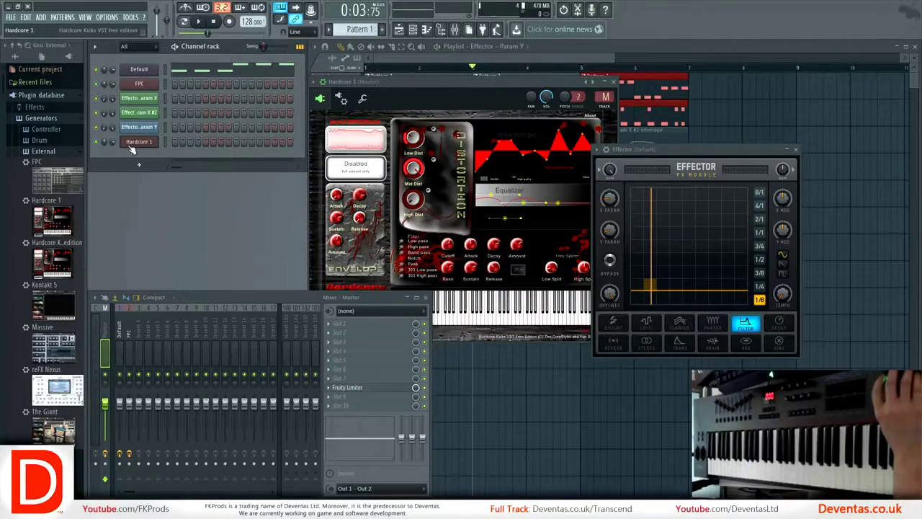
pyautogui.click(133, 146)
pyautogui.click(136, 146)
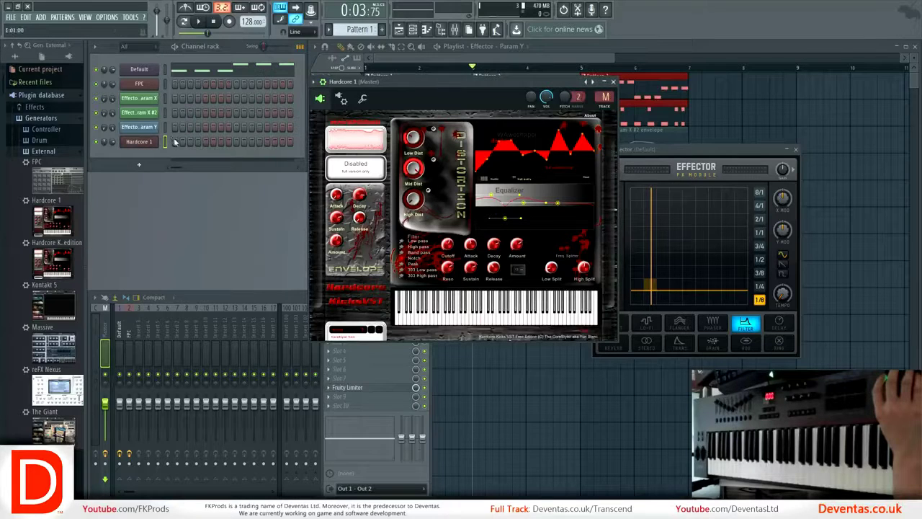
pyautogui.rightClick(137, 147)
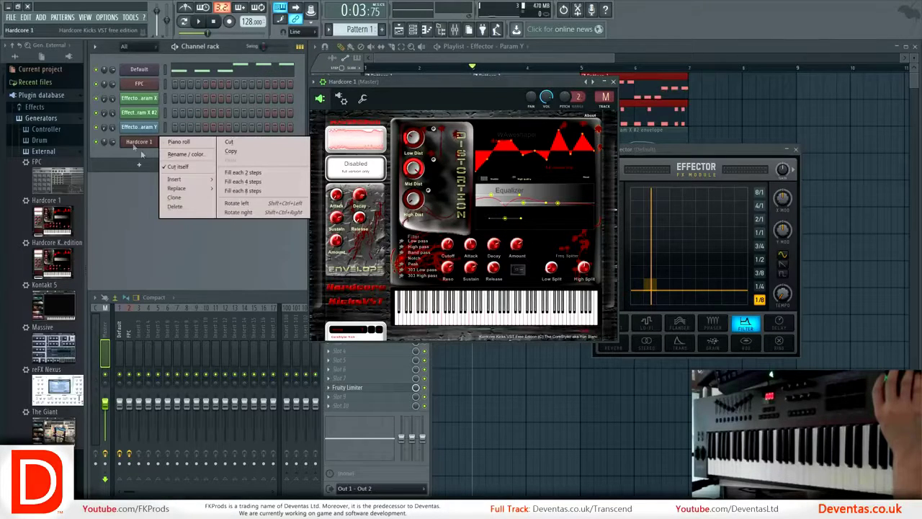
pyautogui.click(180, 209)
pyautogui.click(518, 280)
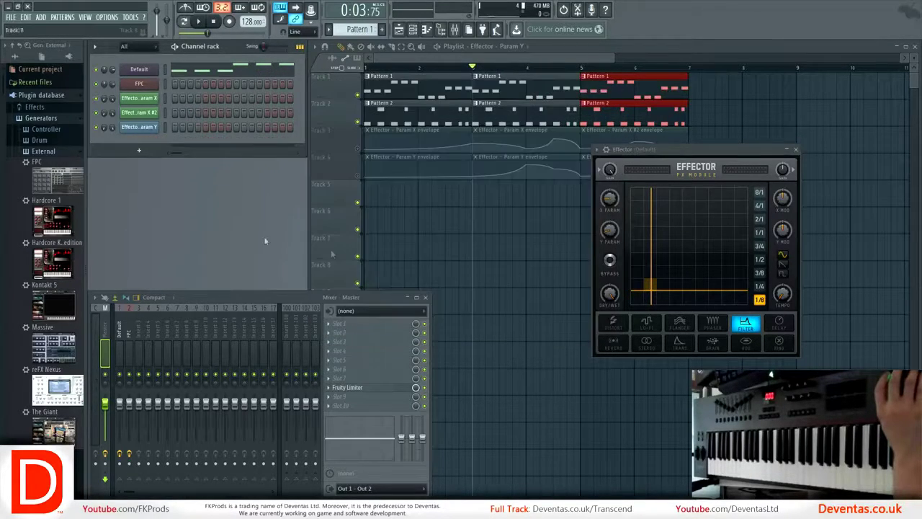
# - Delete the Hardcore Kicks VST free edition entry from the External generators in the plugin database
pyautogui.rightClick(56, 252)
pyautogui.click(81, 302)
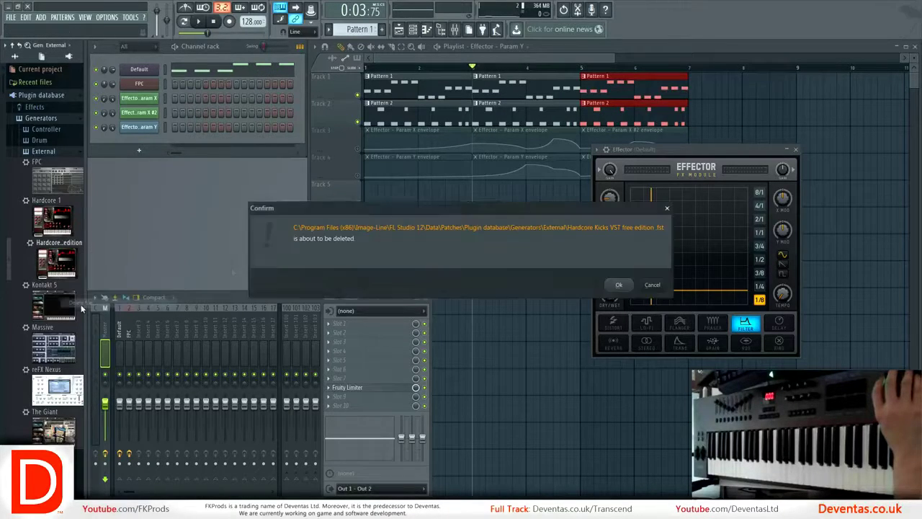
pyautogui.click(619, 285)
# - Add Massive from the plugin database as a new channel and load the Emergency bass preset from the Massive Threat bank
pyautogui.moveTo(56, 301); pyautogui.dragTo(140, 142)
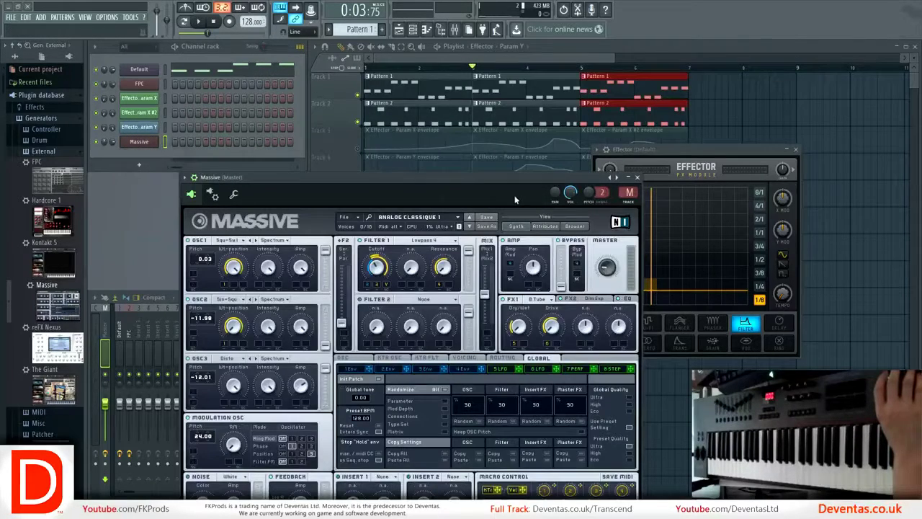
pyautogui.click(574, 226)
pyautogui.click(499, 214)
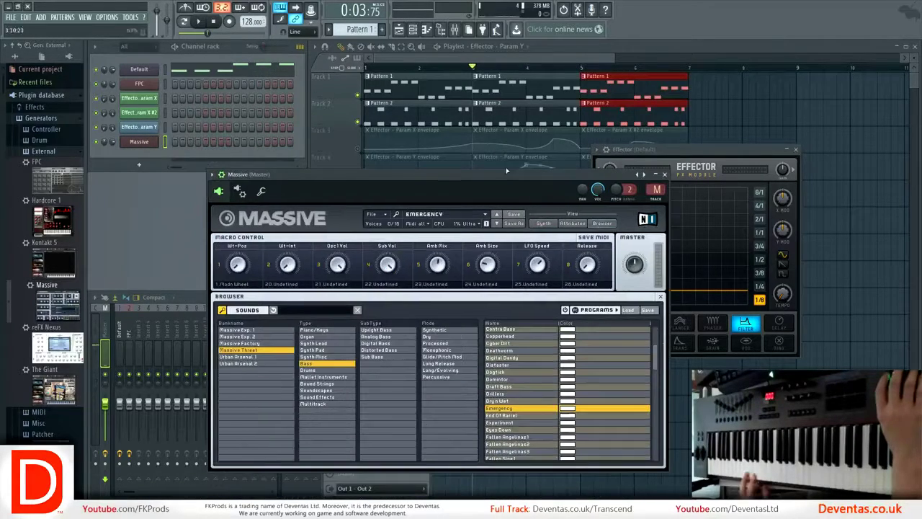
# - Review the MIDI control options of Massive's LFO Speed macro knob
pyautogui.rightClick(503, 264)
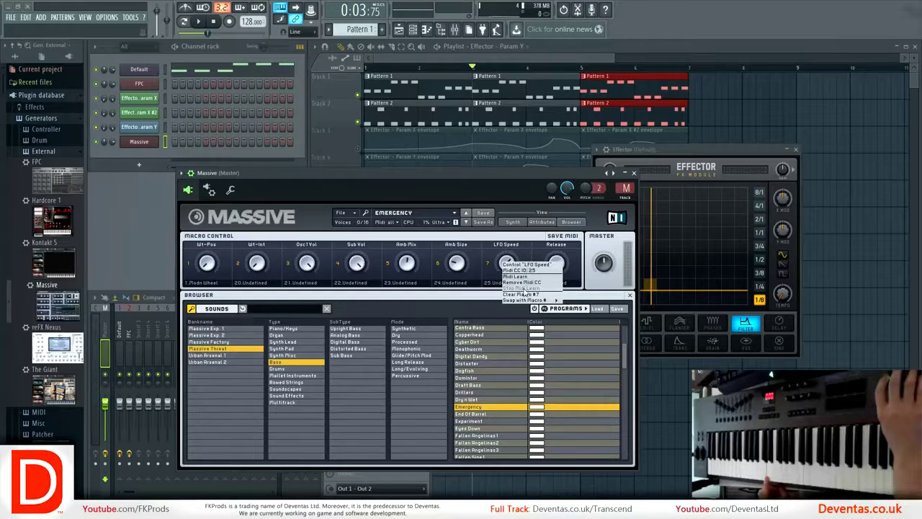
pyautogui.click(510, 170)
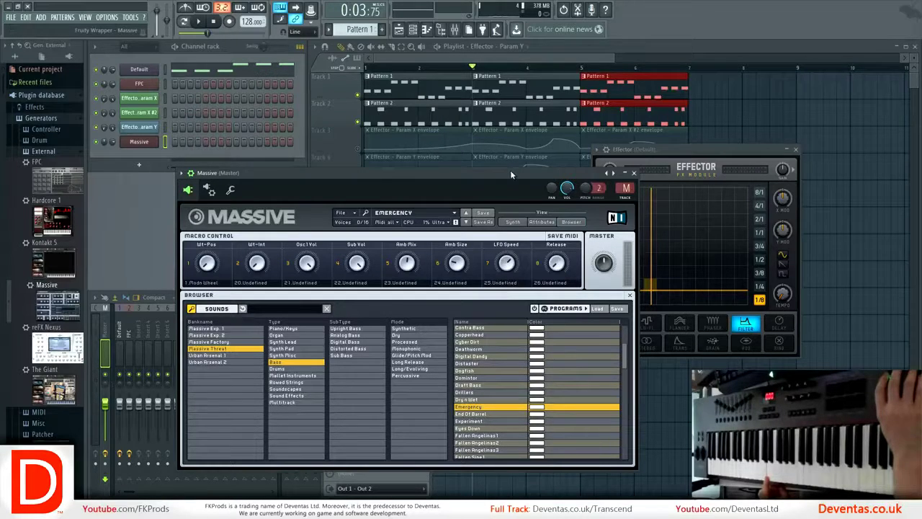
pyautogui.rightClick(510, 265)
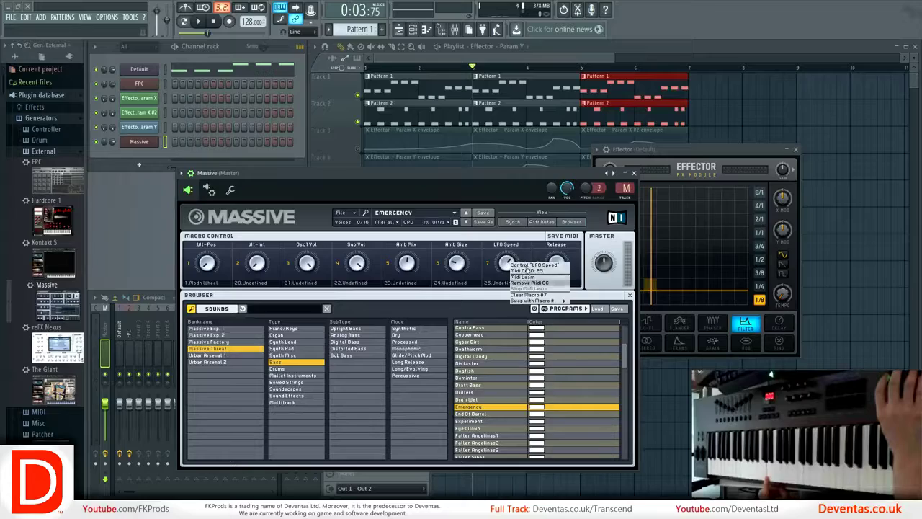
pyautogui.click(509, 180)
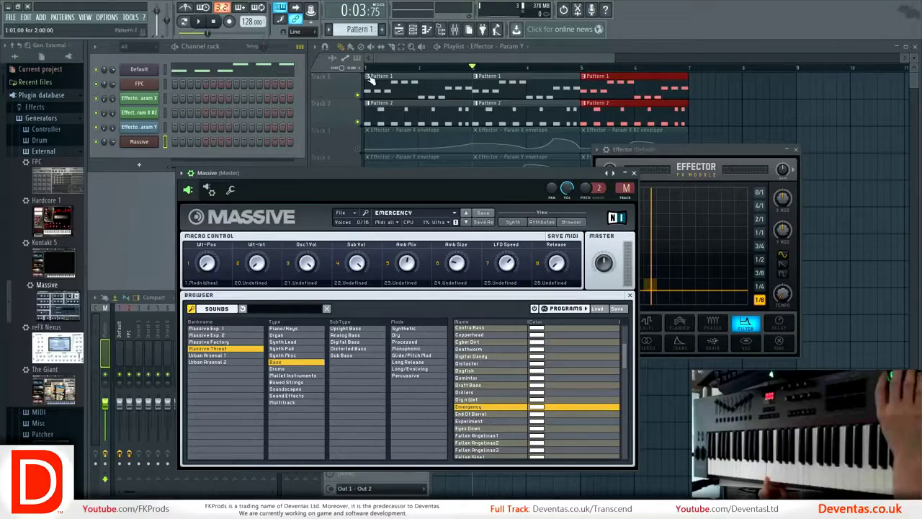
# - Link Massive's LFO Speed macro knob to the MIDI keyboard's controller with Multilink to controllers
pyautogui.click(448, 120)
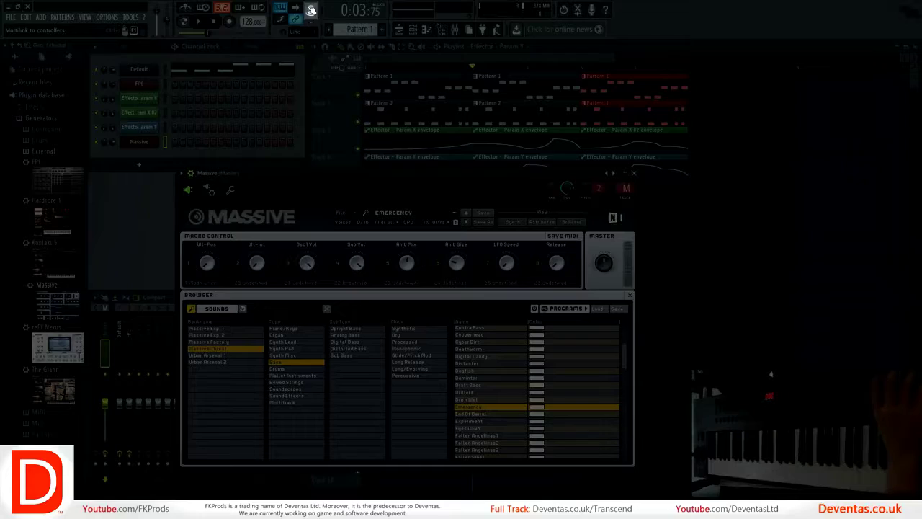
pyautogui.click(311, 10)
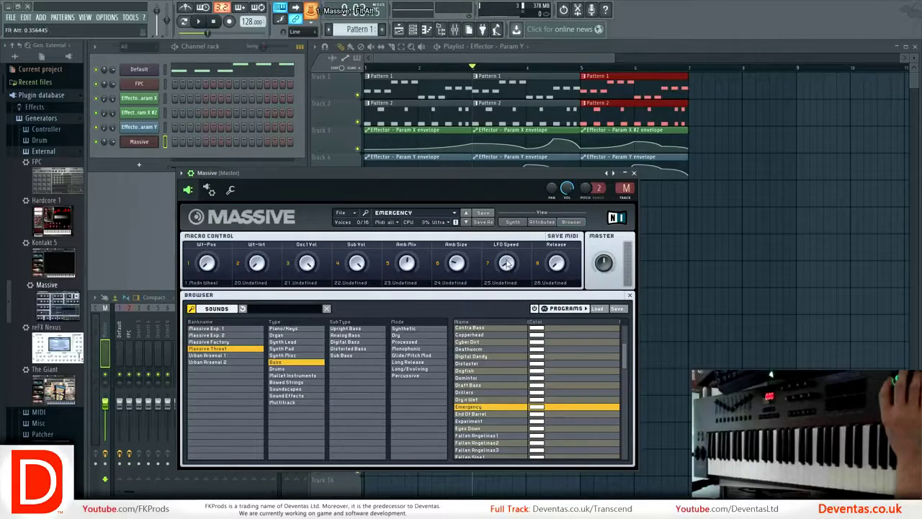
pyautogui.moveTo(508, 266); pyautogui.dragTo(506, 258)
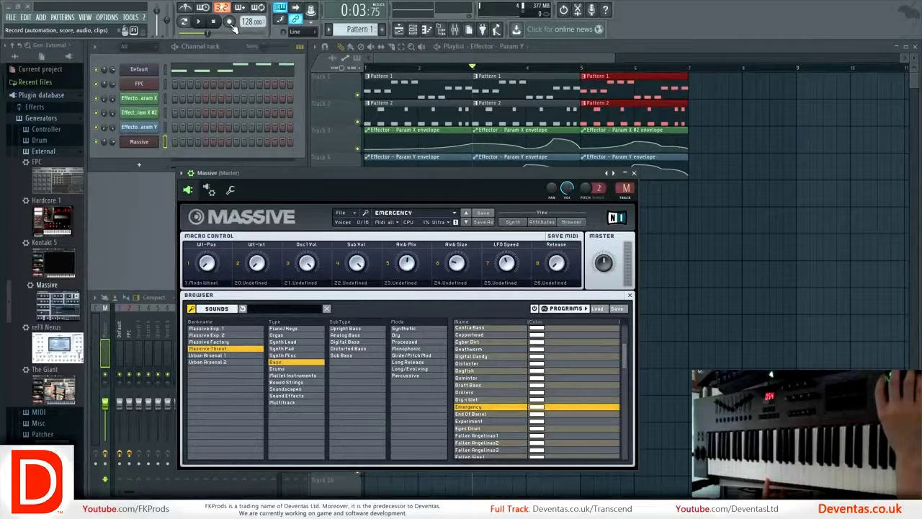
# - Record a sustained D4 Massive note with LFO Speed automation into the empty Pattern 3
pyautogui.click(383, 29)
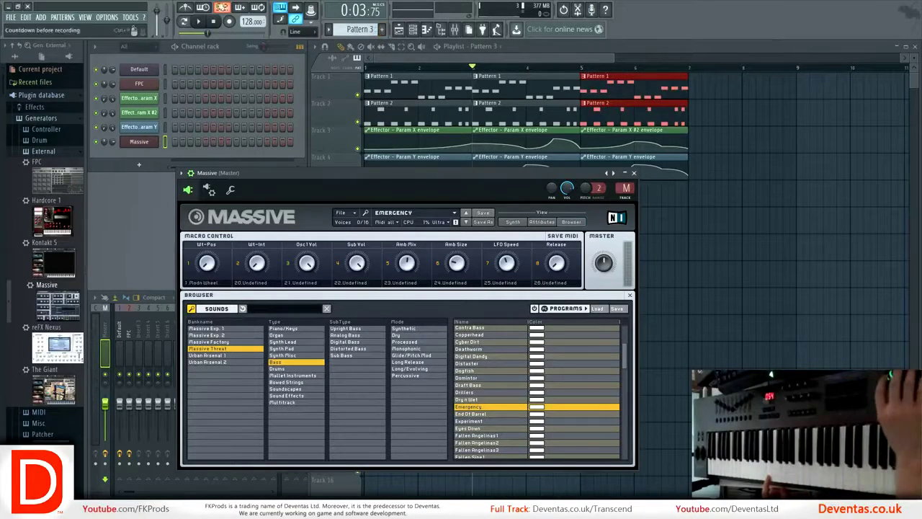
pyautogui.click(230, 23)
pyautogui.click(431, 331)
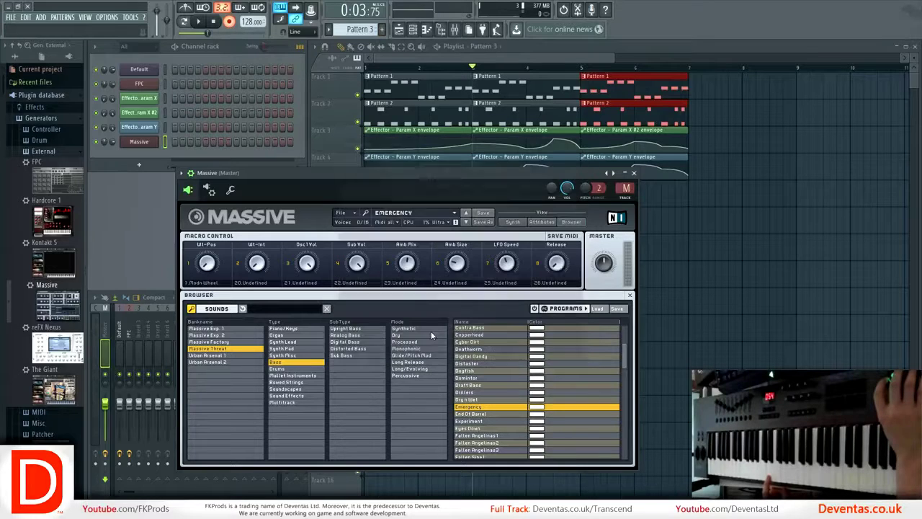
pyautogui.press('space')
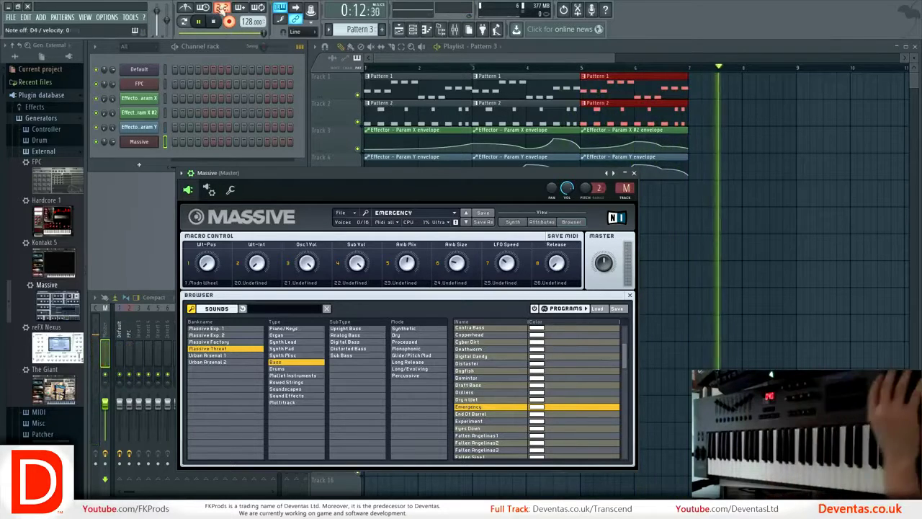
pyautogui.click(214, 22)
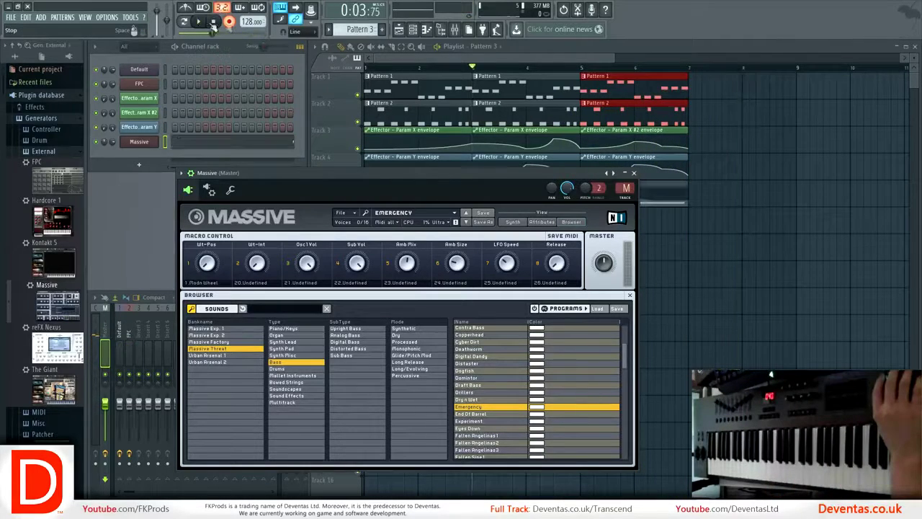
# - Inspect Pattern 3's recorded Massive note in the piano roll and play back the playlist
pyautogui.click(564, 58)
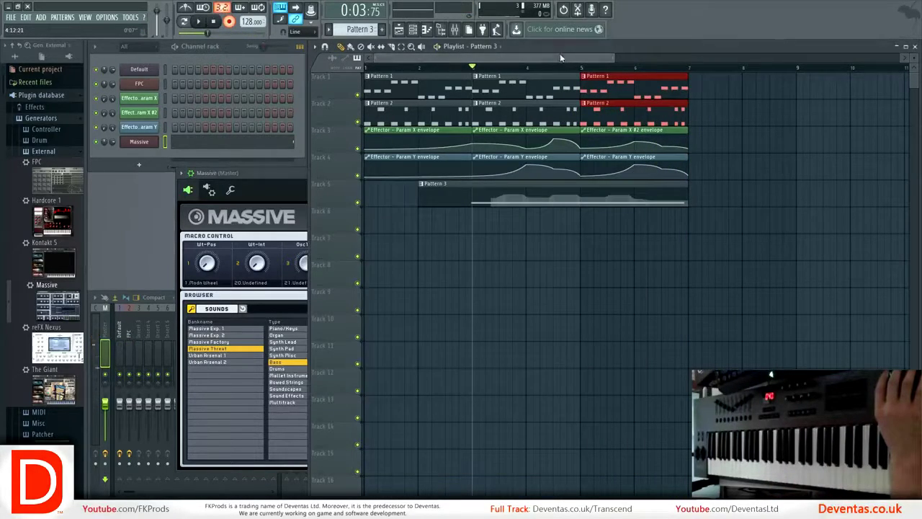
pyautogui.doubleClick(509, 203)
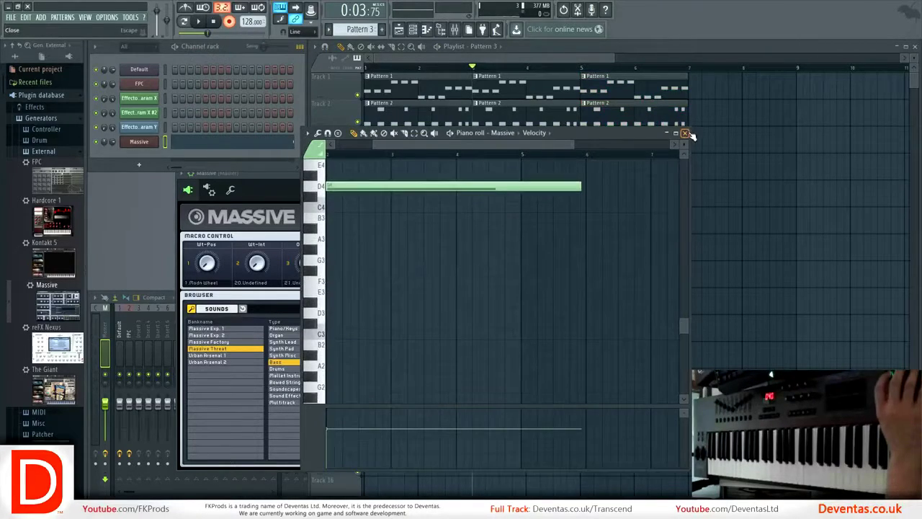
pyautogui.click(685, 134)
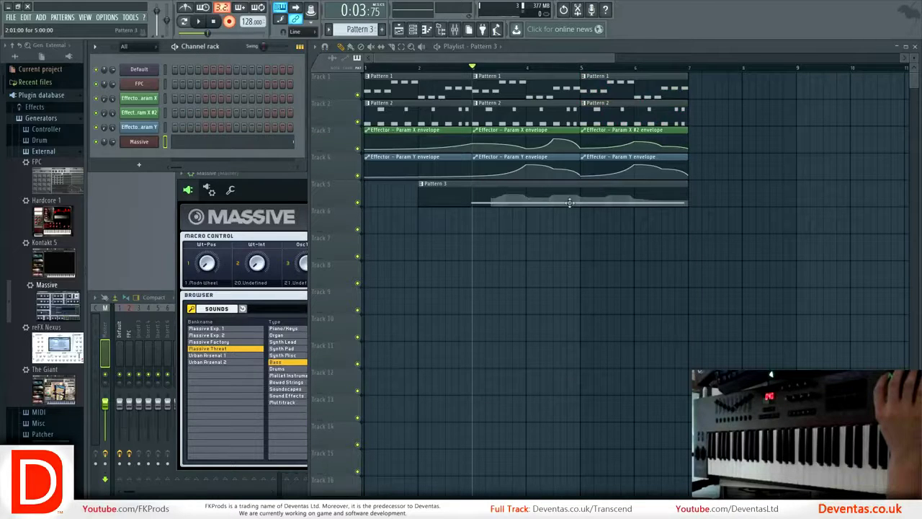
pyautogui.click(199, 21)
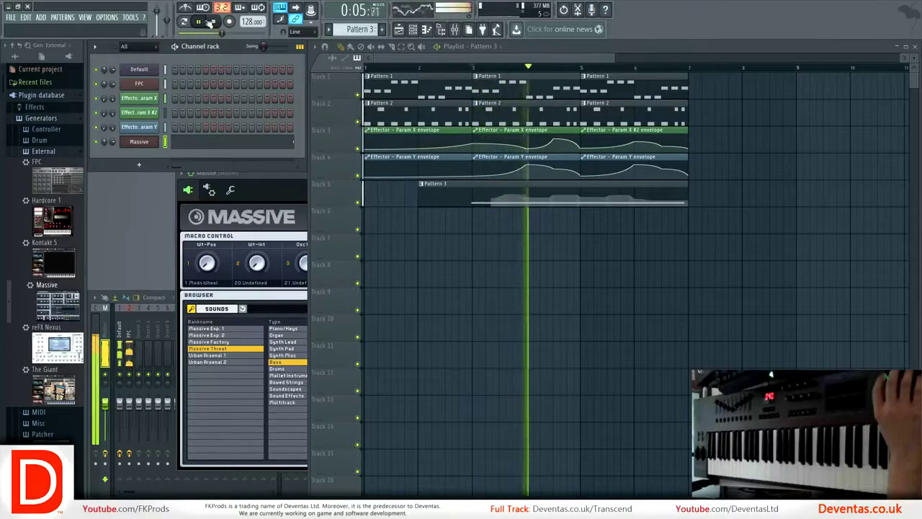
pyautogui.click(213, 22)
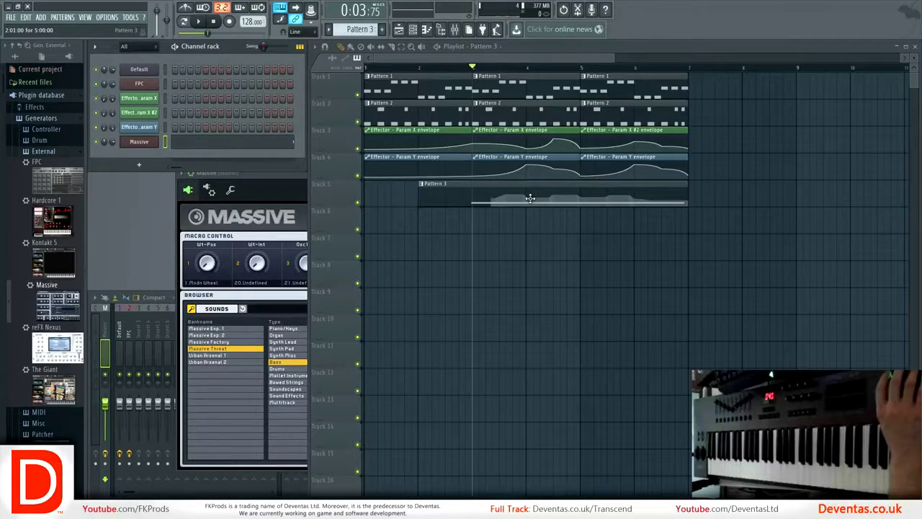
# - Delete Pattern 3, including its clip in the playlist
pyautogui.click(334, 29)
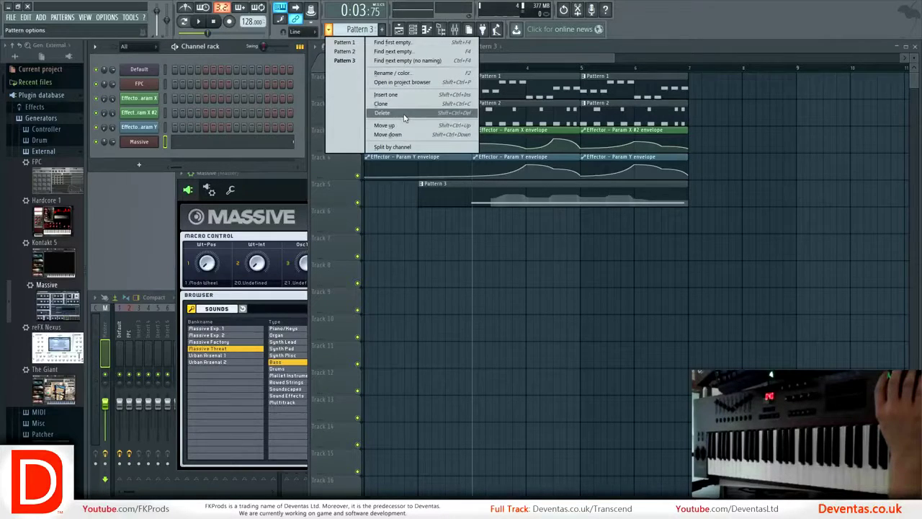
pyautogui.click(381, 112)
pyautogui.click(509, 280)
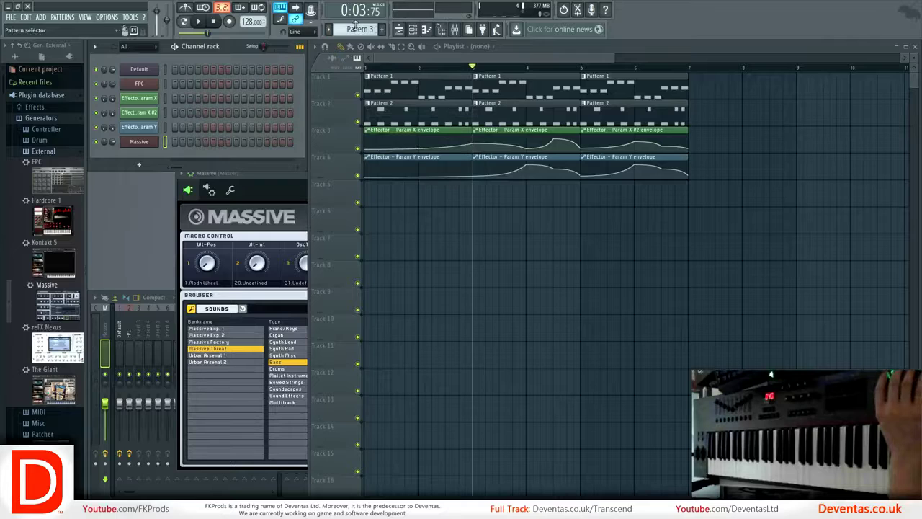
# - Create an automation clip for Massive's Flt Att parameter through Multilink to controllers
pyautogui.click(267, 180)
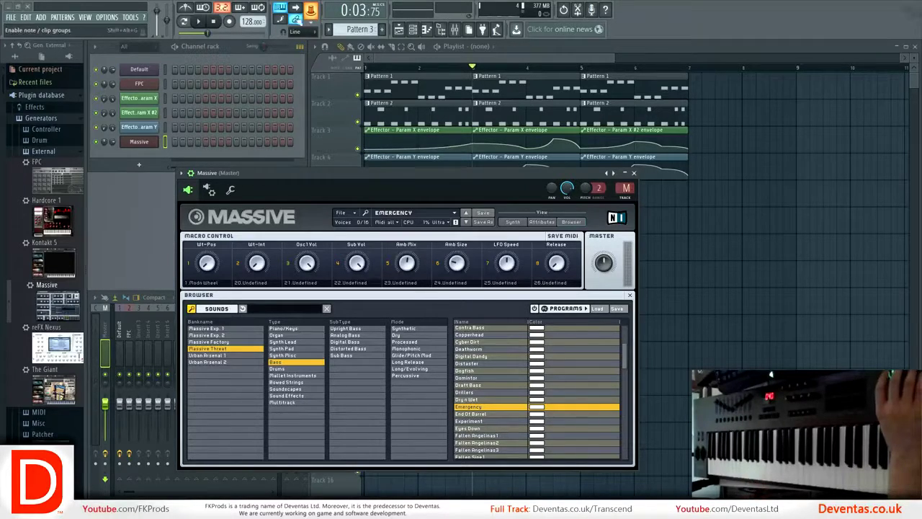
pyautogui.rightClick(311, 8)
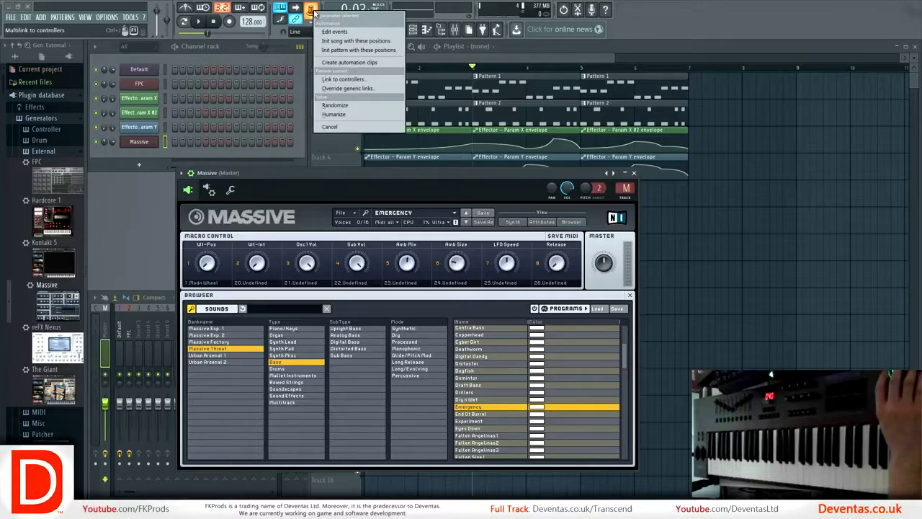
pyautogui.click(353, 63)
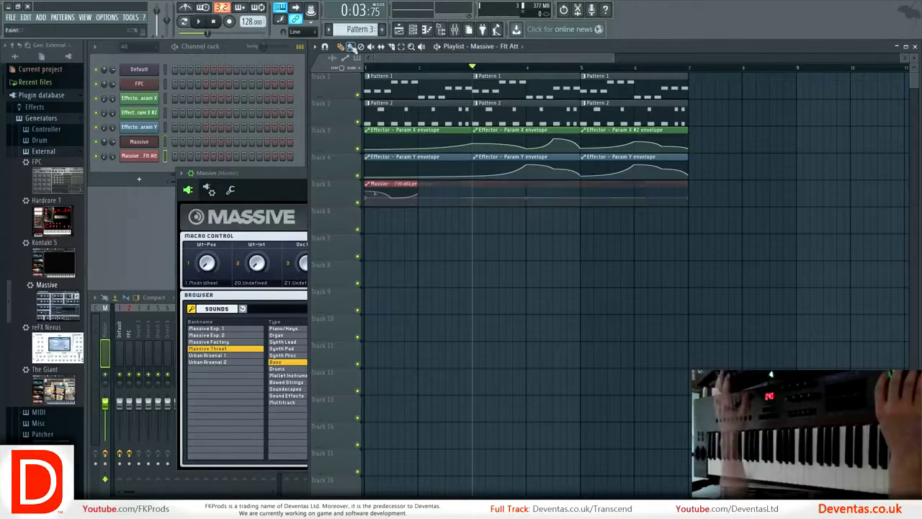
# - Paint repeated Massive Flt Att envelope clips along Track 5 up to bar 7, placed end to end without gaps
pyautogui.click(350, 46)
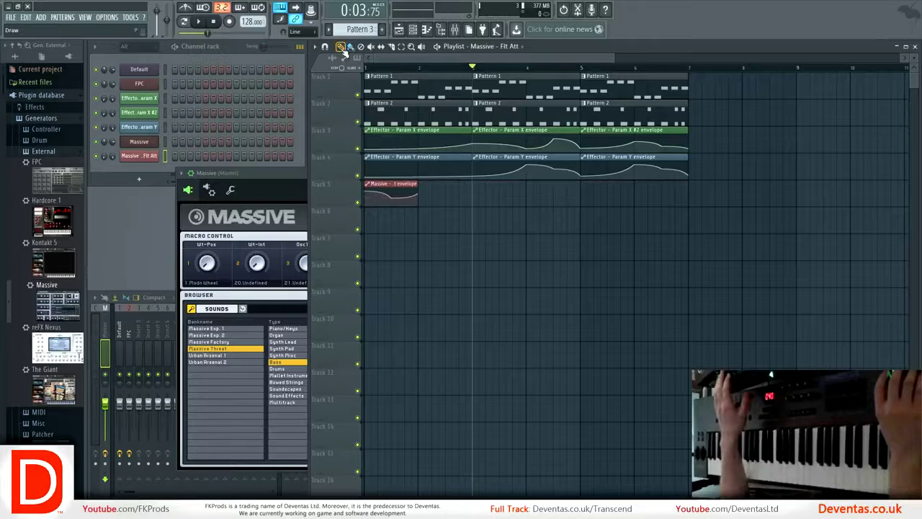
pyautogui.moveTo(424, 198); pyautogui.dragTo(677, 211)
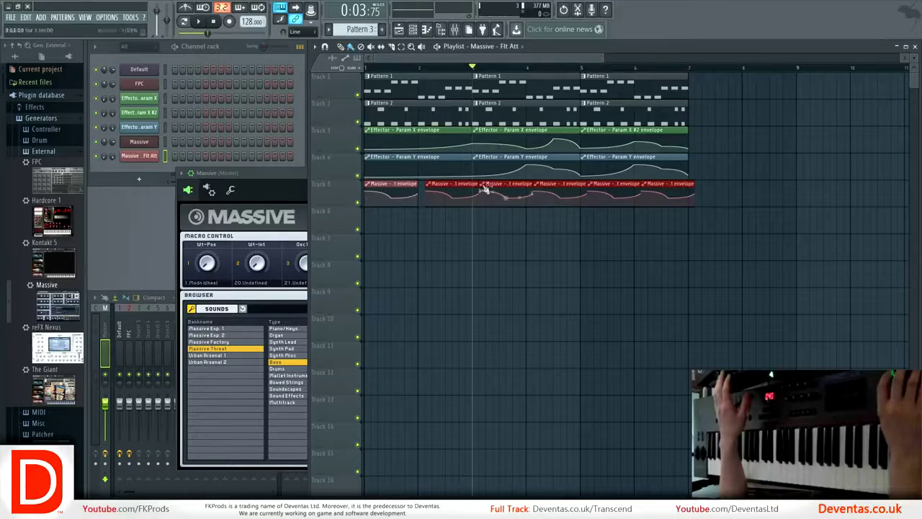
pyautogui.moveTo(455, 185); pyautogui.dragTo(448, 185)
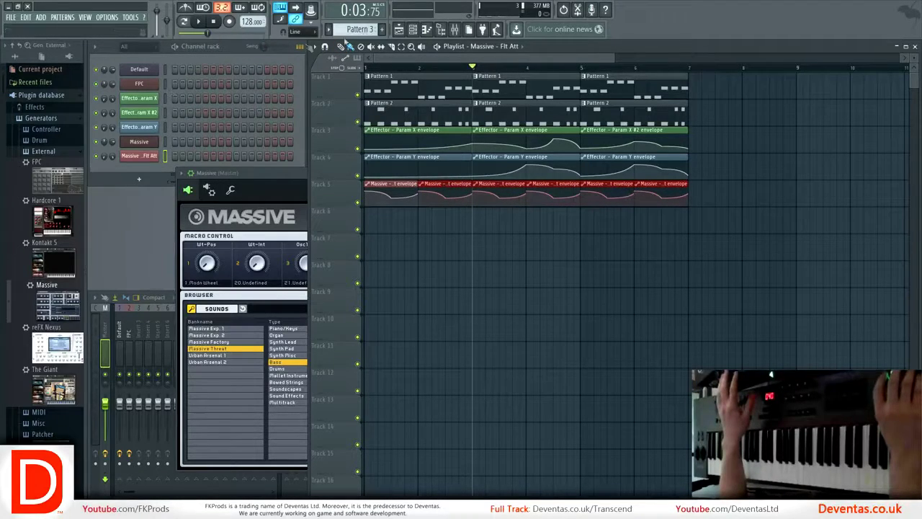
# - Write four consecutive Massive notes, D4, F4, B3 and E4, in Pattern 3's piano roll and play the pattern
pyautogui.click(184, 22)
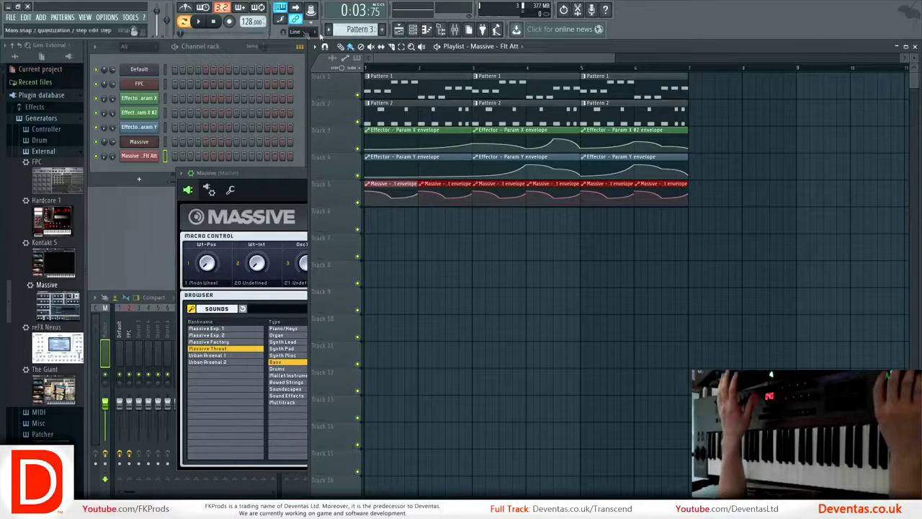
pyautogui.click(428, 32)
pyautogui.press('space')
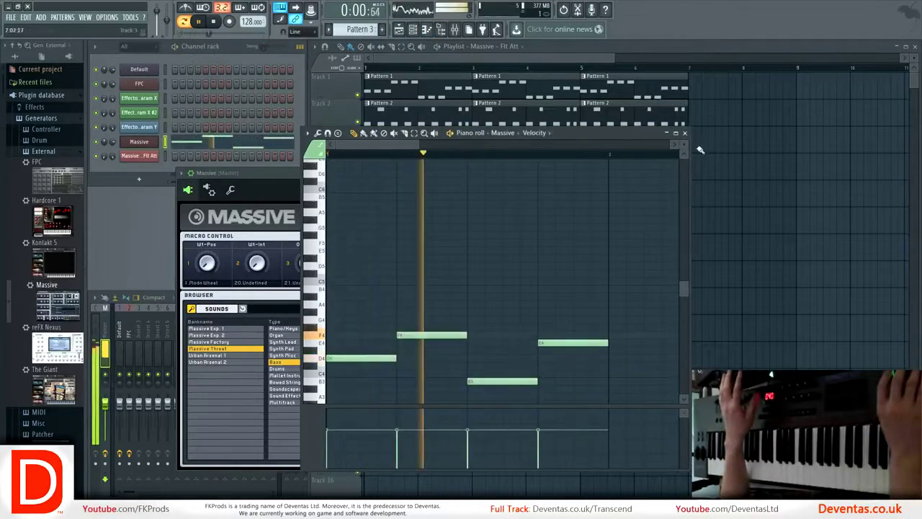
pyautogui.click(685, 133)
pyautogui.press('space')
pyautogui.click(428, 60)
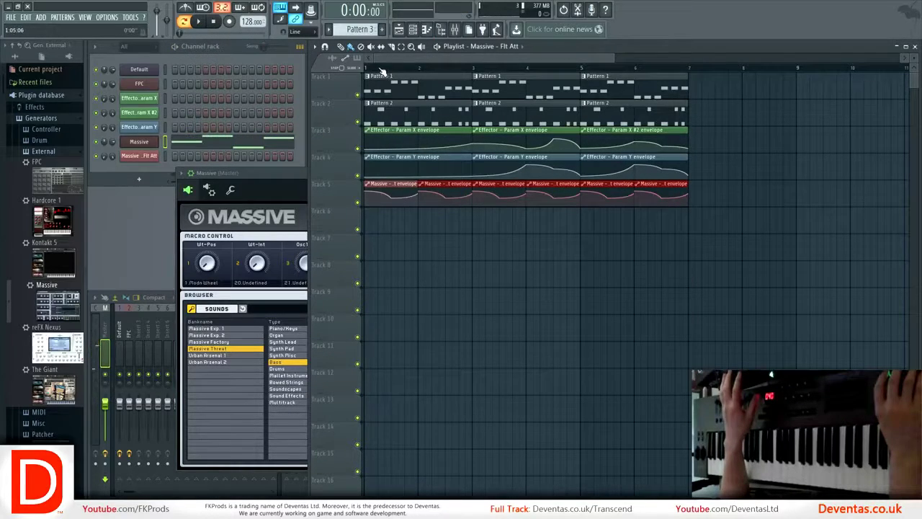
pyautogui.press('space')
pyautogui.press('space')
# - Fill Track 6 with Pattern 3 clips from bar 1 to bar 7 and play back the song
pyautogui.click(363, 30)
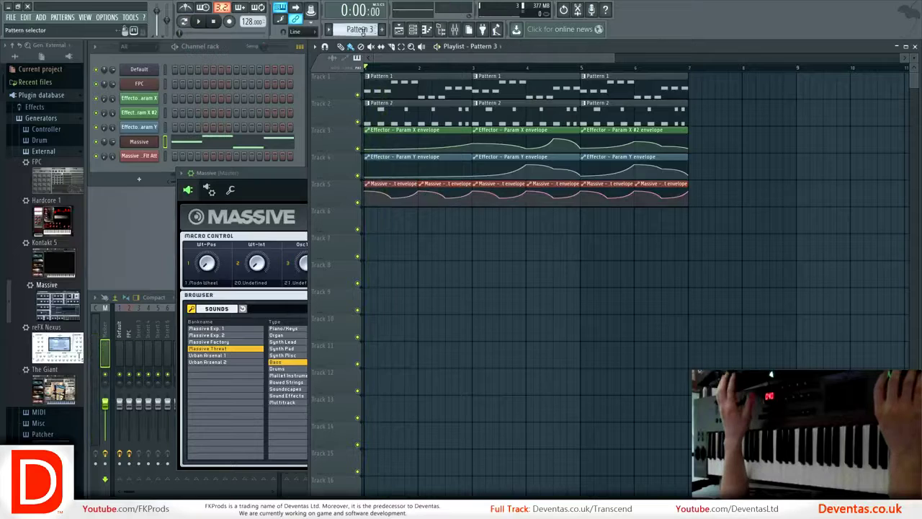
pyautogui.click(499, 46)
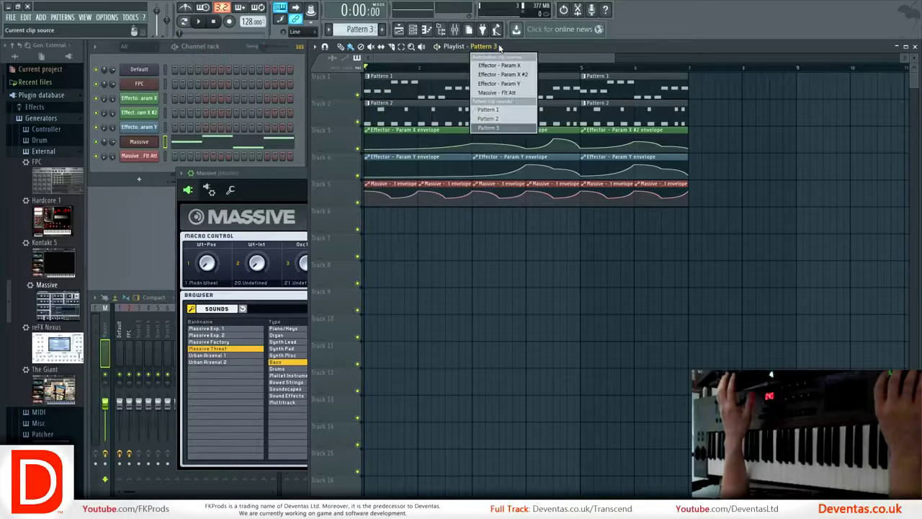
pyautogui.click(500, 48)
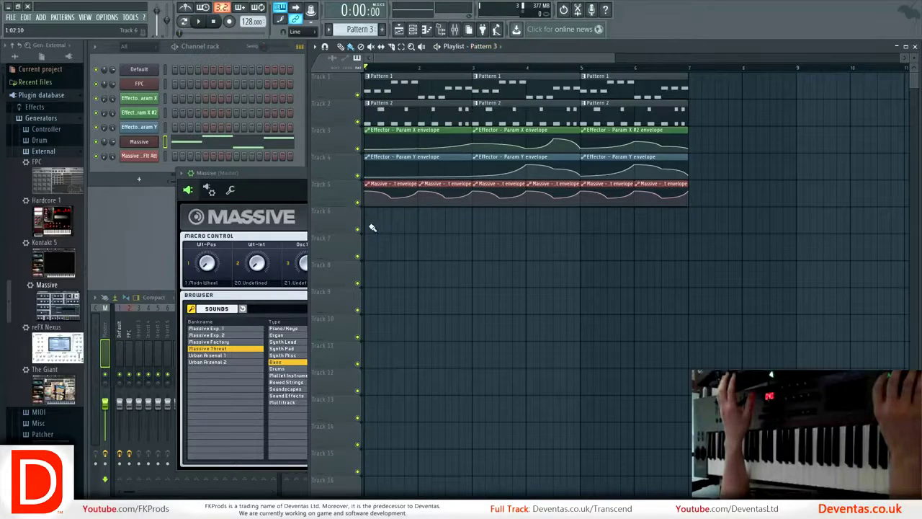
pyautogui.moveTo(372, 227); pyautogui.dragTo(651, 224)
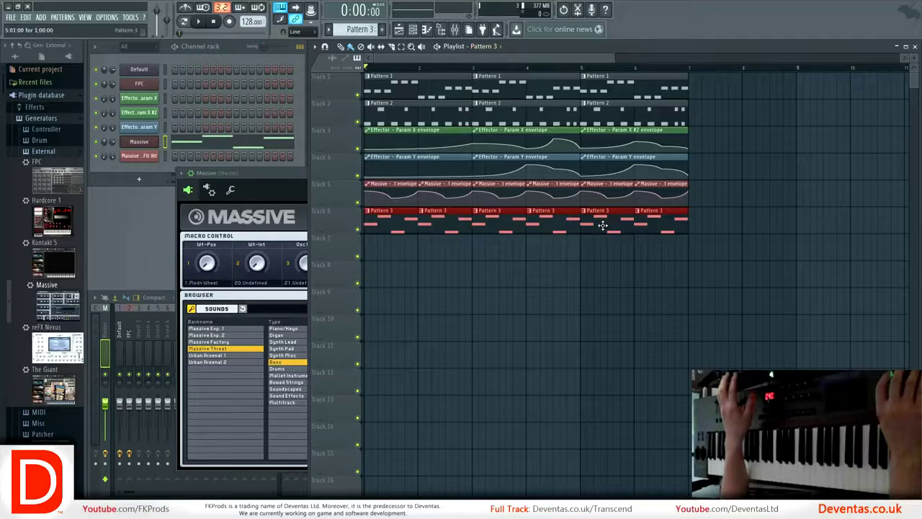
pyautogui.press('space')
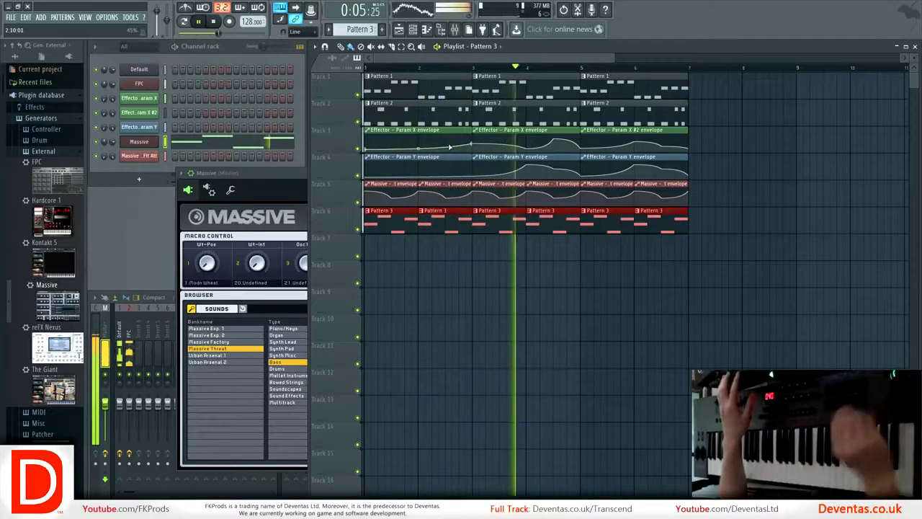
pyautogui.press('space')
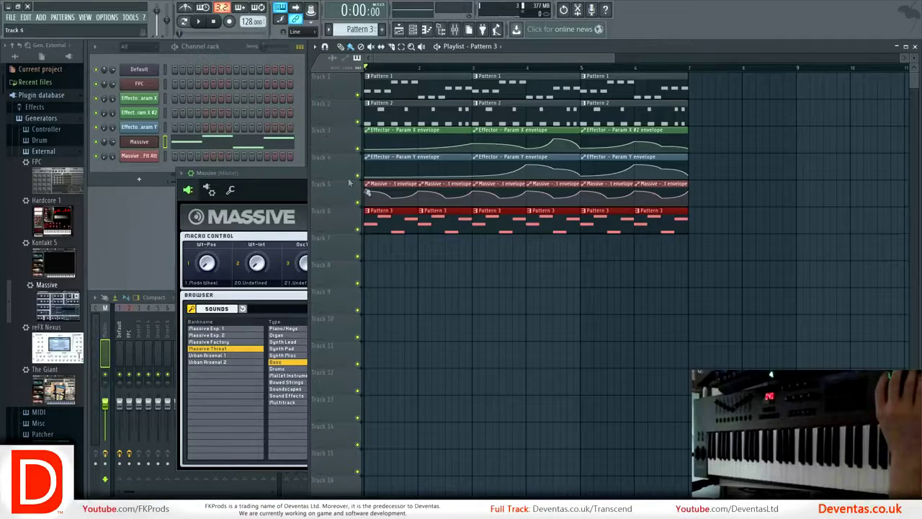
# - Lower the curve points of Track 5's Massive Flt Att envelope, setting the point at 2:01:00 to about 66%
pyautogui.click(366, 195)
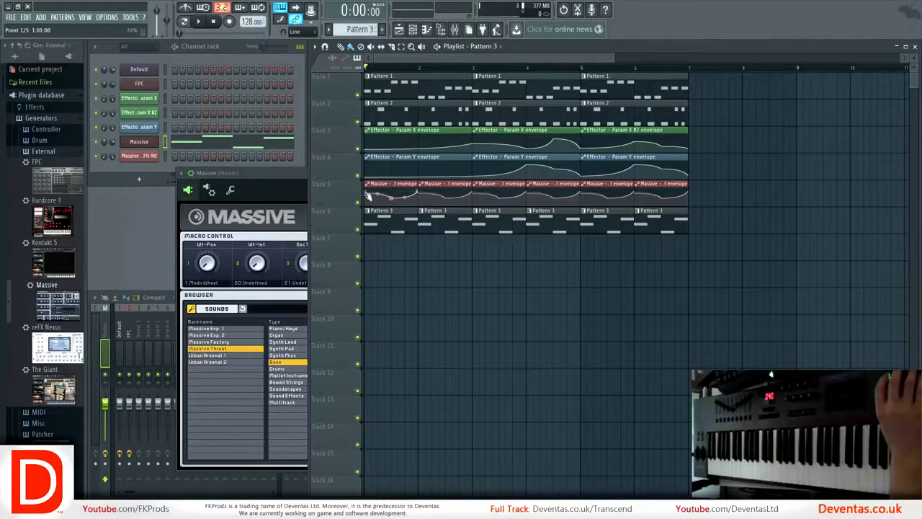
pyautogui.moveTo(394, 196); pyautogui.dragTo(419, 194)
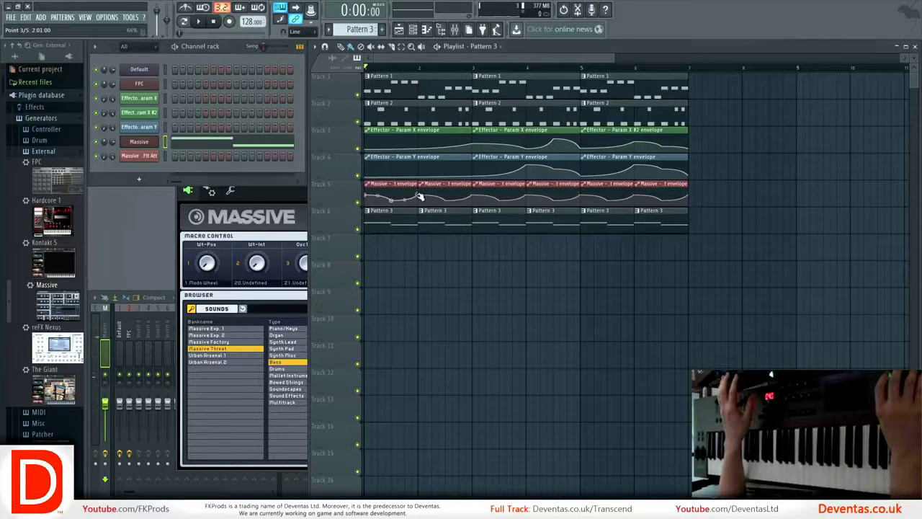
pyautogui.click(253, 200)
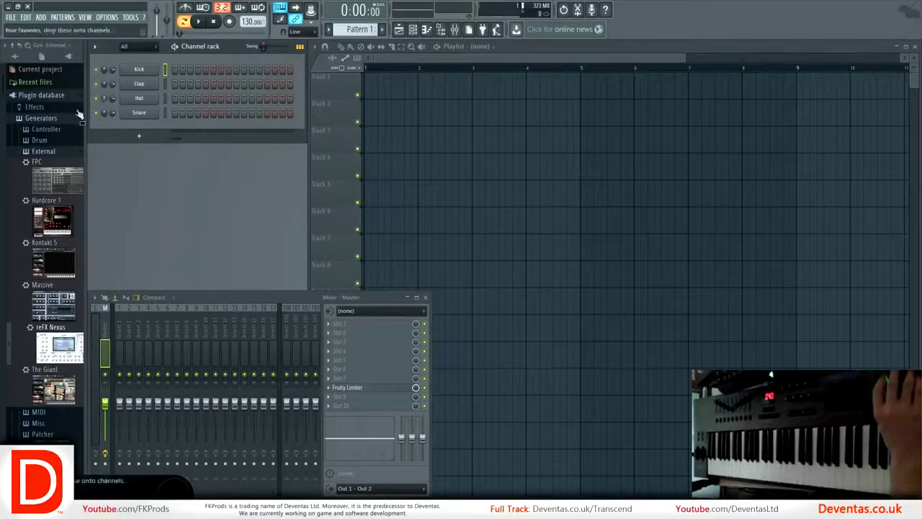
# - Delete the Clap channel from the new project and set the tempo to 128 BPM
pyautogui.rightClick(139, 85)
pyautogui.click(187, 159)
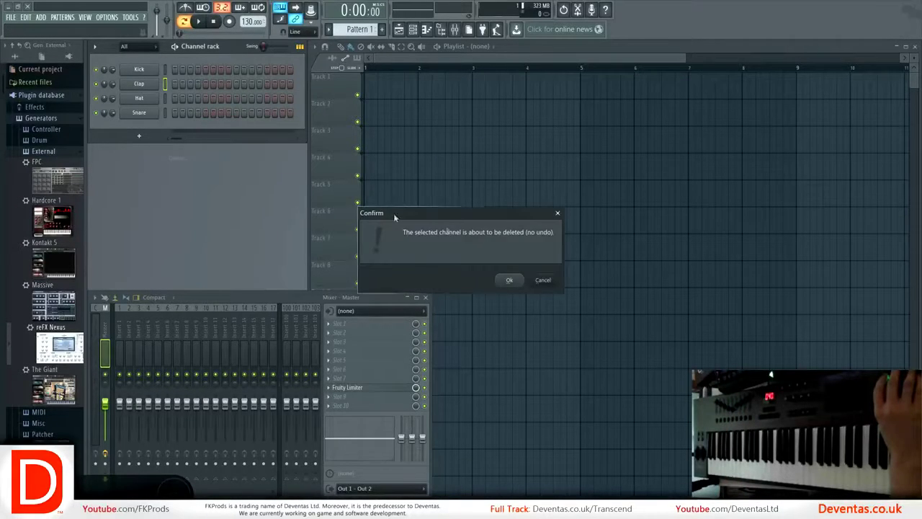
pyautogui.click(510, 278)
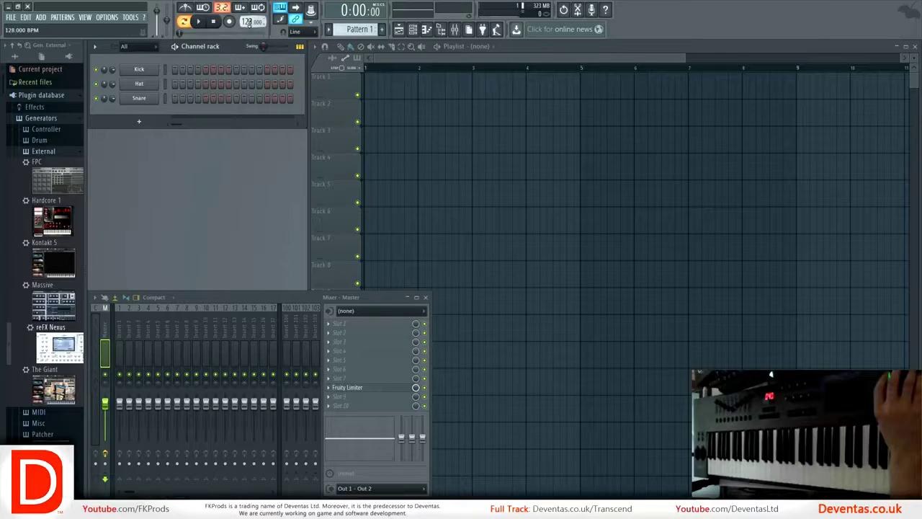
# - Delete the Kick and Hat channels from the channel rack
pyautogui.rightClick(139, 69)
pyautogui.click(178, 143)
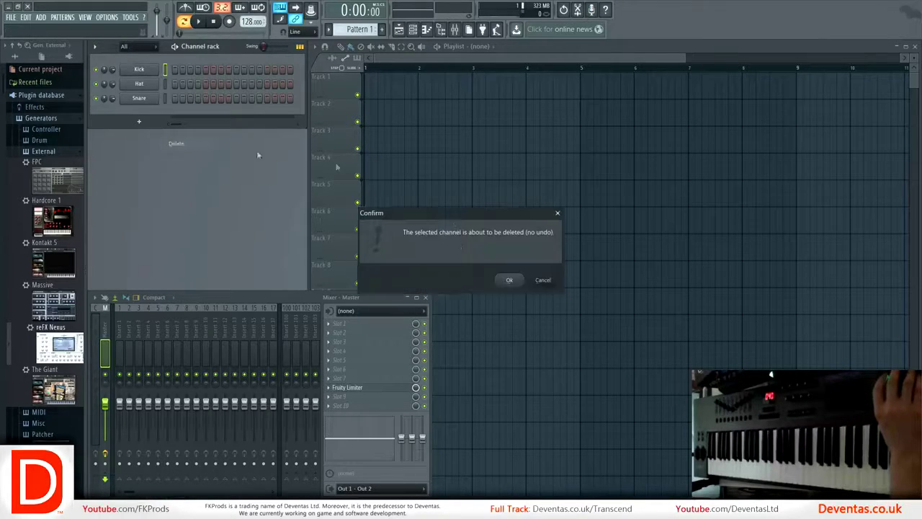
pyautogui.click(509, 279)
pyautogui.rightClick(139, 75)
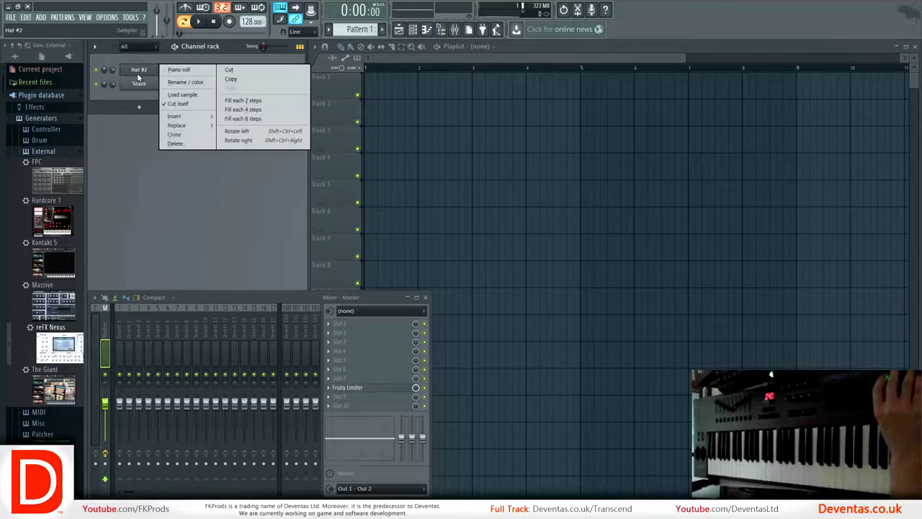
pyautogui.click(176, 143)
pyautogui.click(510, 279)
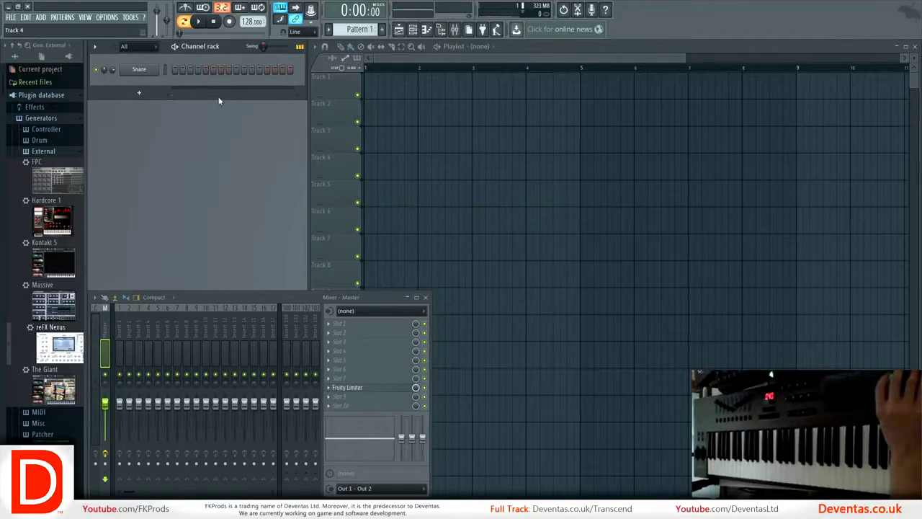
# - Delete the remaining Snare channel so that only a default Sampler channel is left
pyautogui.rightClick(148, 73)
pyautogui.click(121, 157)
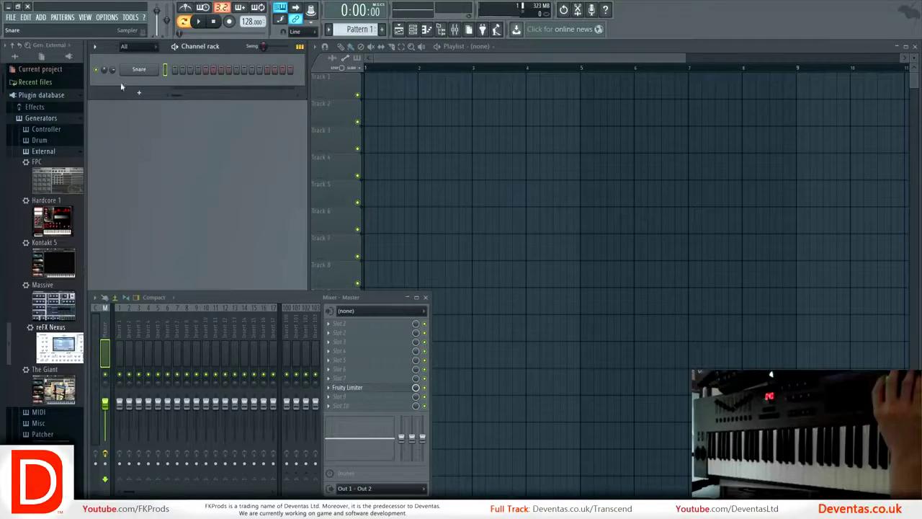
pyautogui.rightClick(139, 70)
pyautogui.click(176, 143)
pyautogui.click(510, 279)
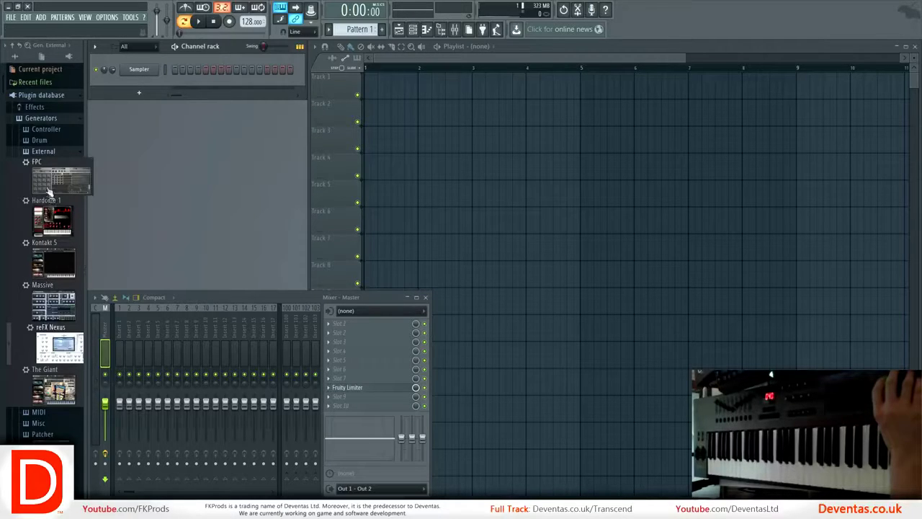
# - Replace the Sampler channel with FPC and add Massive, reFX Nexus and The Giant from the External generators
pyautogui.moveTo(57, 179); pyautogui.dragTo(139, 70)
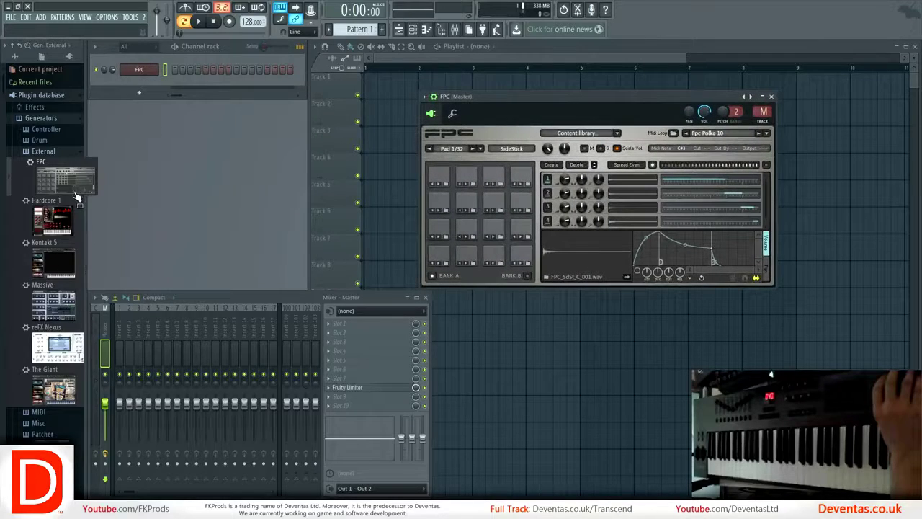
pyautogui.moveTo(50, 288); pyautogui.dragTo(145, 84)
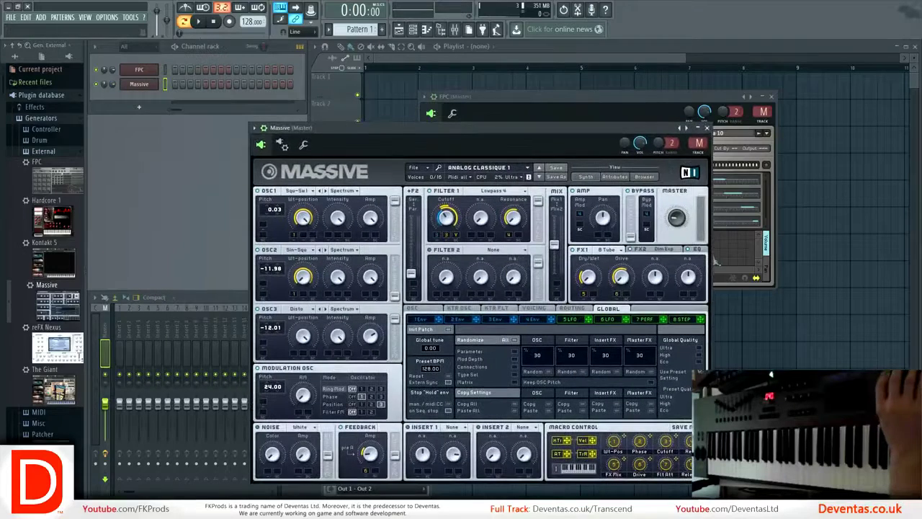
pyautogui.moveTo(58, 347); pyautogui.dragTo(142, 97)
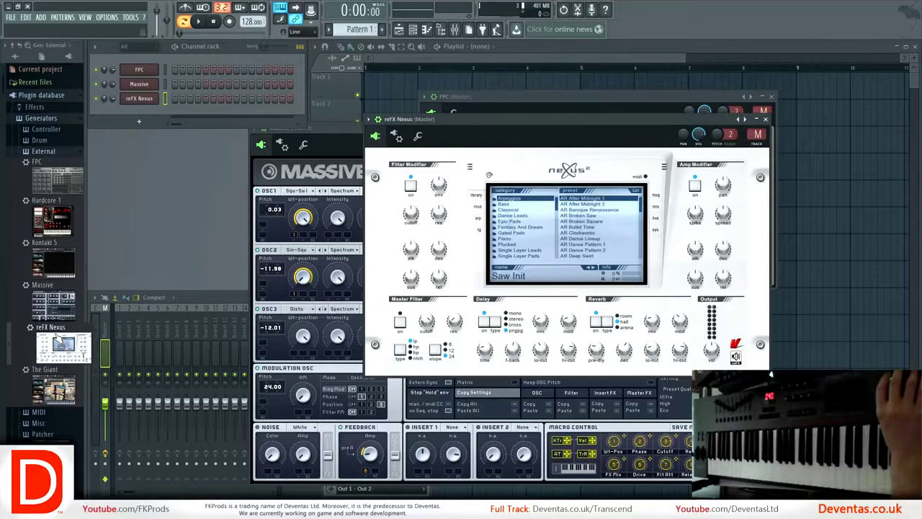
pyautogui.moveTo(47, 392); pyautogui.dragTo(146, 113)
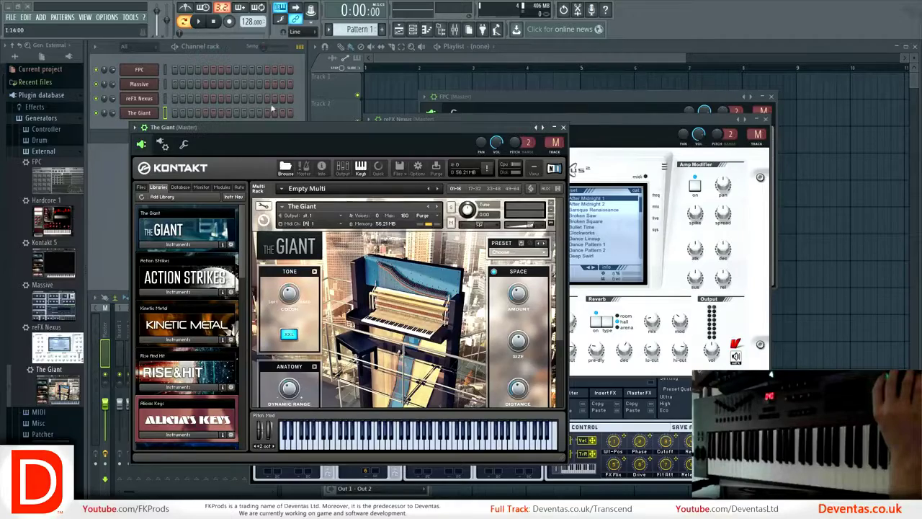
pyautogui.moveTo(243, 123); pyautogui.dragTo(453, 90)
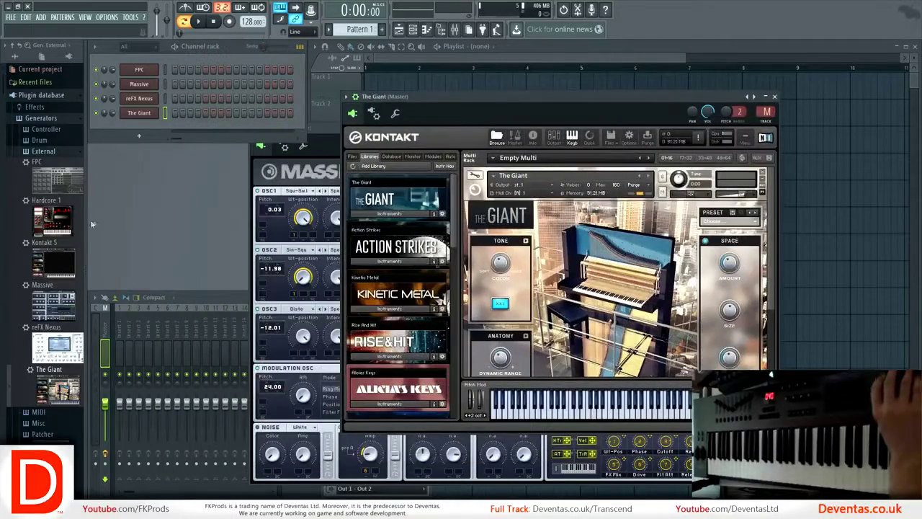
# - Add a Kontakt 5 channel and load the Filthy Tones instrument from the Rise & Hit library's Lifters folder
pyautogui.moveTo(59, 255); pyautogui.dragTo(134, 123)
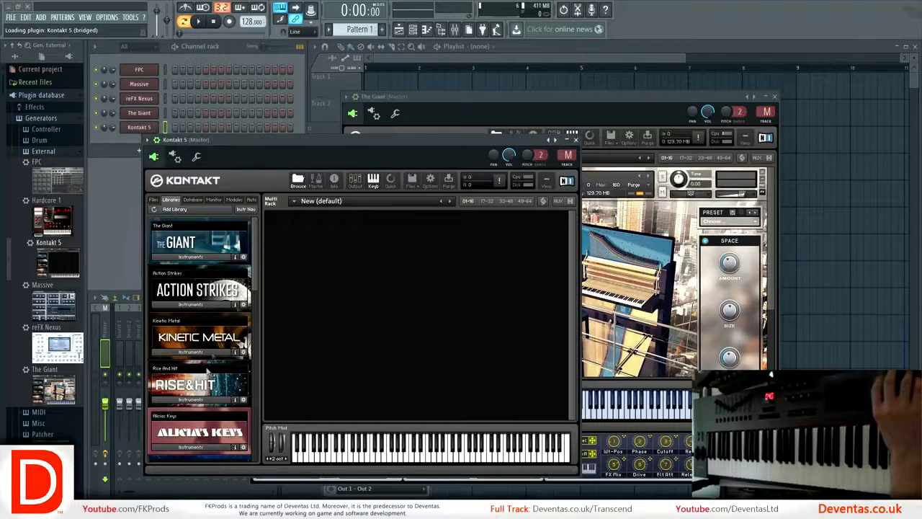
pyautogui.click(191, 400)
pyautogui.scroll(-2, 199, 319)
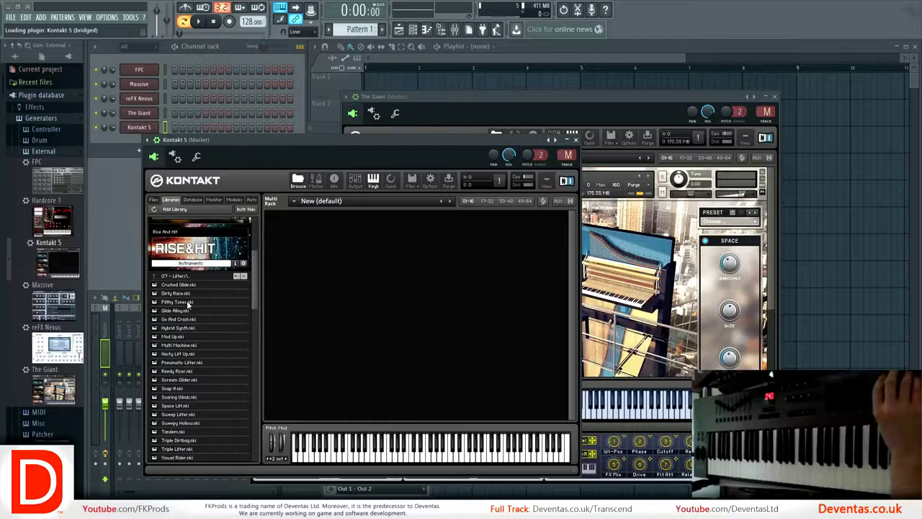
pyautogui.doubleClick(187, 302)
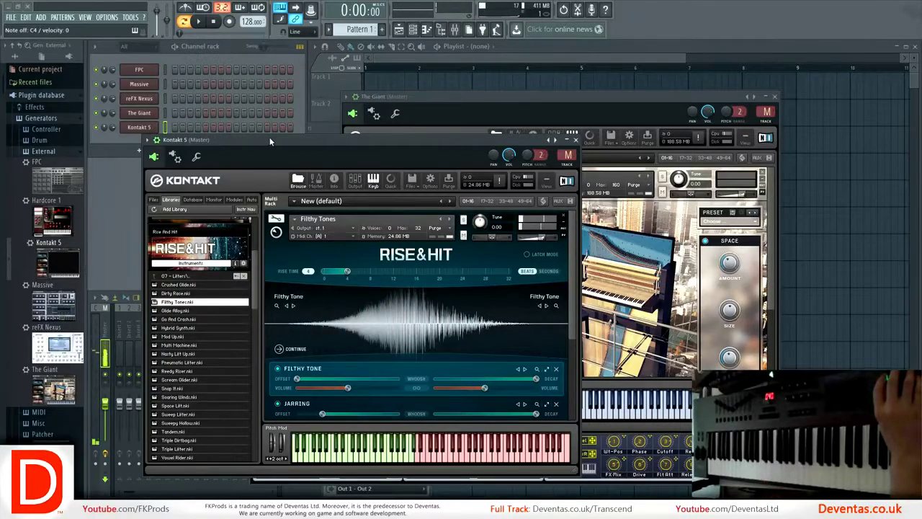
# - Load the Empty preset into the FPC channel and switch the browser to the Vengeance snapshot
pyautogui.moveTo(269, 137); pyautogui.dragTo(575, 90)
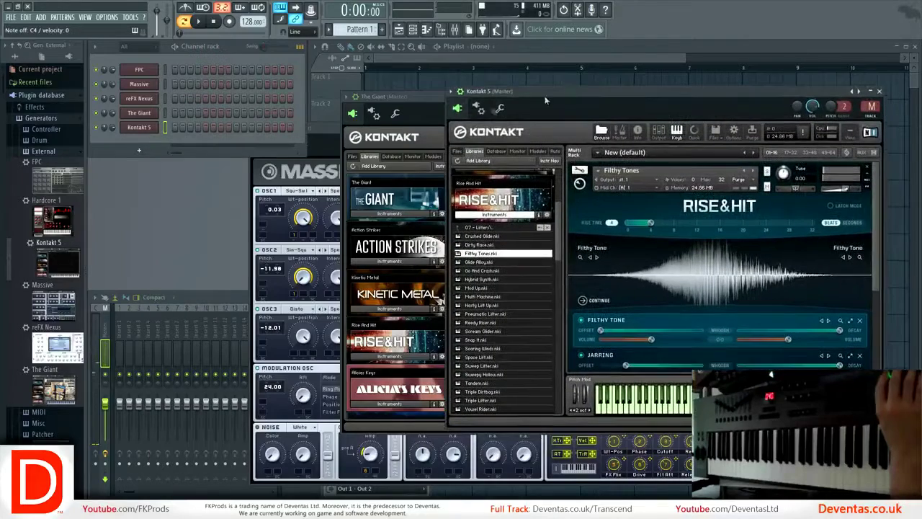
pyautogui.click(151, 70)
pyautogui.click(423, 96)
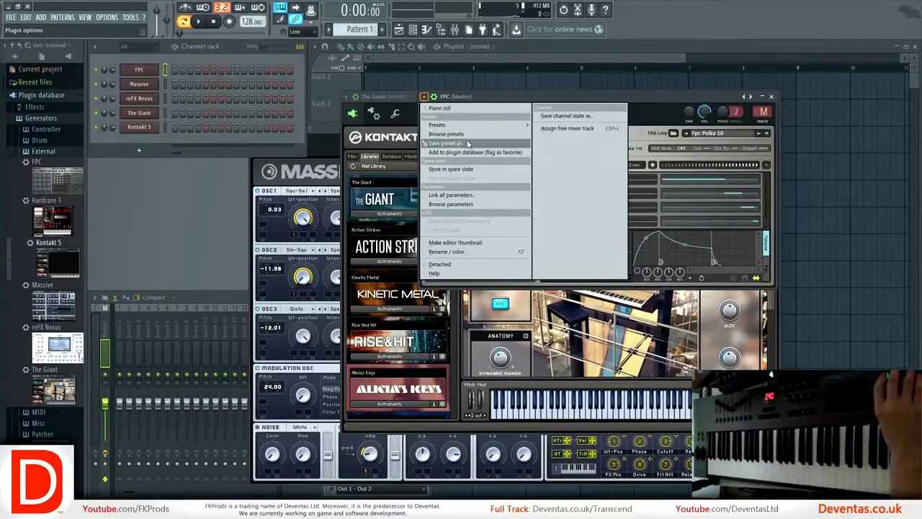
pyautogui.moveTo(517, 134)
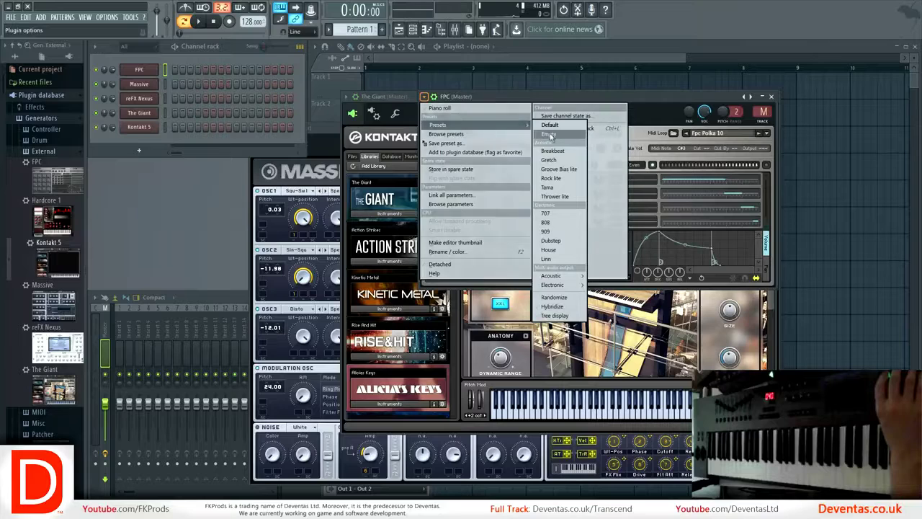
pyautogui.click(554, 136)
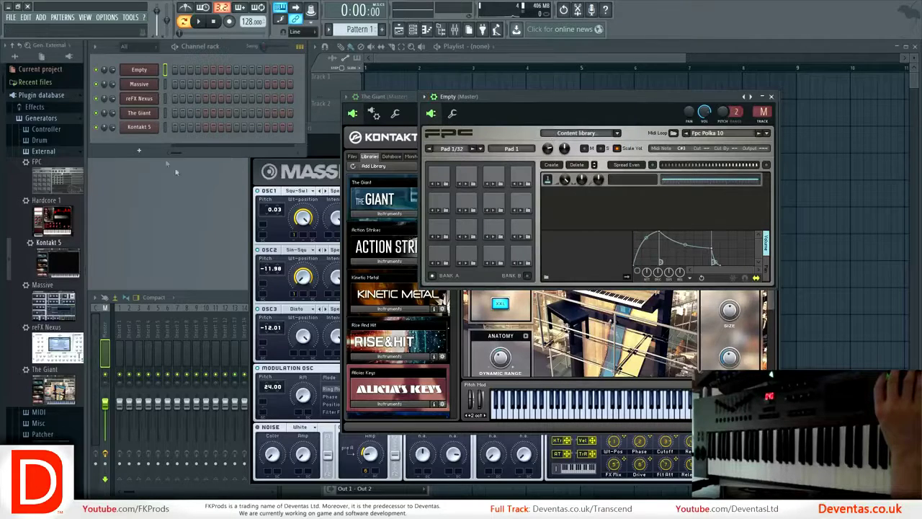
pyautogui.click(49, 44)
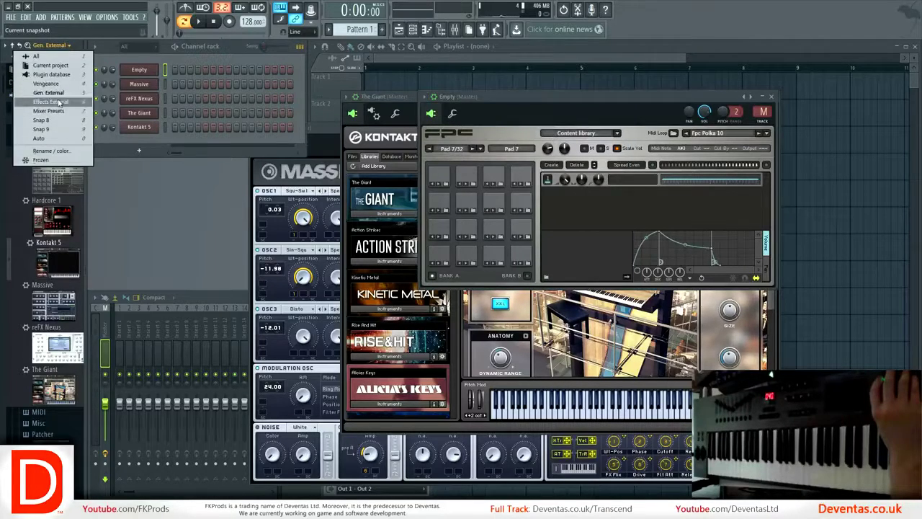
pyautogui.click(46, 84)
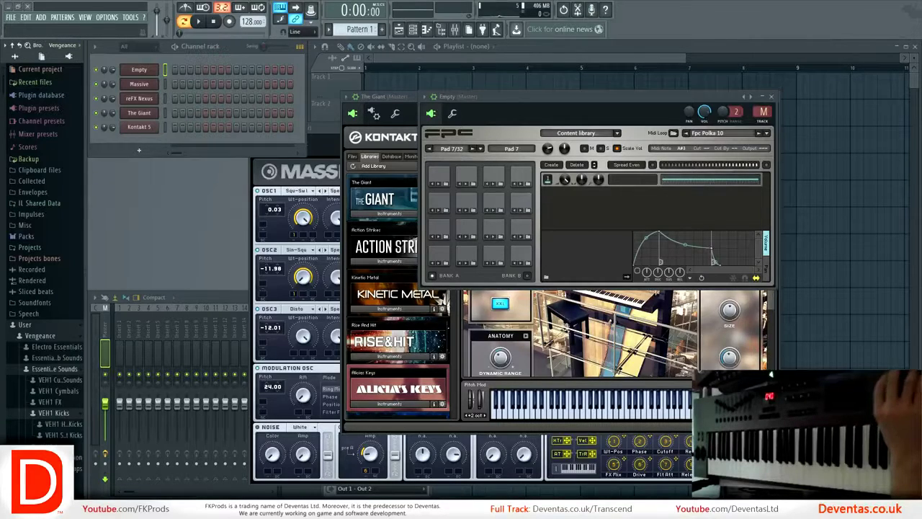
# - Examine where the Vengeance sample packs are stored on the C: drive, inside FL Studio 12's Data\Patches\User folder
pyautogui.press('super+e')
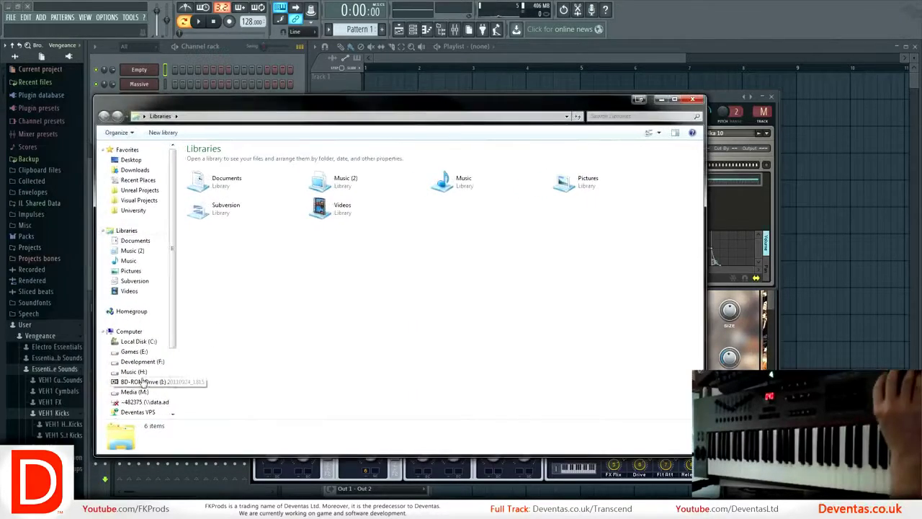
pyautogui.click(138, 341)
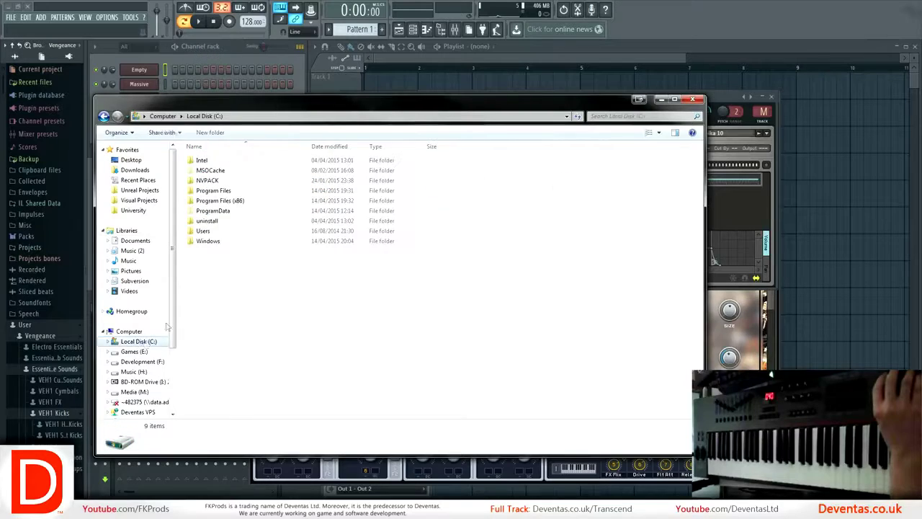
pyautogui.doubleClick(214, 203)
pyautogui.scroll(-5, 225, 275)
pyautogui.doubleClick(222, 281)
pyautogui.doubleClick(212, 182)
pyautogui.doubleClick(212, 172)
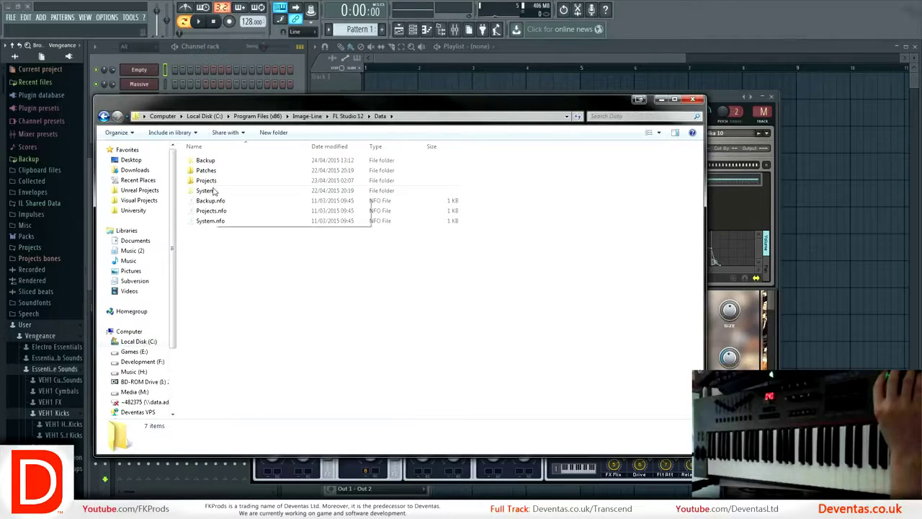
pyautogui.doubleClick(222, 171)
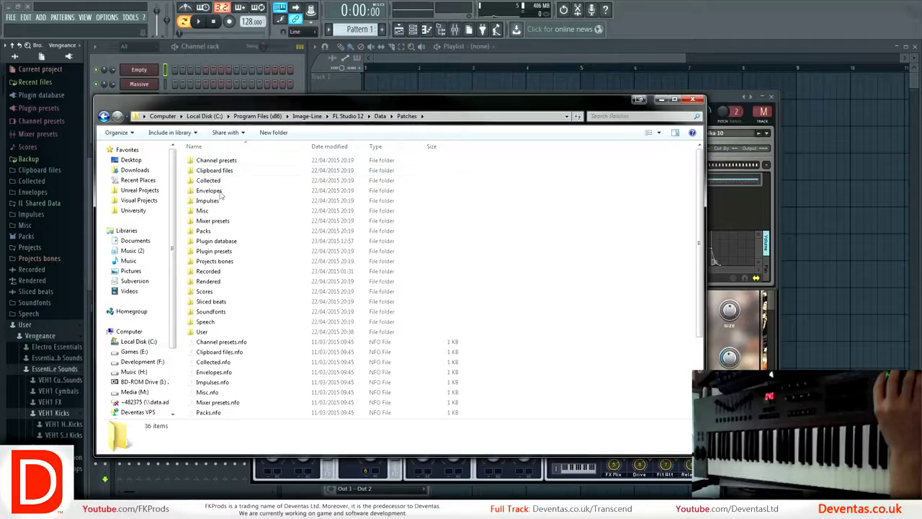
pyautogui.doubleClick(202, 332)
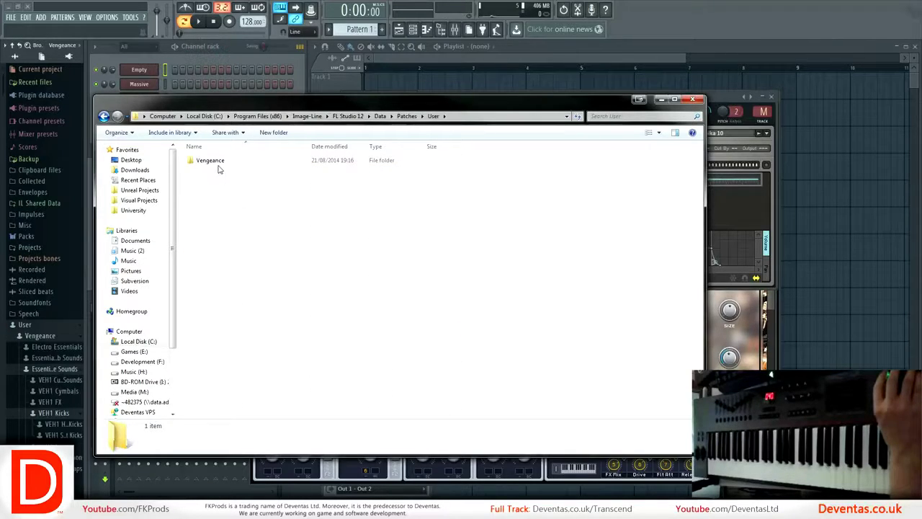
pyautogui.doubleClick(210, 161)
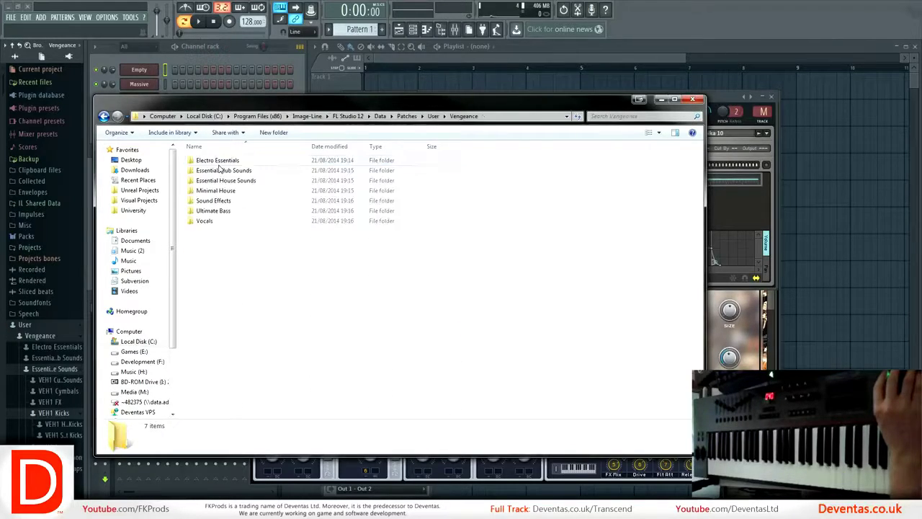
pyautogui.click(693, 100)
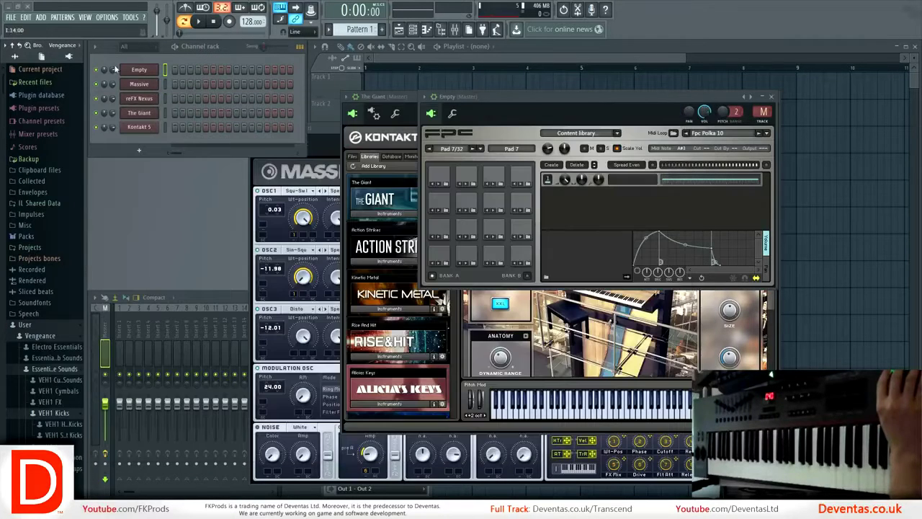
# - Load the VEE Bassdrum 035 sample from the Vengeance Electro Essentials bassdrums onto FPC pad 2
pyautogui.click(64, 48)
pyautogui.click(41, 85)
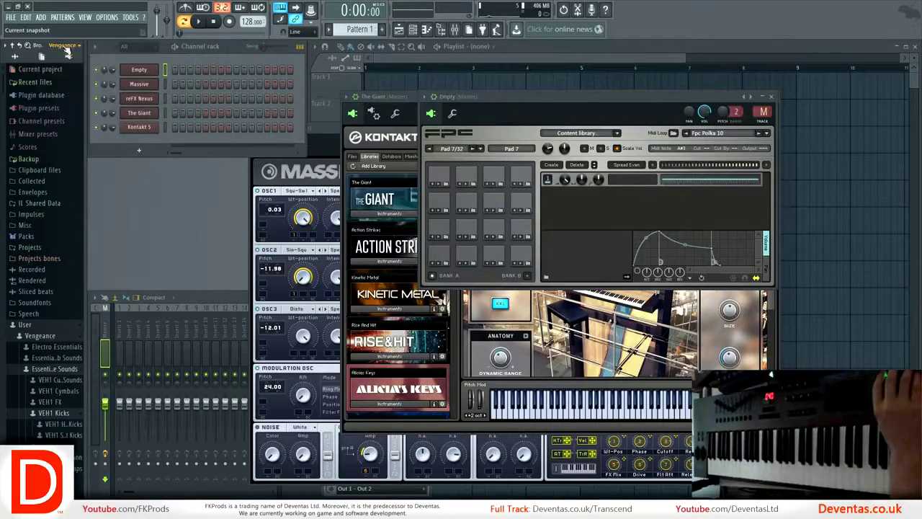
pyautogui.scroll(-8, 44, 288)
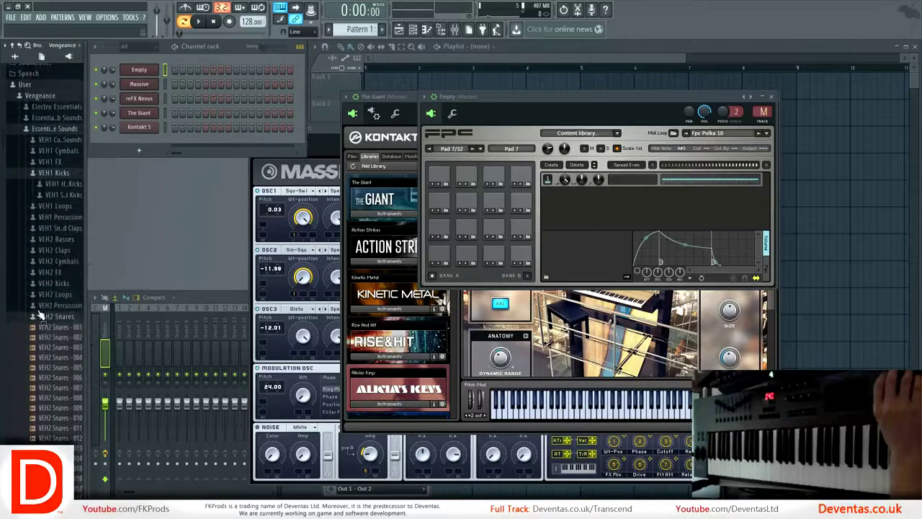
pyautogui.click(59, 106)
pyautogui.click(62, 115)
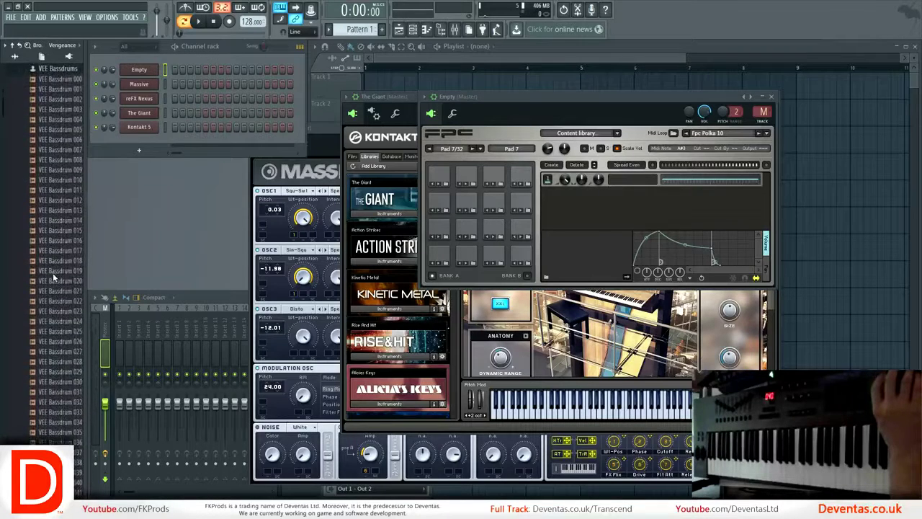
pyautogui.click(50, 322)
pyautogui.click(51, 321)
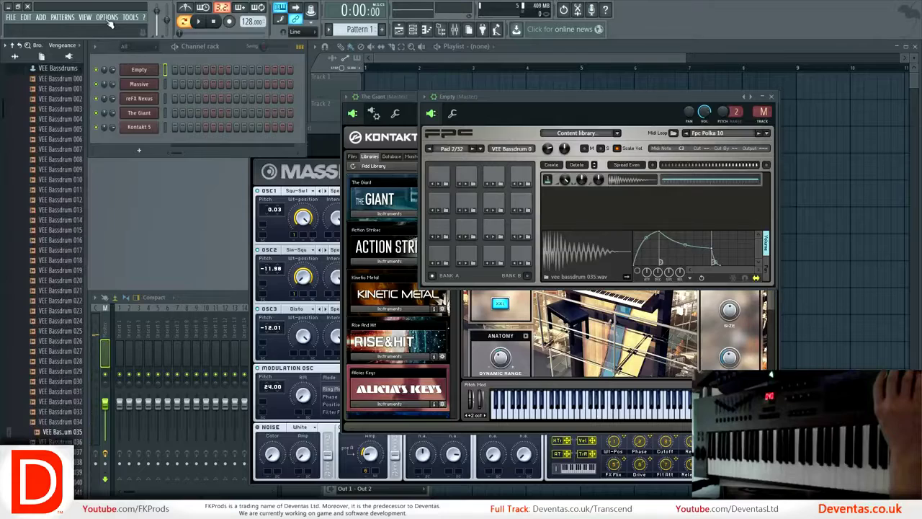
# - Set the Game Controller 1 and IMPACT LX61 MIDI inputs to the Nektar Impact series controller type and enable Image-Line Remote
pyautogui.click(108, 20)
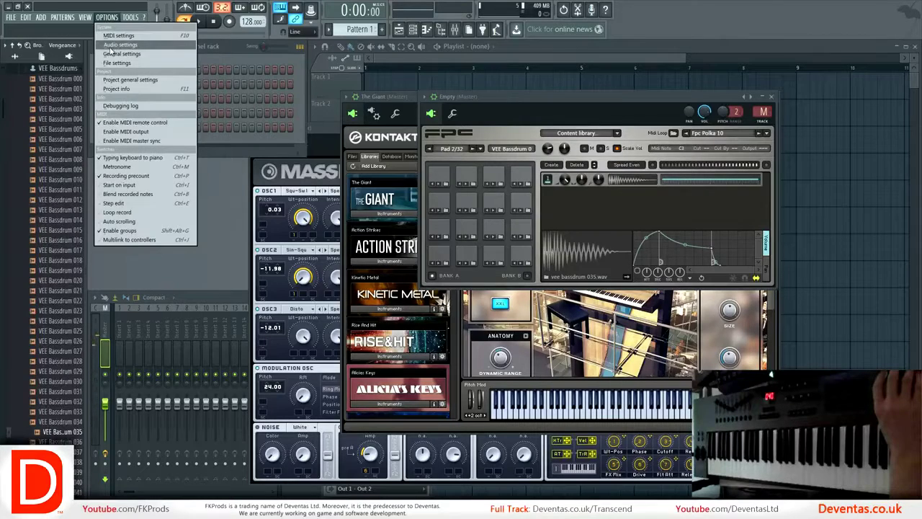
pyautogui.click(118, 45)
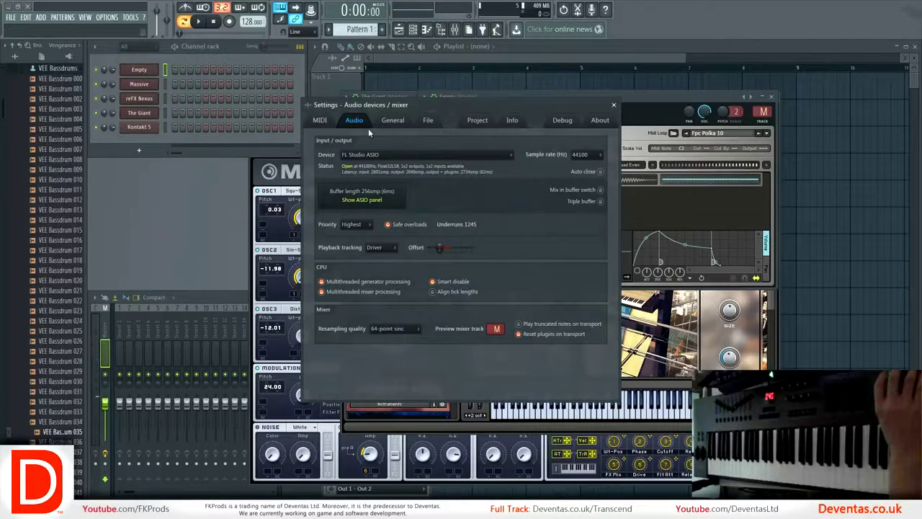
pyautogui.click(321, 120)
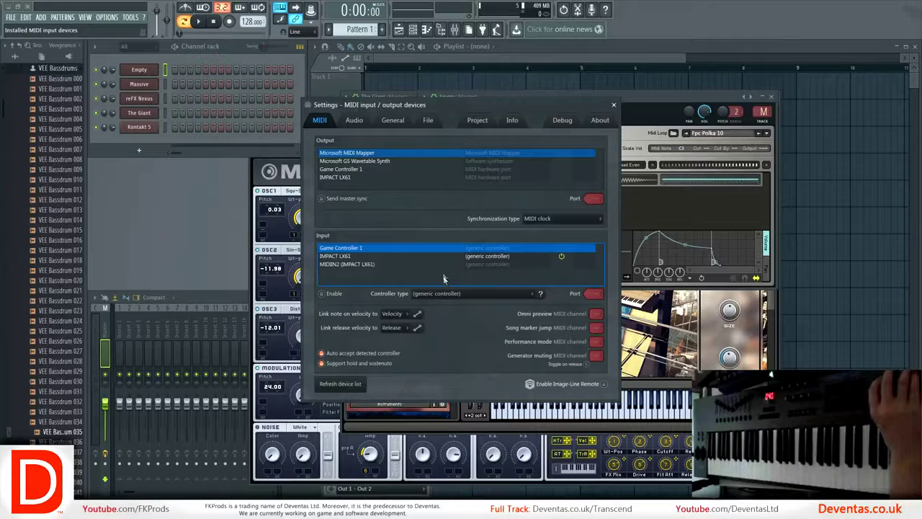
pyautogui.click(497, 293)
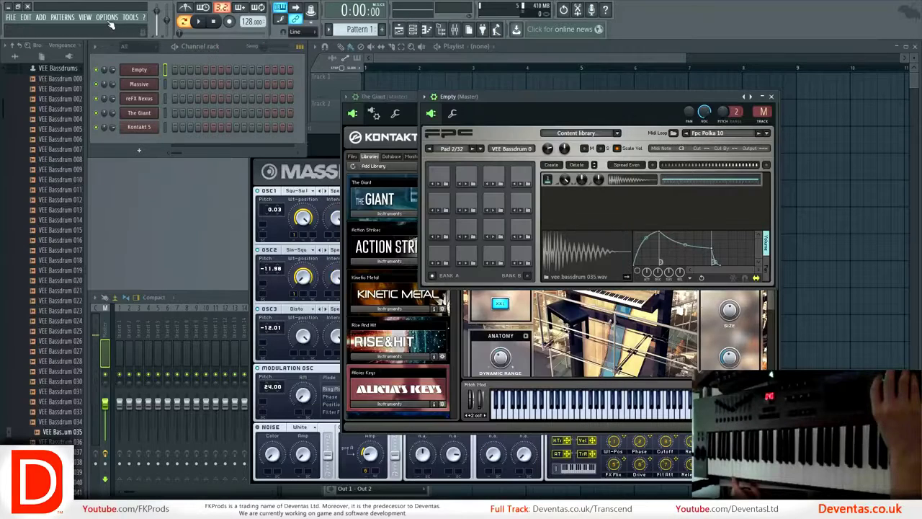
pyautogui.click(107, 17)
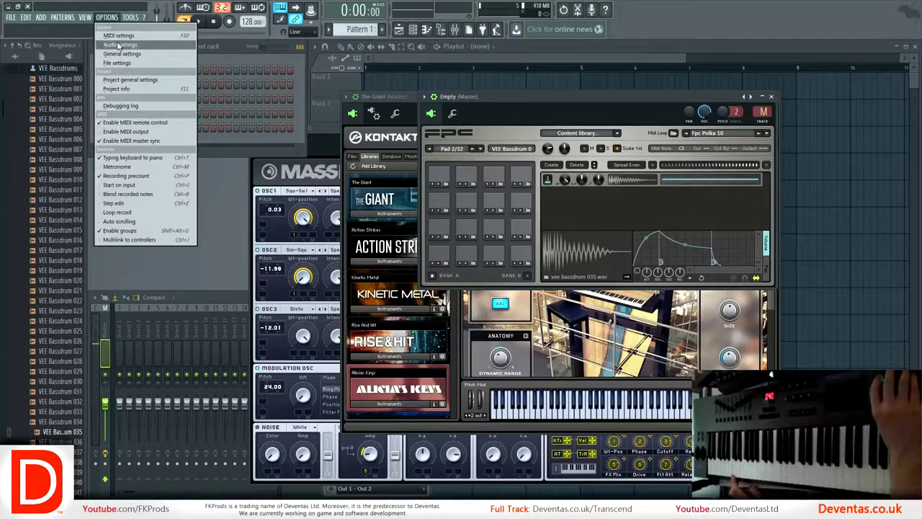
pyautogui.click(118, 35)
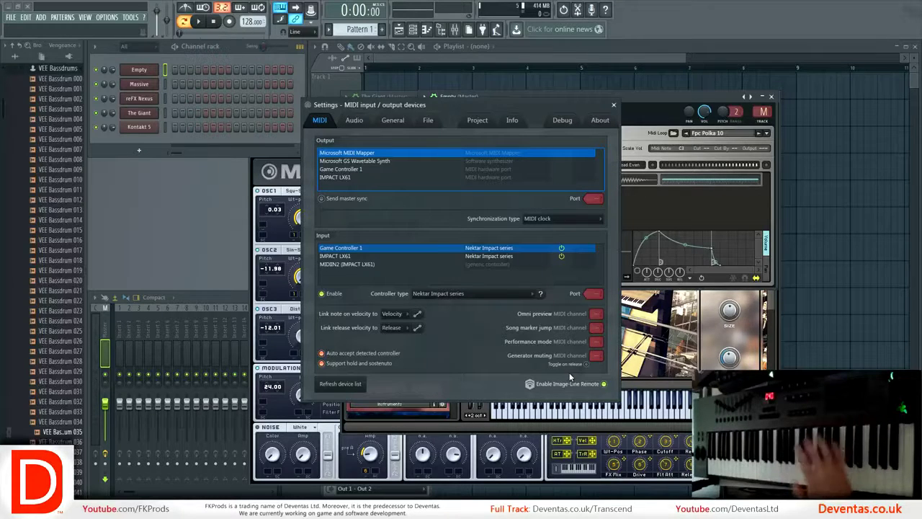
pyautogui.click(613, 106)
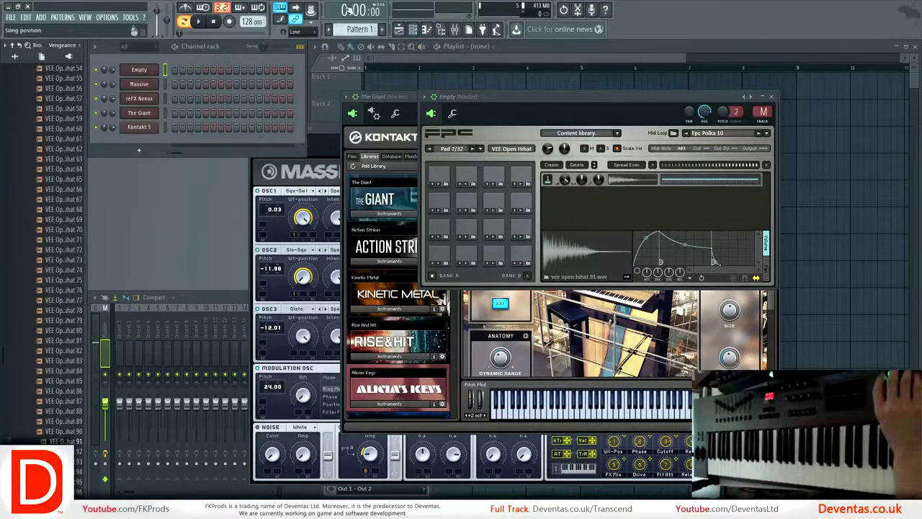
# - Program one bar for FPC with the bassdrum on all four beats, snare on beats 2 and 4, and VEE Open Hihat 32 every half beat
pyautogui.click(426, 29)
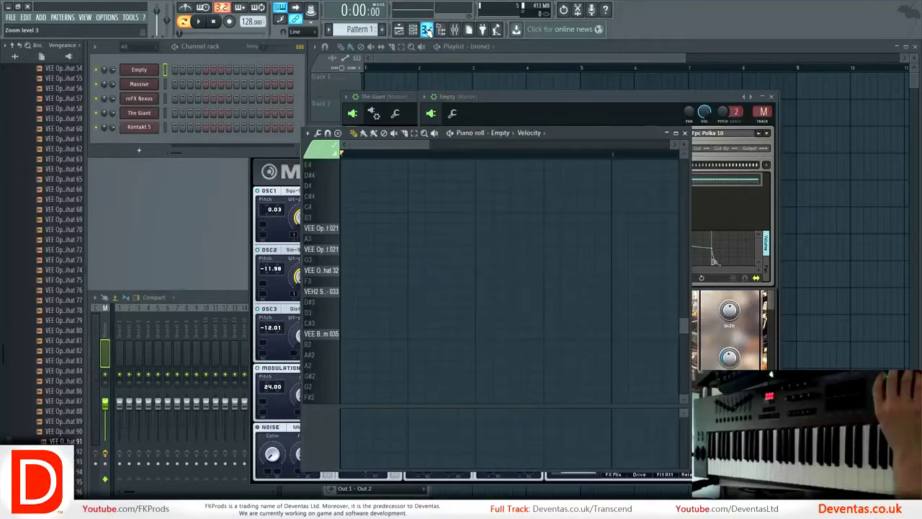
pyautogui.click(345, 336)
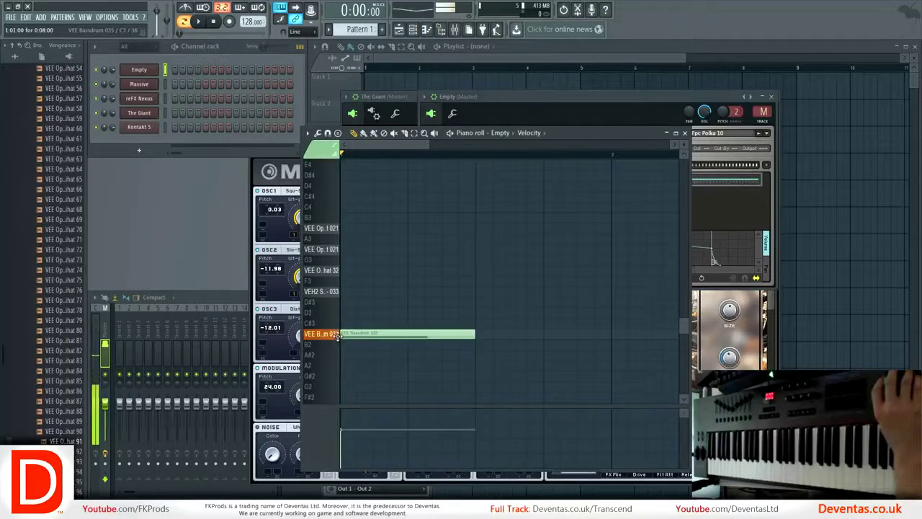
pyautogui.press('space')
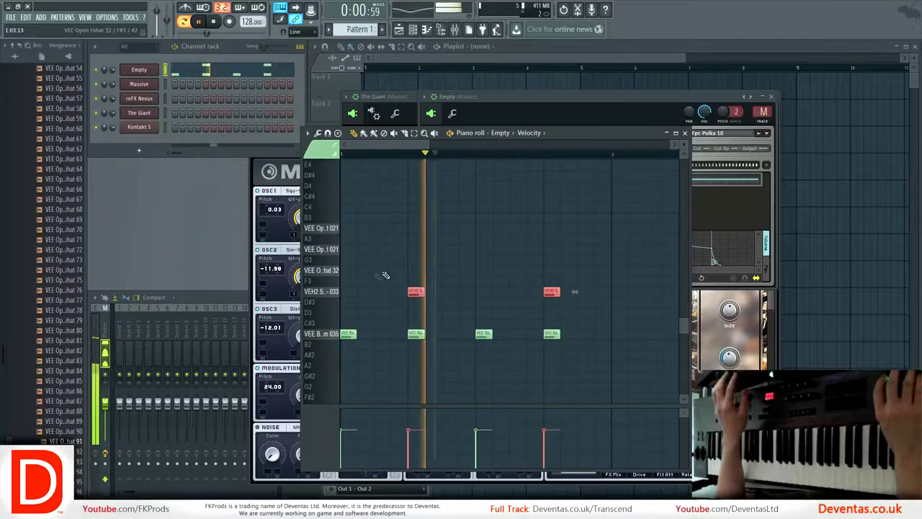
pyautogui.keyDown('ctrl'); pyautogui.click(377, 318); pyautogui.keyUp('ctrl')
pyautogui.moveTo(582, 350); pyautogui.dragTo(374, 276)
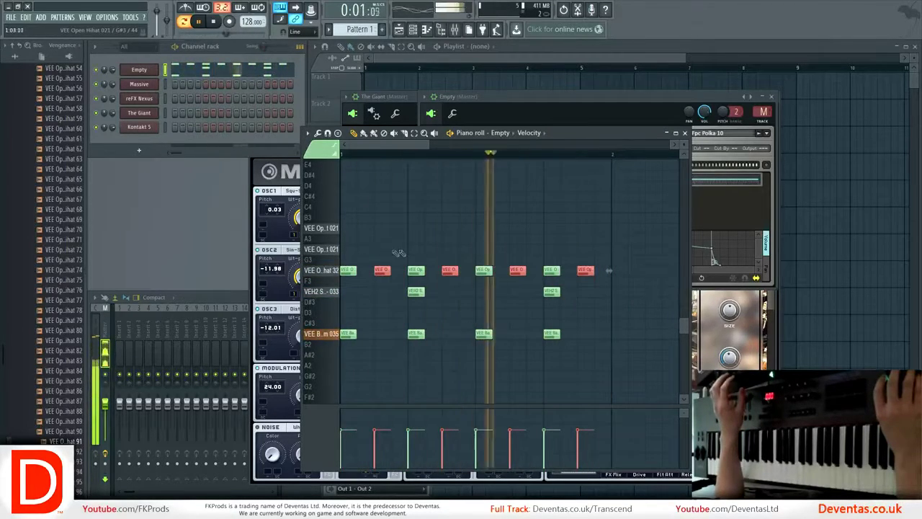
# - Add VEE Open Hihat 021 notes from the two upper pads on beat 4 and its offbeat, lowering the beat 4 note's velocity
pyautogui.click(551, 253)
pyautogui.click(551, 249)
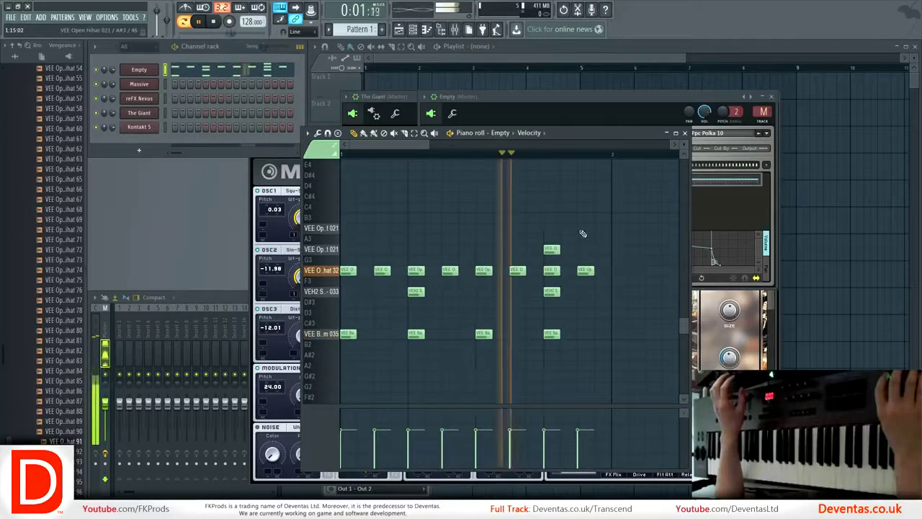
pyautogui.click(583, 229)
pyautogui.moveTo(552, 254); pyautogui.dragTo(606, 235)
pyautogui.click(549, 448)
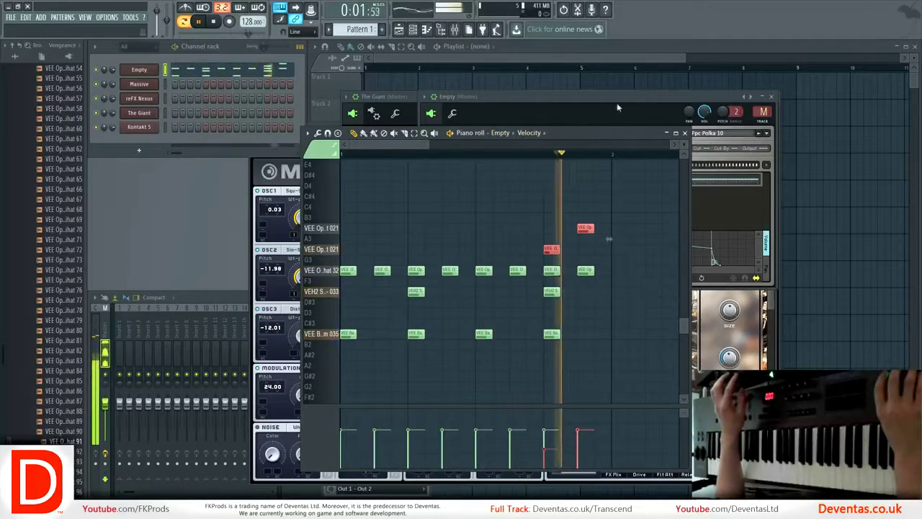
pyautogui.press('space')
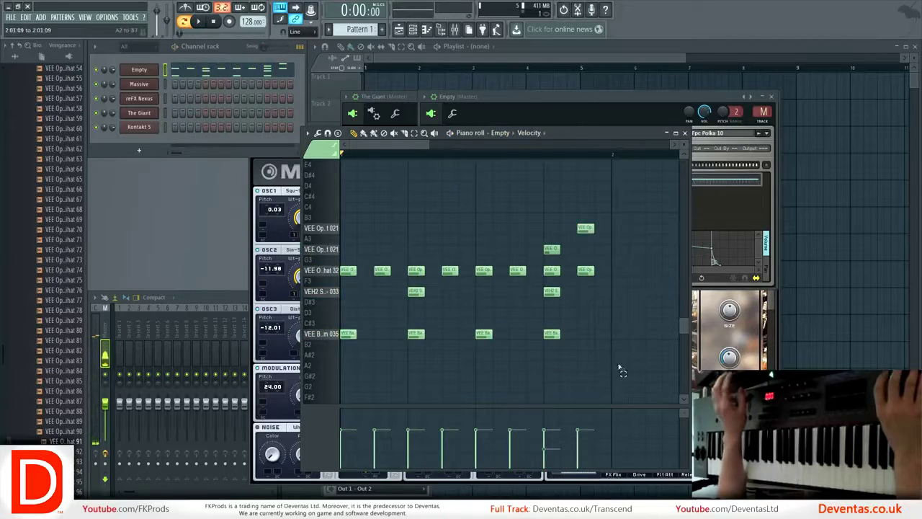
# - Duplicate all the drum notes from bar 1 into bar 2 and play the pattern back
pyautogui.moveTo(621, 373); pyautogui.dragTo(338, 180)
pyautogui.moveTo(346, 338); pyautogui.dragTo(618, 334)
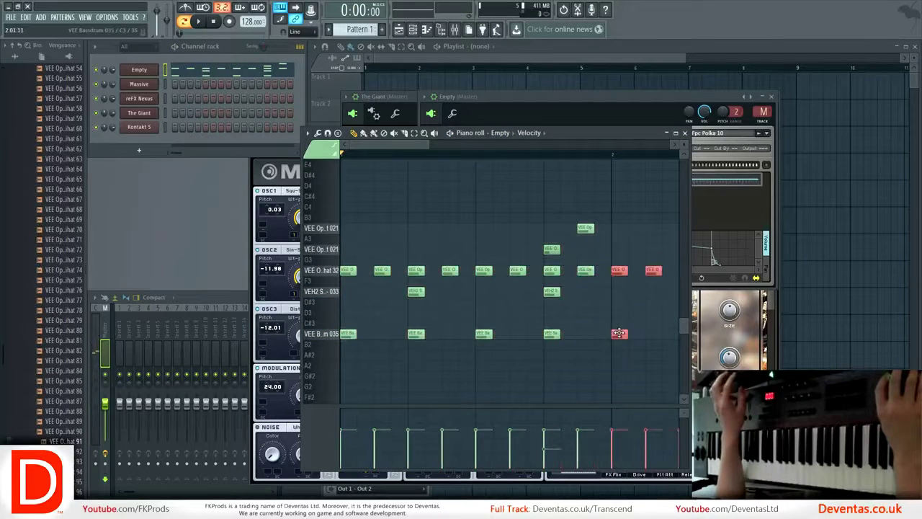
pyautogui.keyDown('ctrl'); pyautogui.click(597, 373); pyautogui.keyUp('ctrl')
pyautogui.press('space')
pyautogui.scroll(-2, 594, 272)
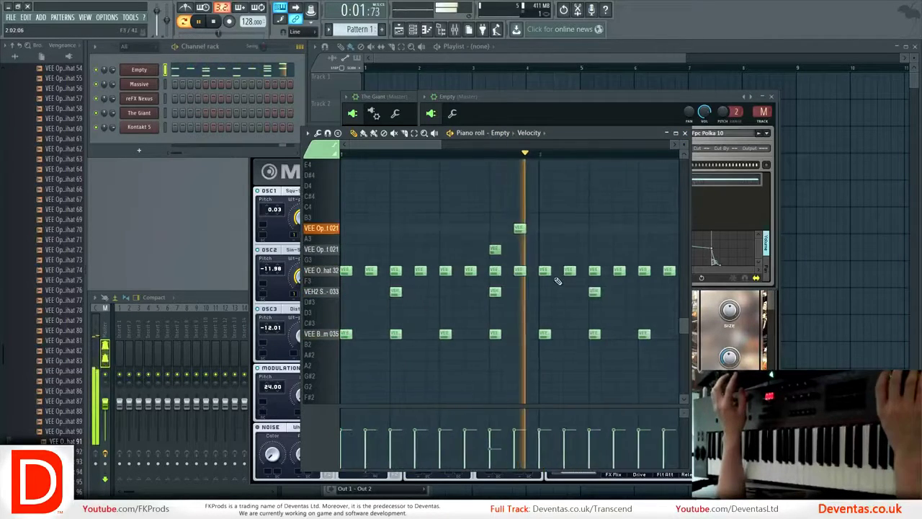
# - Remove the VEE Open Hihat 32 note at the start of bar 2, then undo the removal
pyautogui.press('space')
pyautogui.press('space')
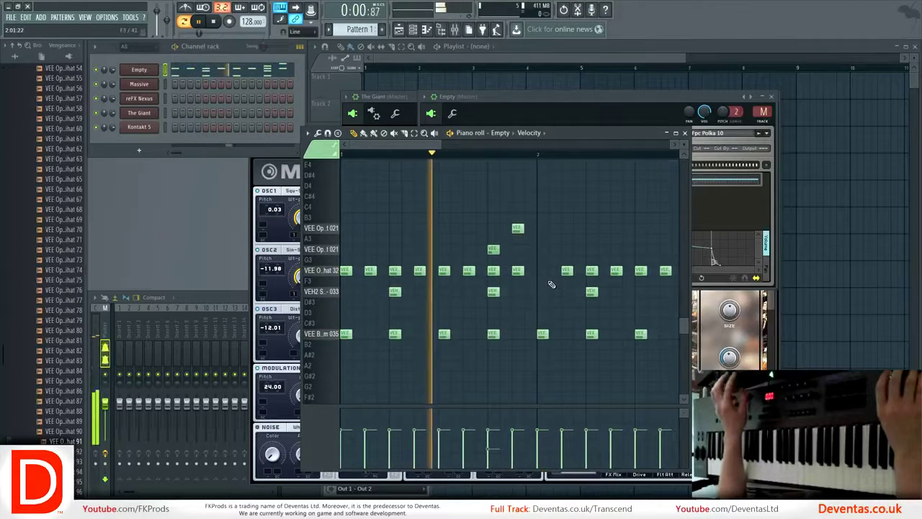
pyautogui.hotkey('ctrl', 'z')
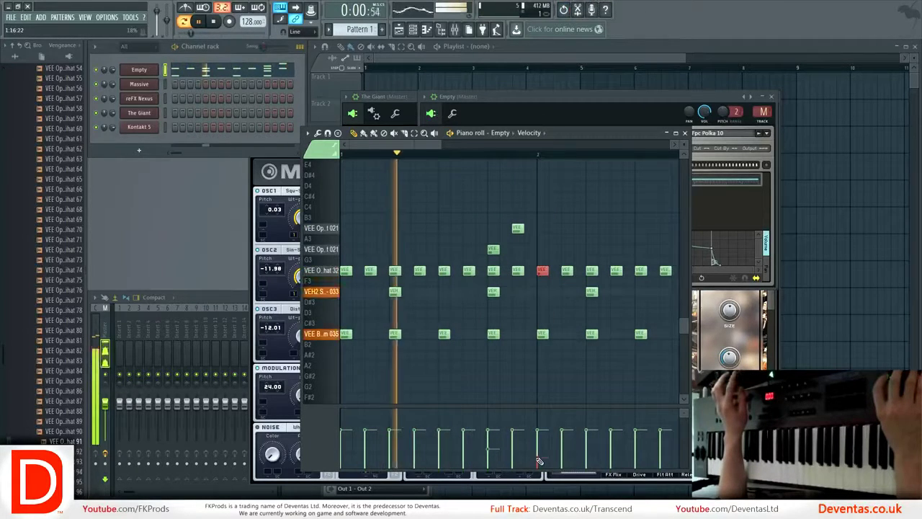
# - Add two extra VEE Bassdrum notes after beat 4 of bar 2 with lowered velocities
pyautogui.scroll(-2, 566, 270)
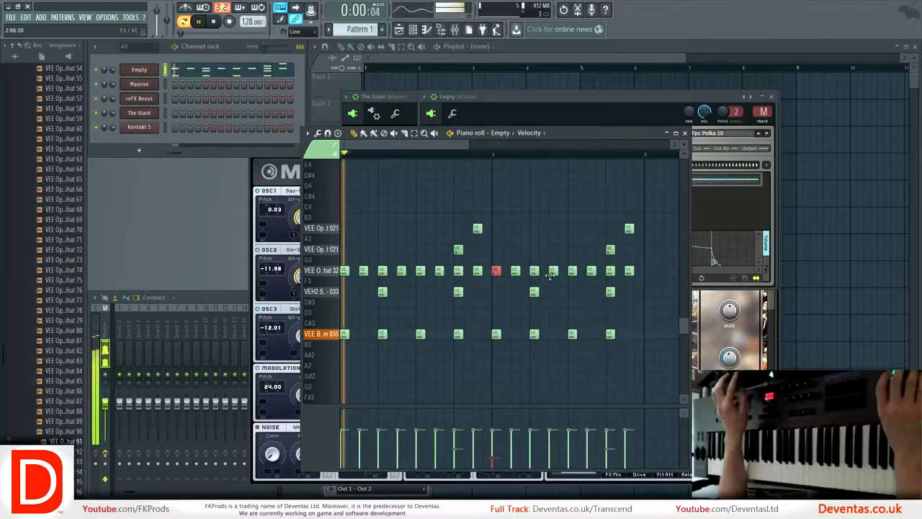
pyautogui.click(611, 335)
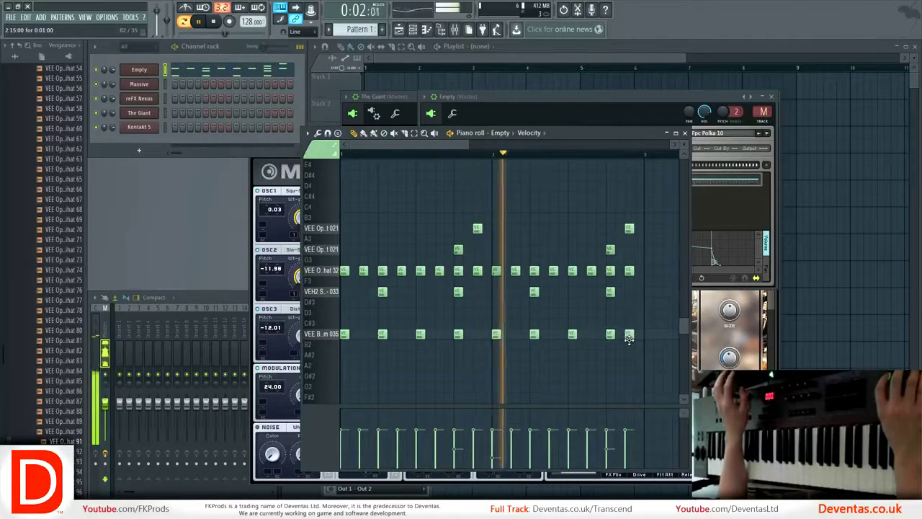
pyautogui.click(629, 333)
pyautogui.click(627, 449)
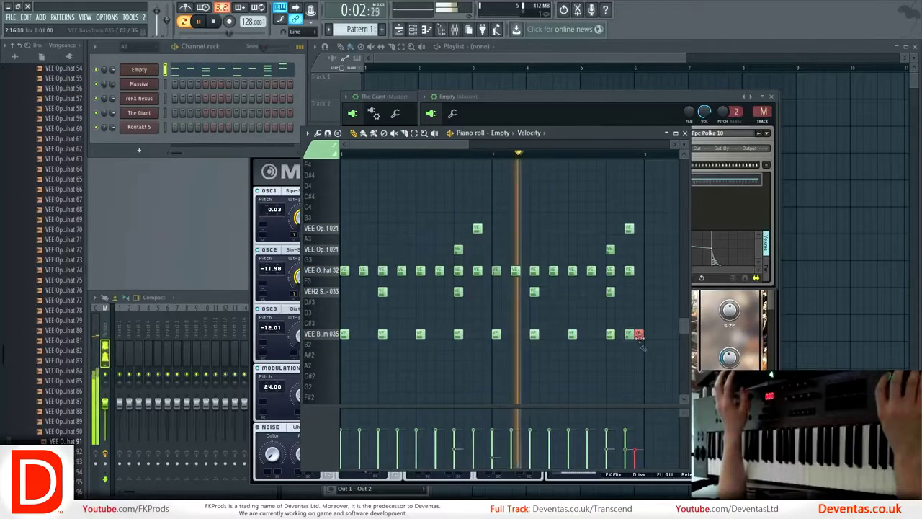
pyautogui.click(638, 333)
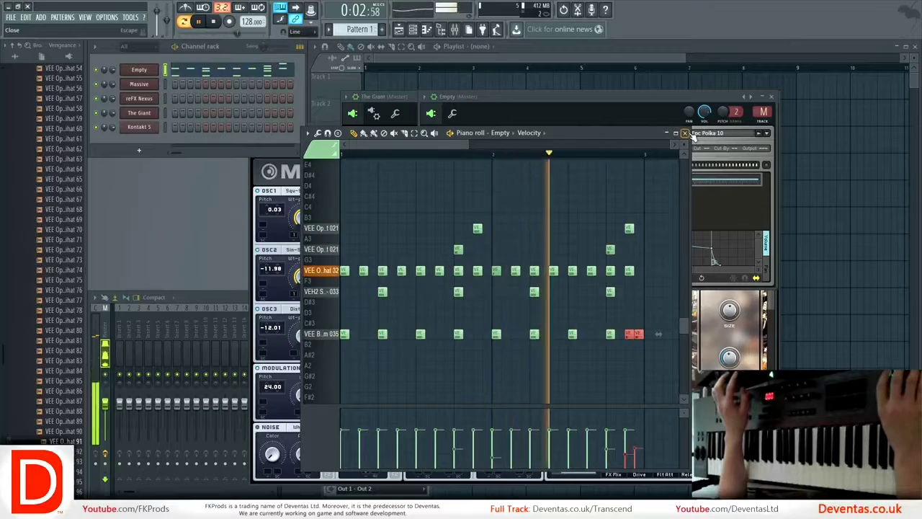
# - Place Pattern 1 on Track 1 of the playlist, move it to the start of bar 1, and play it
pyautogui.press('F7')
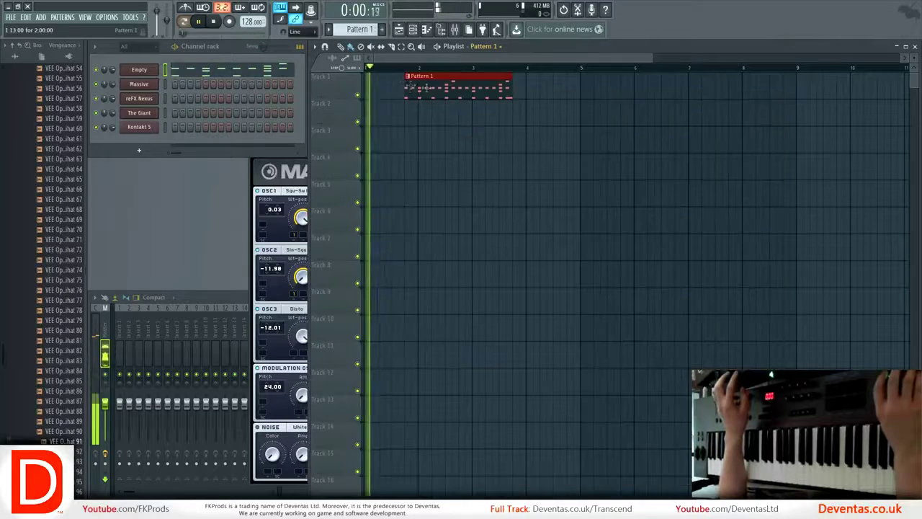
pyautogui.moveTo(409, 85); pyautogui.dragTo(367, 85)
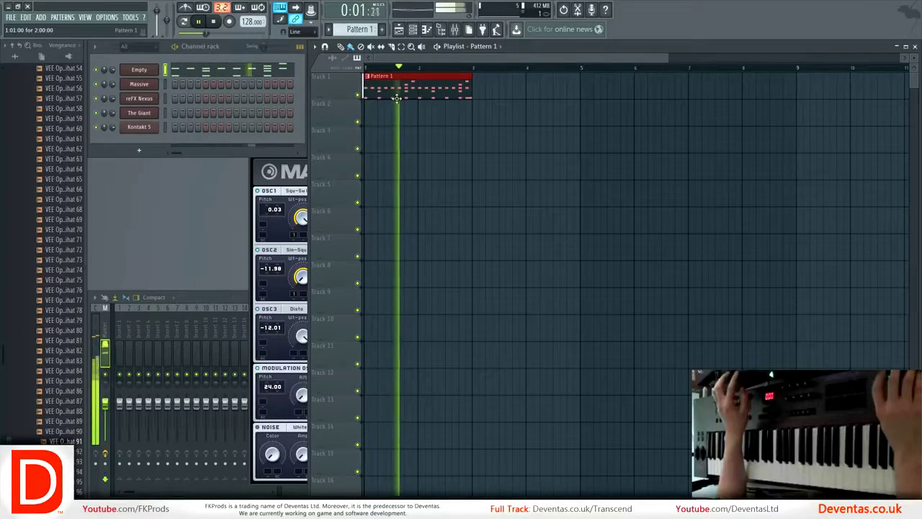
pyautogui.press('space')
# - Route the FPC drum channel to mixer track Insert 1
pyautogui.click(120, 328)
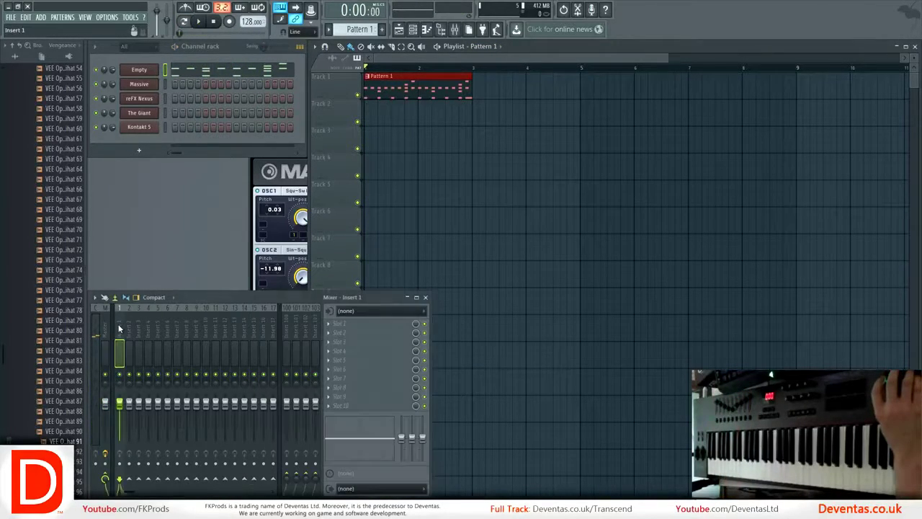
pyautogui.rightClick(120, 328)
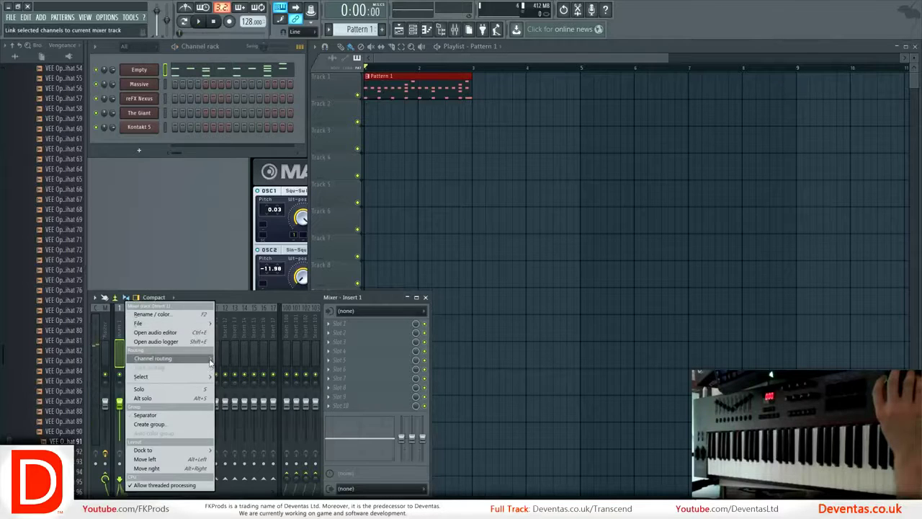
pyautogui.moveTo(172, 357)
pyautogui.click(250, 356)
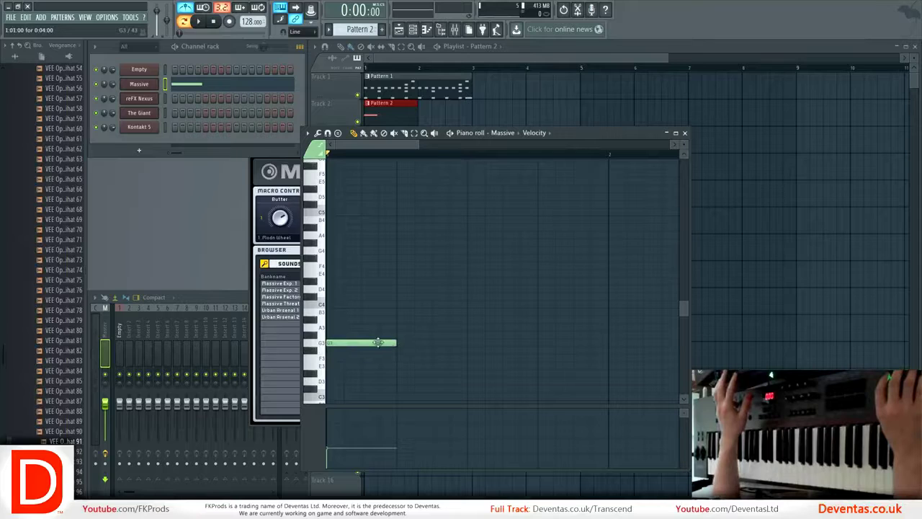
# - Add a half-beat G4 note on beat 2 after the G3 note in Massive's Pattern 2 and play it back
pyautogui.moveTo(401, 319); pyautogui.dragTo(431, 253)
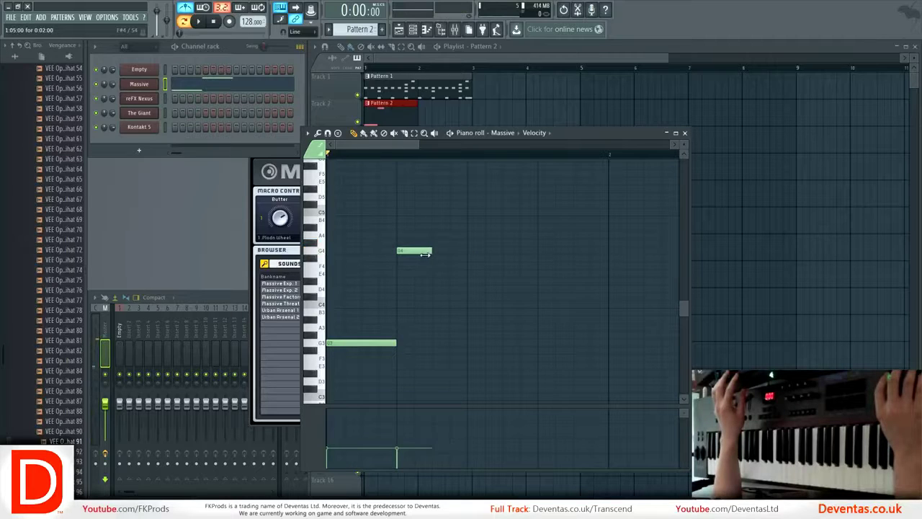
pyautogui.click(321, 345)
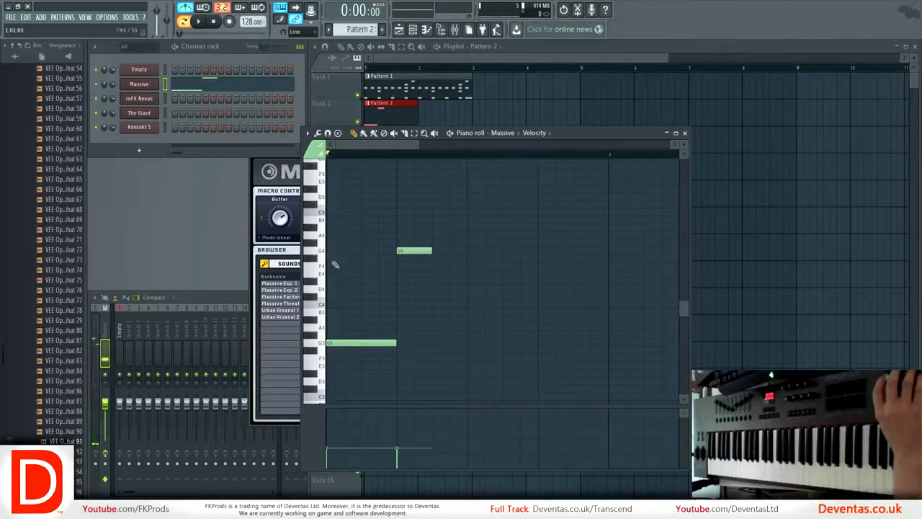
pyautogui.press('space')
pyautogui.press('space')
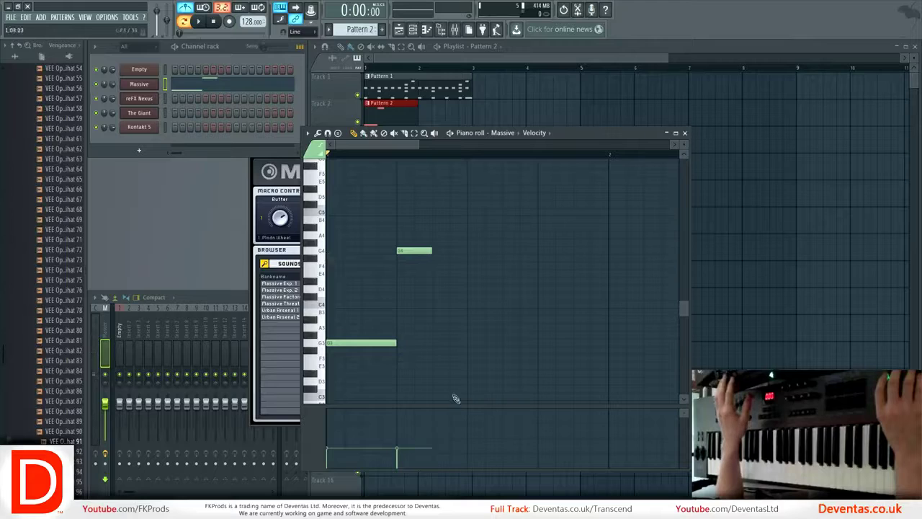
# - Repeat Massive's G3 and G4 notes across two bars of Pattern 2 and play the arrangement with the drums
pyautogui.moveTo(495, 375); pyautogui.dragTo(327, 191)
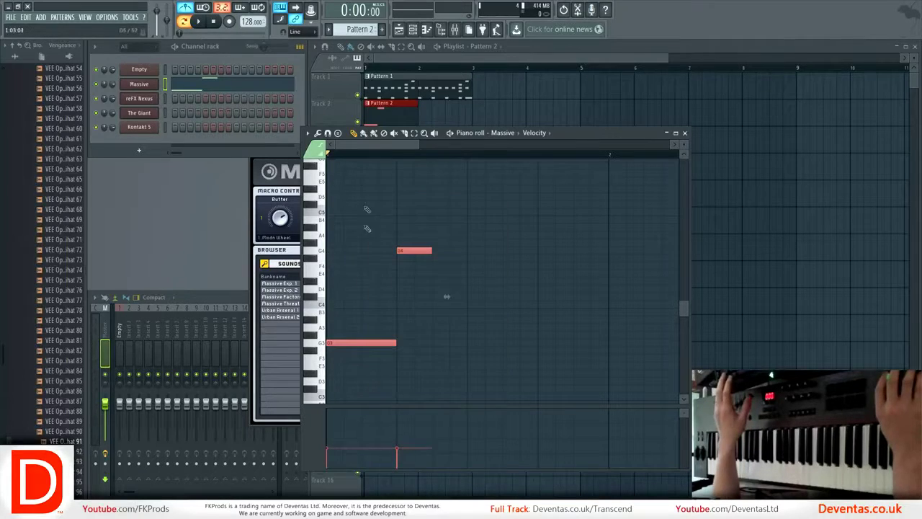
pyautogui.moveTo(342, 345); pyautogui.dragTo(452, 349)
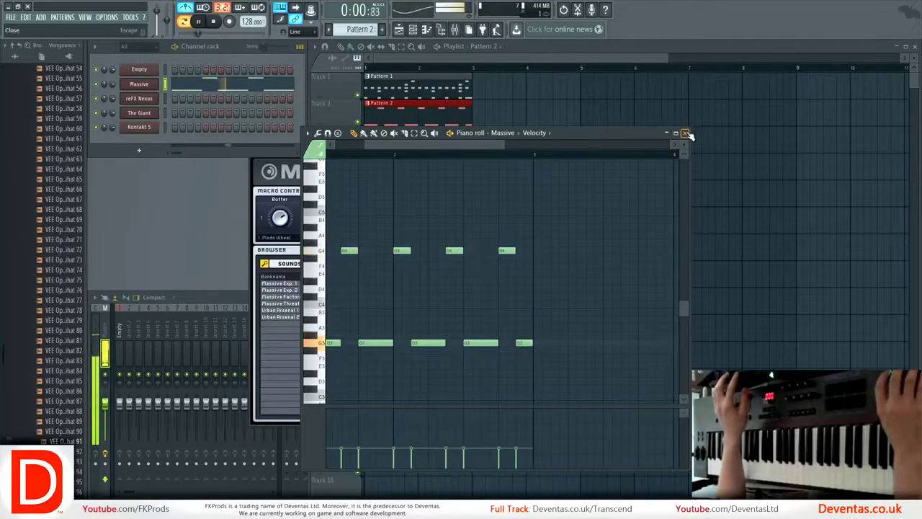
pyautogui.click(685, 133)
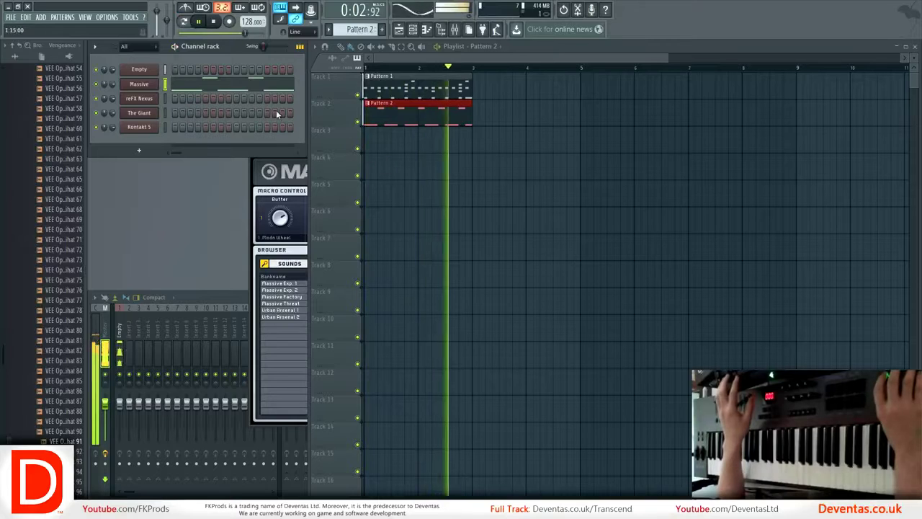
pyautogui.press('space')
# - Load the LD Paradise Lead preset from the XP Dance Vol.2 category in reFX Nexus and audition it
pyautogui.click(140, 99)
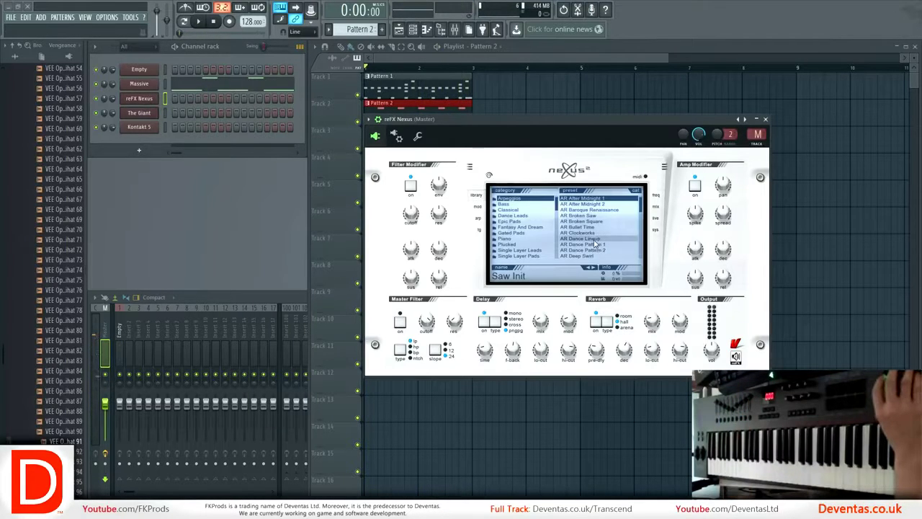
pyautogui.click(536, 217)
pyautogui.scroll(-1, 607, 256)
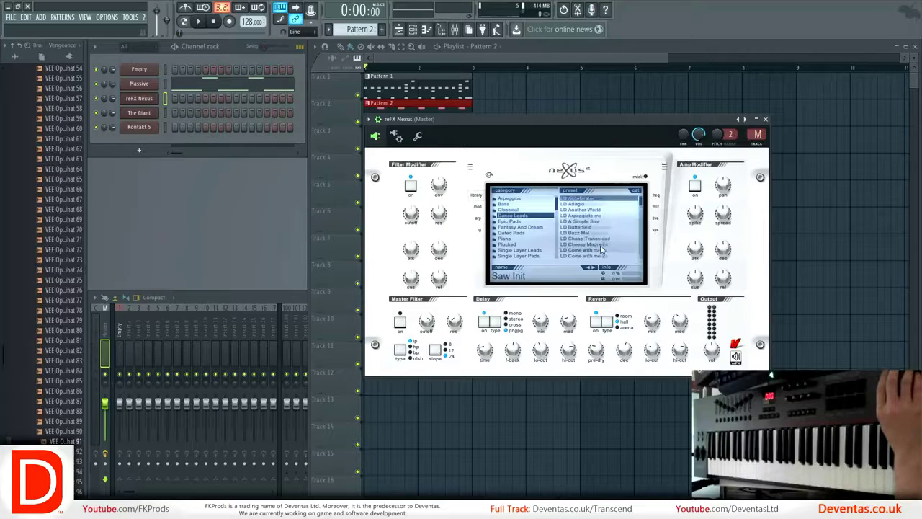
pyautogui.click(589, 238)
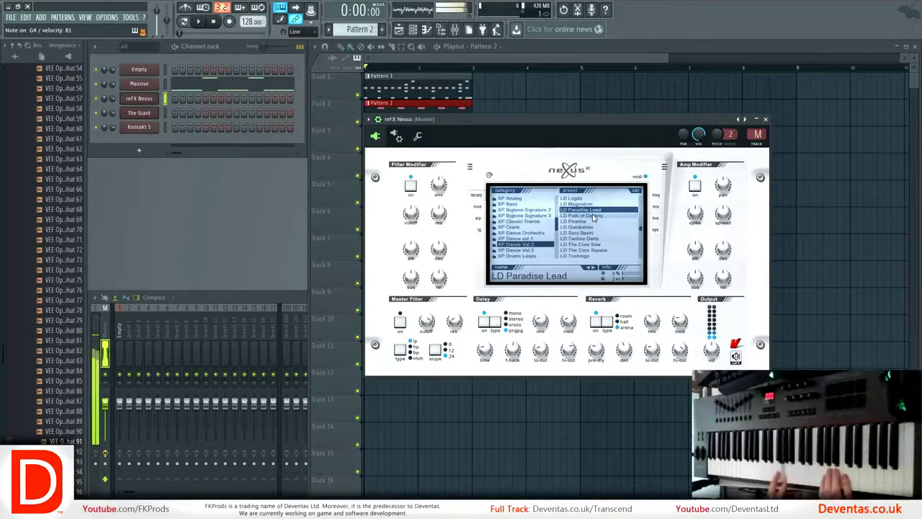
pyautogui.scroll(-3, 592, 230)
pyautogui.click(592, 210)
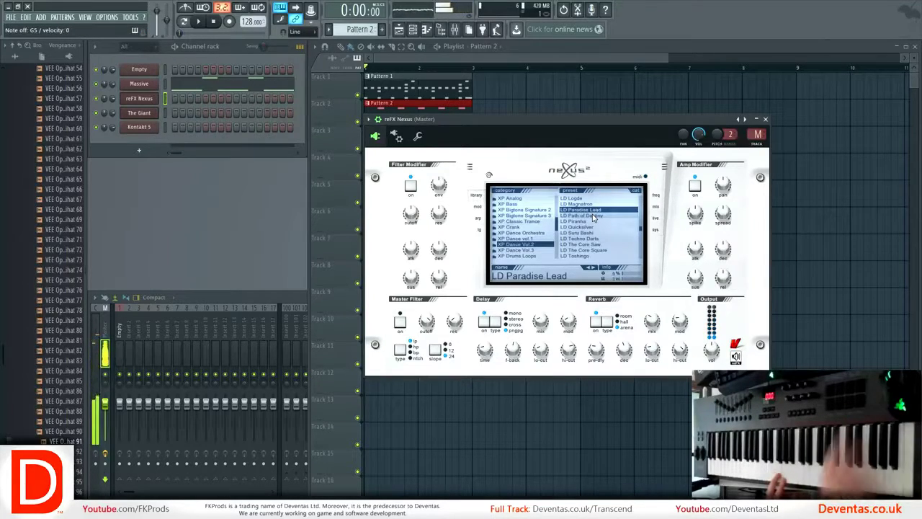
pyautogui.moveTo(439, 229)
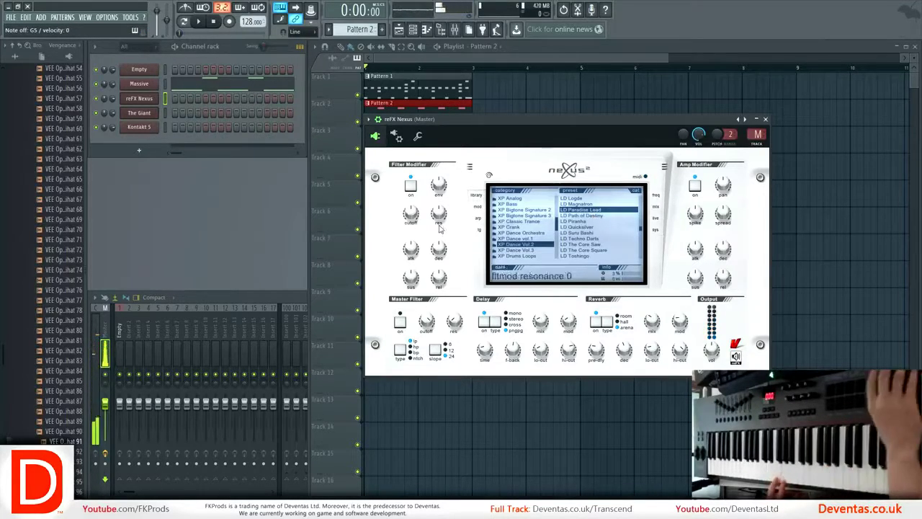
# - Program a two-bar reFX Nexus melody in Pattern 3 with repeated G4 notes and higher G5, A5 and A#5 notes
pyautogui.click(426, 29)
pyautogui.press('space')
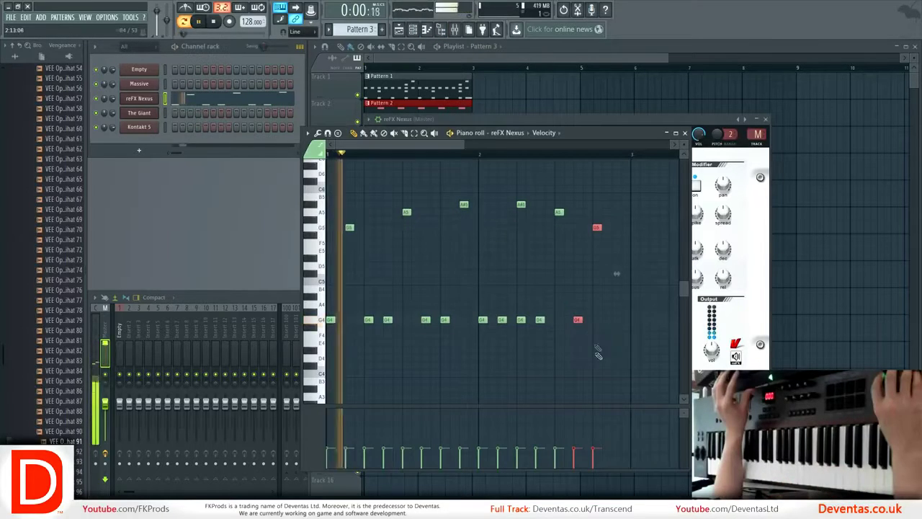
pyautogui.click(615, 319)
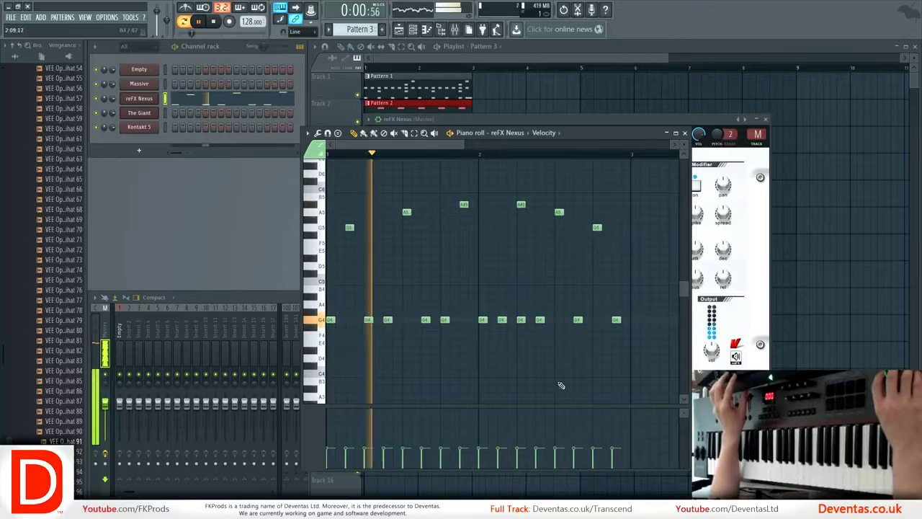
# - Vary the velocities of the Nexus melody's low G4 notes and upper notes, and play the pattern back
pyautogui.moveTo(638, 335); pyautogui.dragTo(323, 169)
pyautogui.press('space')
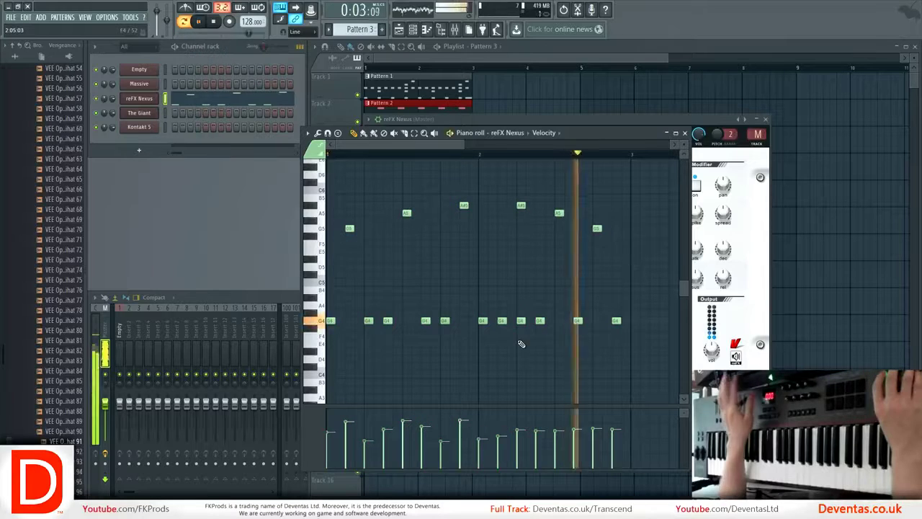
pyautogui.press('space')
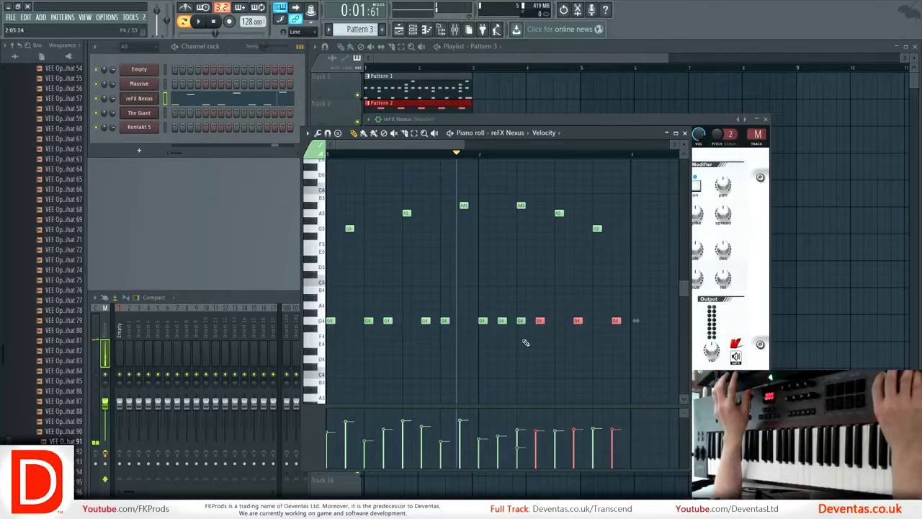
pyautogui.moveTo(640, 350); pyautogui.dragTo(329, 280)
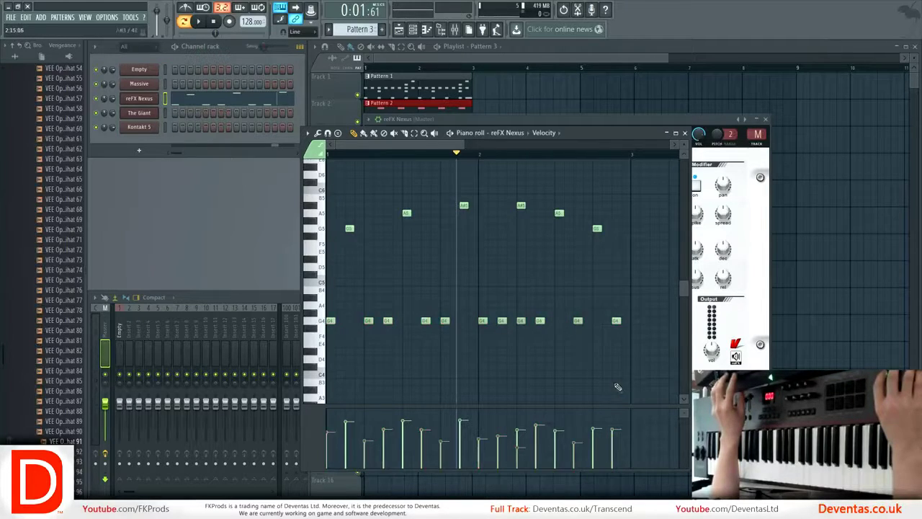
pyautogui.moveTo(615, 238); pyautogui.dragTo(494, 188)
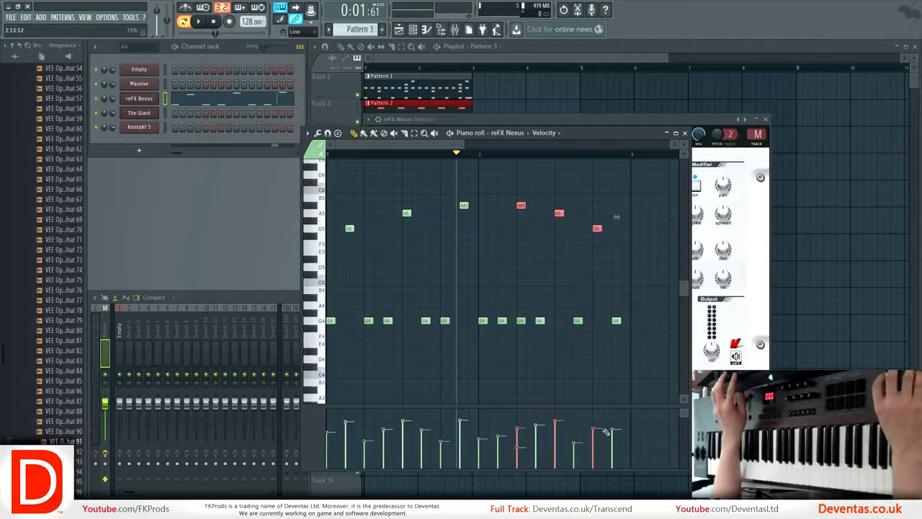
pyautogui.press('space')
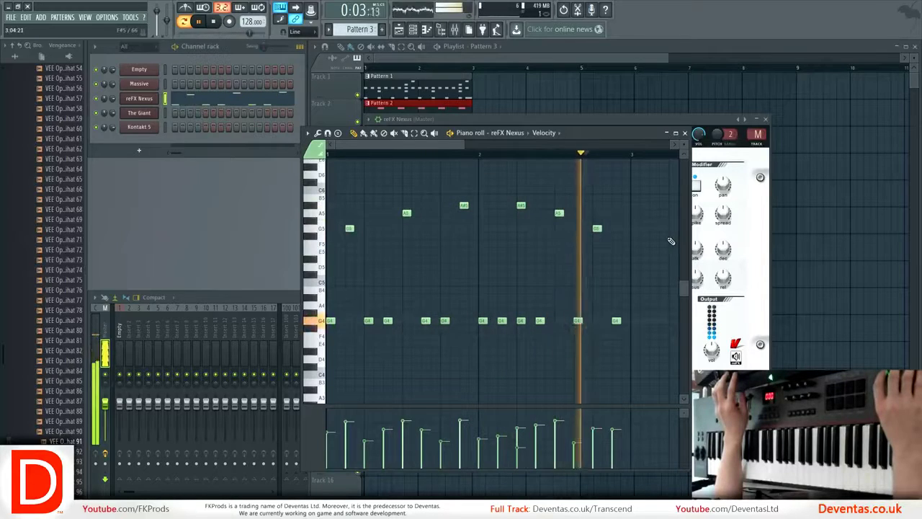
pyautogui.press('space')
# - Place Pattern 3 on Track 3 at bar 1 of the playlist and play all three patterns together
pyautogui.click(685, 133)
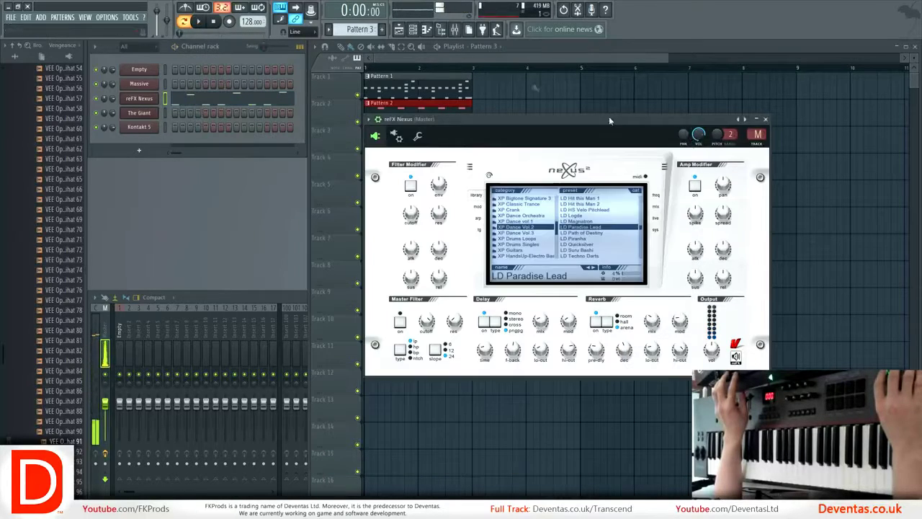
pyautogui.click(437, 61)
pyautogui.click(382, 145)
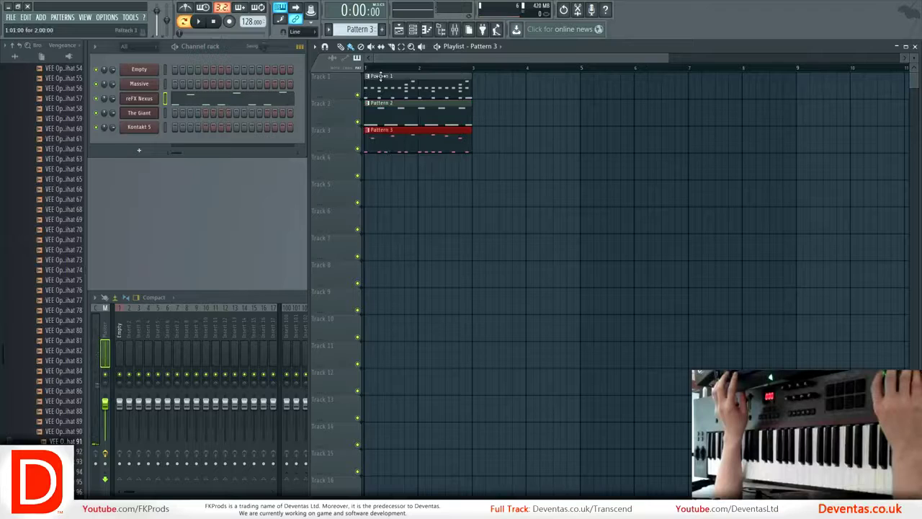
pyautogui.press('space')
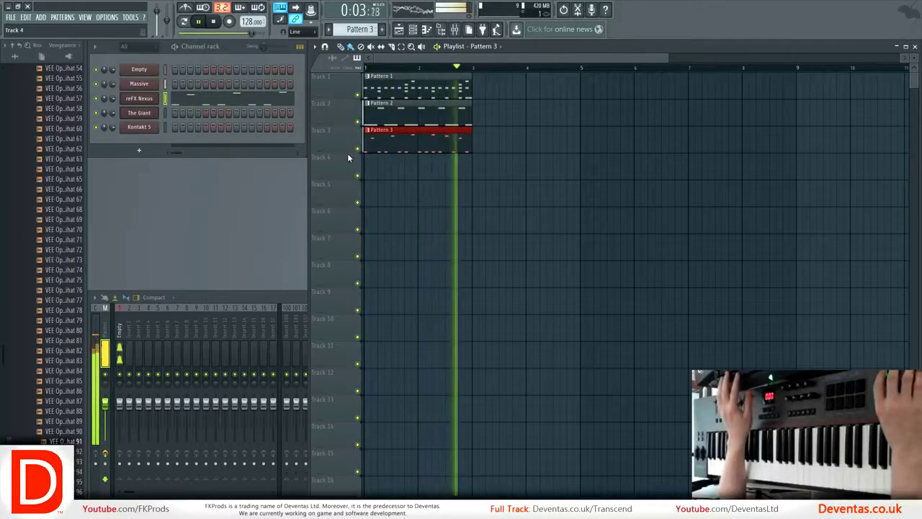
pyautogui.press('space')
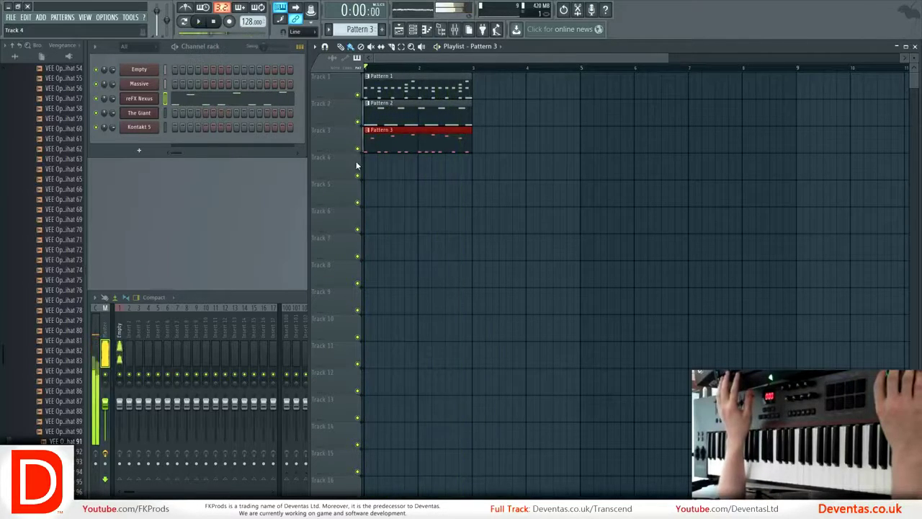
# - Try The Giant piano live over the playing arrangement and reopen the reFX Nexus instrument
pyautogui.click(139, 112)
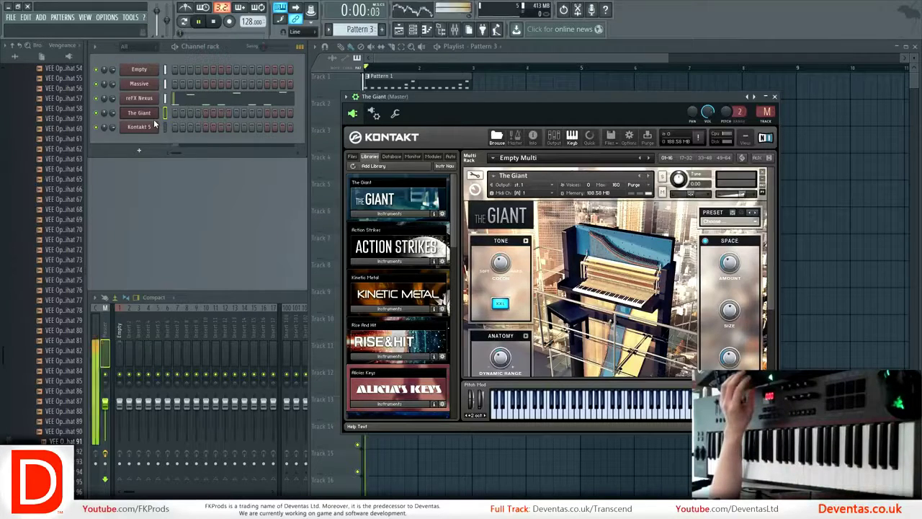
pyautogui.press('space')
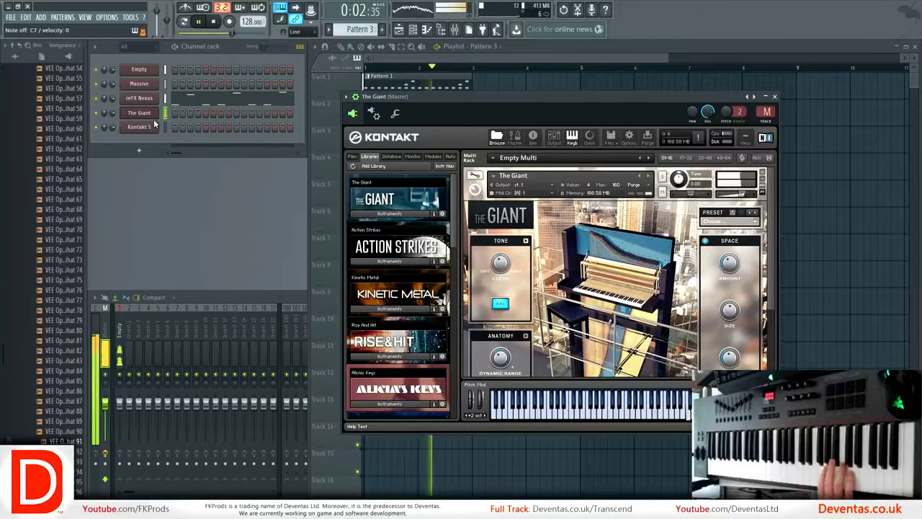
pyautogui.press('space')
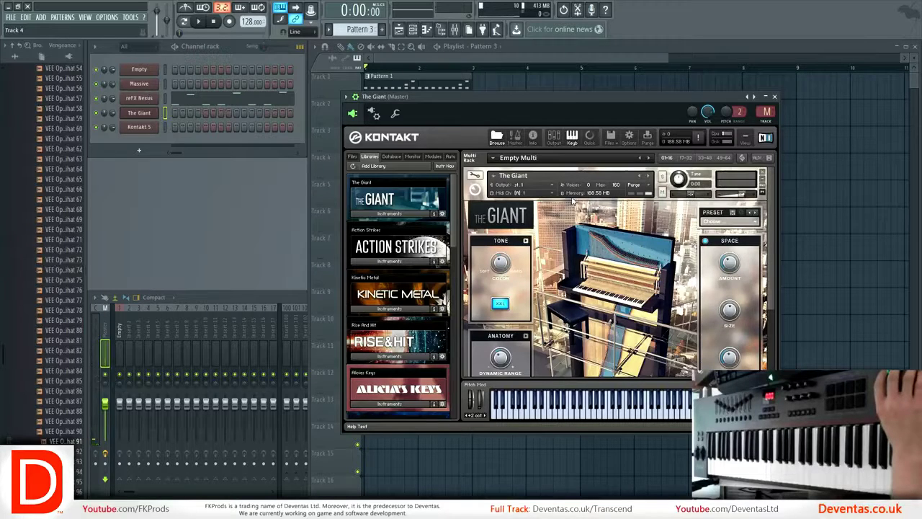
pyautogui.click(134, 99)
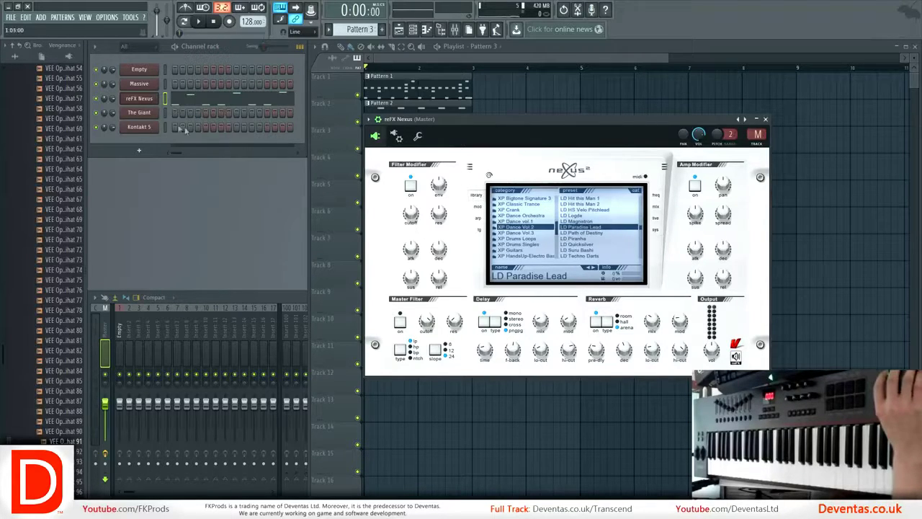
# - Route the Massive channel to mixer track 2 and the reFX Nexus channel to mixer track 3
pyautogui.click(140, 84)
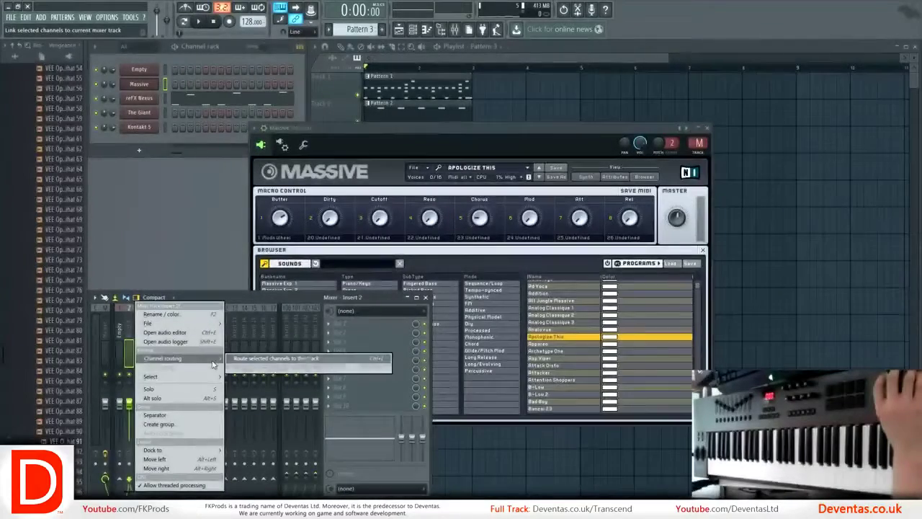
pyautogui.click(273, 358)
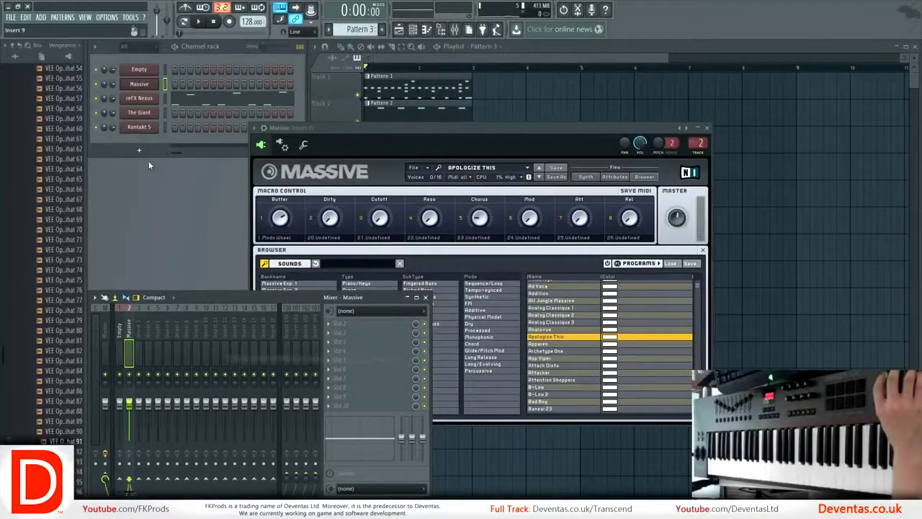
pyautogui.click(140, 101)
pyautogui.rightClick(135, 332)
pyautogui.moveTo(224, 323)
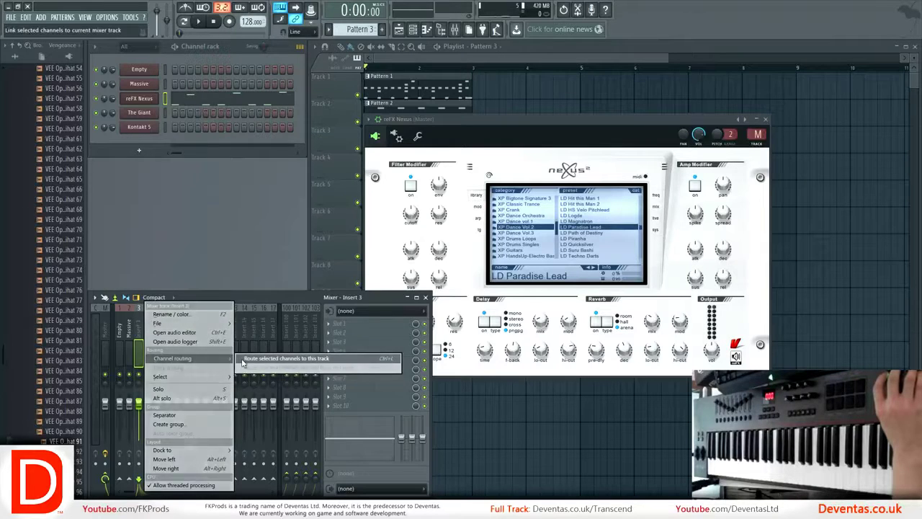
pyautogui.click(248, 359)
# - Route The Giant channel to mixer track 4 and the Kontakt 5 channel to mixer track 5
pyautogui.click(152, 115)
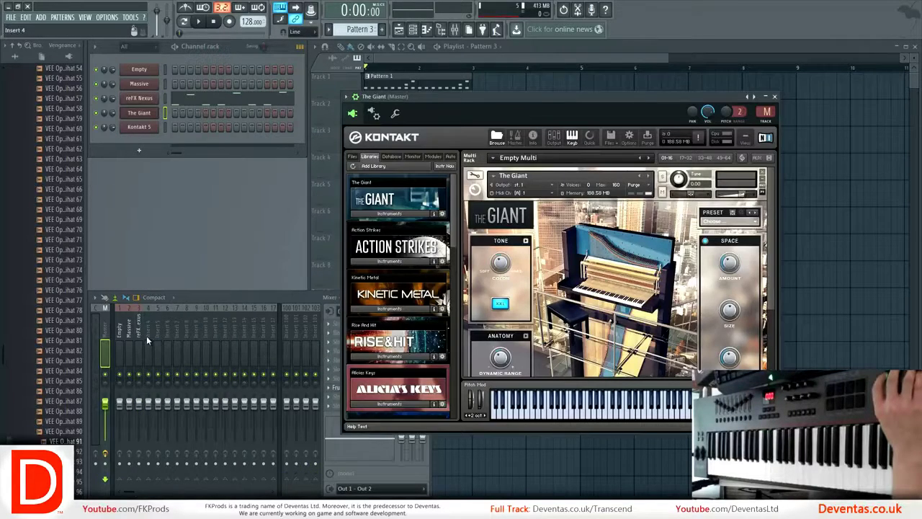
pyautogui.rightClick(147, 336)
pyautogui.moveTo(231, 323)
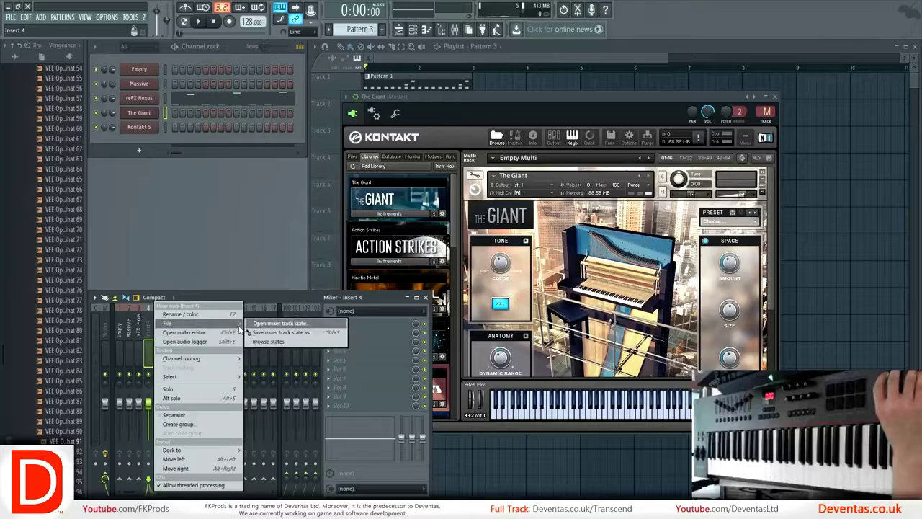
pyautogui.click(252, 359)
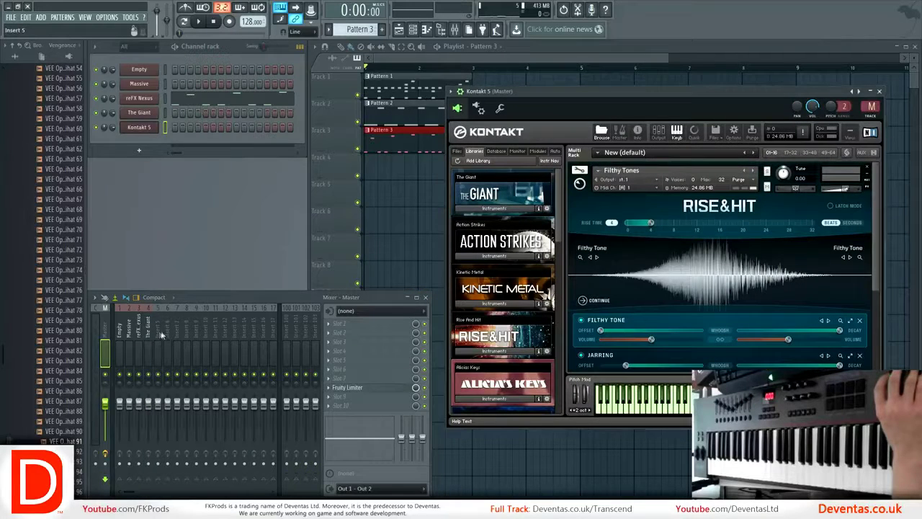
pyautogui.rightClick(161, 335)
pyautogui.click(252, 359)
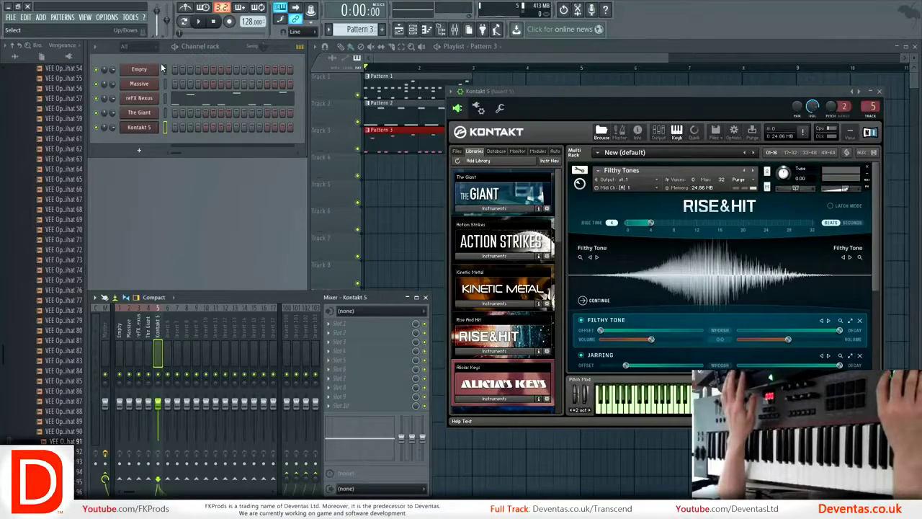
# - Play the arrangement and check the individual levels of the reFX Nexus, Massive and Empty mixer tracks
pyautogui.press('space')
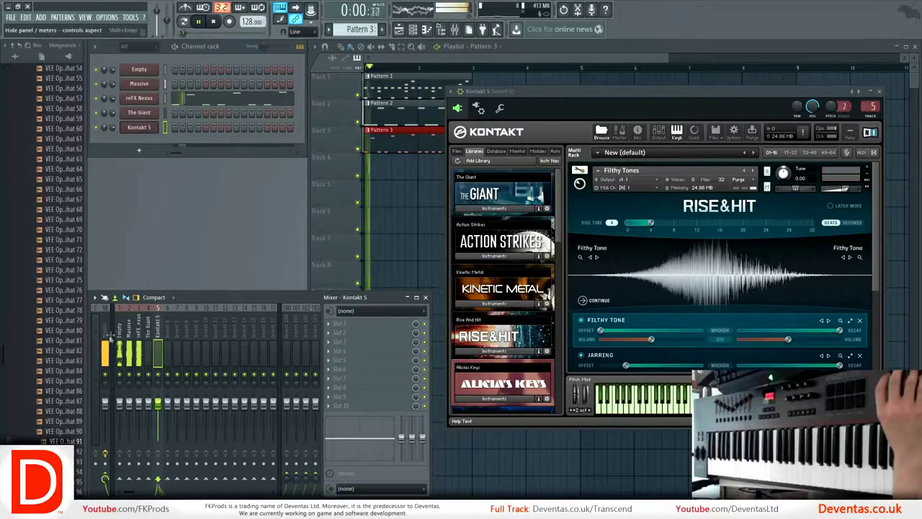
pyautogui.click(140, 367)
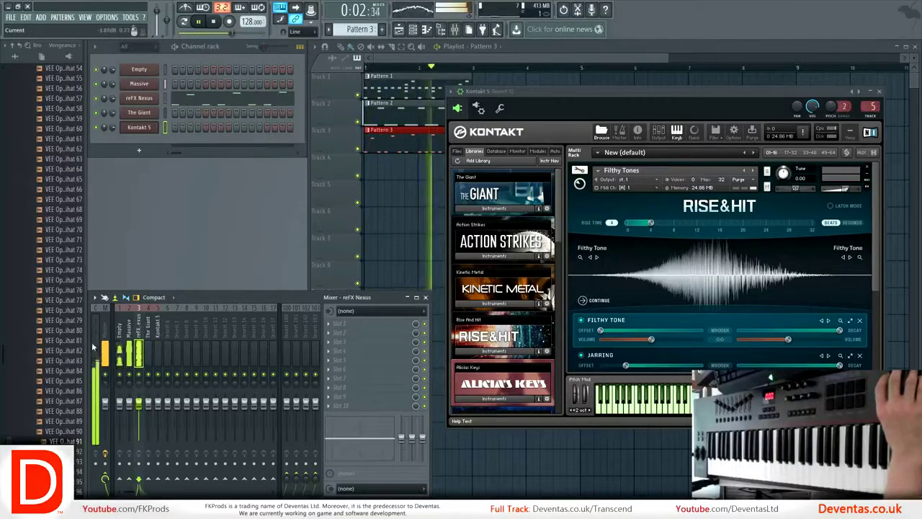
pyautogui.click(129, 337)
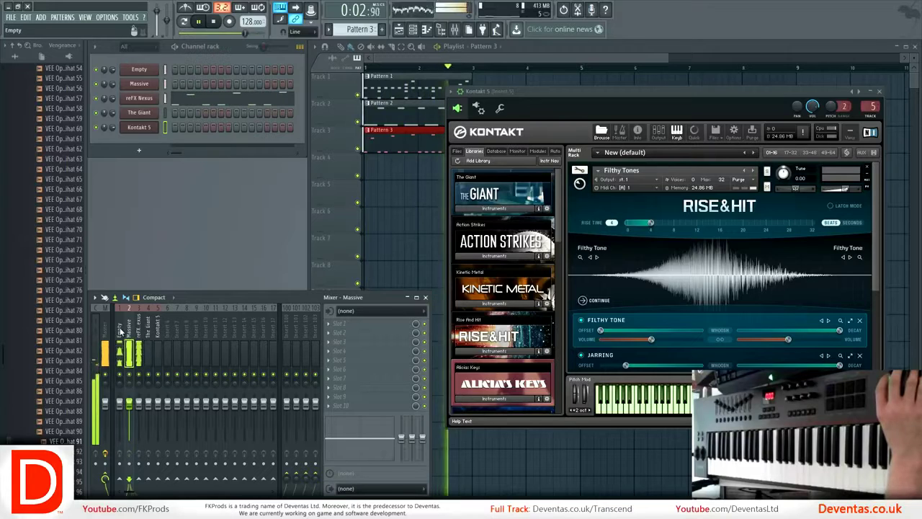
pyautogui.click(119, 351)
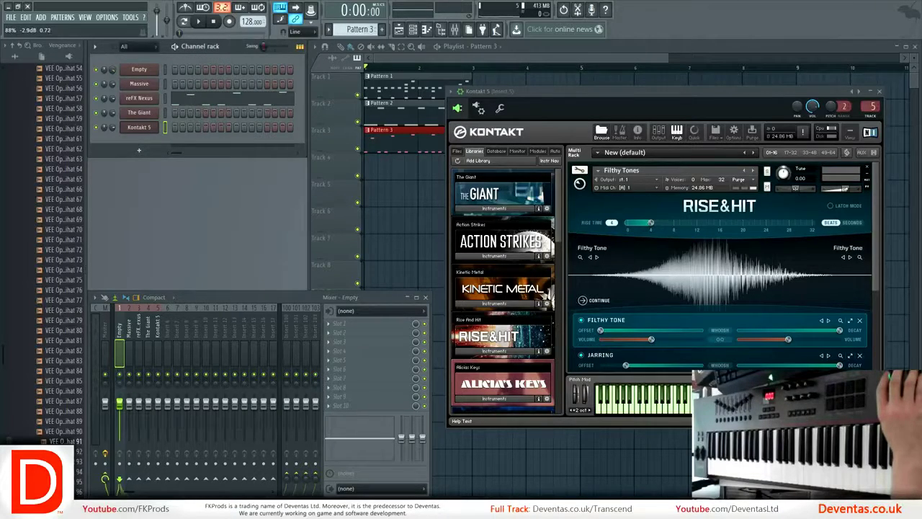
# - Restart playback and inspect the Fruity Limiter on the Master mixer track, closing it when done
pyautogui.click(199, 22)
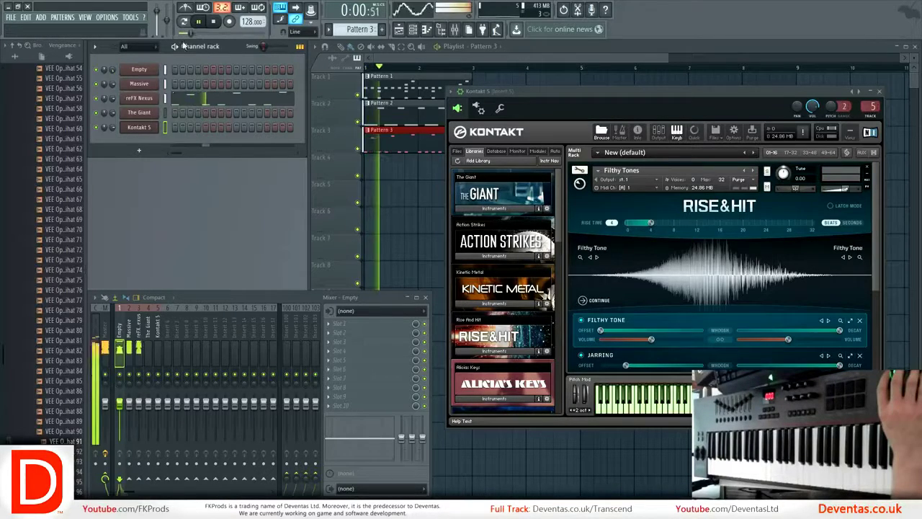
pyautogui.click(95, 342)
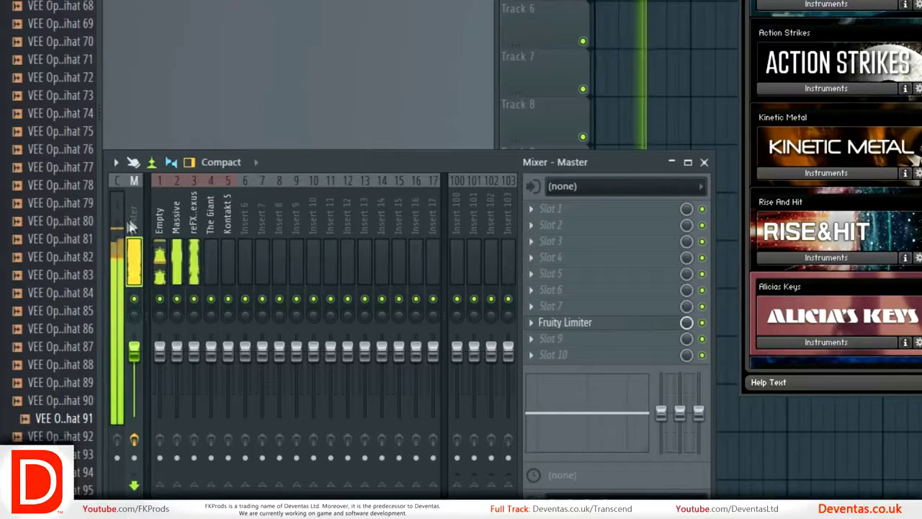
pyautogui.click(584, 324)
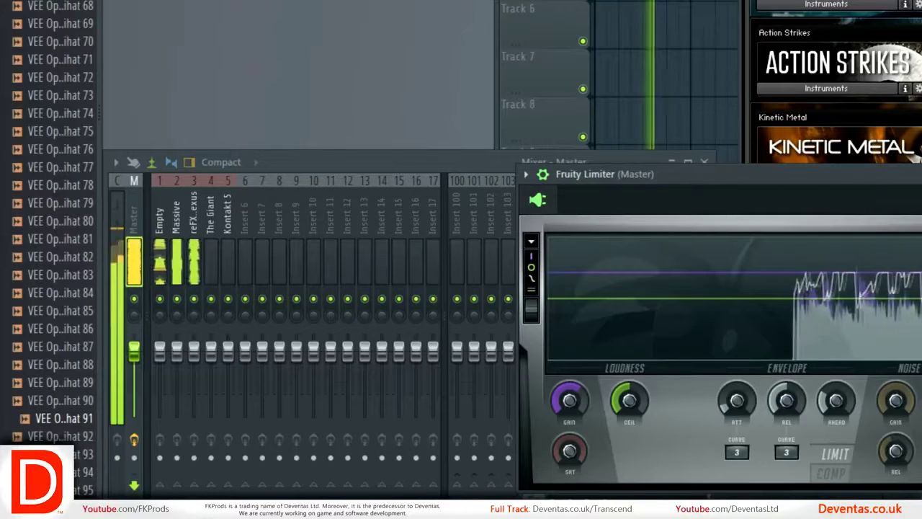
pyautogui.click(921, 175)
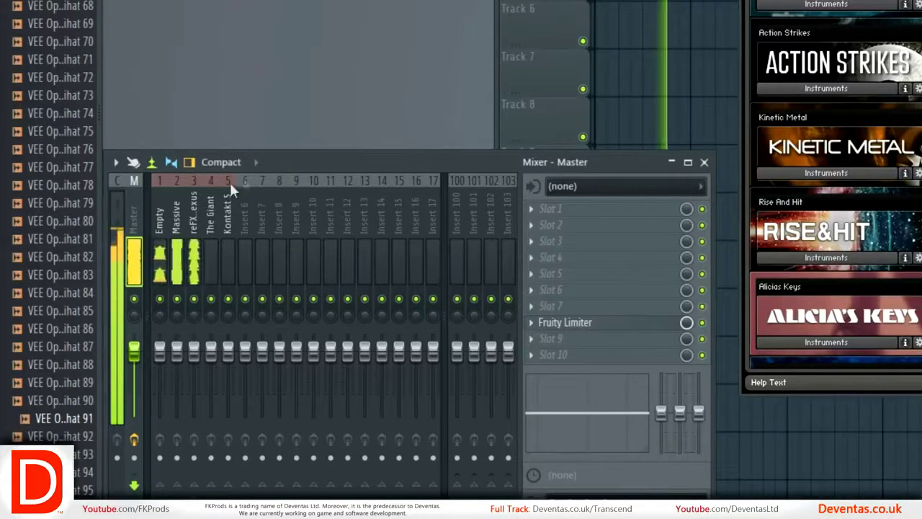
# - Slightly lower the Empty, reFX Nexus and Massive mixer faders during playback, checking the Master level after each change
pyautogui.click(162, 204)
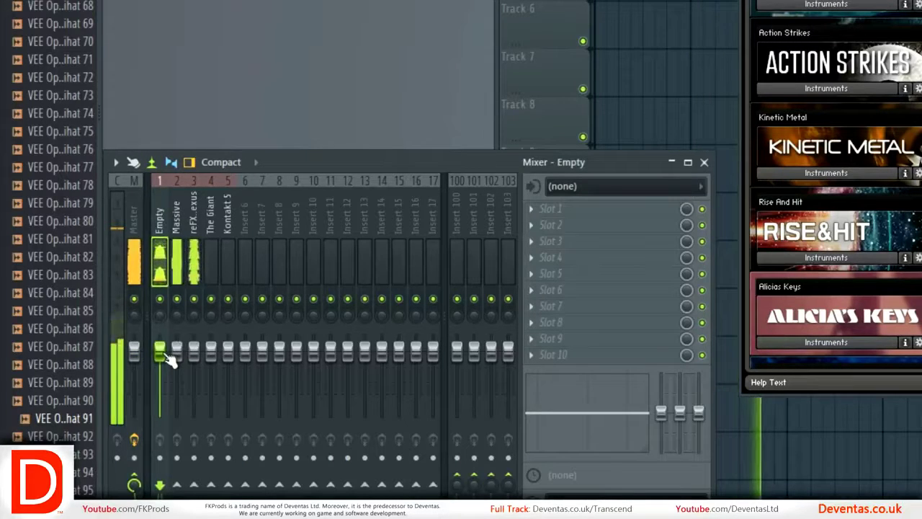
pyautogui.moveTo(162, 351); pyautogui.dragTo(162, 356)
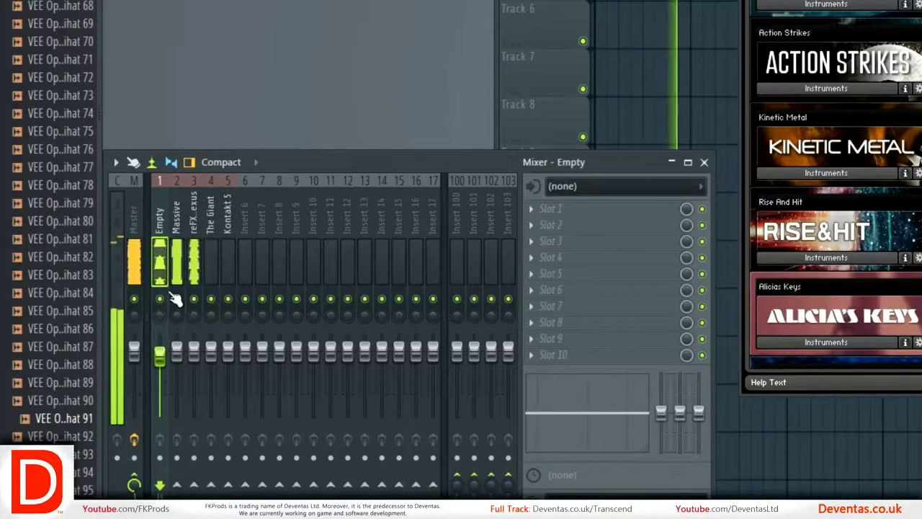
pyautogui.click(137, 211)
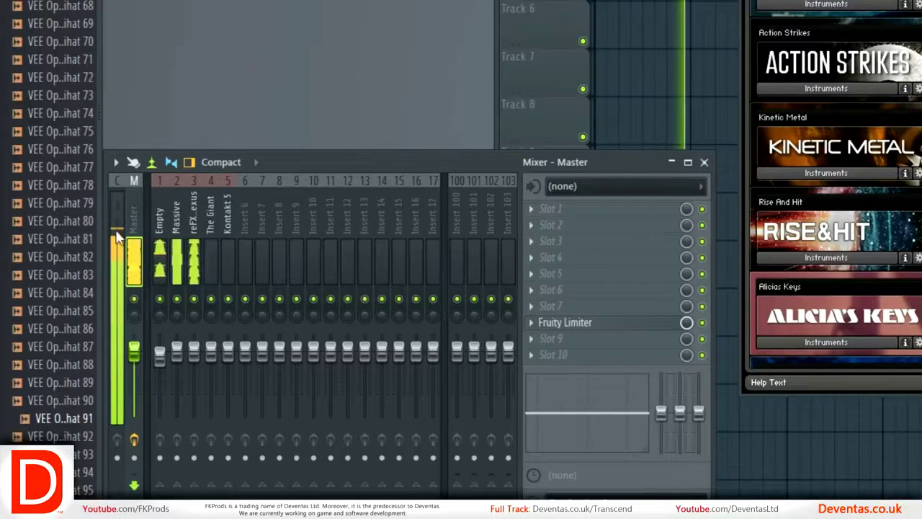
pyautogui.click(190, 223)
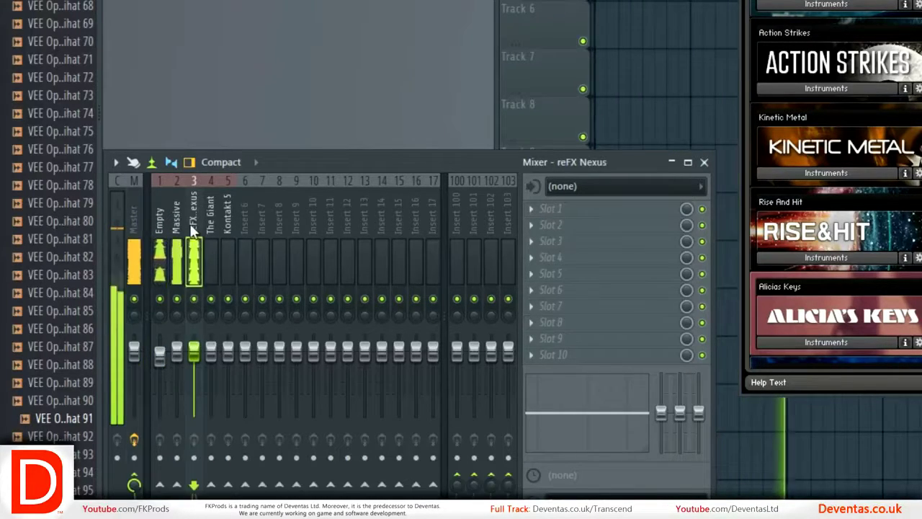
pyautogui.moveTo(193, 353); pyautogui.dragTo(194, 361)
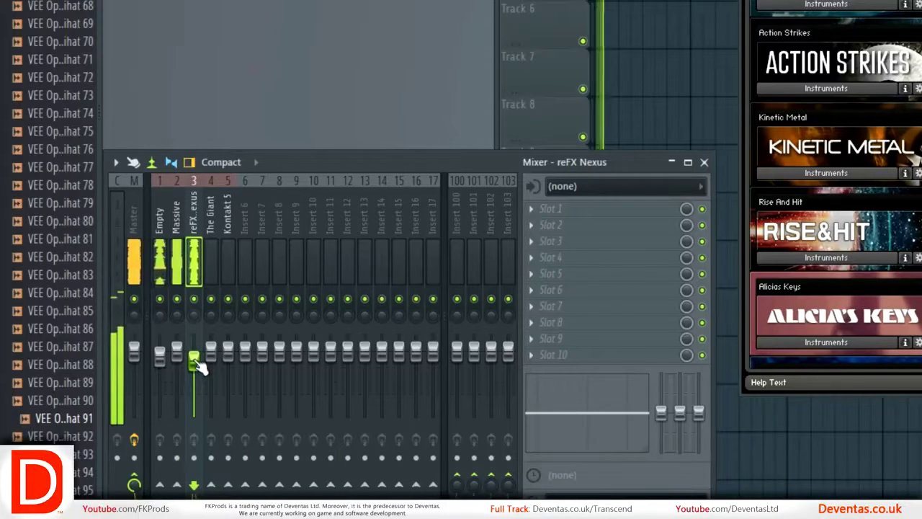
pyautogui.click(135, 263)
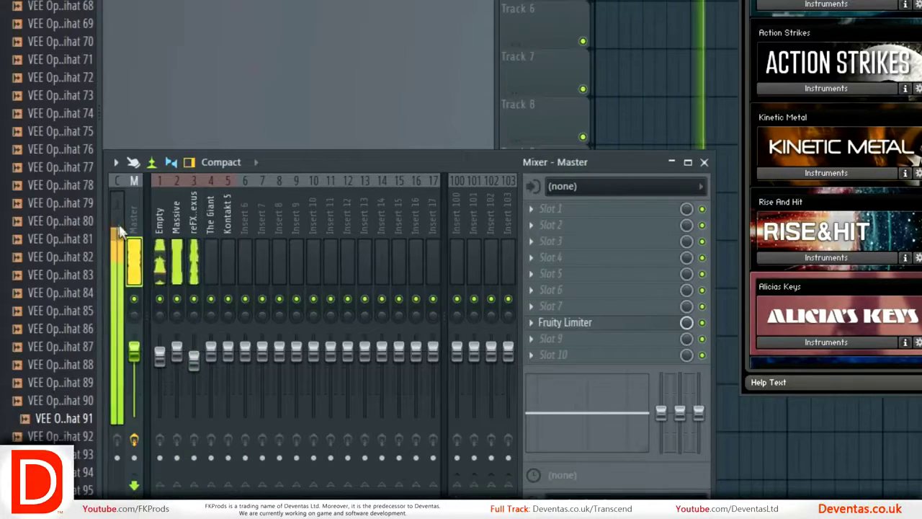
pyautogui.click(180, 256)
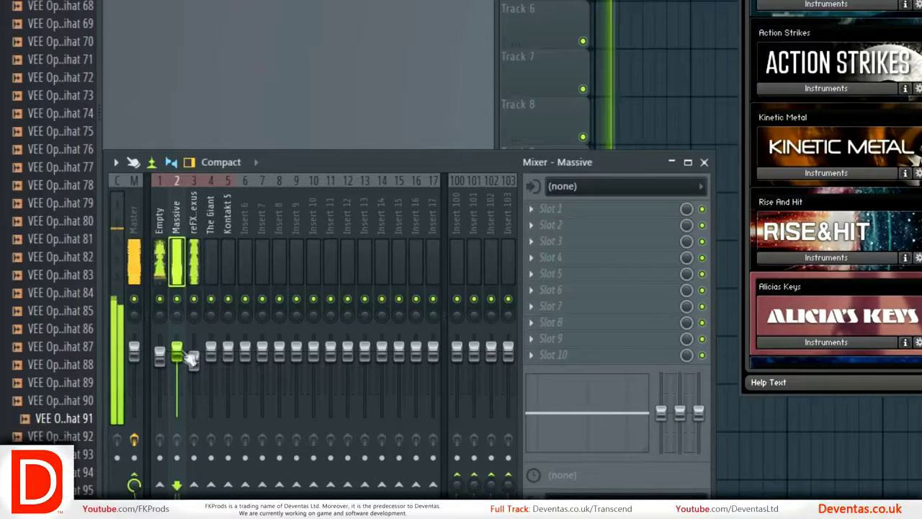
pyautogui.moveTo(176, 351); pyautogui.dragTo(176, 358)
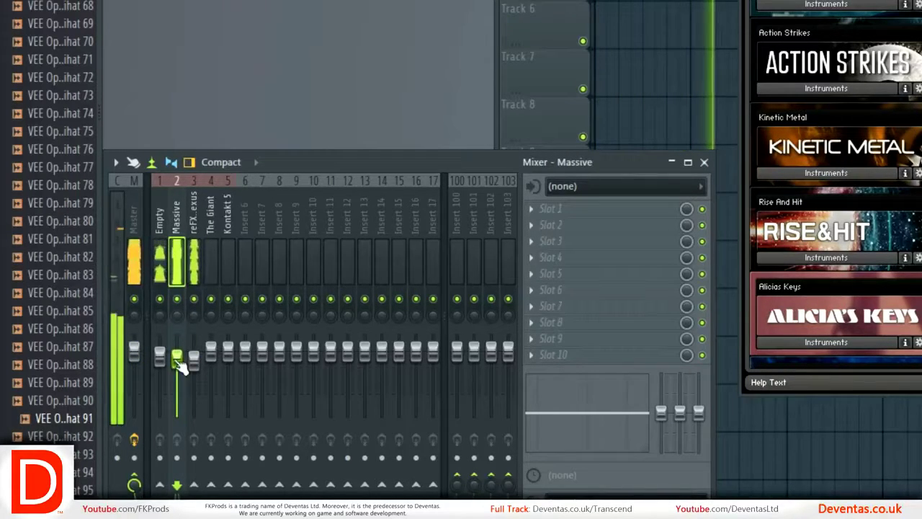
pyautogui.click(134, 272)
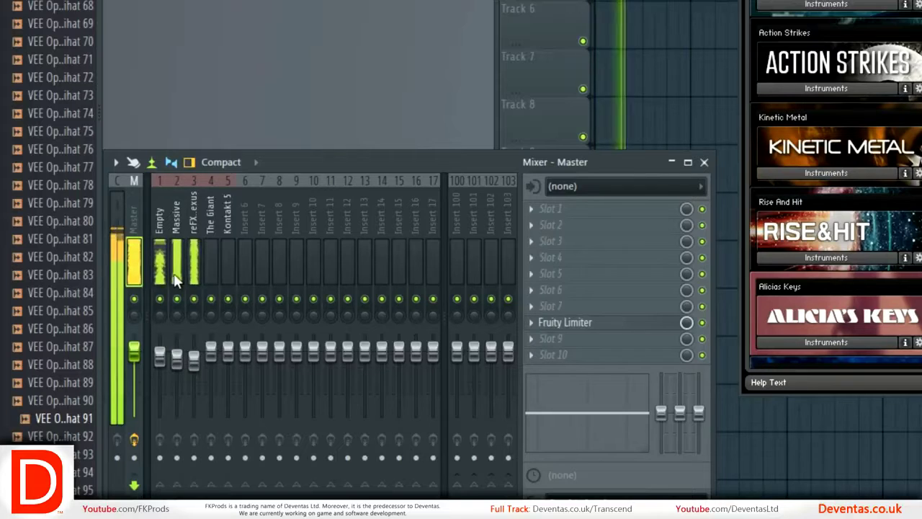
# - Remove the Fruity Limiter from slot 8 of the Master mixer track
pyautogui.click(124, 238)
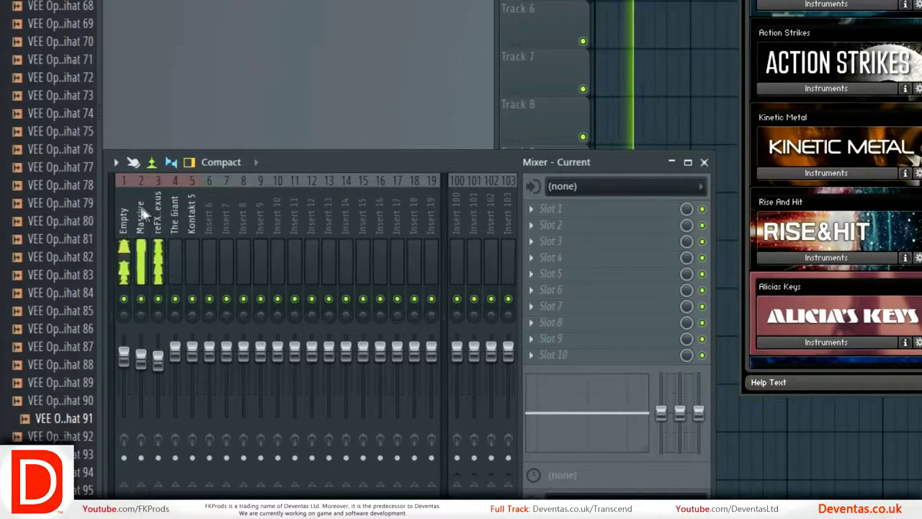
pyautogui.scroll(1, 122, 205)
pyautogui.click(133, 211)
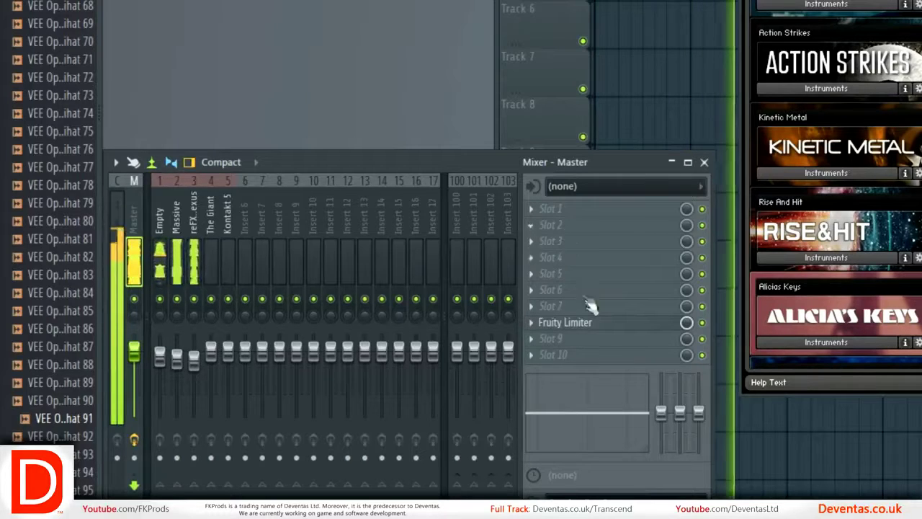
pyautogui.click(529, 322)
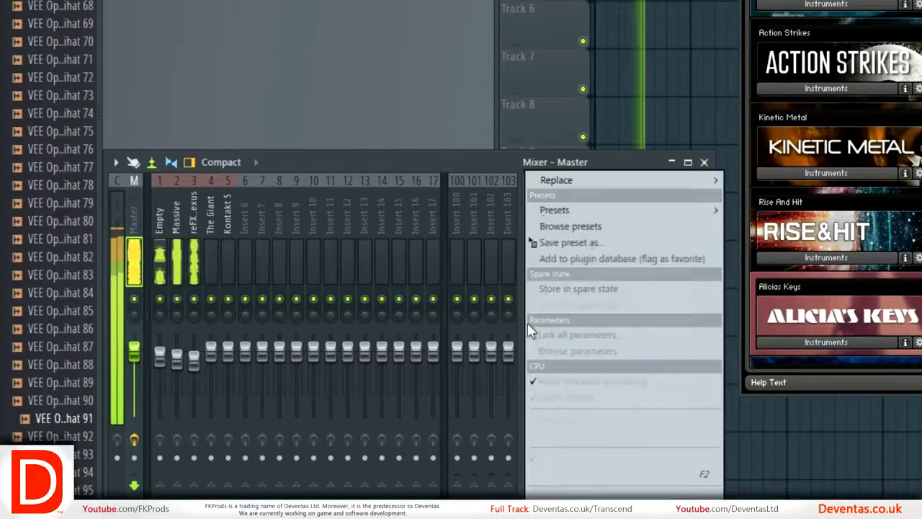
pyautogui.moveTo(648, 180)
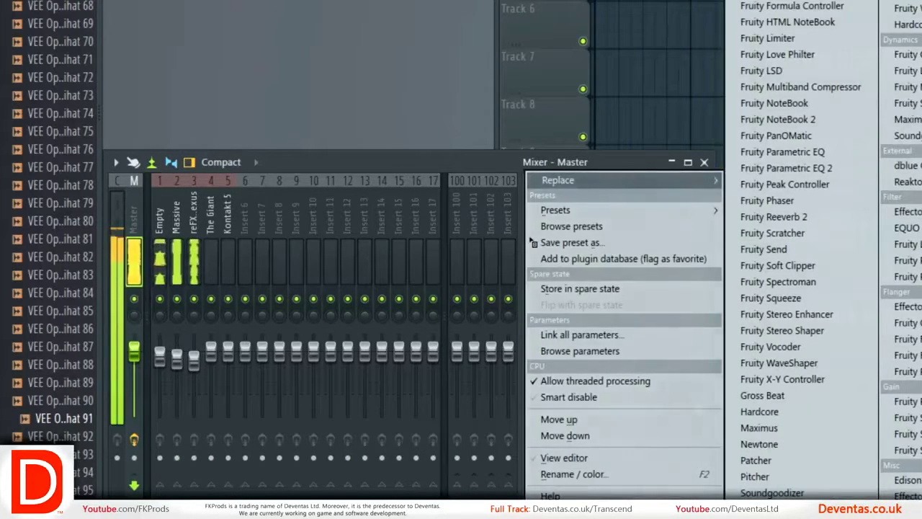
pyautogui.click(760, 3)
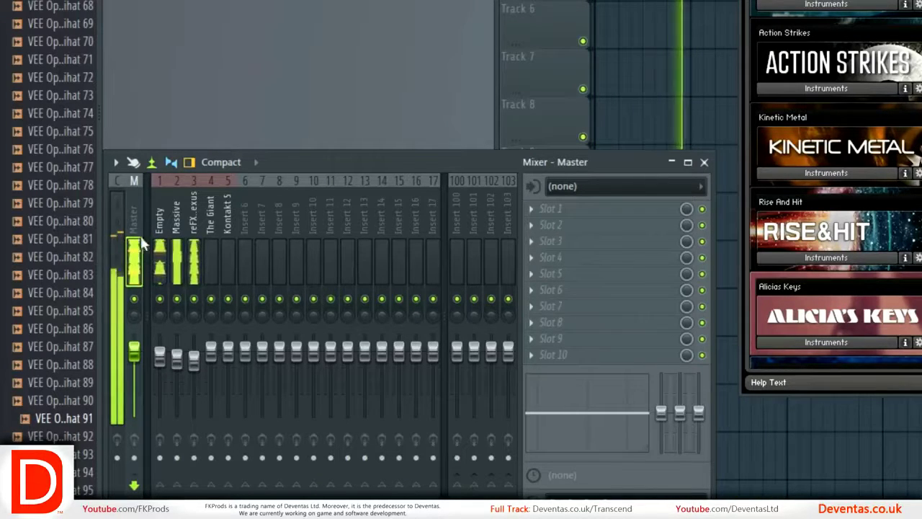
# - Rebalance the mix during playback by lowering the Empty fader slightly more and raising the Massive and reFX Nexus faders
pyautogui.click(165, 364)
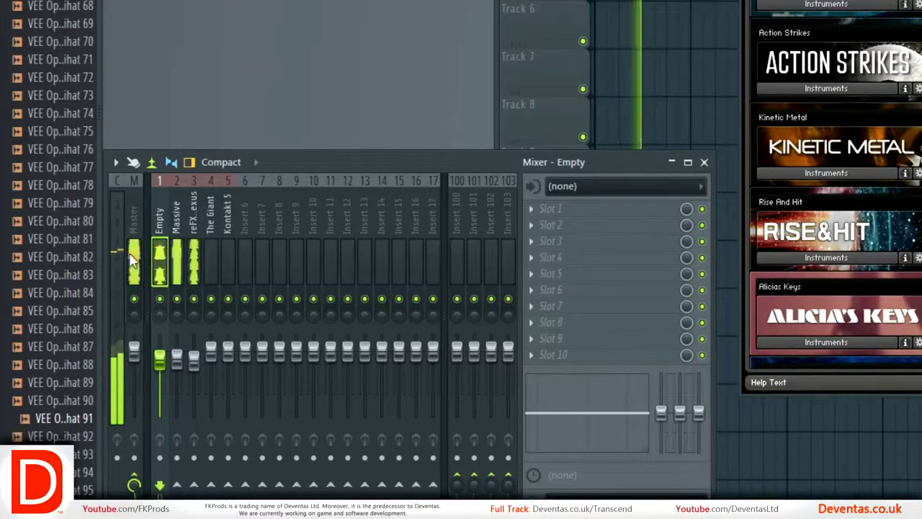
pyautogui.click(178, 224)
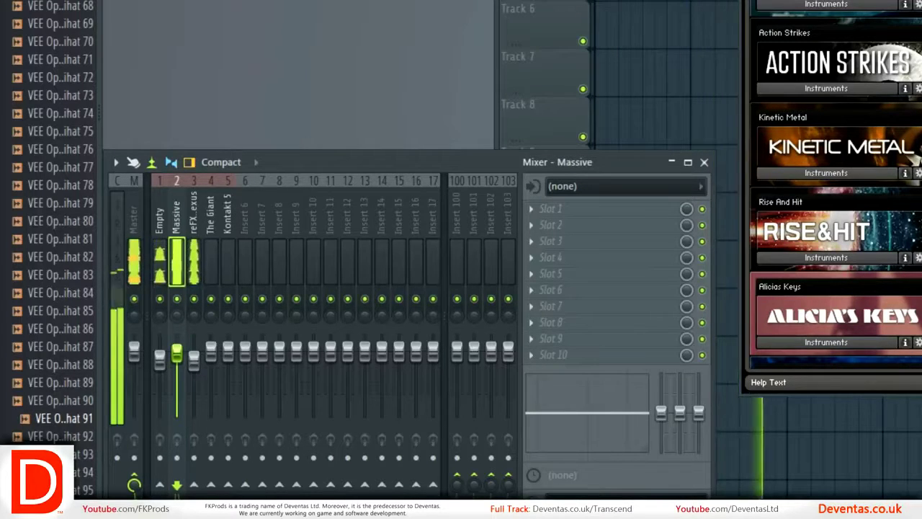
pyautogui.click(193, 267)
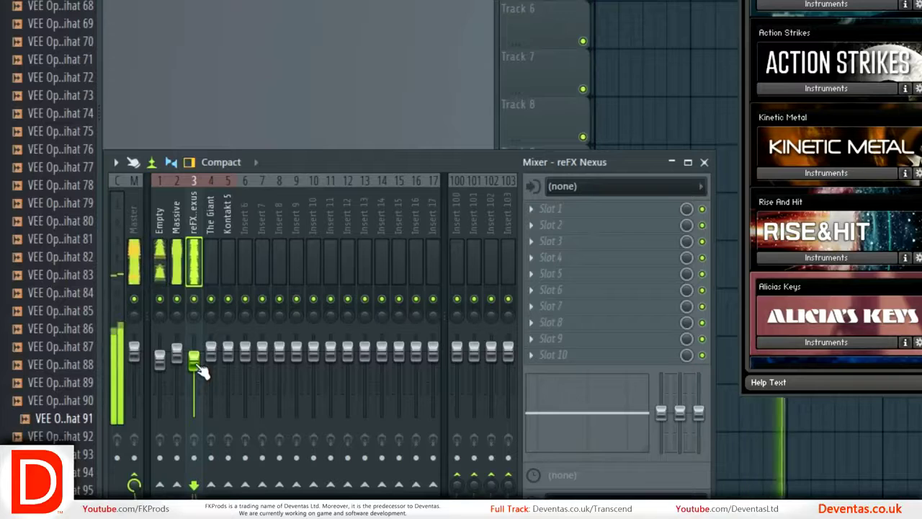
pyautogui.moveTo(193, 360); pyautogui.dragTo(194, 350)
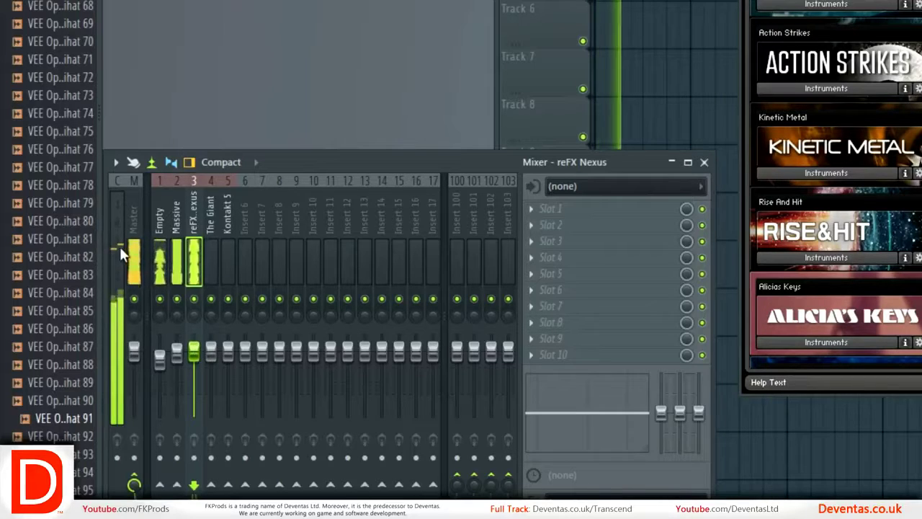
pyautogui.click(178, 224)
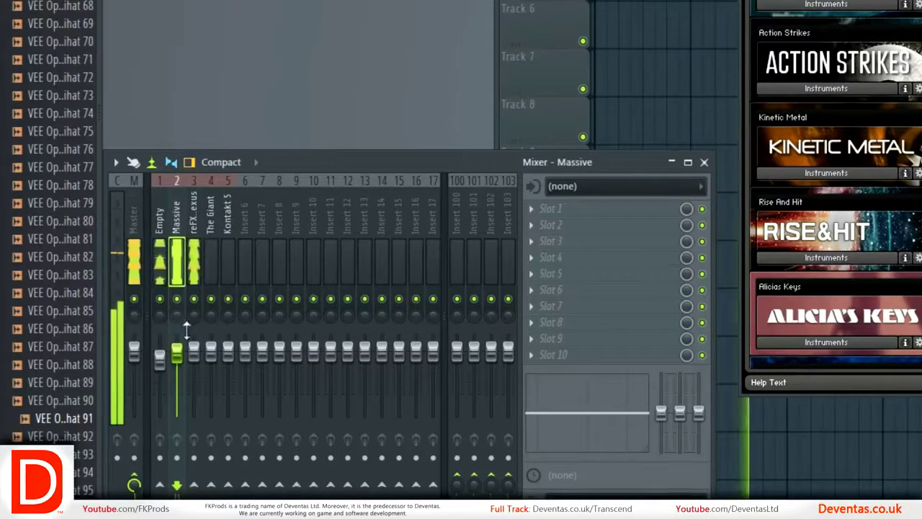
pyautogui.click(193, 211)
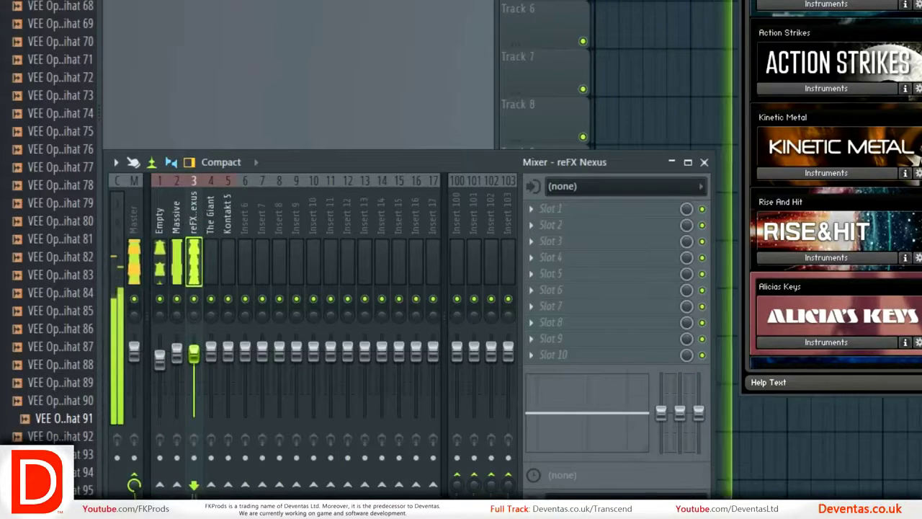
# - Select The Giant's mixer track and duplicate the Pattern 1, 2 and 3 playlist clips until they fill bars 1 to 8
pyautogui.click(177, 224)
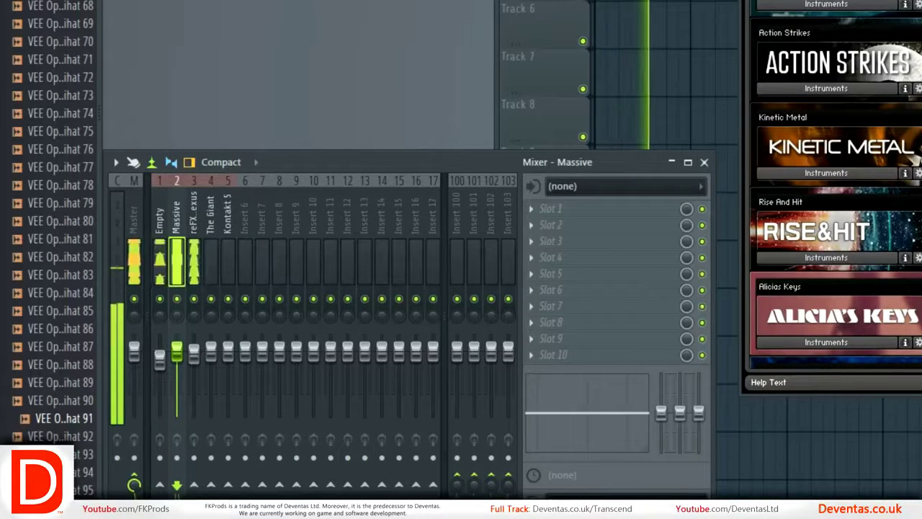
pyautogui.click(211, 224)
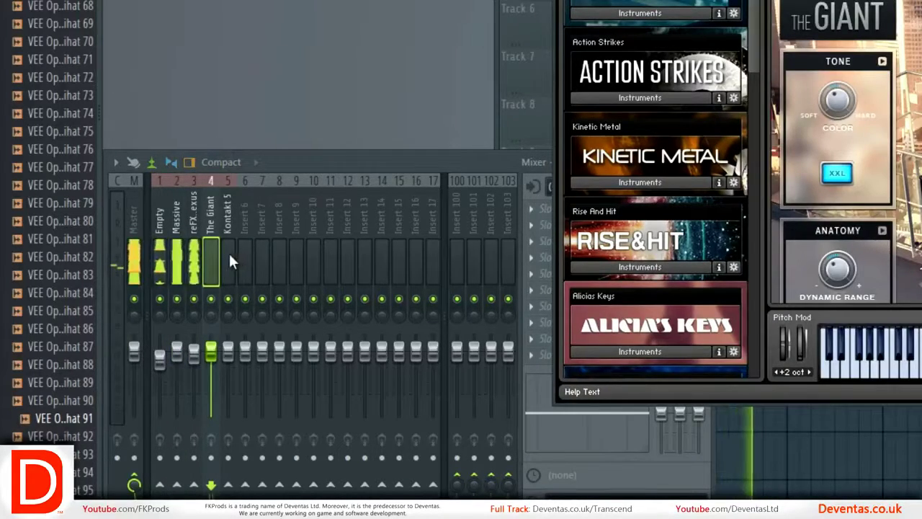
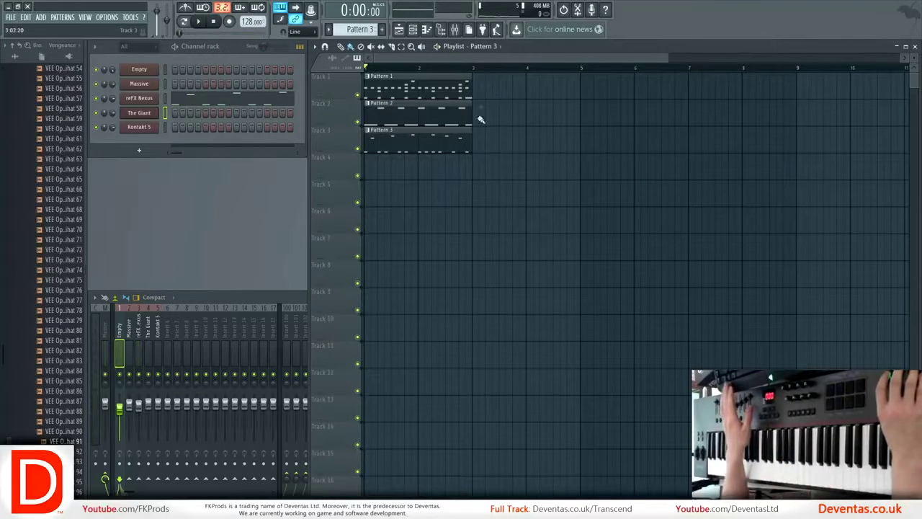
pyautogui.moveTo(524, 233)
pyautogui.mouseDown()
pyautogui.moveTo(512, 183)
pyautogui.moveTo(370, 80)
pyautogui.moveTo(484, 88)
pyautogui.mouseUp()
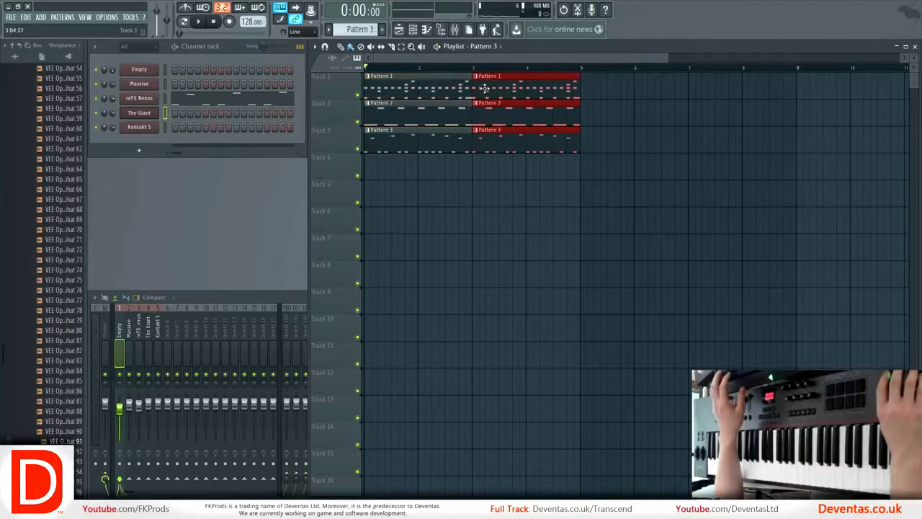
pyautogui.moveTo(655, 201)
pyautogui.mouseDown()
pyautogui.moveTo(393, 76)
pyautogui.moveTo(613, 91)
pyautogui.moveTo(596, 91)
pyautogui.mouseUp()
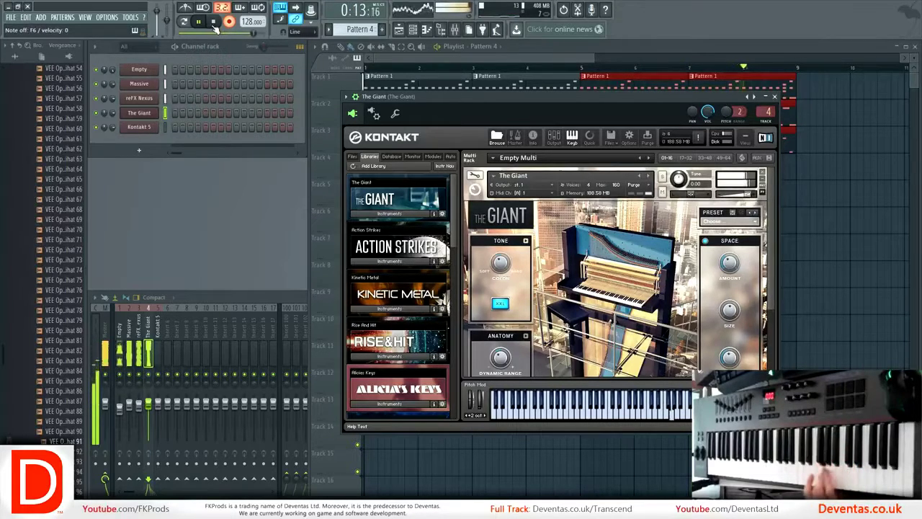
# - Finish recording The Giant melody into Pattern 4 and put its plugin window away to show the playlist
pyautogui.click(213, 22)
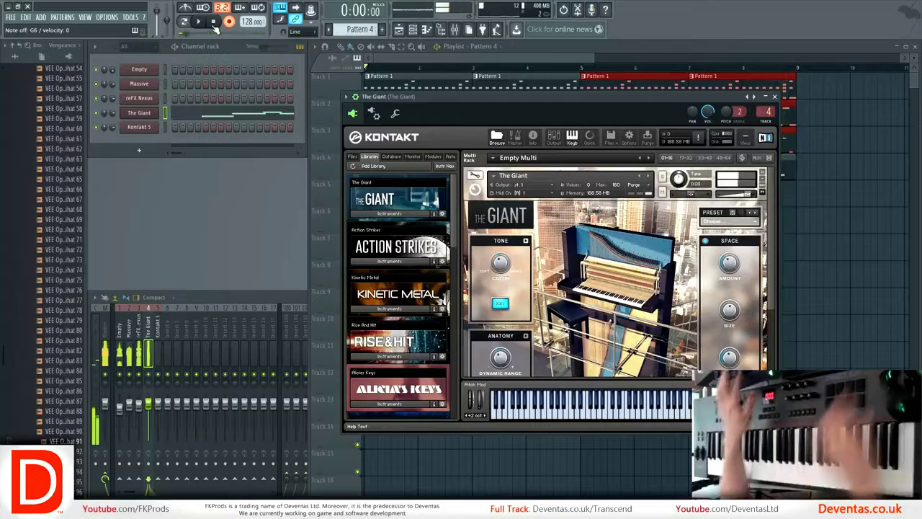
pyautogui.click(492, 64)
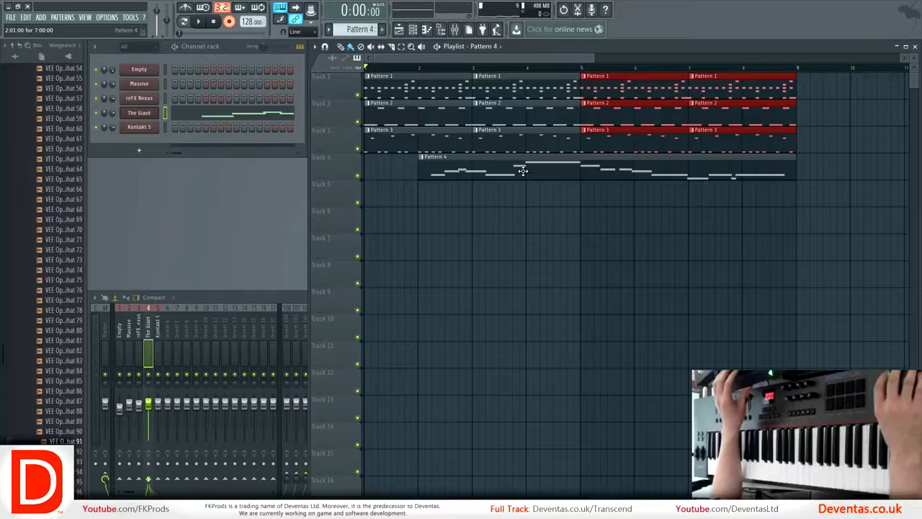
# - Shift all The Giant notes in Pattern 4 about three quarters of a bar later and align the Pattern 4 clip to start at bar 1
pyautogui.doubleClick(439, 175)
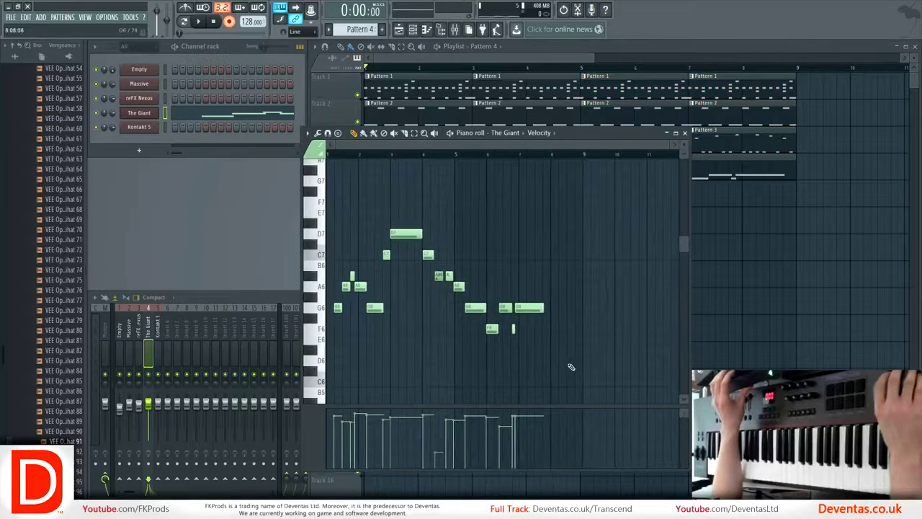
pyautogui.moveTo(575, 365); pyautogui.dragTo(325, 208)
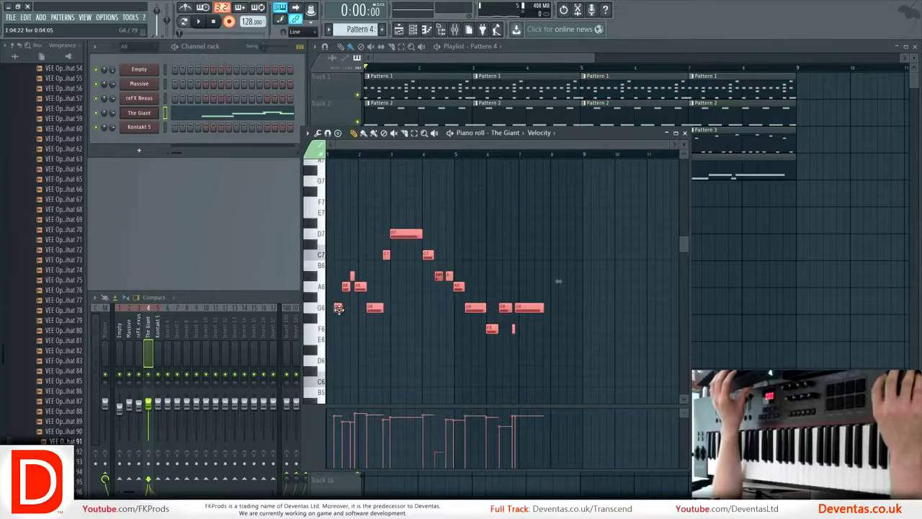
pyautogui.moveTo(342, 309); pyautogui.dragTo(361, 309)
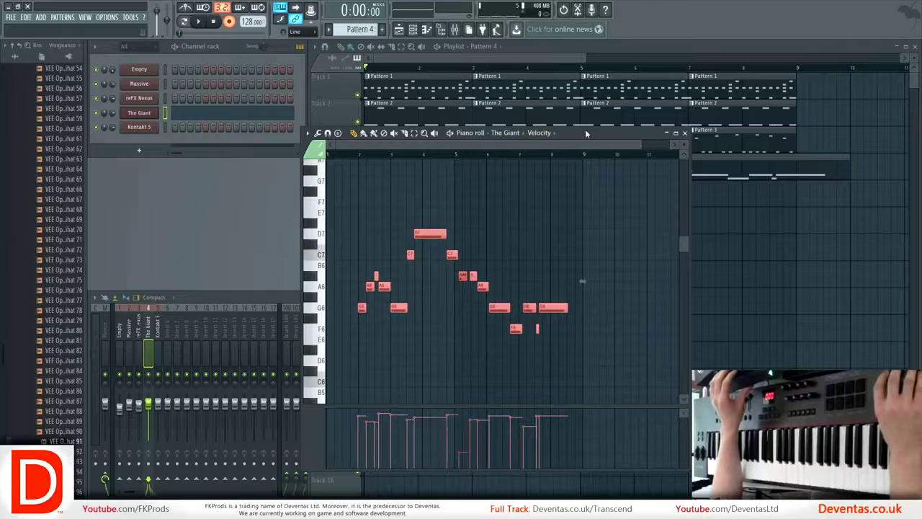
pyautogui.moveTo(586, 134); pyautogui.dragTo(199, 129)
pyautogui.moveTo(471, 178); pyautogui.dragTo(408, 177)
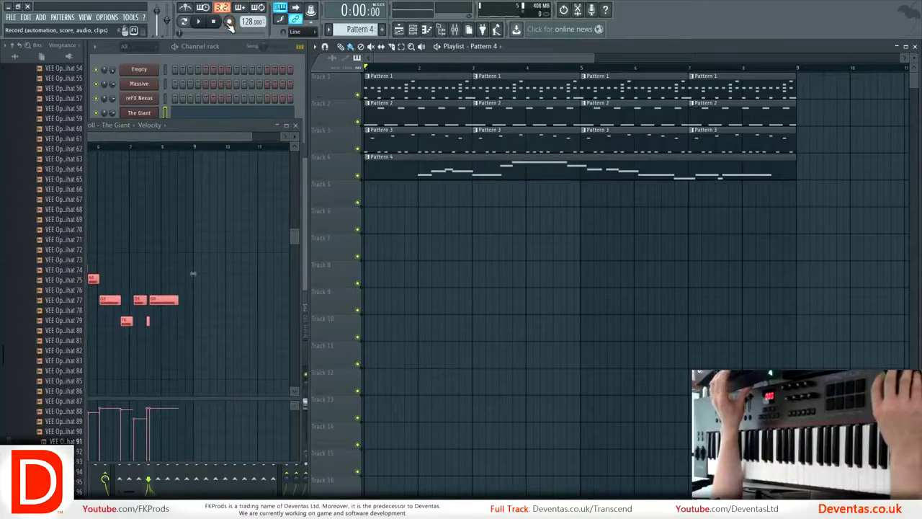
# - Audition the melody and shift all Pattern 4 notes another beat later, so that the first note starts one beat into bar 2
pyautogui.press('space')
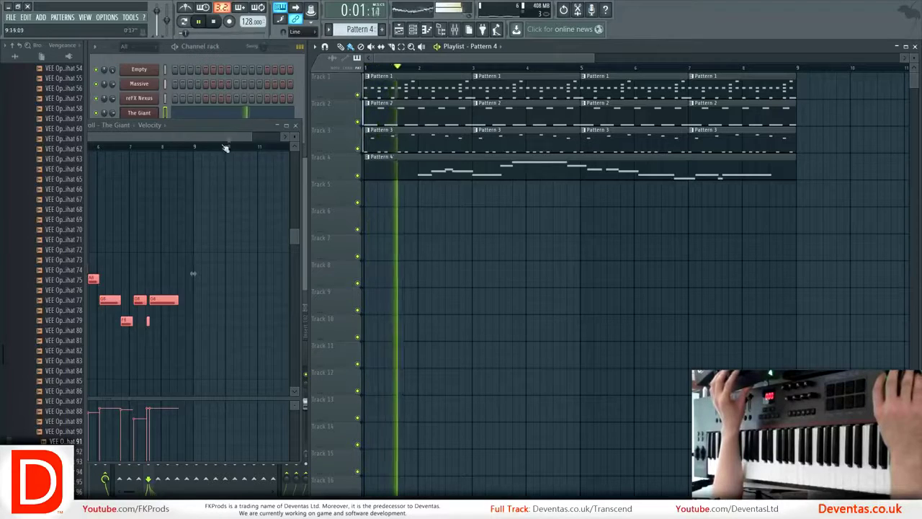
pyautogui.moveTo(243, 126); pyautogui.dragTo(537, 113)
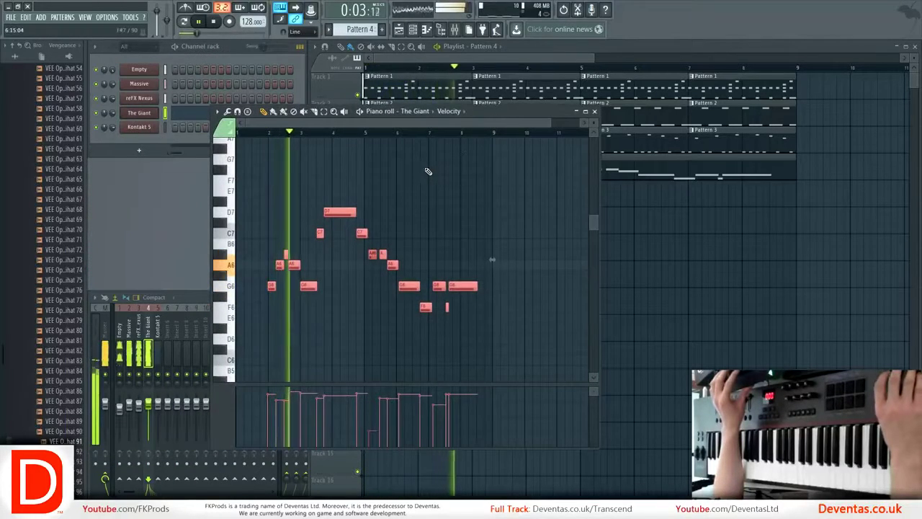
pyautogui.press('space')
pyautogui.moveTo(497, 334); pyautogui.dragTo(266, 164)
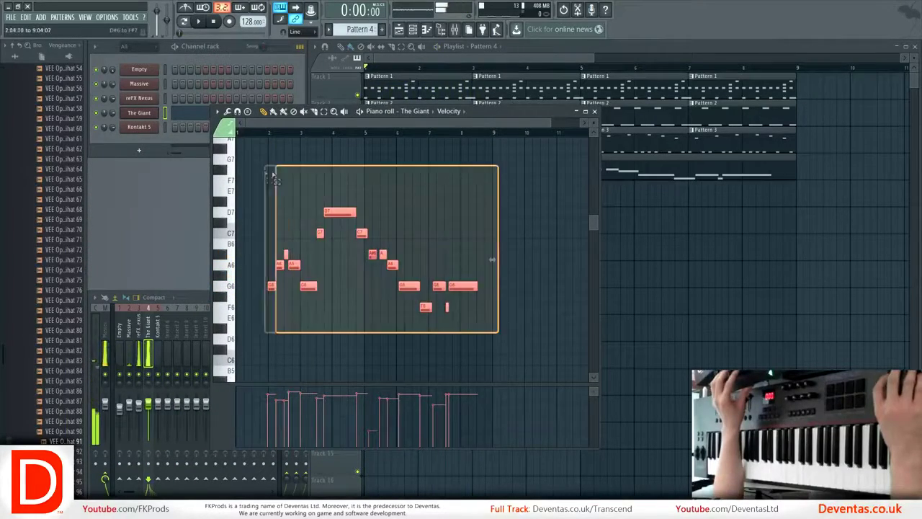
pyautogui.scroll(4, 256, 264)
pyautogui.press('space')
pyautogui.moveTo(292, 288); pyautogui.dragTo(317, 288)
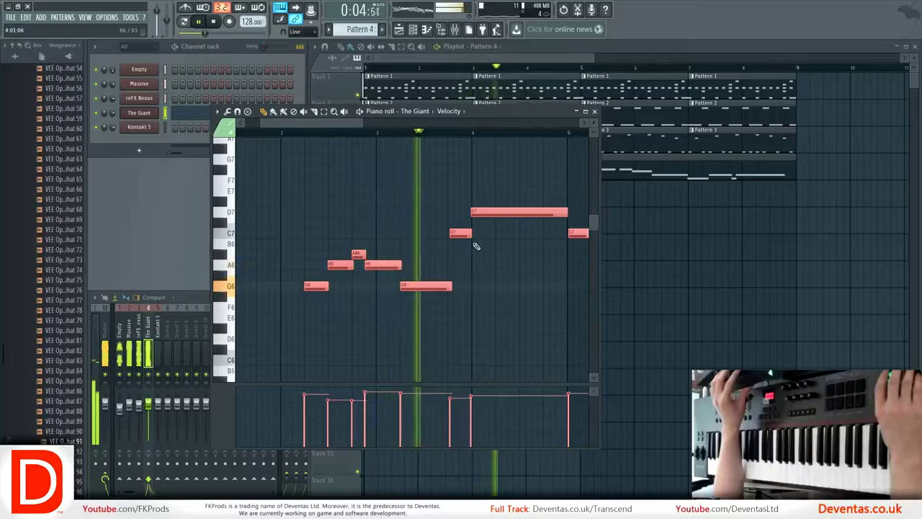
pyautogui.press('space')
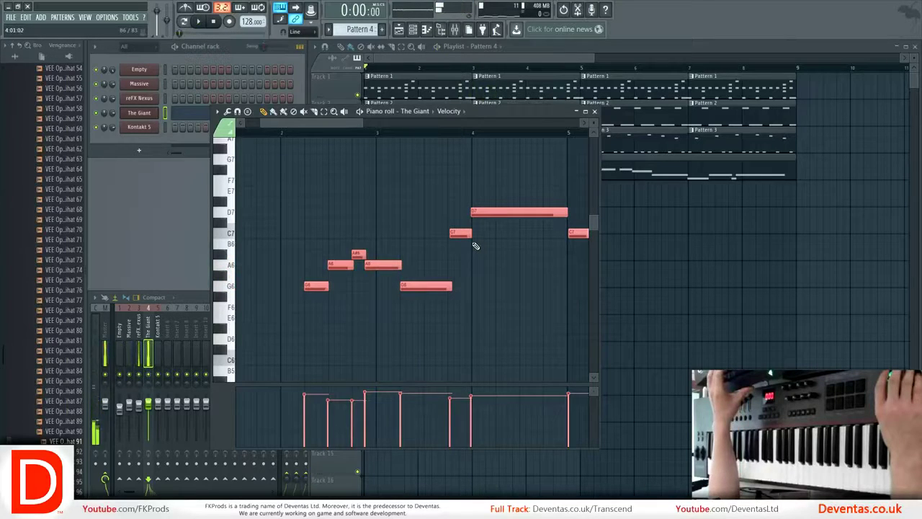
# - Quantize The Giant notes in Pattern 4 to the grid and play the arrangement to check the melody's timing
pyautogui.hotkey('ctrl', 'd')
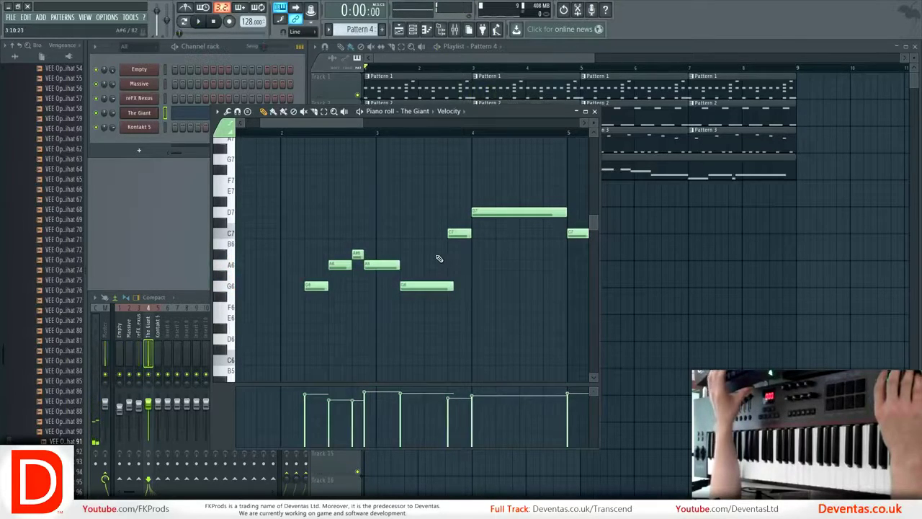
pyautogui.press('space')
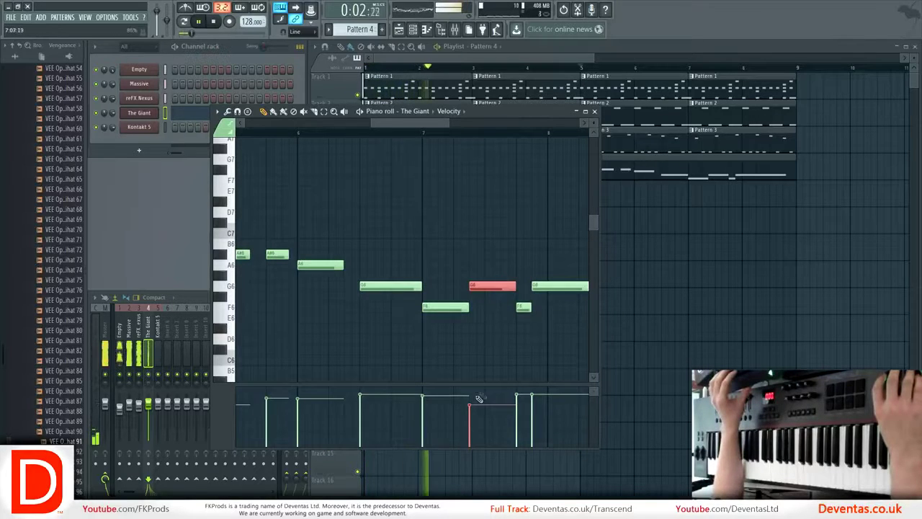
pyautogui.scroll(-6, 483, 367)
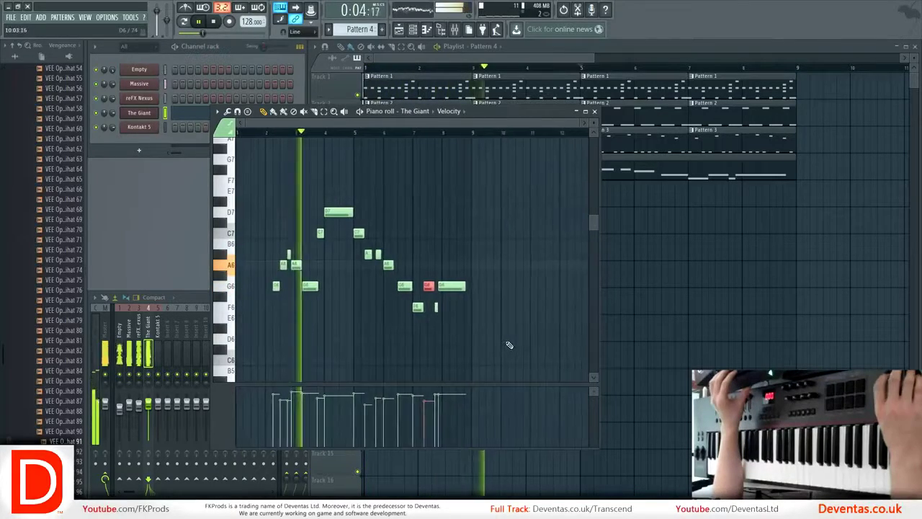
pyautogui.click(594, 111)
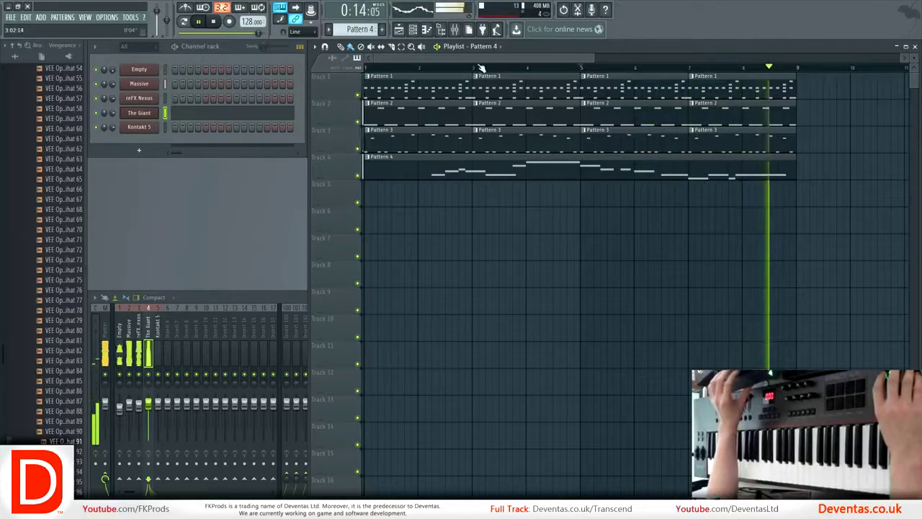
pyautogui.press('space')
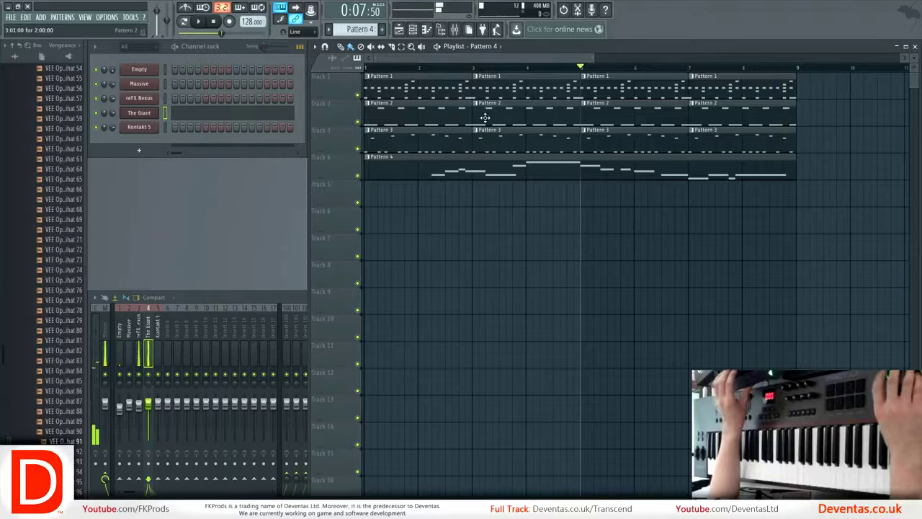
# - Move all Pattern 1 to 4 clips eight bars later so the full section starts at bar 9
pyautogui.scroll(-5, 485, 117)
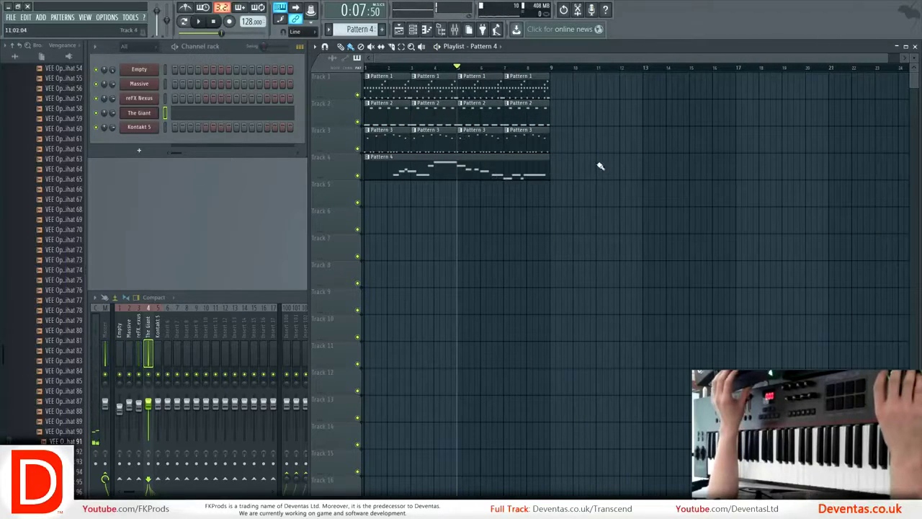
pyautogui.moveTo(589, 206); pyautogui.dragTo(370, 74)
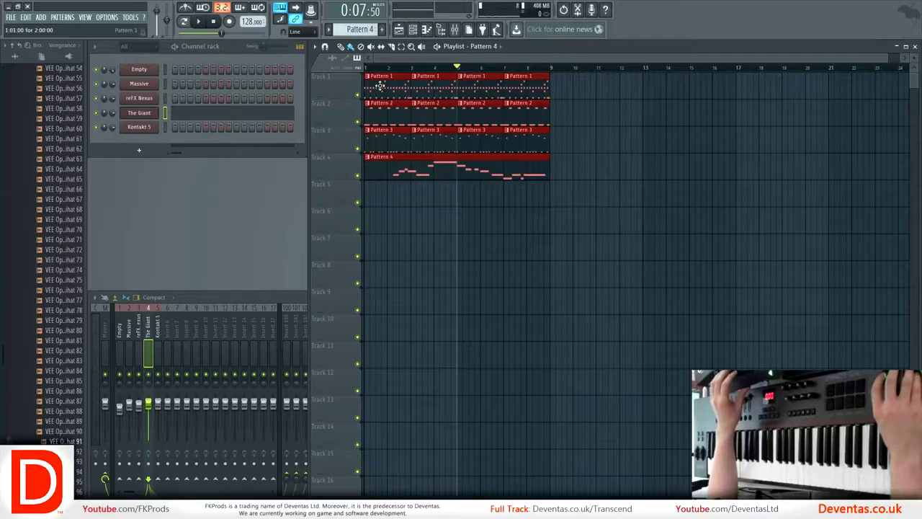
pyautogui.moveTo(379, 85); pyautogui.dragTo(563, 103)
pyautogui.click(603, 249)
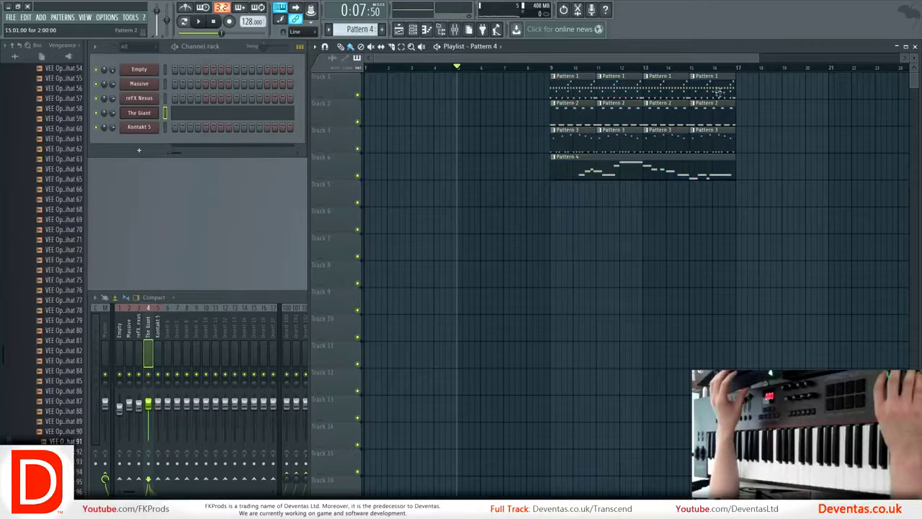
# - Audition the Empty channel's drum notes in Pattern 2 and close the piano roll
pyautogui.press('space')
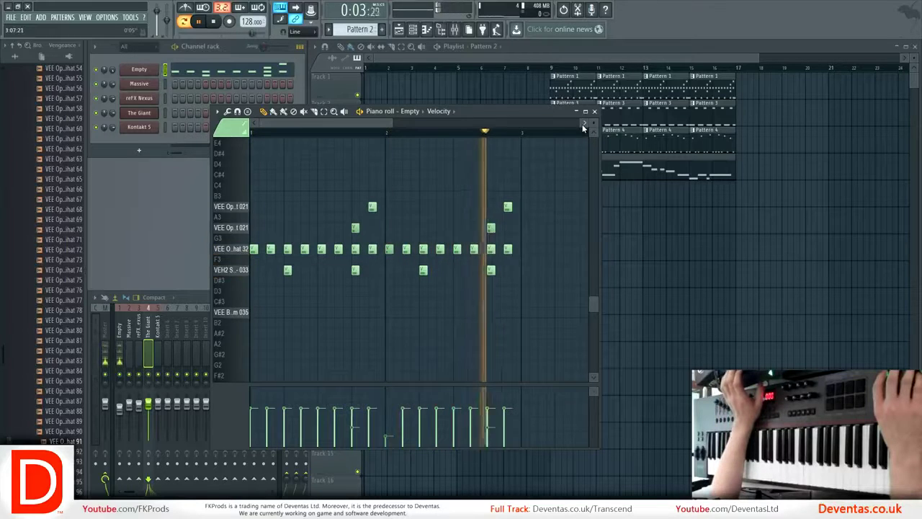
pyautogui.click(594, 111)
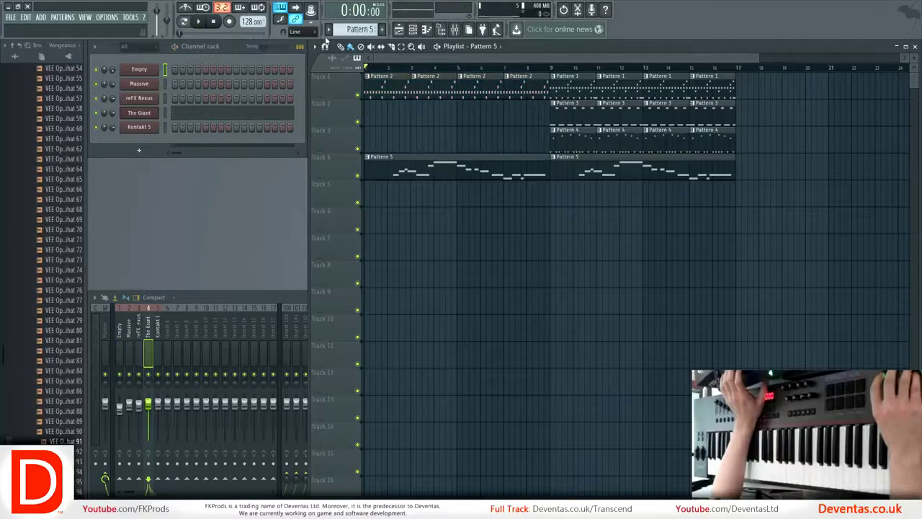
# - Clone Pattern 5 as Pattern 6 for the melody clip at bar 1 and add a G6 note about one bar long at its start
pyautogui.click(344, 30)
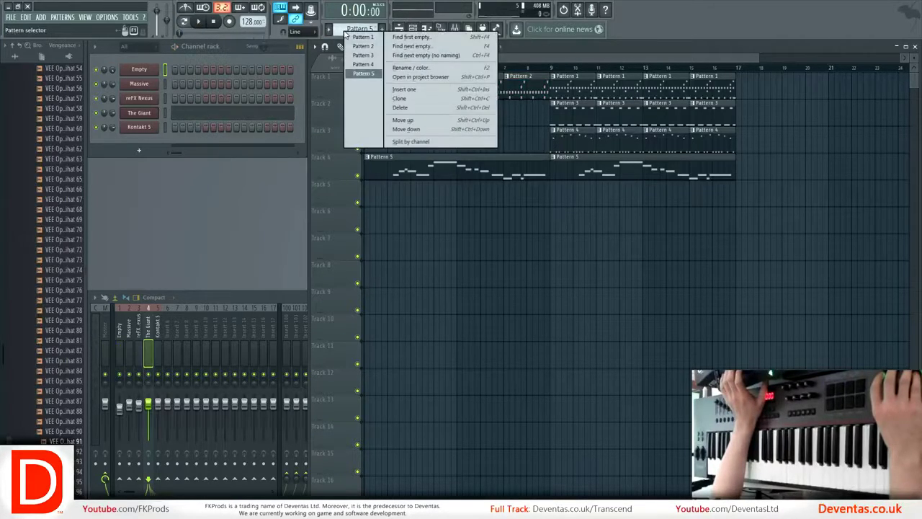
pyautogui.click(401, 100)
pyautogui.rightClick(411, 175)
pyautogui.click(366, 171)
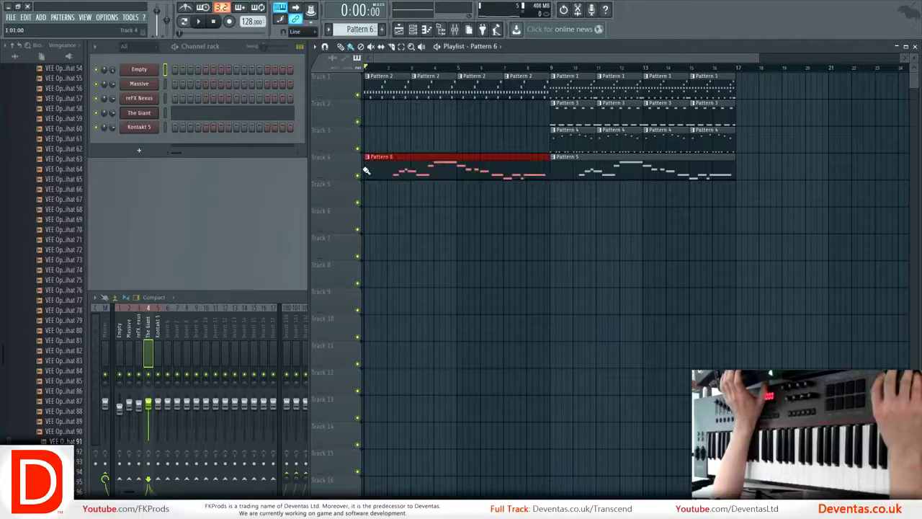
pyautogui.doubleClick(402, 168)
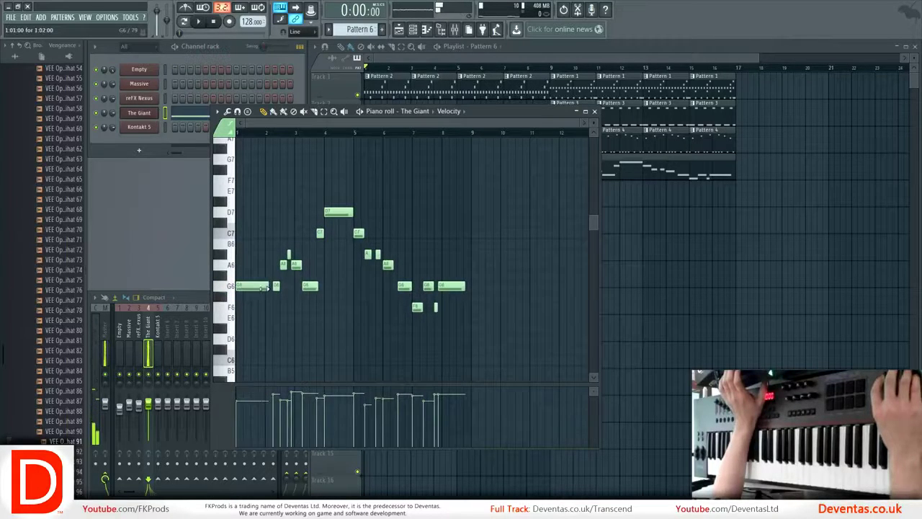
# - Play the arrangement from bar 1 while following The Giant notes of Pattern 6, closing the piano roll when done
pyautogui.press('F5')
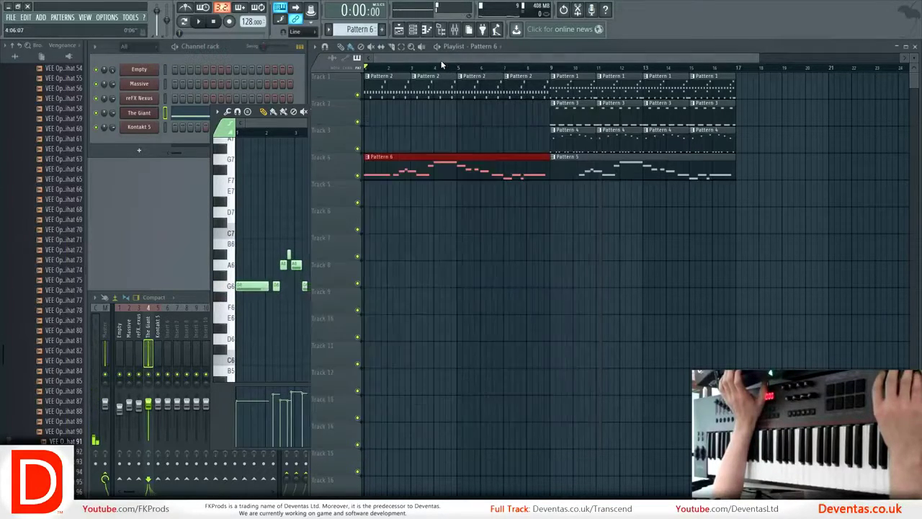
pyautogui.press('space')
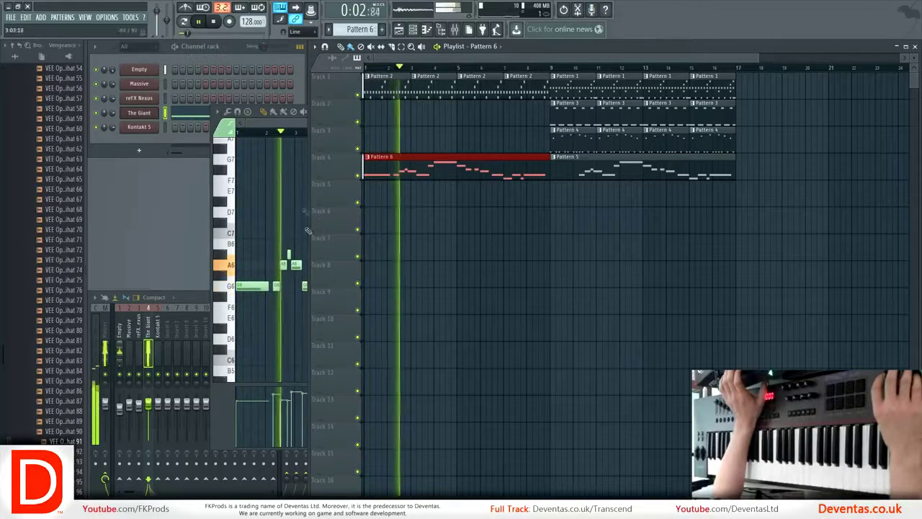
pyautogui.click(294, 127)
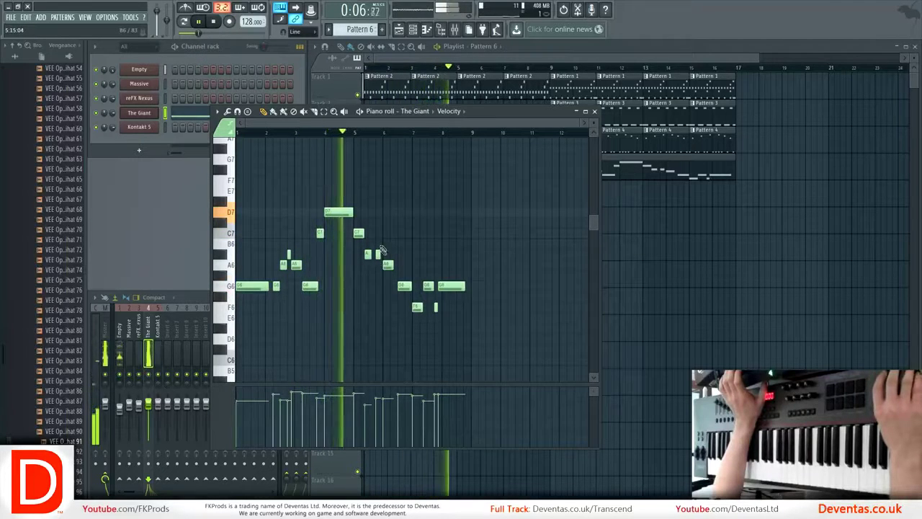
pyautogui.click(594, 111)
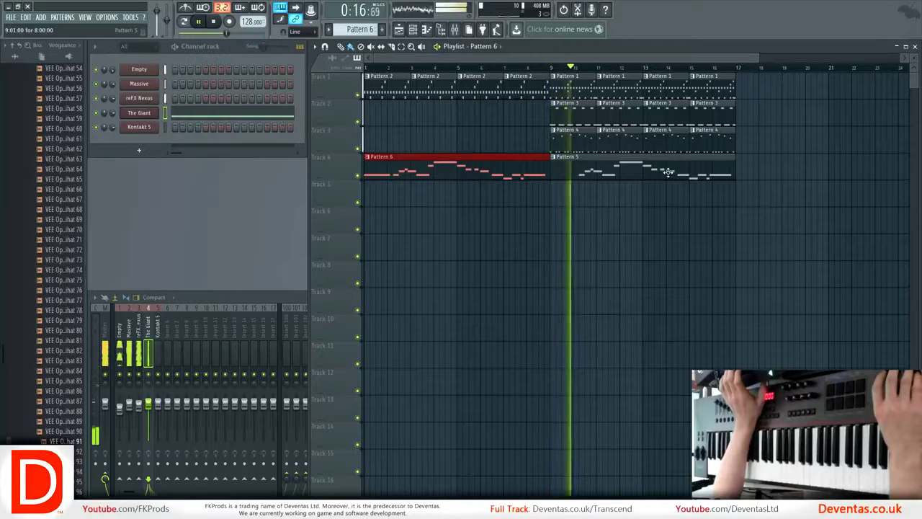
# - Clear the clip selection and check the drum intro's transition into the full section at bar 9 with playback
pyautogui.keyDown('ctrl'); pyautogui.click(680, 239); pyautogui.keyUp('ctrl')
pyautogui.press('space')
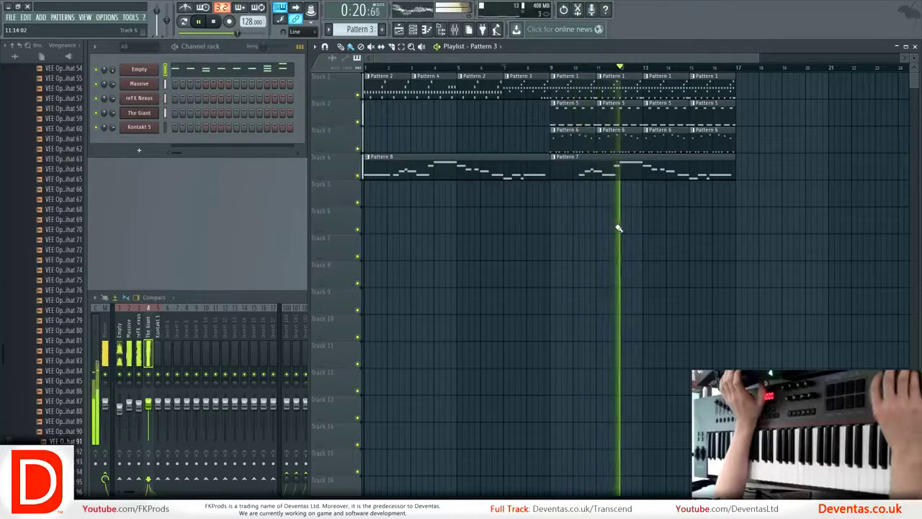
pyautogui.press('space')
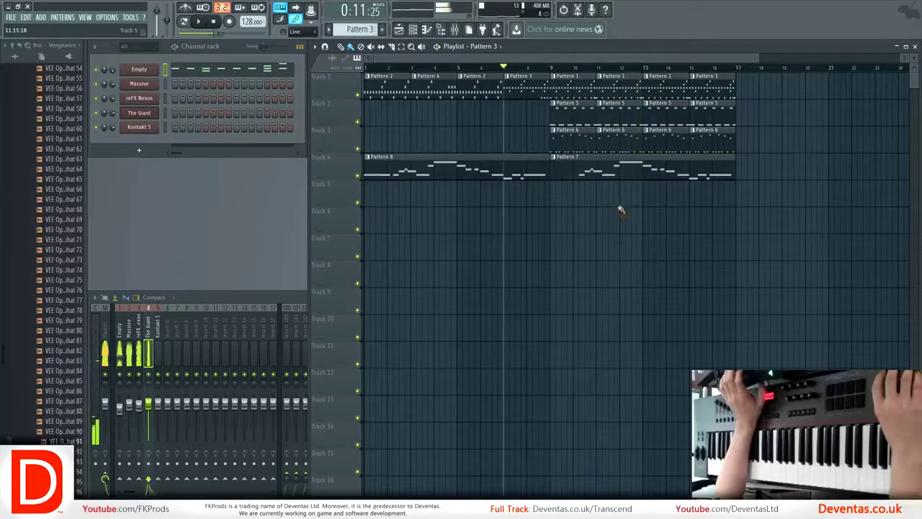
# - Move the Pattern 7 clip on Track 4 to start at bar 17 and play the arrangement from the beginning
pyautogui.moveTo(603, 175); pyautogui.dragTo(772, 167)
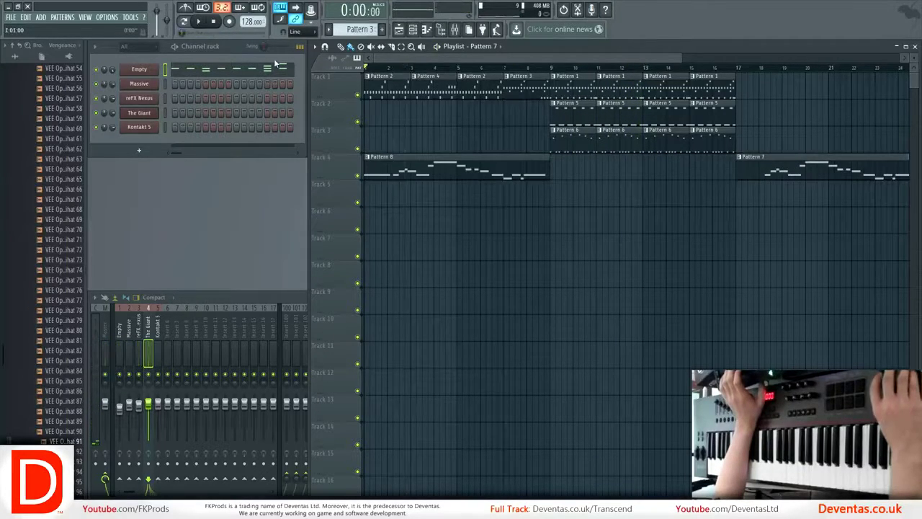
pyautogui.press('space')
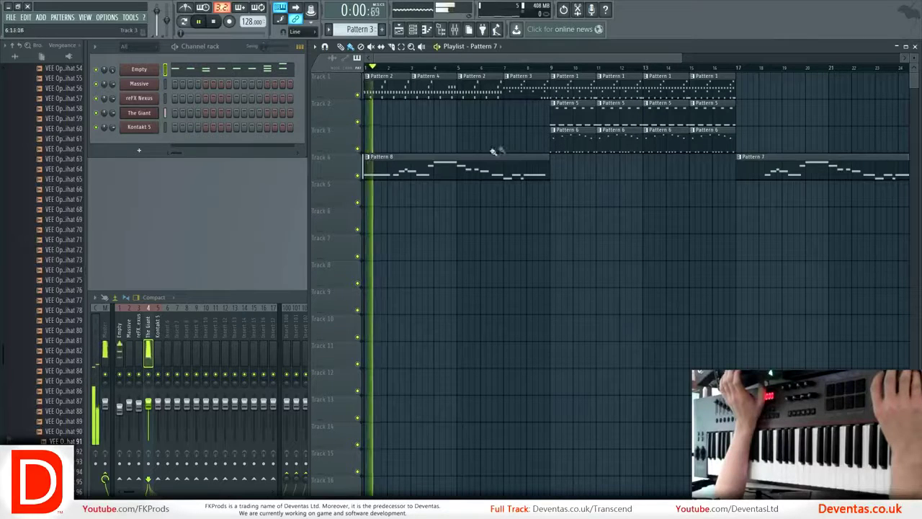
# - Stop playback, add Effector in slot 1 of The Giant's mixer track, toggle its bypass and adjust the filter's X/Y point
pyautogui.click(197, 293)
pyautogui.press('space')
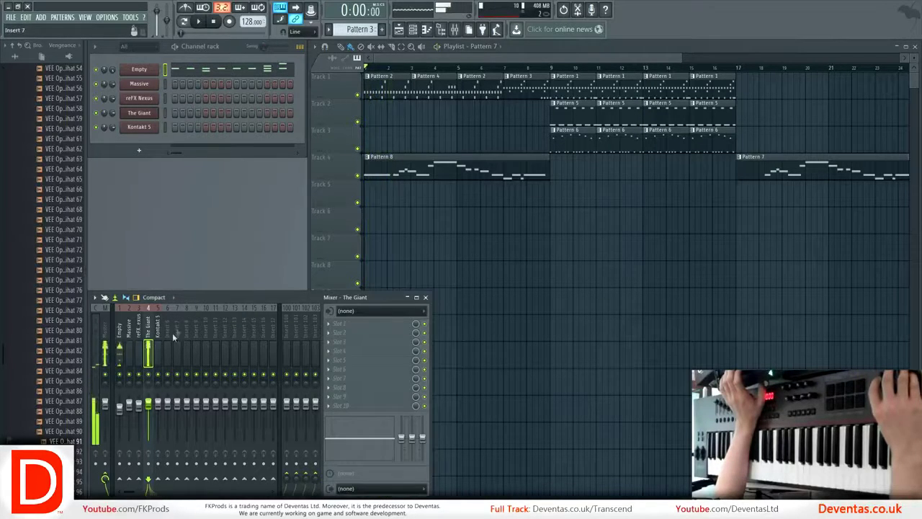
pyautogui.click(329, 323)
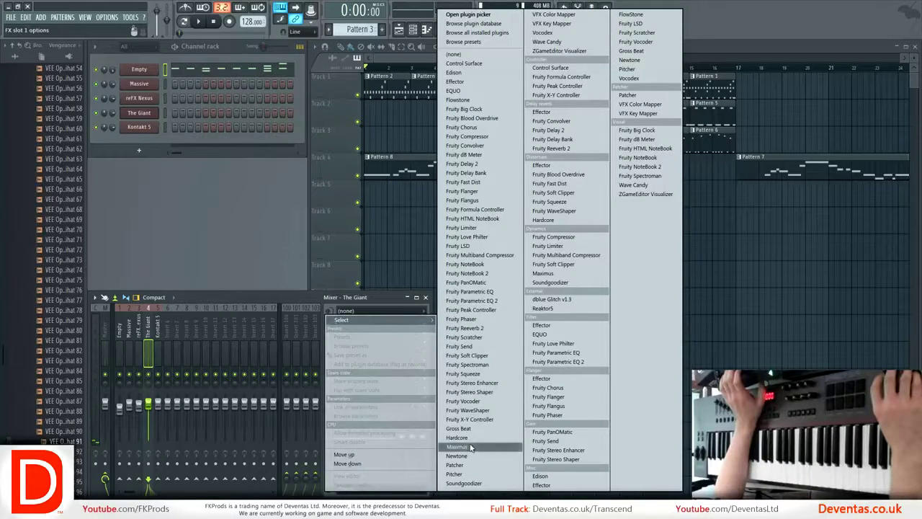
pyautogui.click(455, 82)
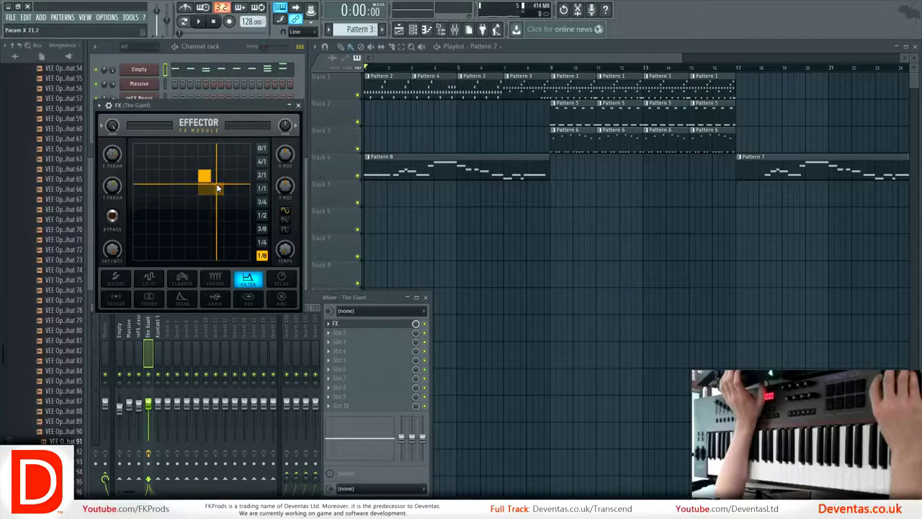
pyautogui.click(112, 216)
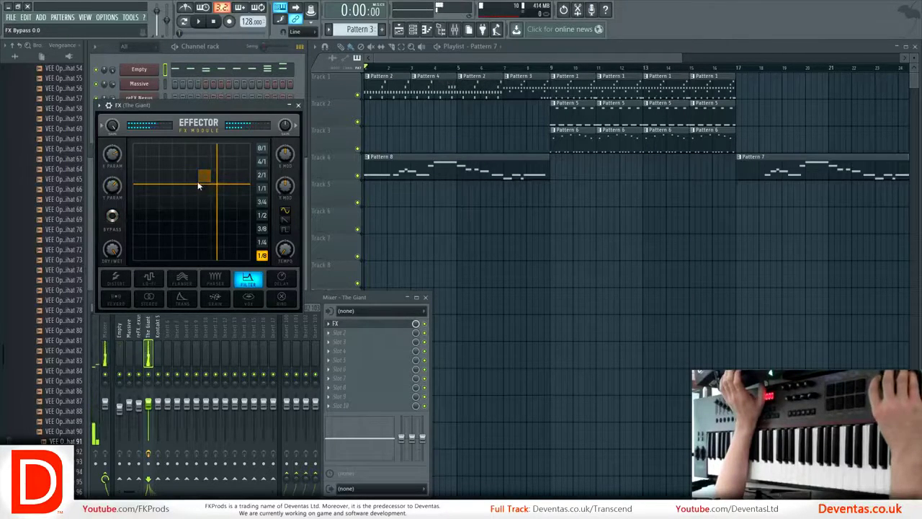
pyautogui.moveTo(208, 186)
pyautogui.mouseDown()
pyautogui.moveTo(190, 182)
pyautogui.moveTo(180, 196)
pyautogui.moveTo(165, 167)
pyautogui.moveTo(193, 213)
pyautogui.moveTo(150, 159)
pyautogui.moveTo(181, 190)
pyautogui.mouseUp()
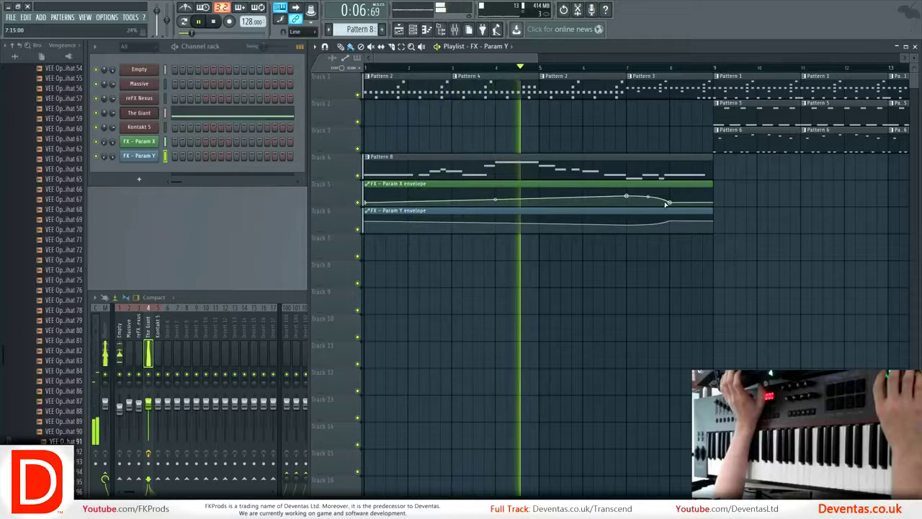
# - Straighten the Param X and Param Y envelope curves between bars 7 and 8, setting their bar 8 points to 37% and 63%
pyautogui.moveTo(647, 197); pyautogui.dragTo(646, 224)
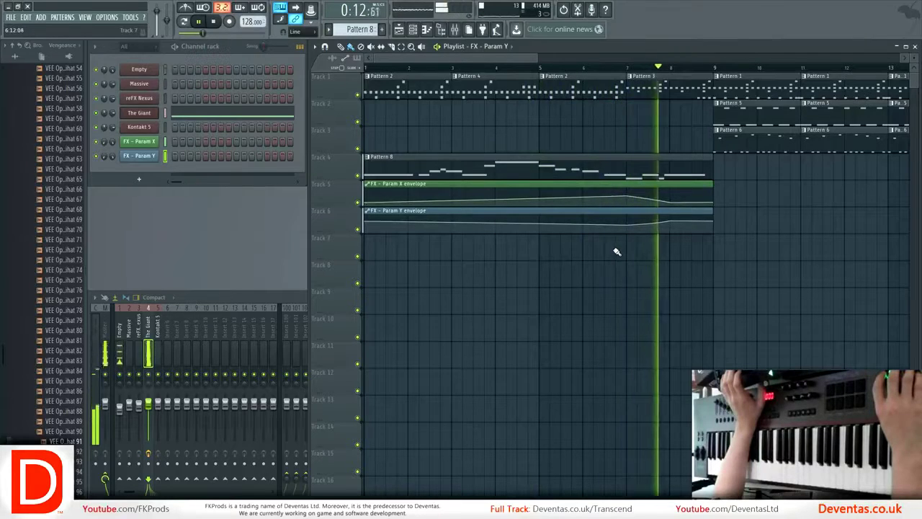
pyautogui.press('space')
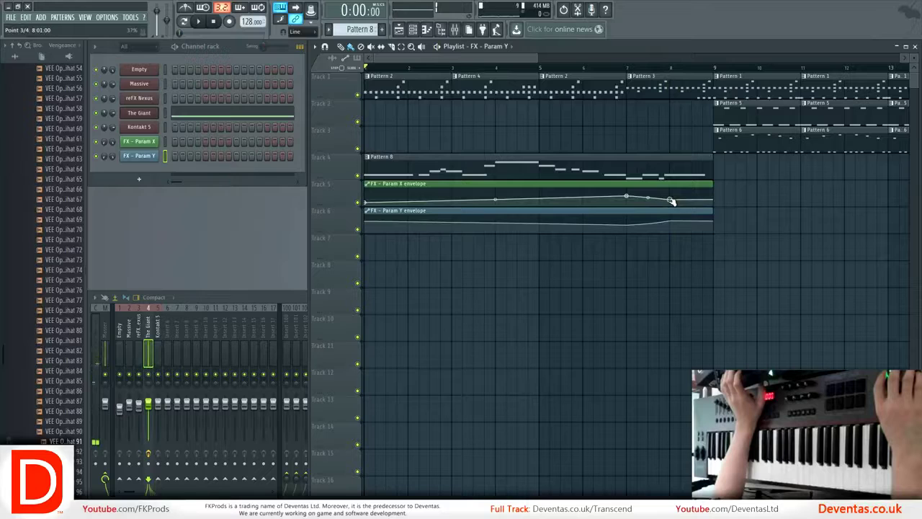
pyautogui.click(671, 201)
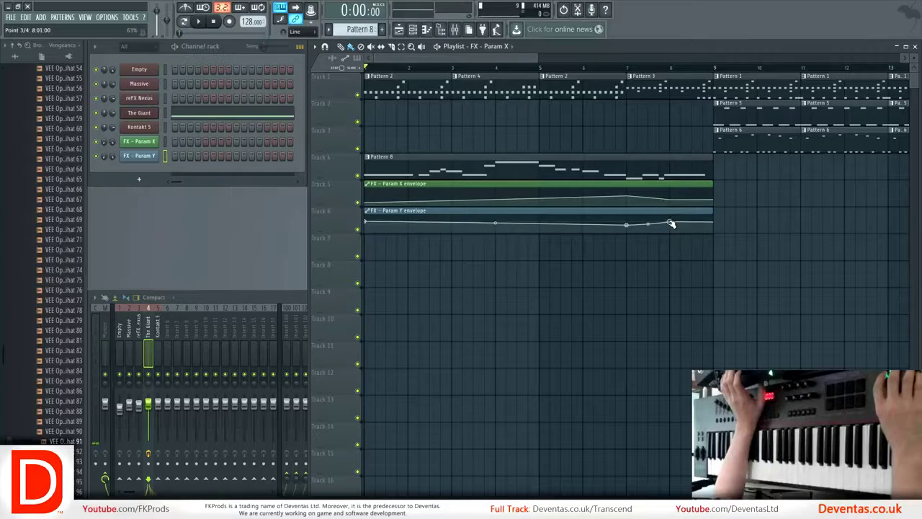
pyautogui.click(671, 224)
# - Play from bar 7 into the full section at bar 9 to check the filter automation
pyautogui.click(625, 67)
pyautogui.press('space')
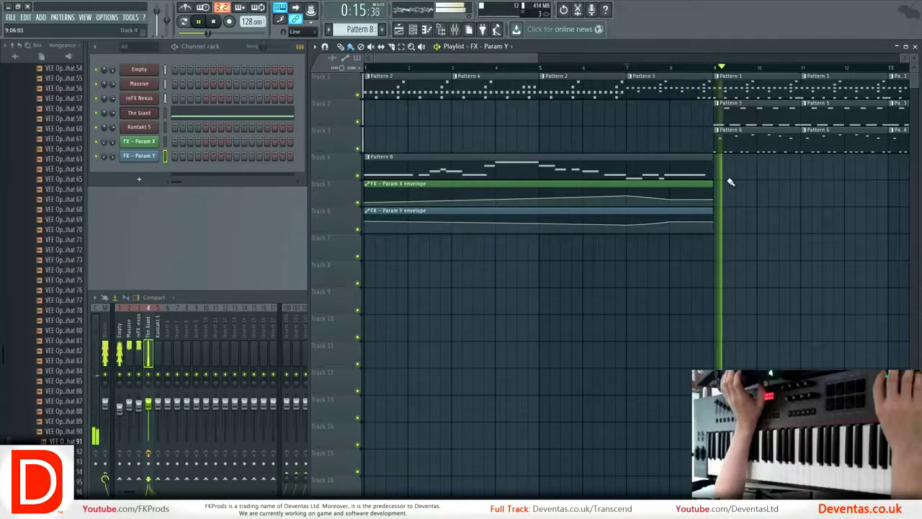
pyautogui.press('space')
# - Lay Param X #2 envelope clips on Track 5 and a unique Param Y envelope copy on Track 6 under Pattern 7 at bar 17
pyautogui.scroll(-4, 730, 190)
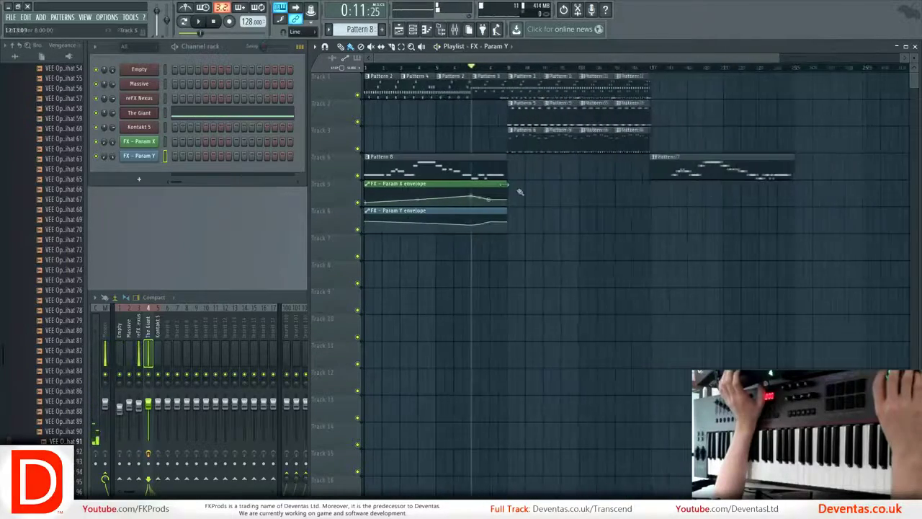
pyautogui.click(719, 190)
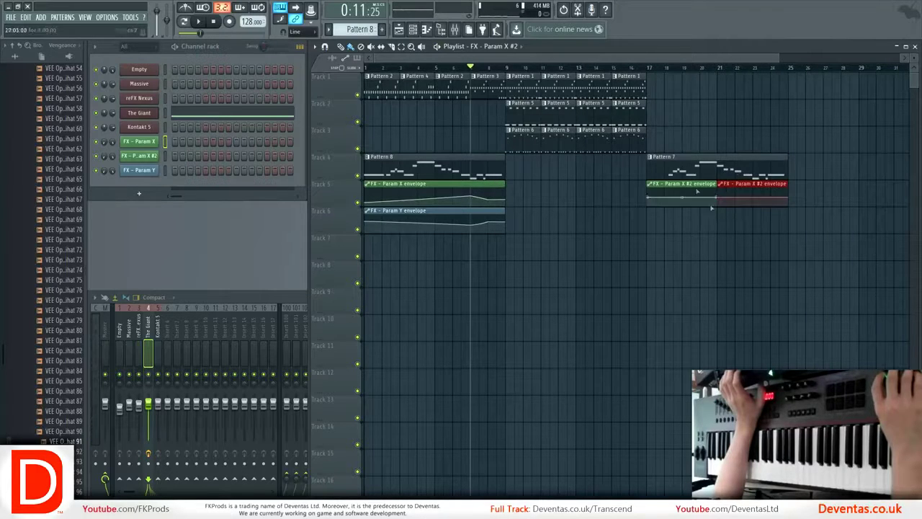
pyautogui.moveTo(487, 220)
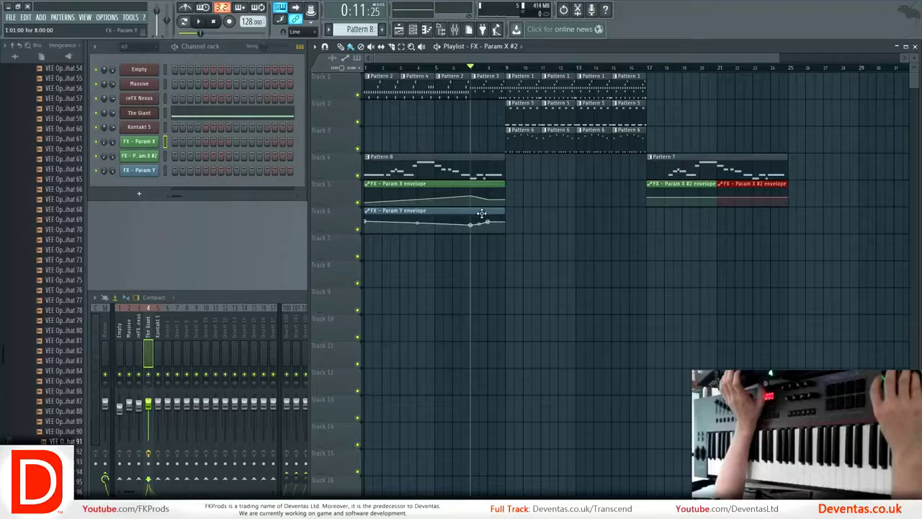
pyautogui.click(481, 214)
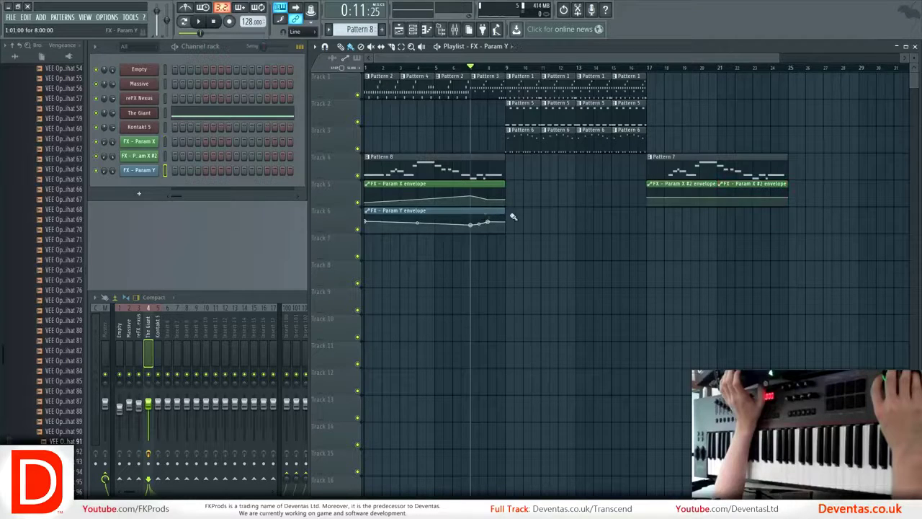
pyautogui.click(651, 218)
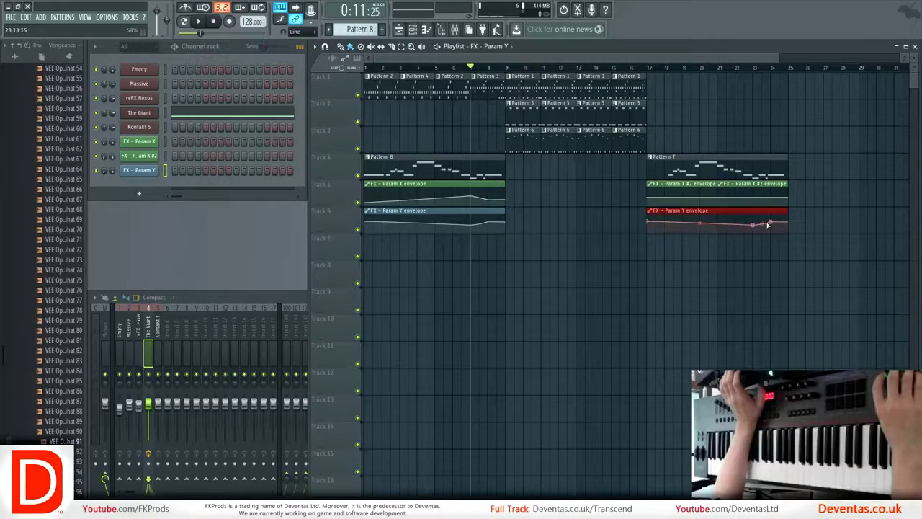
pyautogui.click(651, 212)
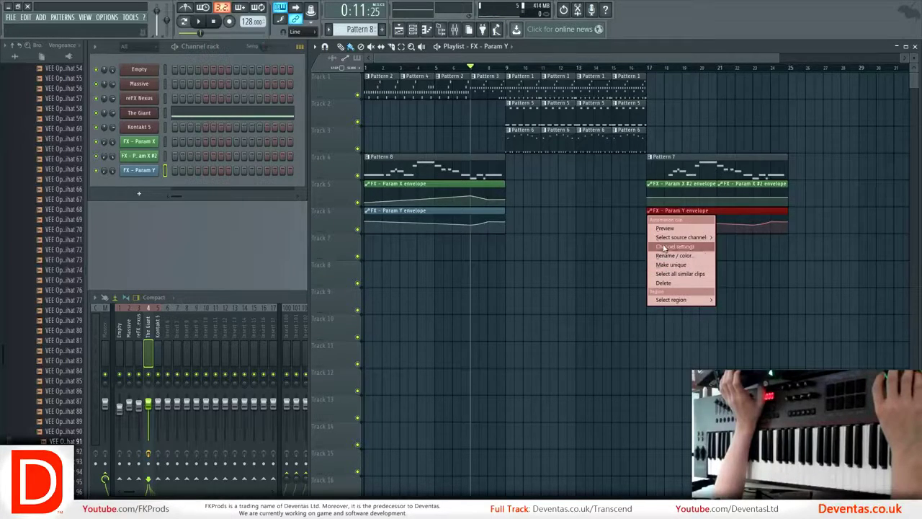
pyautogui.click(658, 265)
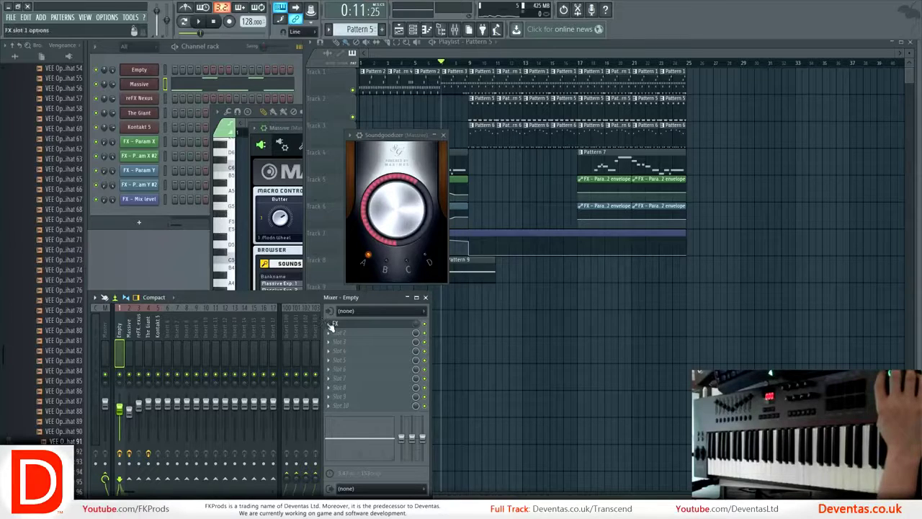
# - Add a Fruity Compressor in slot 9 of the Empty mixer track with a 20.0:1 ratio and 3.0 dB gain
pyautogui.click(331, 400)
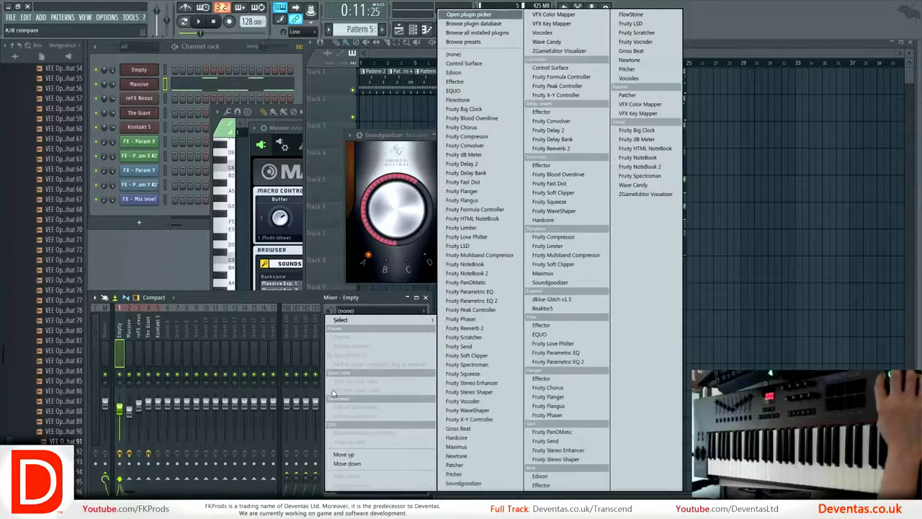
pyautogui.moveTo(341, 319)
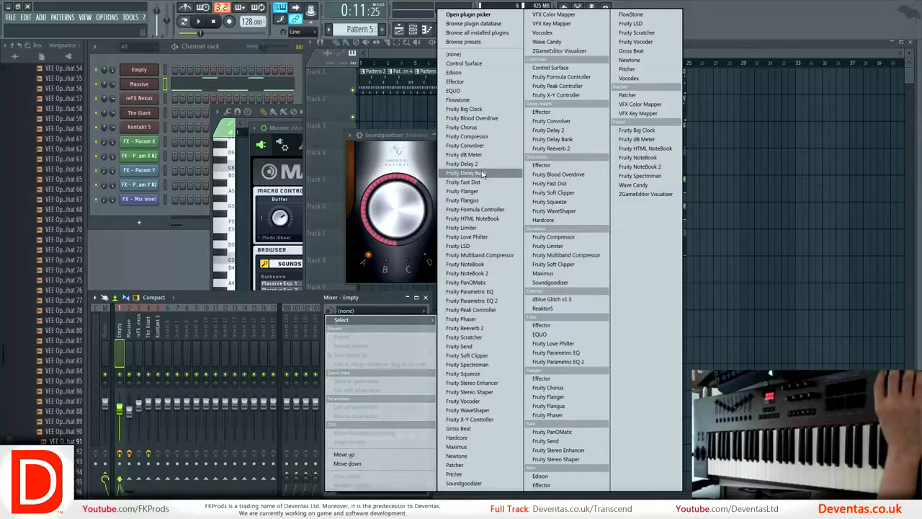
pyautogui.click(469, 137)
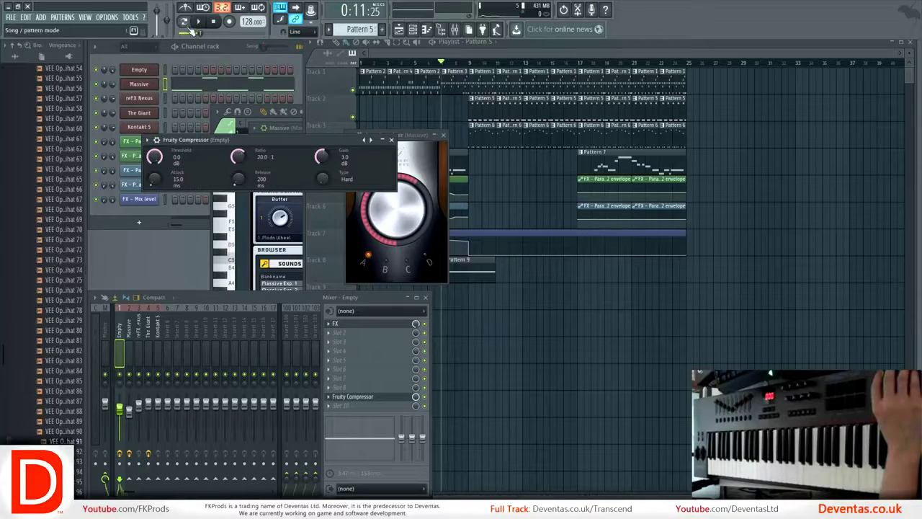
# - Play Pattern 1 in pattern mode and set the Fruity Compressor's threshold to -7.0 dB
pyautogui.click(188, 27)
pyautogui.click(335, 29)
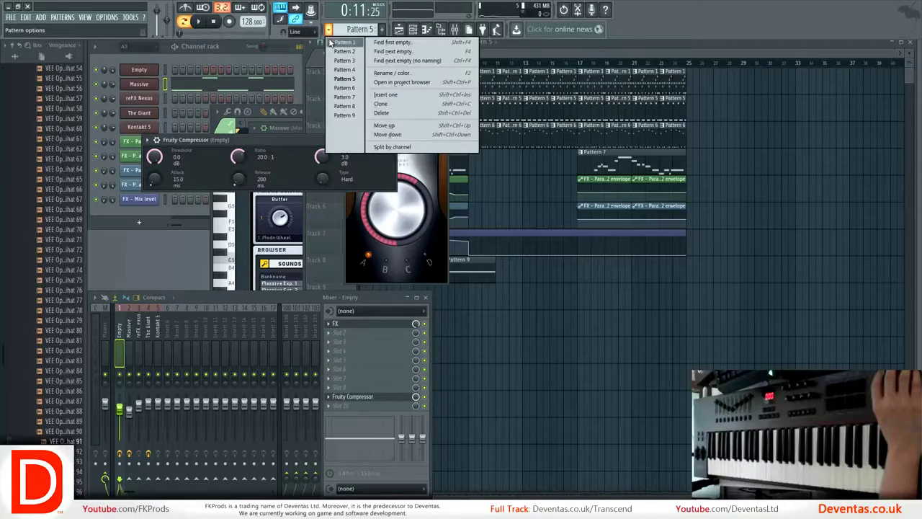
pyautogui.click(338, 36)
pyautogui.click(205, 25)
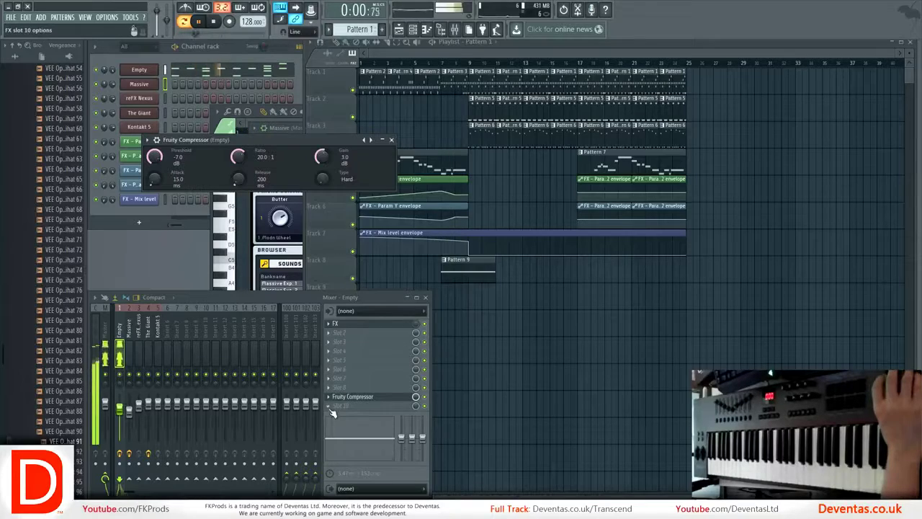
# - Add Fruity Parametric EQ 2 in slot 10 of the Empty track, cut band 1 at about 41 Hz and narrowly boost band 2 at about 77 Hz
pyautogui.click(328, 405)
pyautogui.moveTo(427, 321)
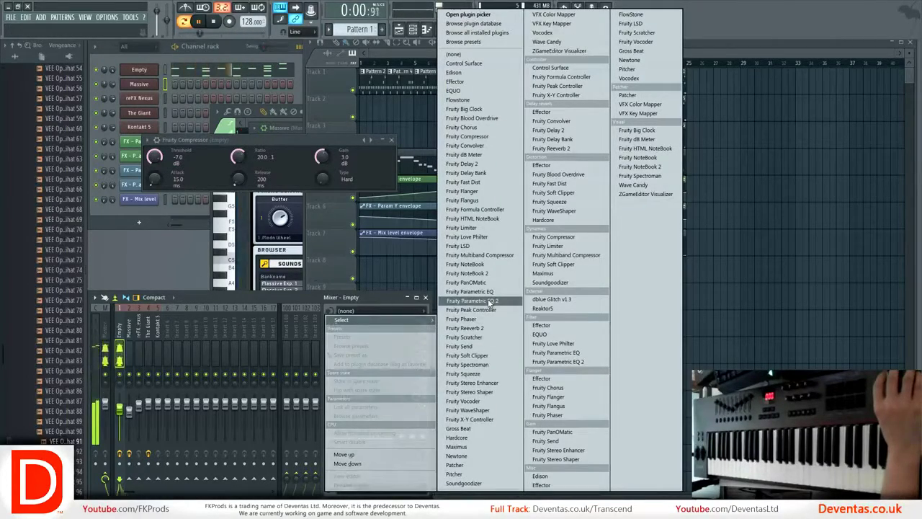
pyautogui.click(489, 302)
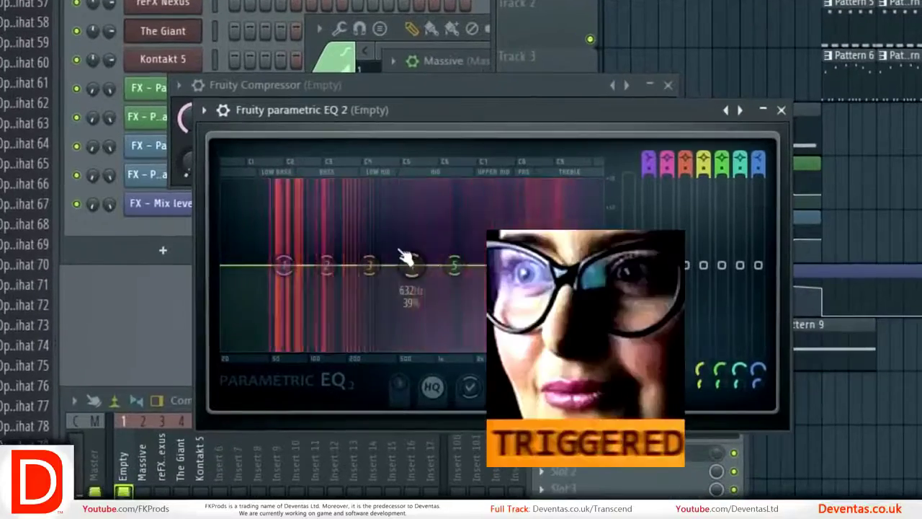
pyautogui.moveTo(283, 265); pyautogui.dragTo(266, 301)
pyautogui.moveTo(327, 267); pyautogui.dragTo(295, 240)
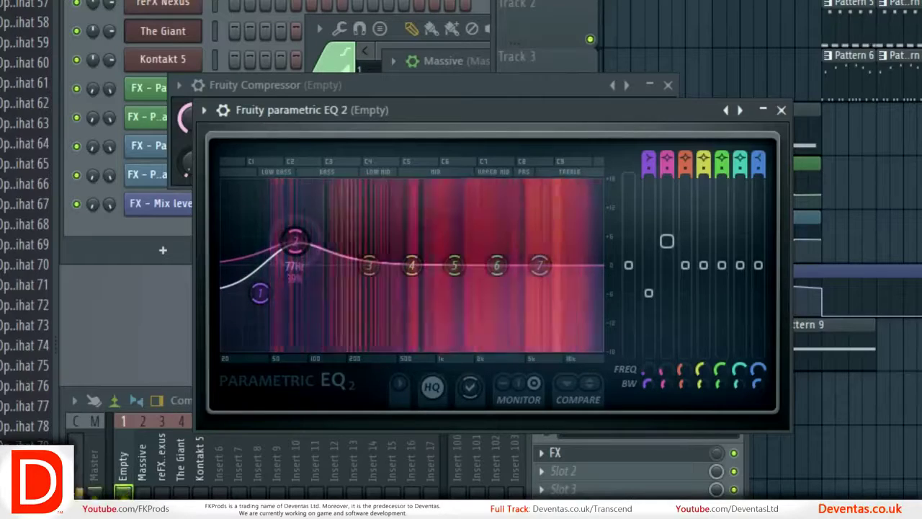
pyautogui.moveTo(663, 383); pyautogui.dragTo(663, 360)
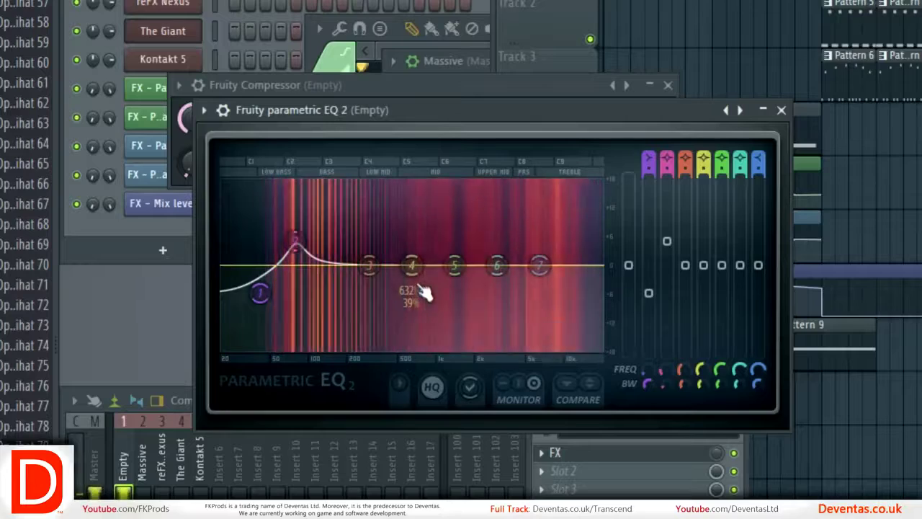
# - Boost band 4 at about 705 Hz with a 10% bandwidth, dip band 3 slightly and ease band 1's low-end cut
pyautogui.moveTo(415, 278); pyautogui.dragTo(421, 252)
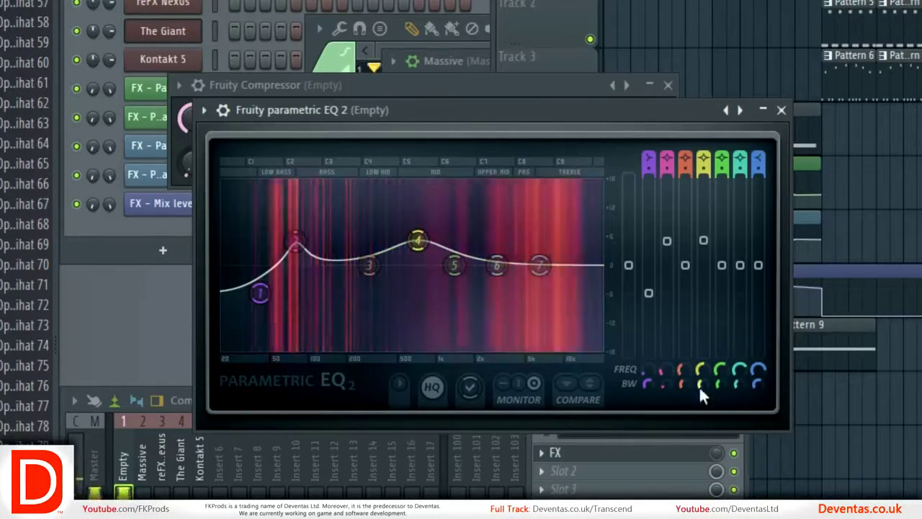
pyautogui.moveTo(701, 385); pyautogui.dragTo(701, 394)
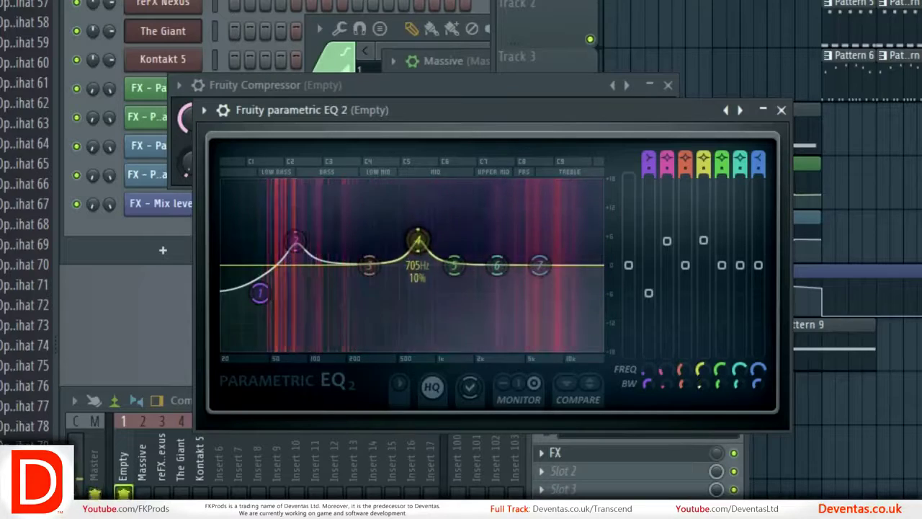
pyautogui.moveTo(378, 270); pyautogui.dragTo(370, 285)
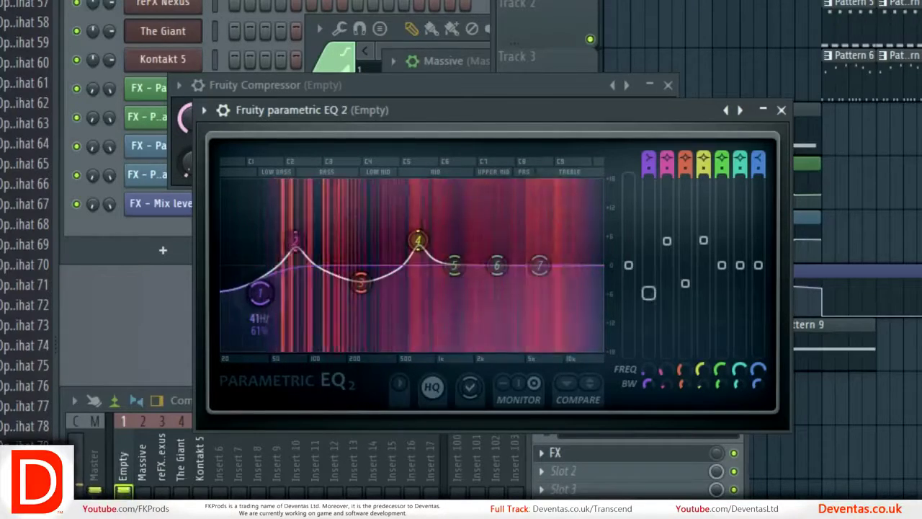
pyautogui.moveTo(260, 291); pyautogui.dragTo(251, 285)
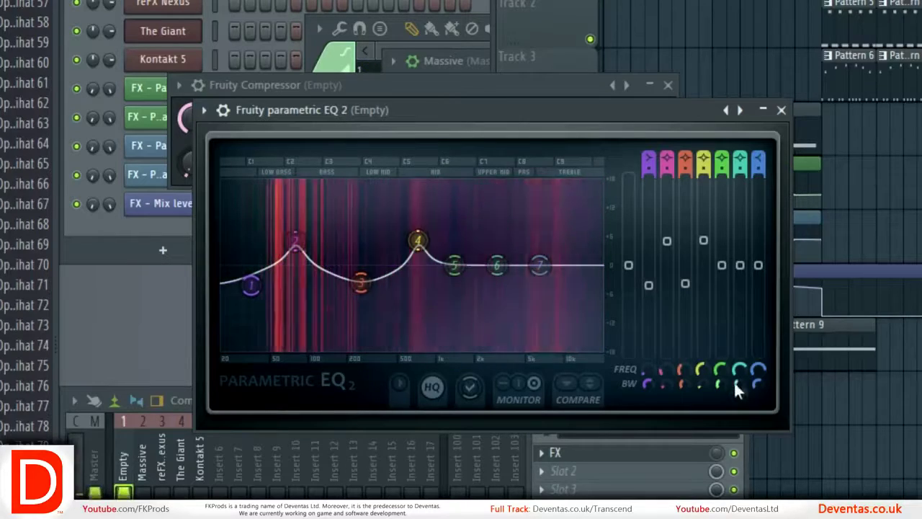
# - Cut the treble with band 7 and narrowly boost band 6 around 3405 Hz, close the EQ and select the Massive mixer track
pyautogui.moveTo(538, 265); pyautogui.dragTo(567, 287)
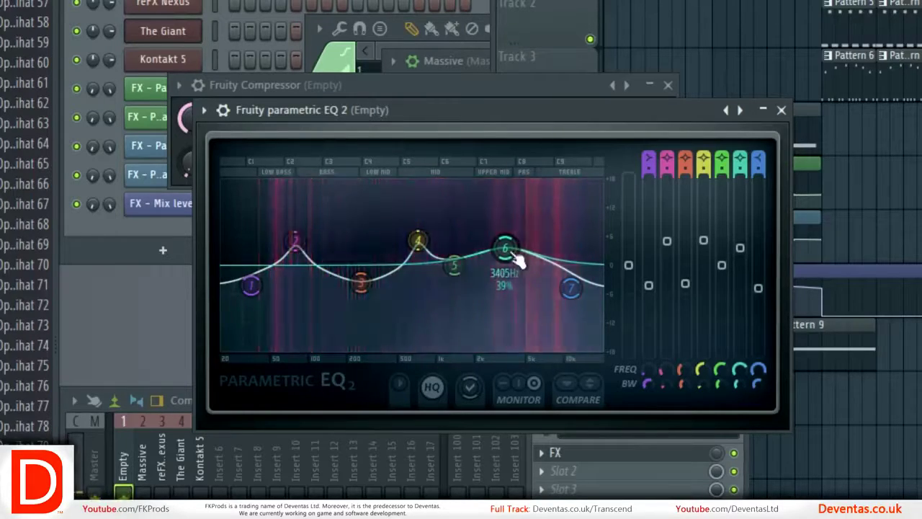
pyautogui.moveTo(739, 383); pyautogui.dragTo(739, 415)
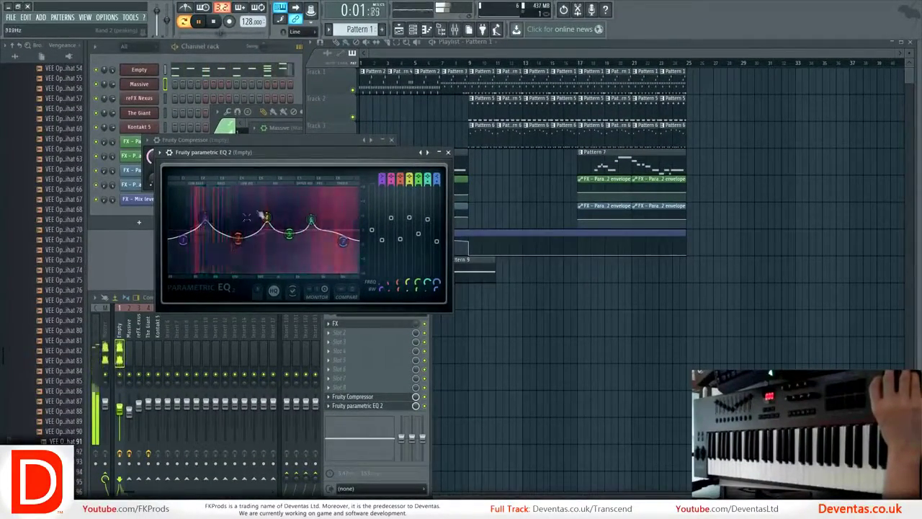
pyautogui.click(447, 152)
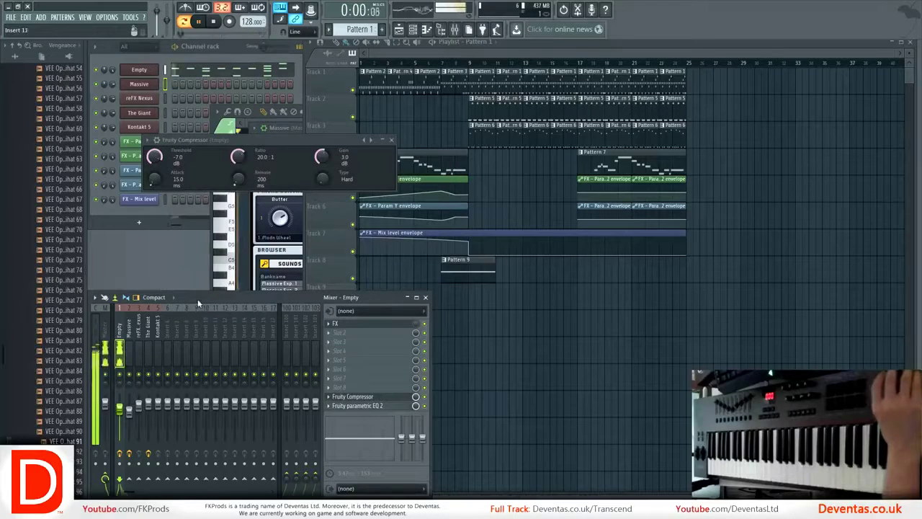
pyautogui.click(130, 335)
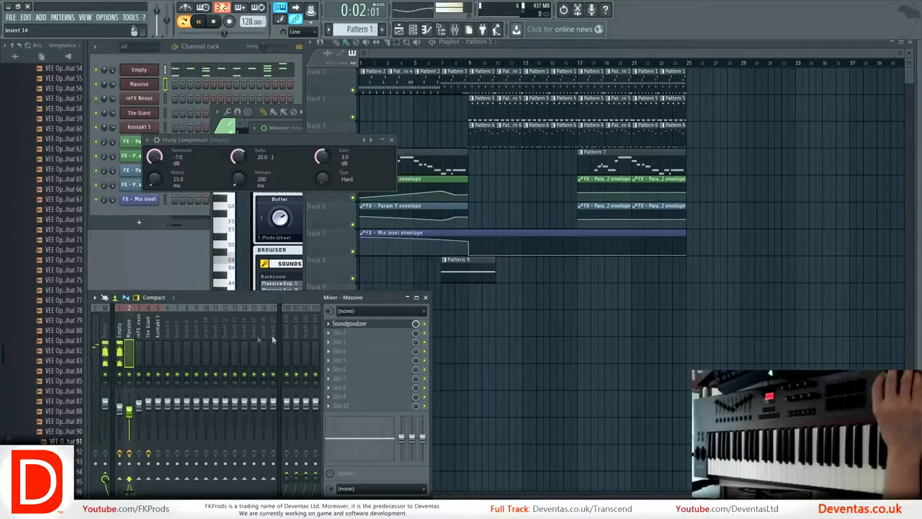
# - Add Fruity Parametric EQ 2 in slot 10 of the Massive mixer track and switch pattern playback to Pattern 5
pyautogui.click(331, 409)
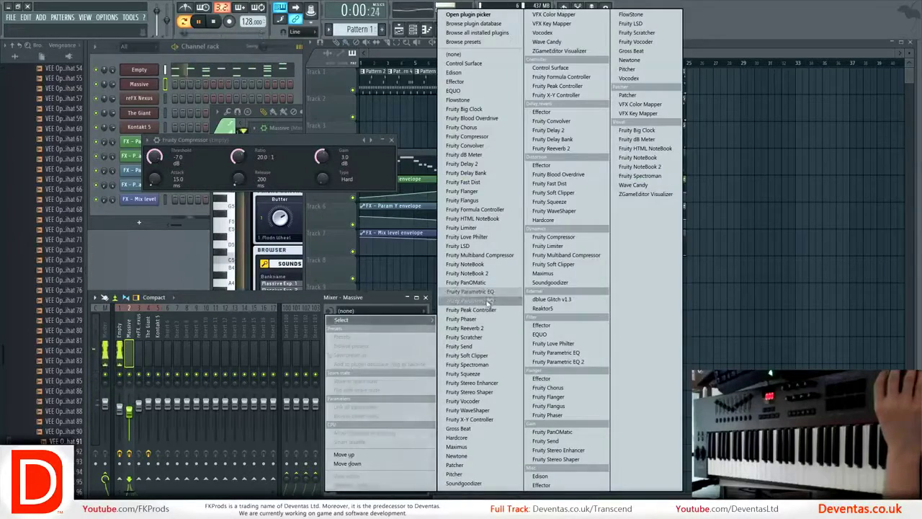
pyautogui.click(485, 307)
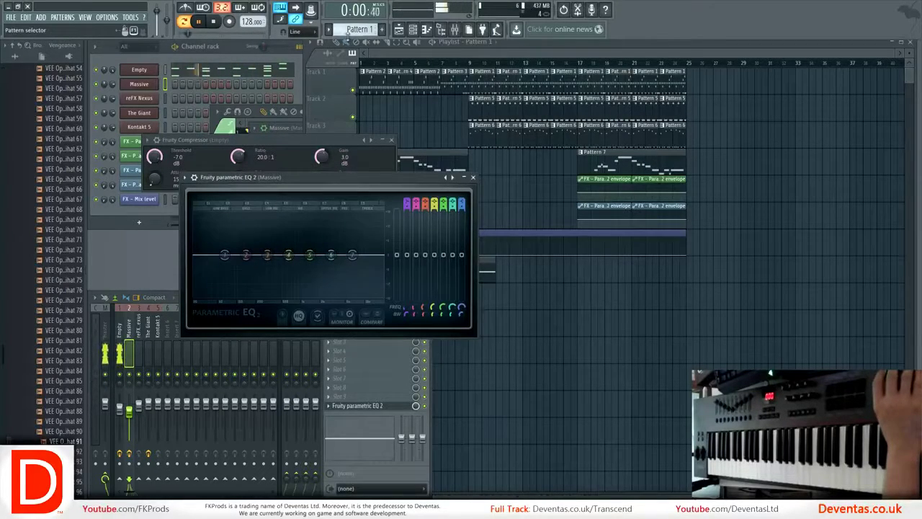
pyautogui.scroll(-1, 345, 35)
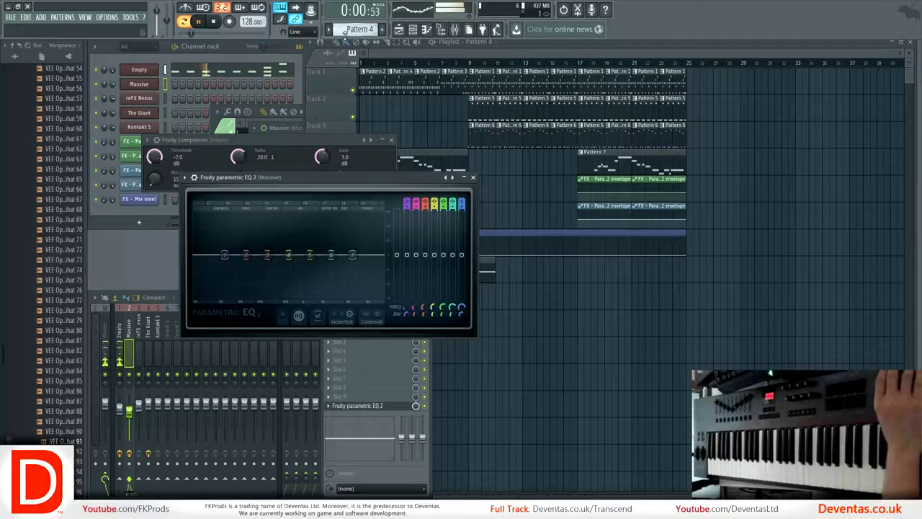
pyautogui.scroll(-3, 345, 33)
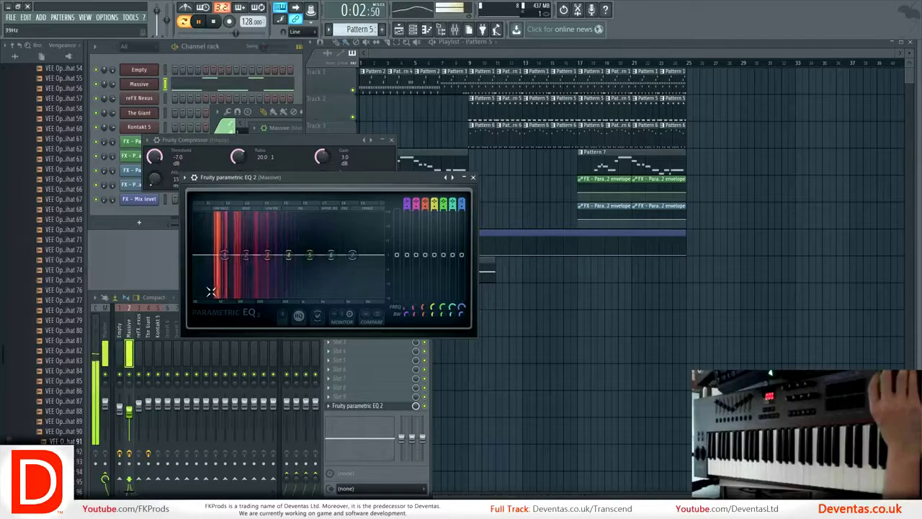
# - Shape the Massive EQ by slightly cutting band 1, boosting band 2 at 154 Hz with 18% bandwidth, boosting band 3 and dipping band 4
pyautogui.moveTo(224, 255); pyautogui.dragTo(249, 246)
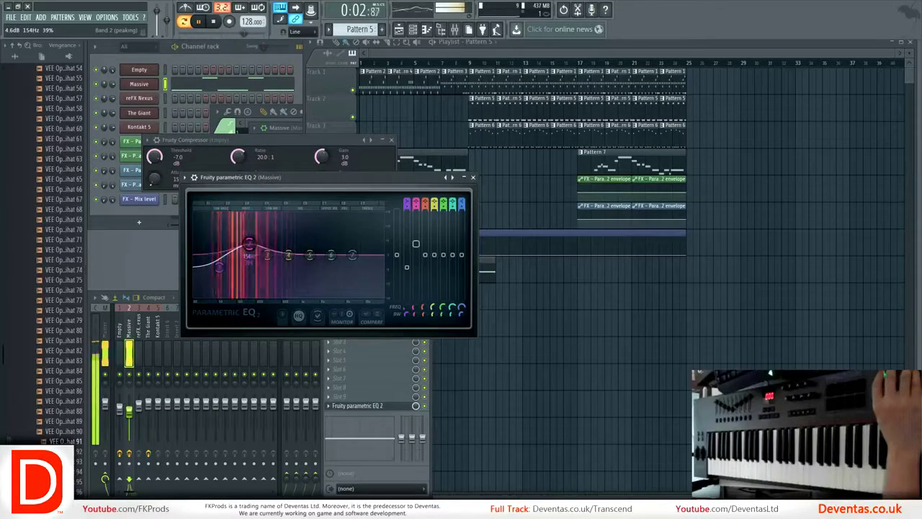
pyautogui.moveTo(414, 317); pyautogui.dragTo(415, 316)
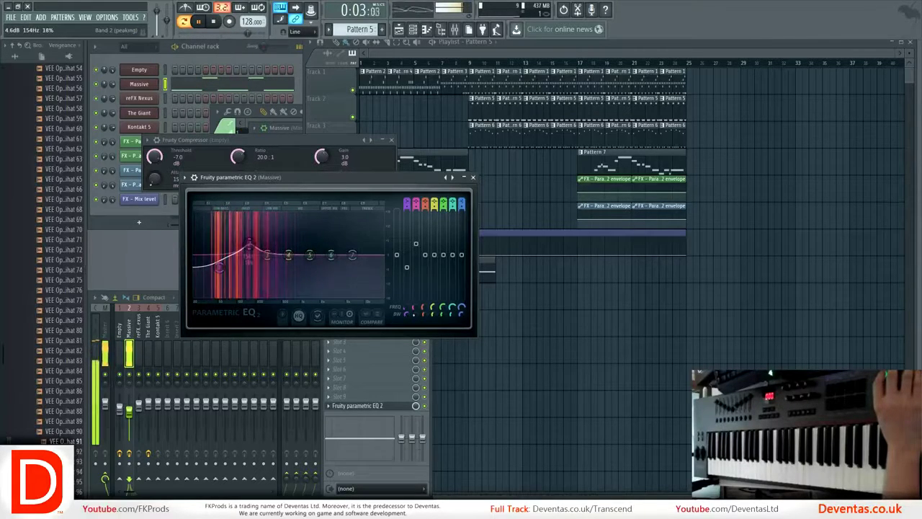
pyautogui.moveTo(302, 258); pyautogui.dragTo(304, 253)
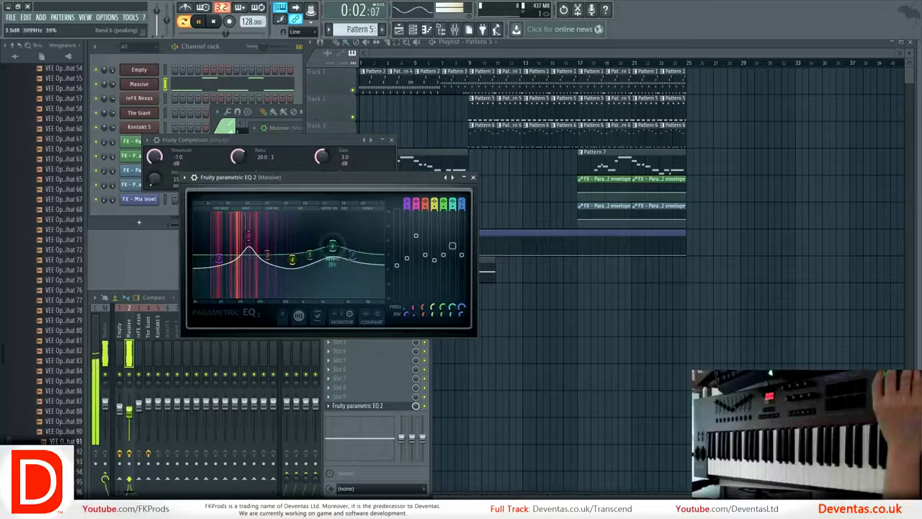
pyautogui.moveTo(379, 216); pyautogui.dragTo(347, 225)
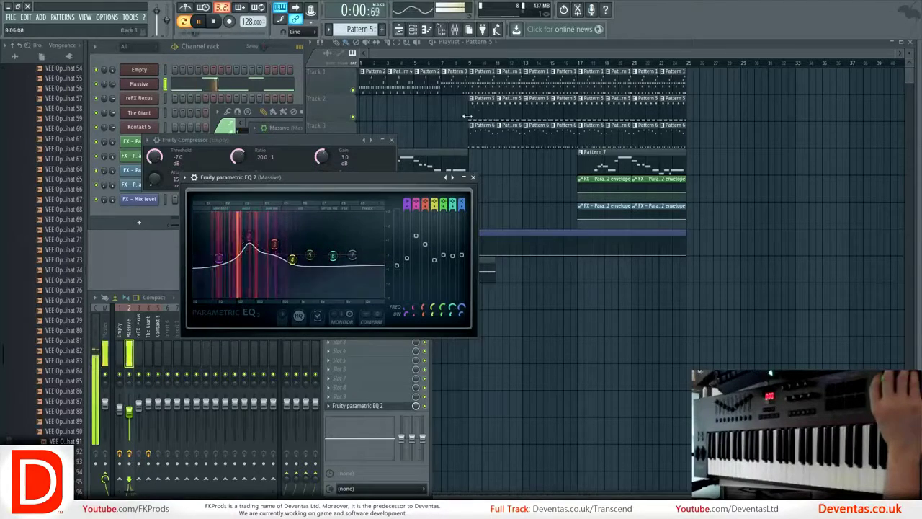
# - Play the song from bar 9 and lower the reFX Nexus fader to about -5.1 dB and The Giant's to about -5.8 dB
pyautogui.click(472, 65)
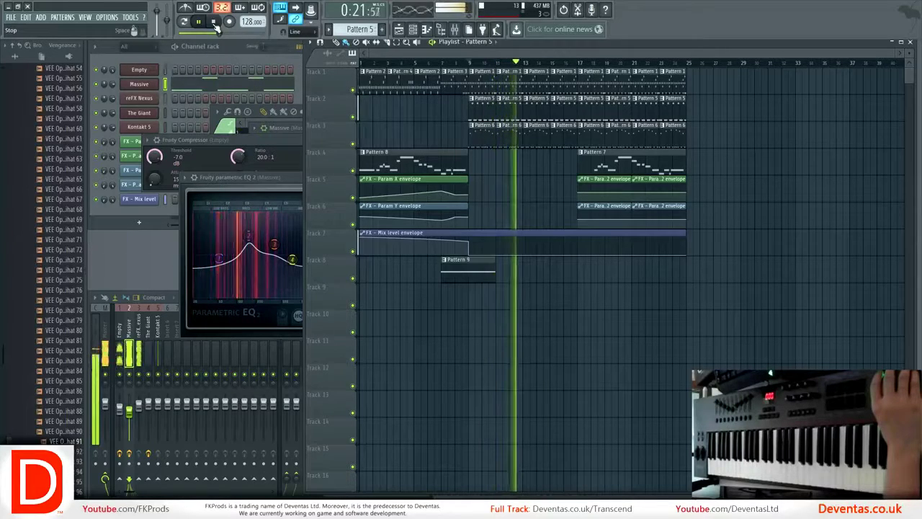
pyautogui.click(104, 333)
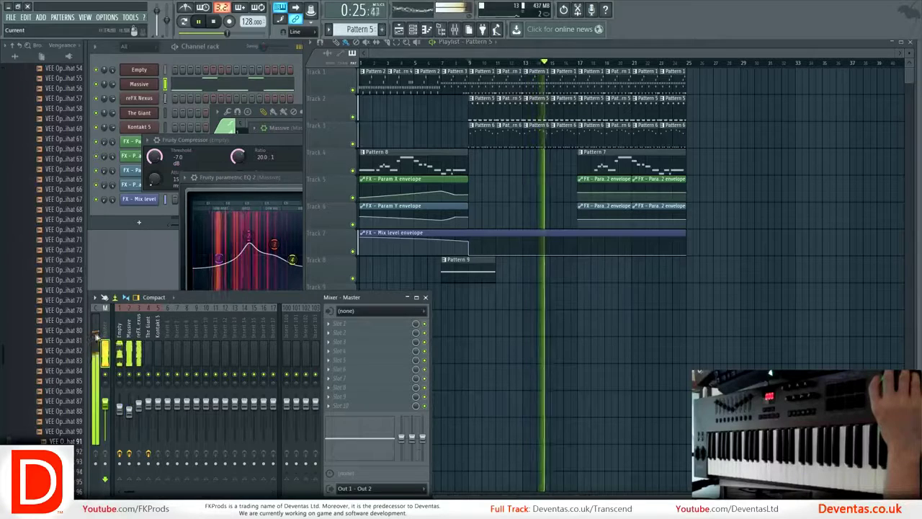
pyautogui.click(129, 410)
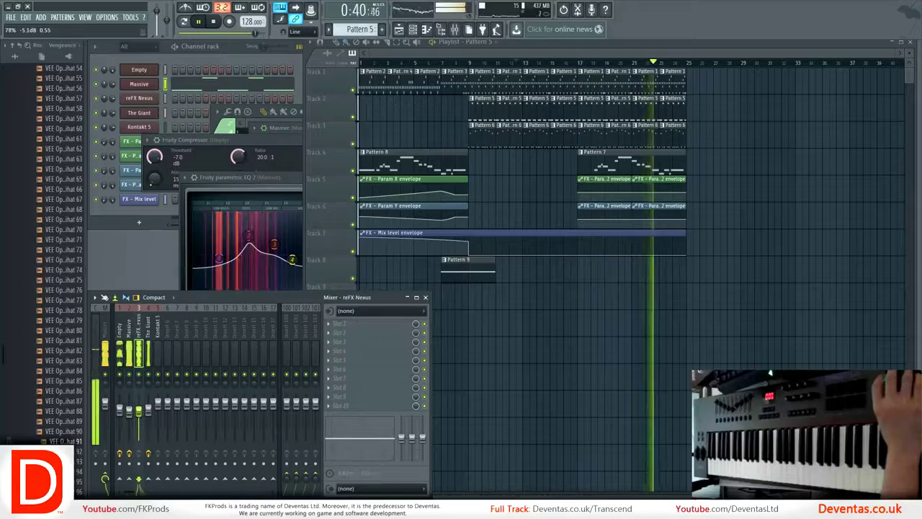
pyautogui.click(148, 412)
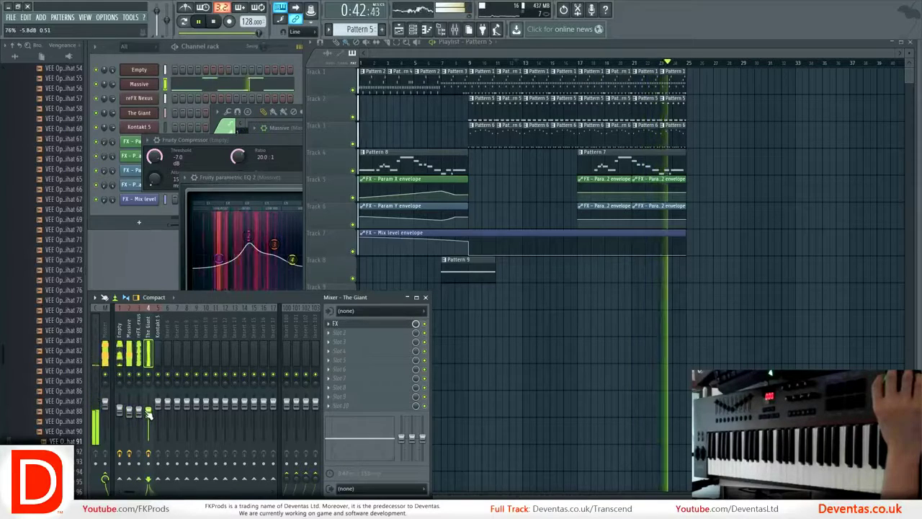